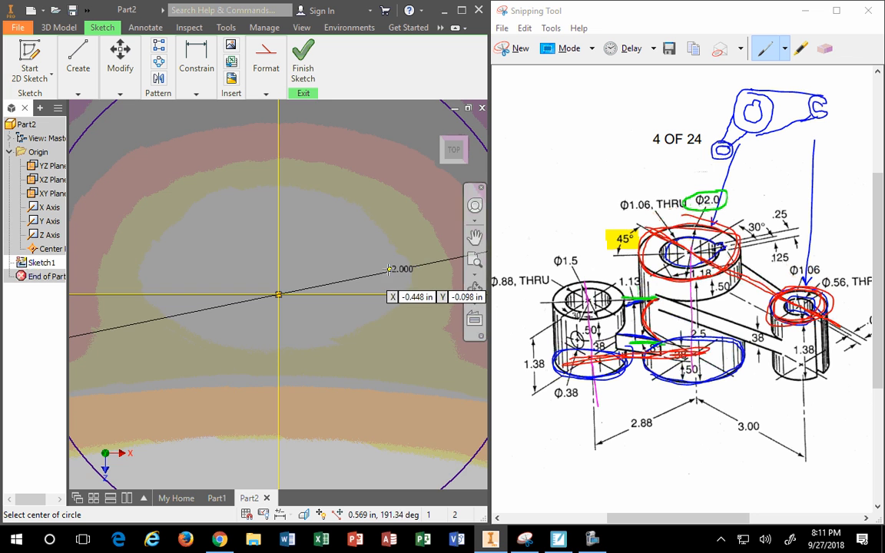
Start an extrusion of the 2.000 in circle, keeping the Extrude dialog clear of the reference drawing
scroll(379, 277, down, 5)
scroll(392, 309, up, 4)
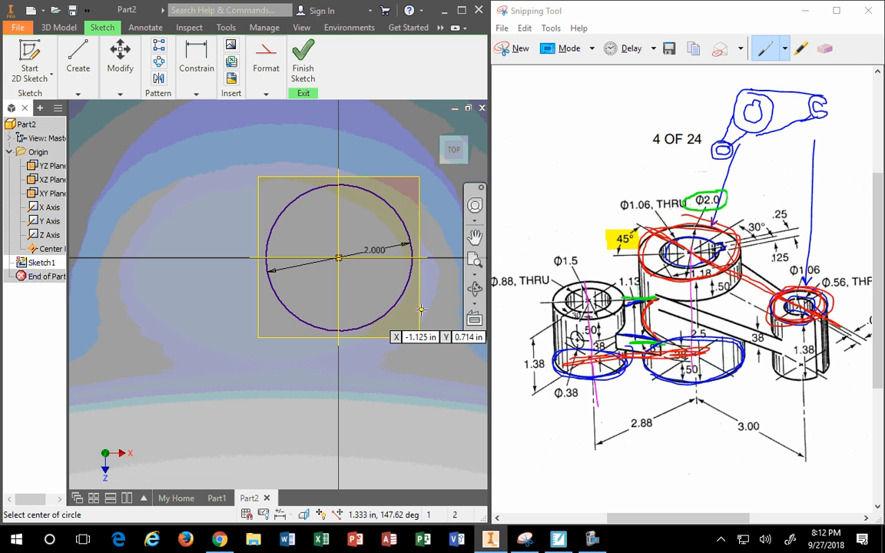
scroll(438, 304, down, 2)
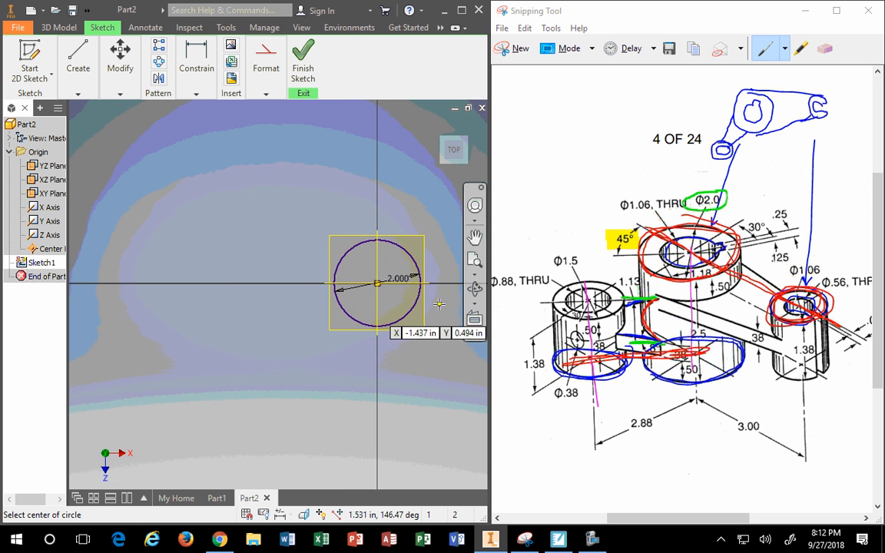
scroll(439, 303, up, 2)
scroll(422, 300, down, 2)
middle_drag(422, 300, 331, 299)
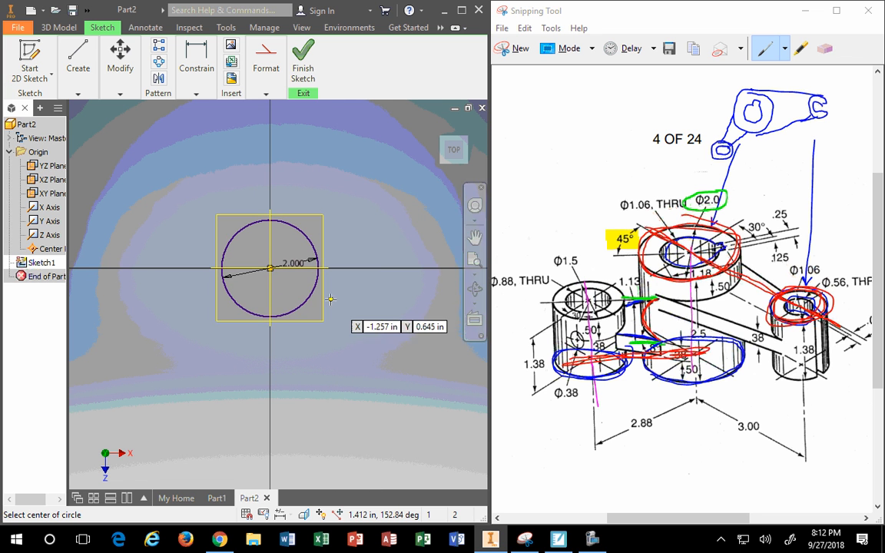
click(61, 28)
click(65, 69)
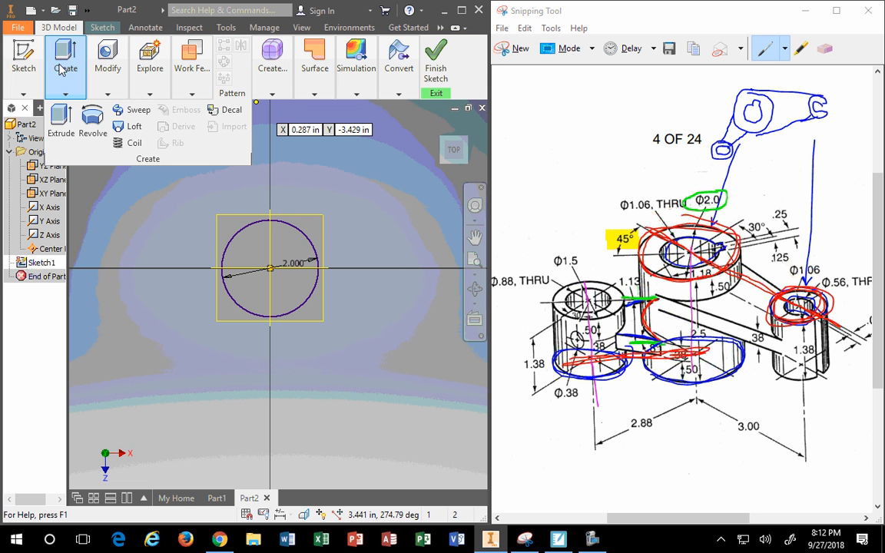
click(62, 115)
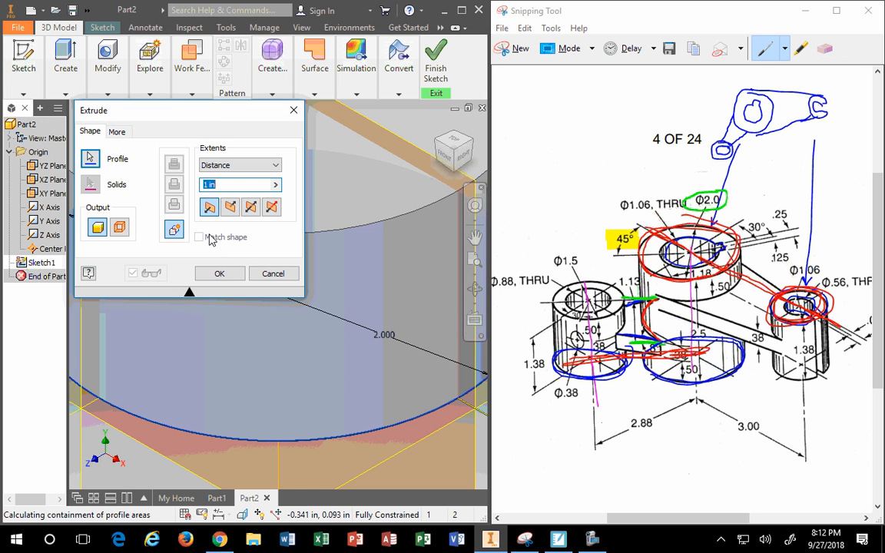
drag(115, 110, 577, 123)
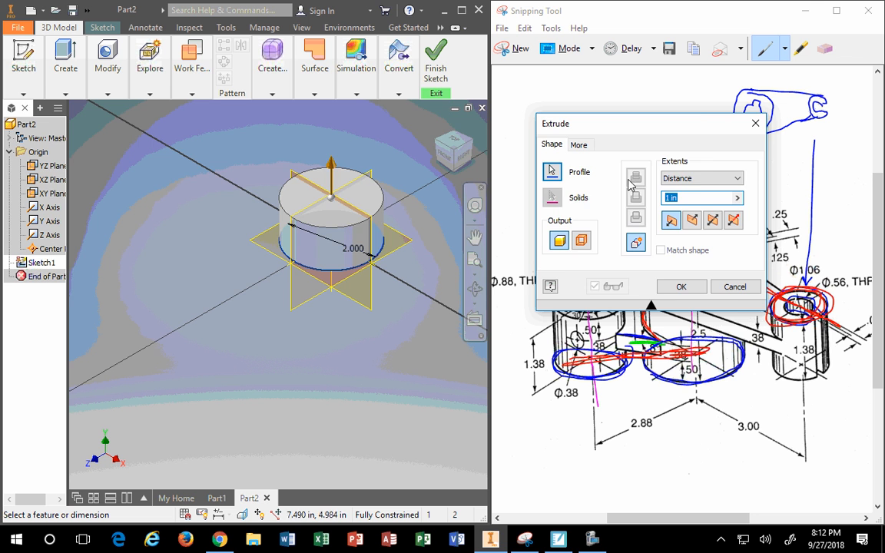
drag(657, 124, 172, 105)
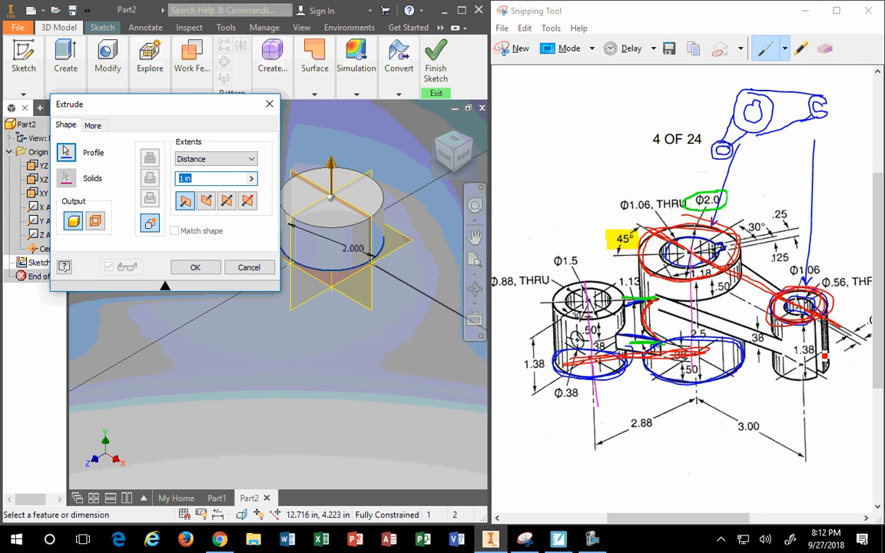
In the Snipping Tool reference drawing, erase the ink around the central cylinder's base and highlight its 2.5 height dimension and dimension line
click(824, 48)
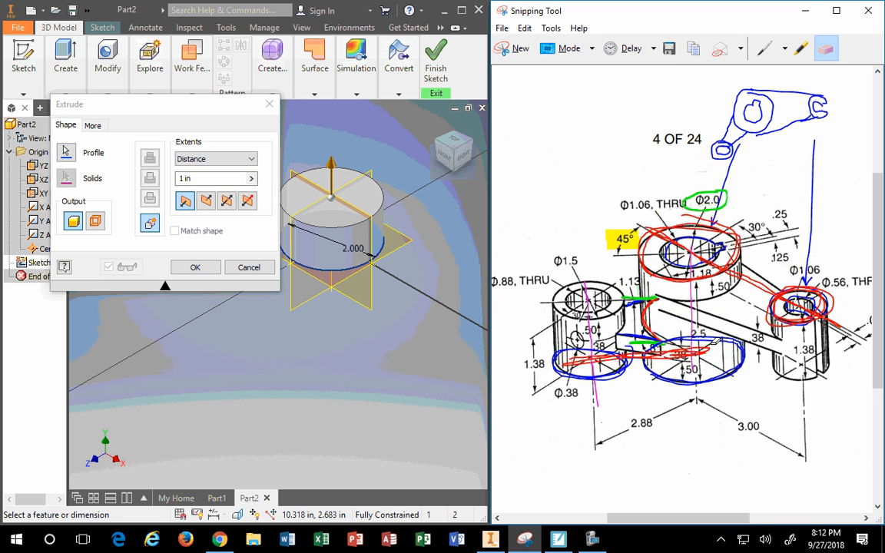
mouse_move(714, 341)
mouse_down()
mouse_move(704, 333)
mouse_move(715, 346)
mouse_up()
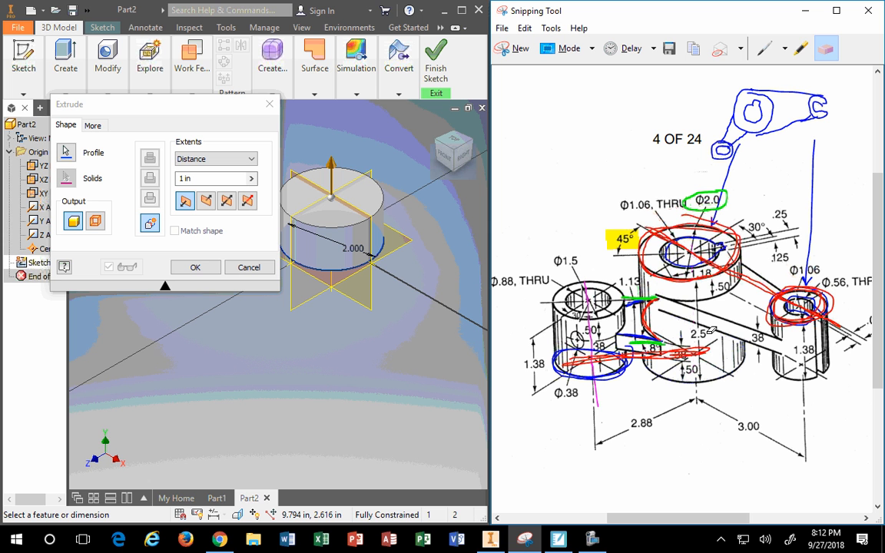
click(801, 48)
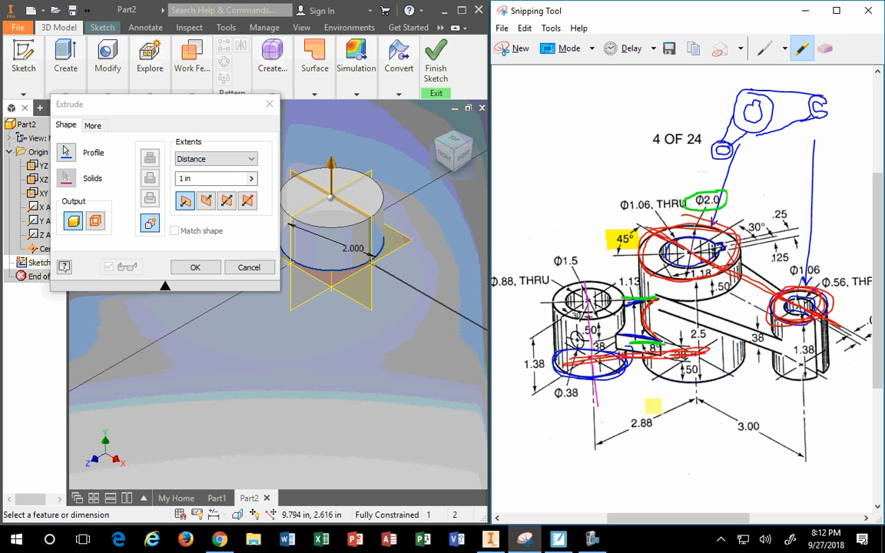
drag(689, 333, 707, 335)
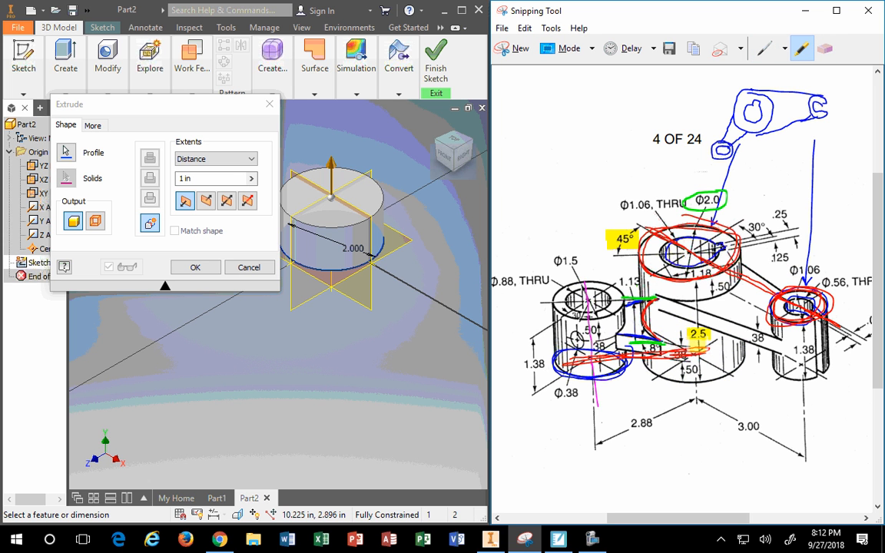
drag(696, 282, 702, 380)
drag(706, 284, 706, 351)
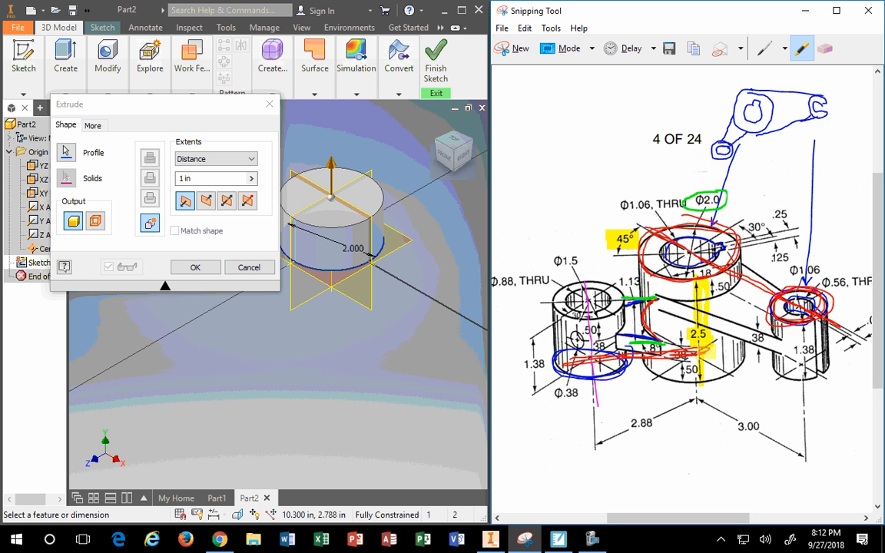
drag(712, 294, 714, 396)
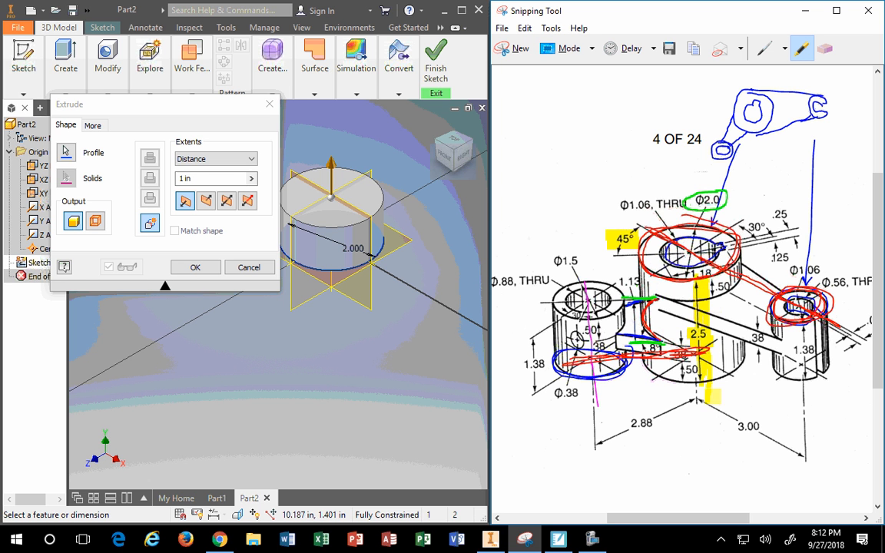
Back in Inventor, extrude the circle to a distance of 2.5 in
click(202, 179)
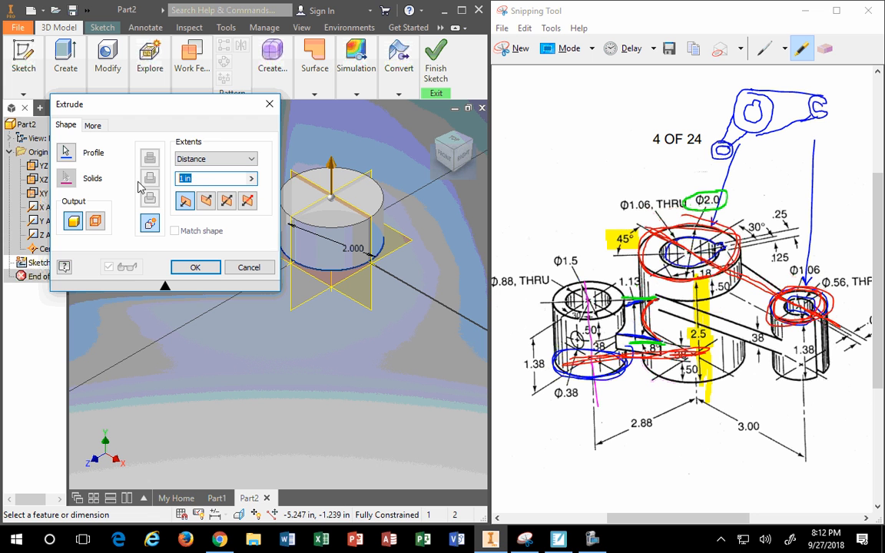
text(2.)
key(Return)
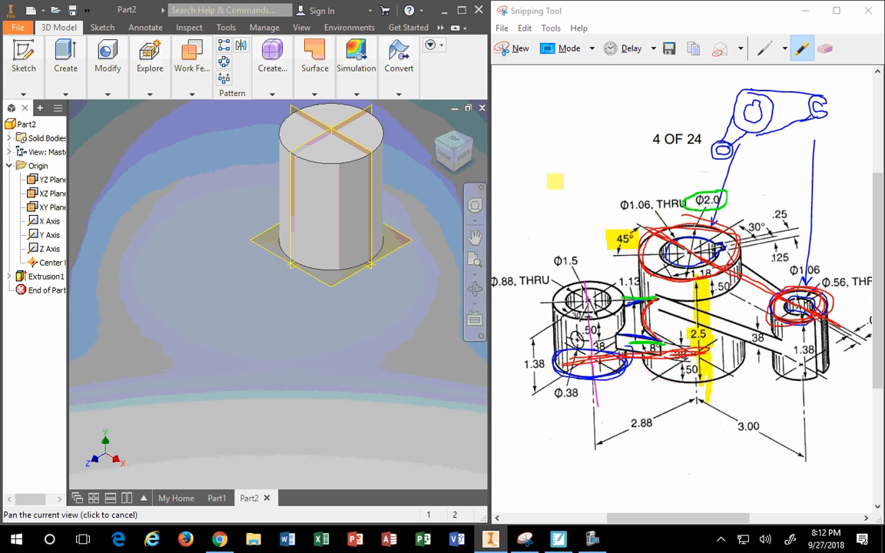
Erase all remaining ink and highlighter marks from the reference drawing in the Snipping Tool
click(824, 48)
mouse_move(628, 238)
mouse_down()
mouse_move(741, 245)
mouse_move(619, 191)
mouse_move(739, 127)
mouse_move(693, 95)
mouse_move(758, 71)
mouse_move(798, 100)
mouse_move(676, 88)
mouse_move(735, 124)
mouse_move(599, 337)
mouse_move(572, 274)
mouse_move(697, 344)
mouse_up()
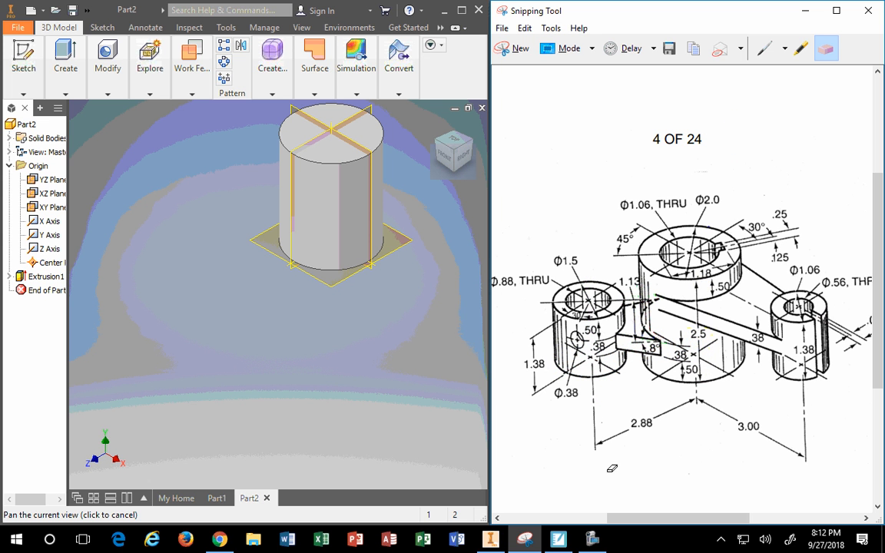
drag(675, 525, 664, 525)
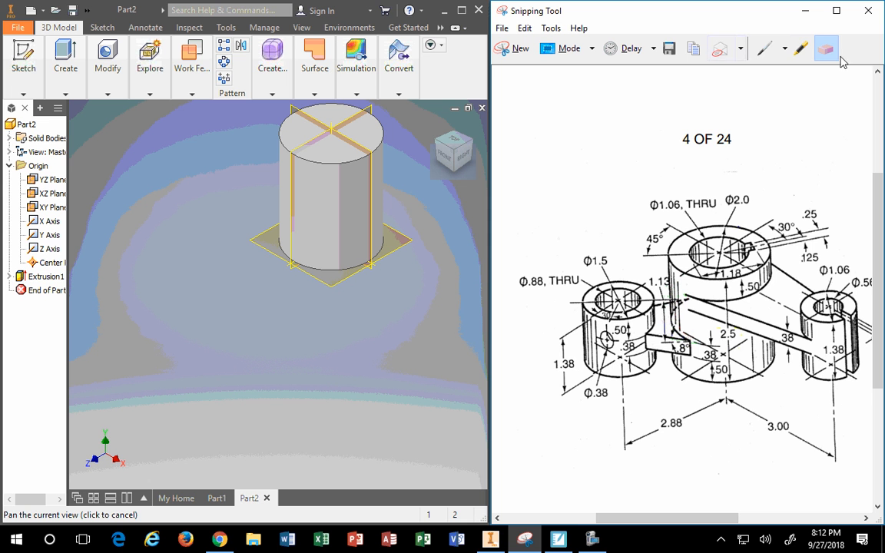
Outline the top faces of the 2.0 and 1.06 diameter cylinders on the reference drawing with the blue pen
click(784, 50)
click(787, 86)
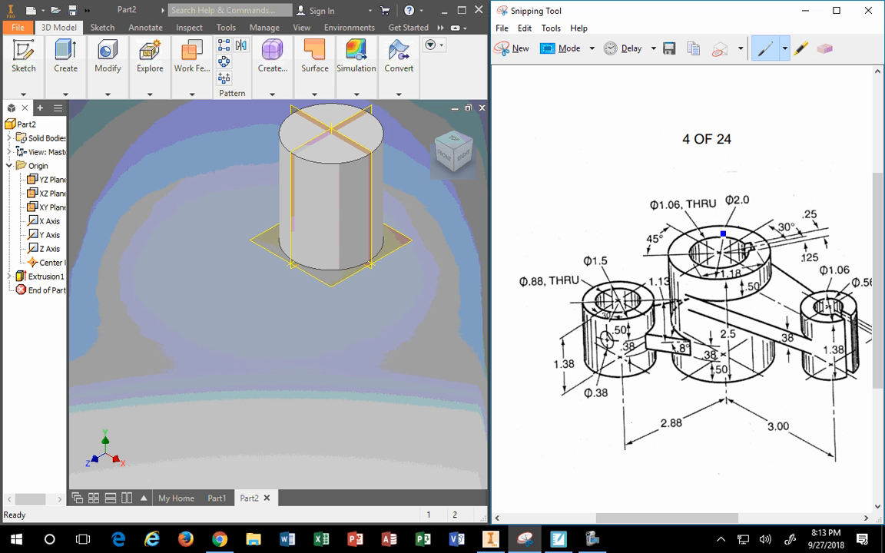
mouse_move(728, 231)
mouse_down()
mouse_move(686, 240)
mouse_move(673, 264)
mouse_move(751, 276)
mouse_move(695, 234)
mouse_up()
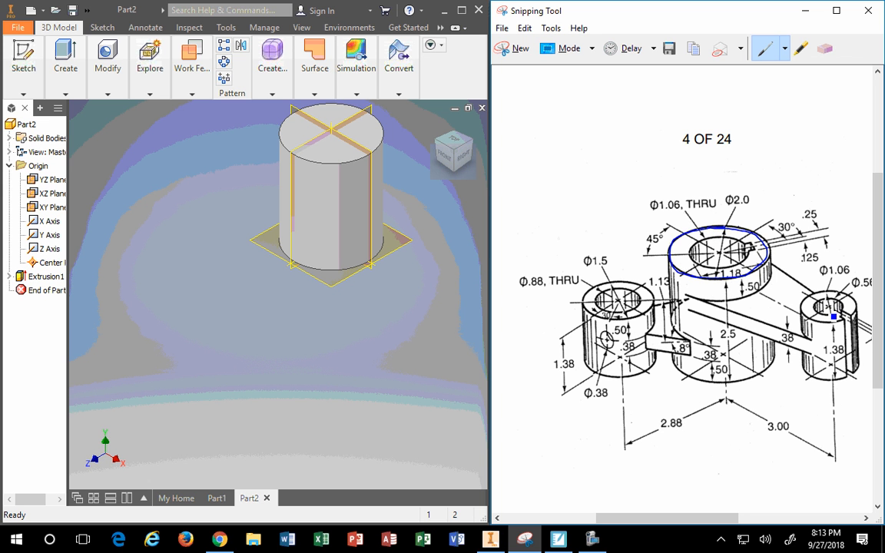
mouse_move(856, 302)
mouse_down()
mouse_move(841, 292)
mouse_move(813, 297)
mouse_move(806, 315)
mouse_move(843, 323)
mouse_move(819, 310)
mouse_move(823, 300)
mouse_move(854, 320)
mouse_up()
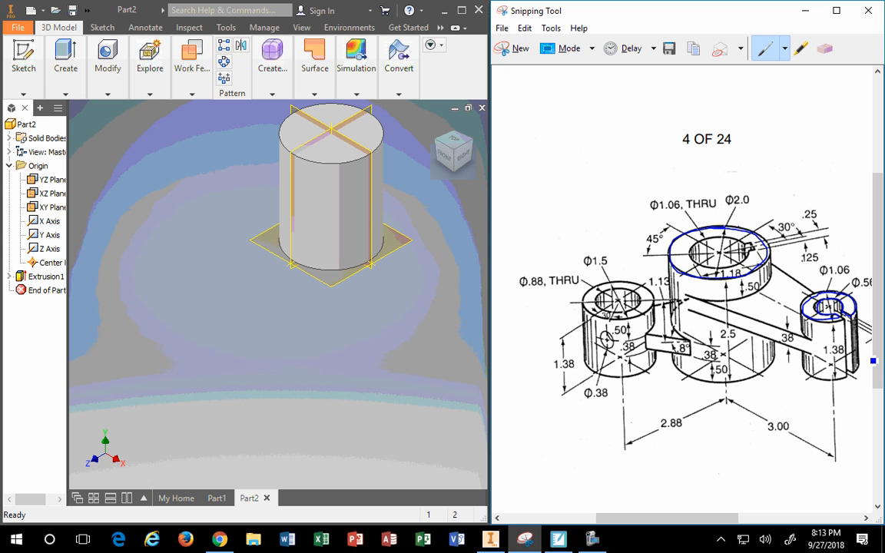
Create a new 2D sketch on the top face of the extruded cylinder in Inventor
click(358, 132)
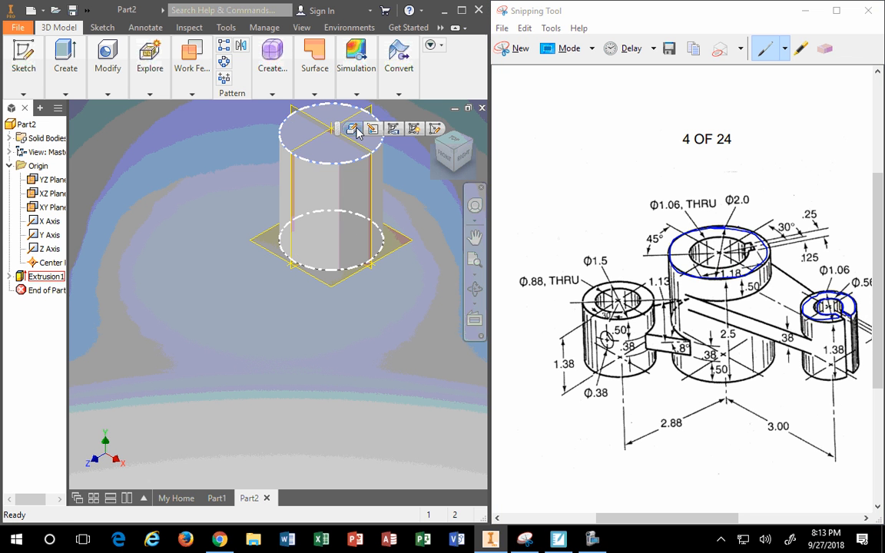
click(433, 130)
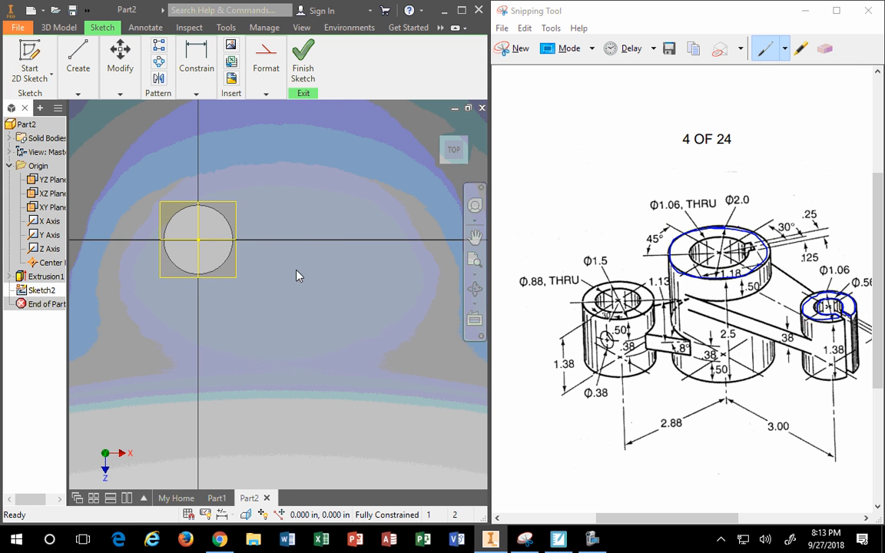
scroll(344, 237, up, 3)
scroll(344, 236, down, 4)
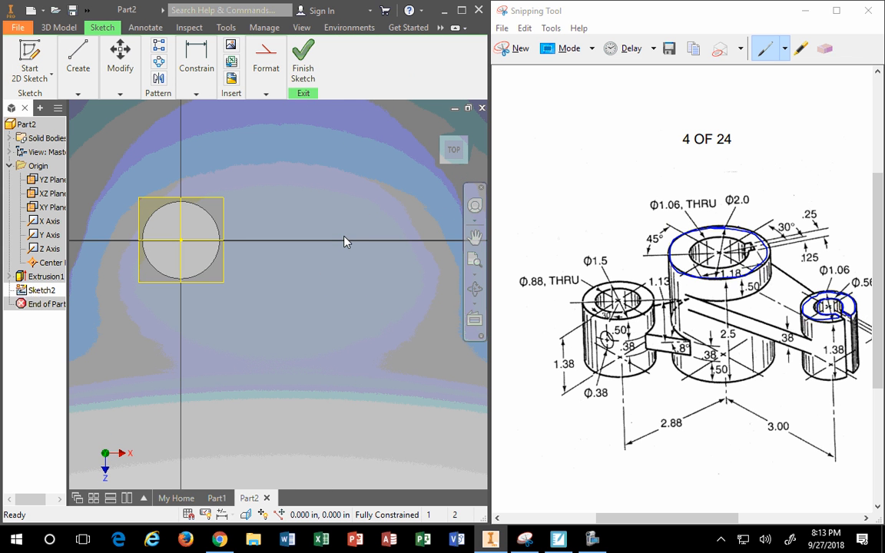
Try sketching a center-point circle on the horizontal axis, clear of the cylinder on its positive X side
click(77, 93)
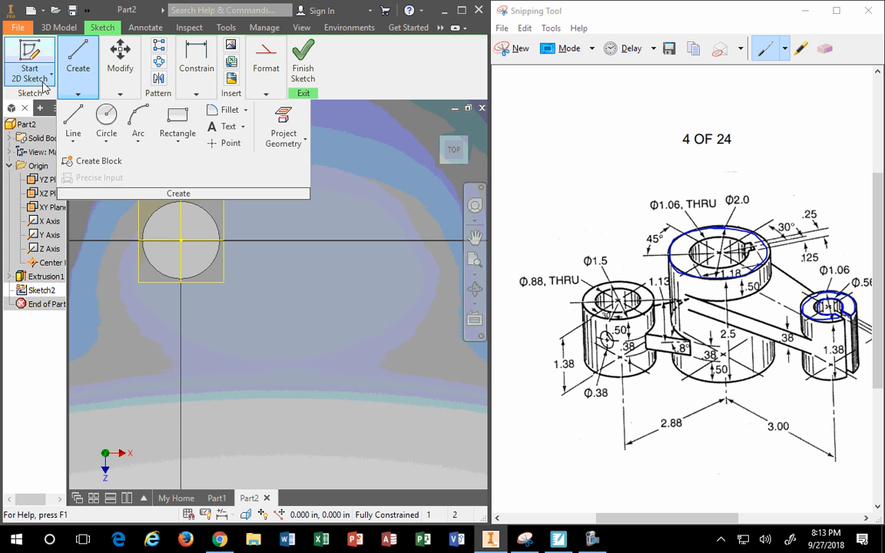
click(107, 116)
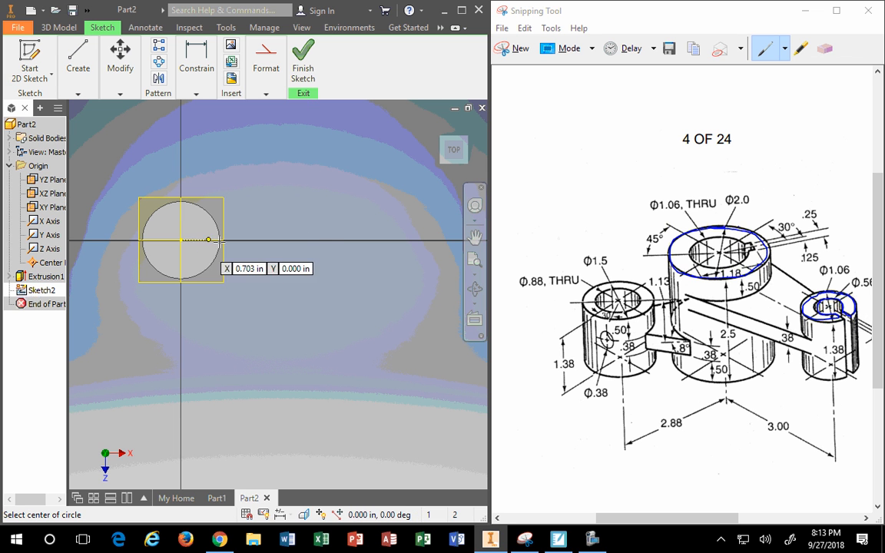
click(315, 241)
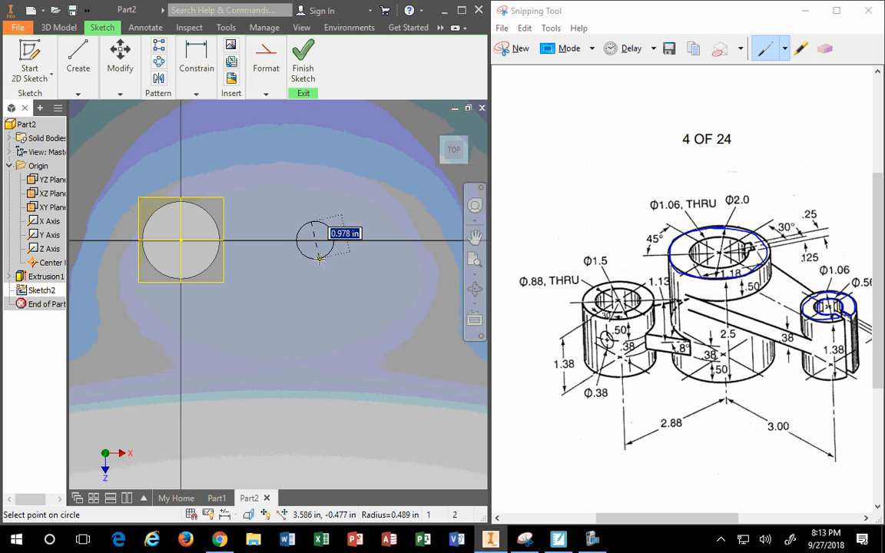
click(338, 235)
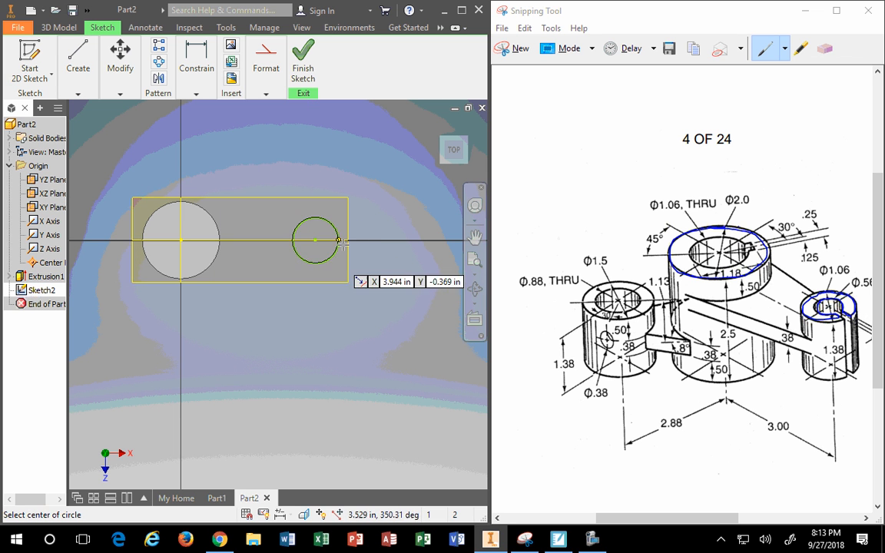
Undo the circle just sketched beside the cylinder
click(86, 10)
click(96, 30)
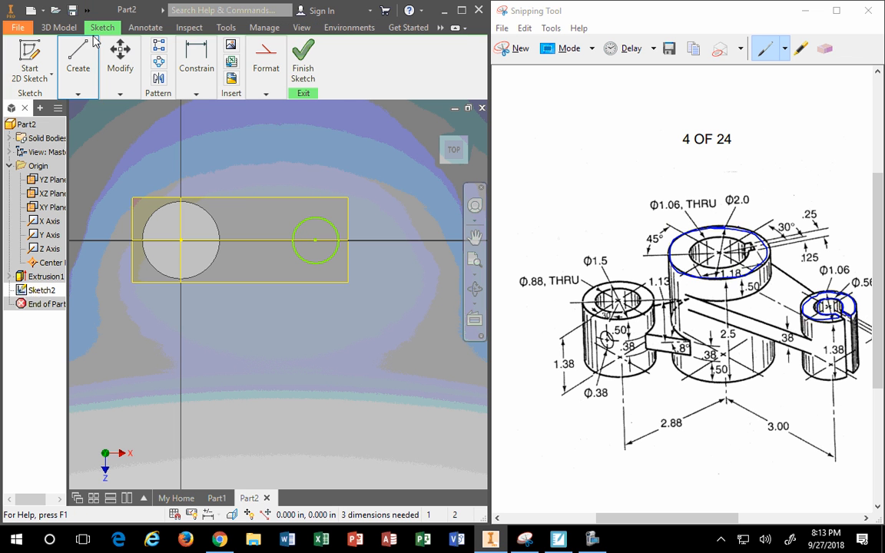
click(86, 10)
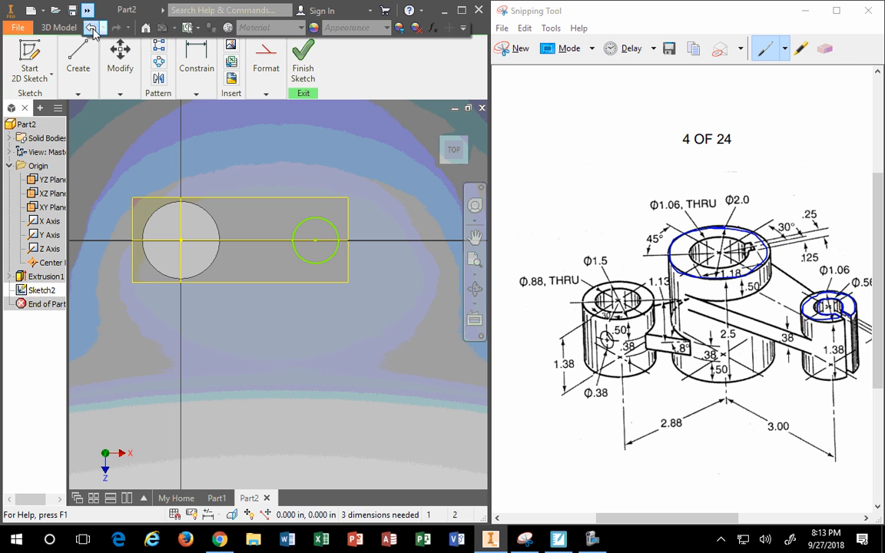
click(95, 30)
Sketch another, larger center-point circle in line with the cylinder on its positive X side, nearly as large as the cylinder
mouse_move(77, 62)
click(106, 124)
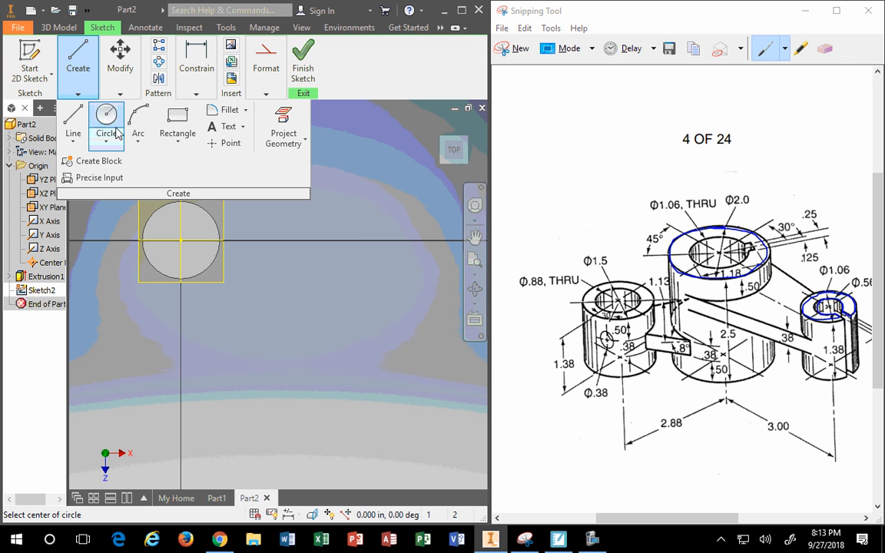
click(311, 242)
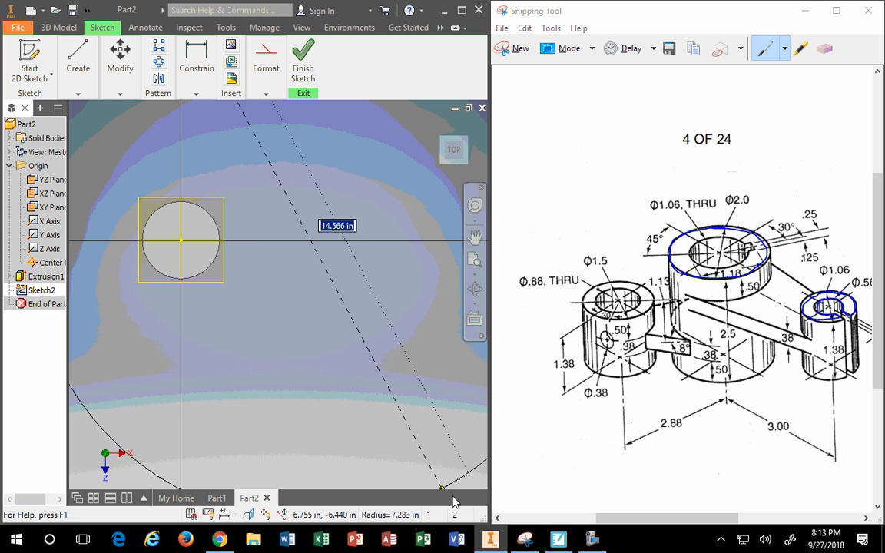
drag(705, 519, 734, 519)
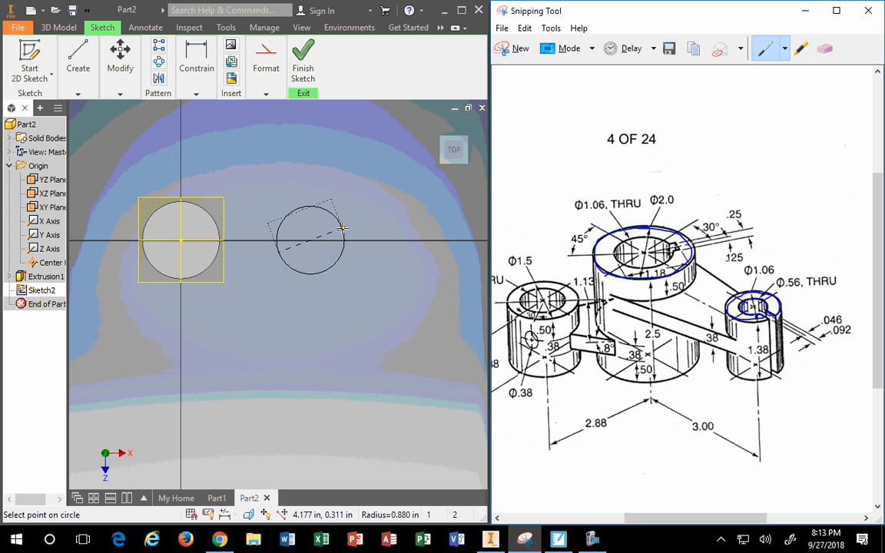
click(340, 221)
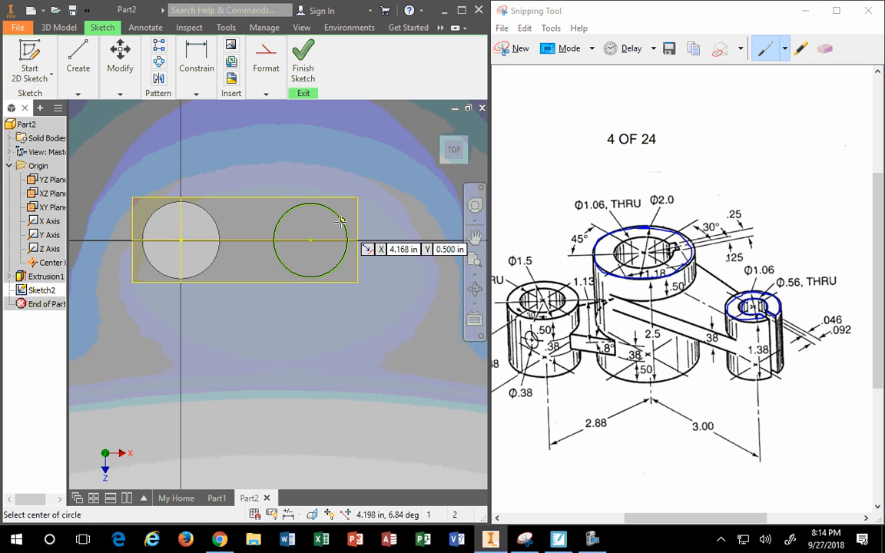
Undo the large circle sketched on the cylinder's positive X side
click(87, 10)
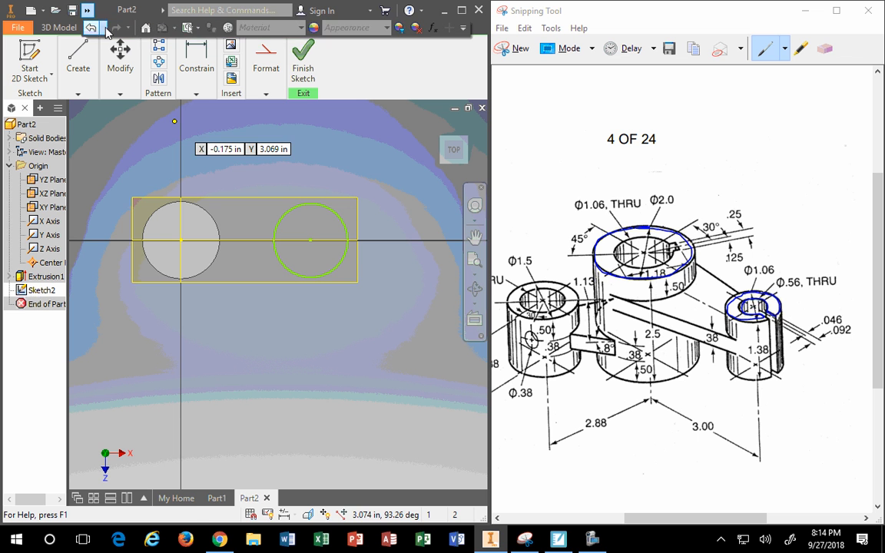
click(91, 28)
click(87, 10)
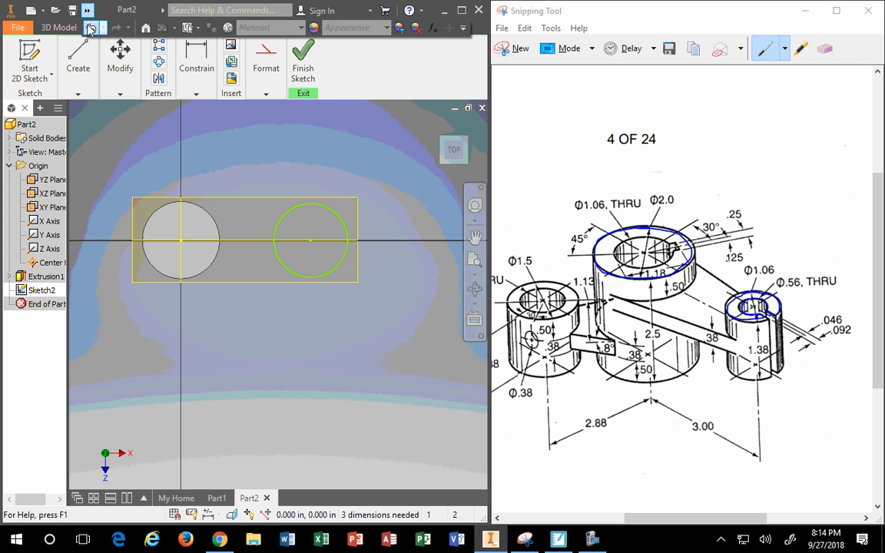
click(91, 29)
Sketch a center-point circle of 1.0625 in diameter on the horizontal axis, clear of the cylinder on its positive X side
click(78, 65)
click(106, 117)
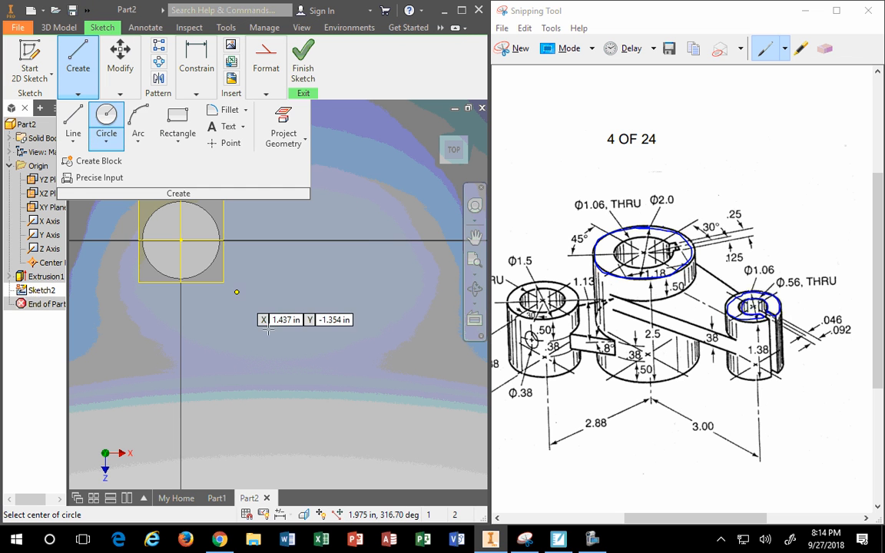
click(290, 240)
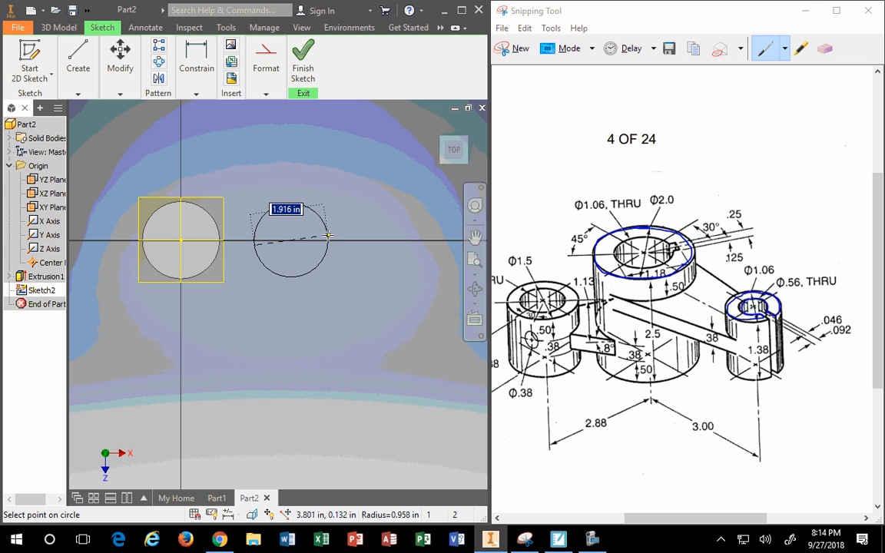
text(1.0625)
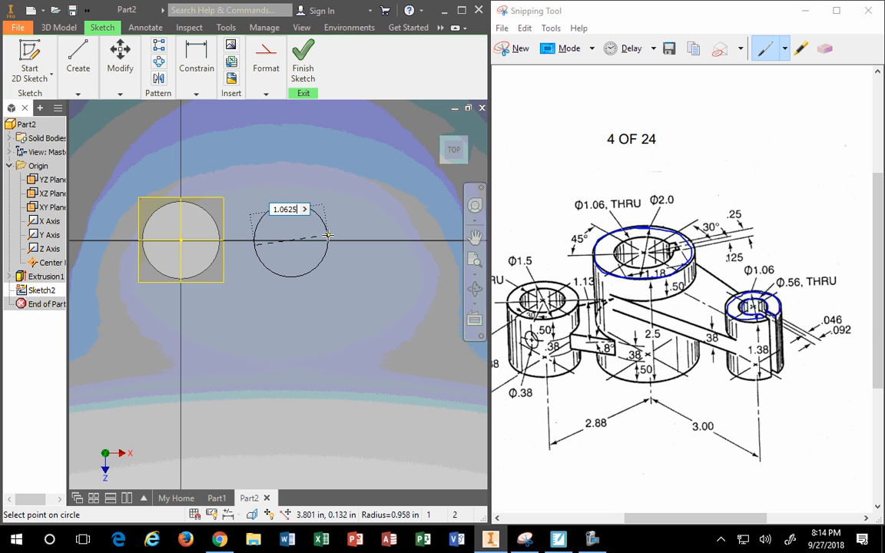
key(Return)
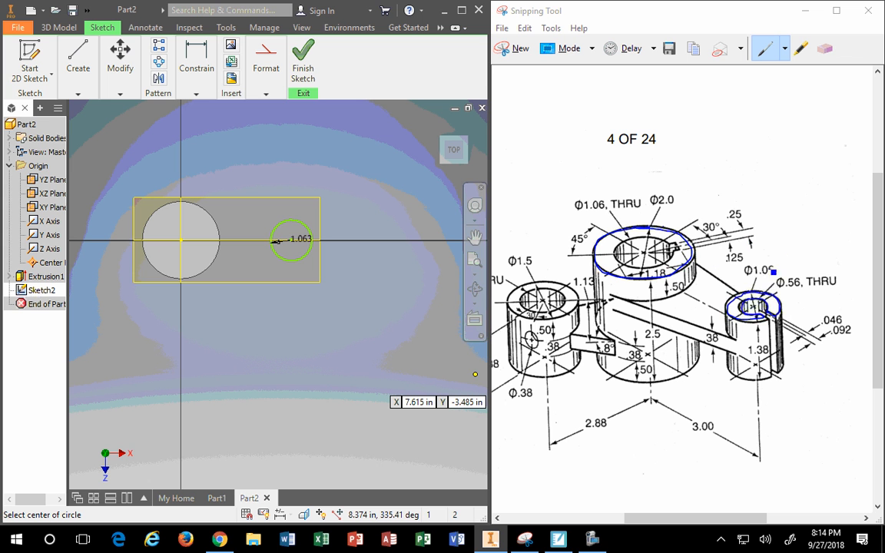
Switch to Snipping Tool and circle the Ø1.06 callout on the reference drawing with the pen
click(750, 268)
mouse_move(781, 263)
mouse_down()
mouse_move(760, 275)
mouse_move(737, 267)
mouse_move(785, 264)
mouse_up()
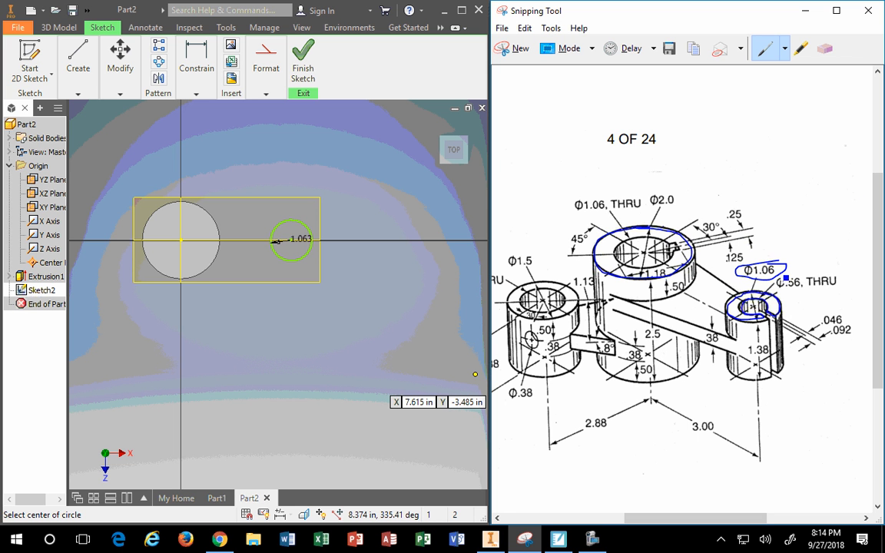
Switch to Chrome, look through the Section 1 files on the Blackboard course page, and return to the drawing in Snipping Tool
click(220, 541)
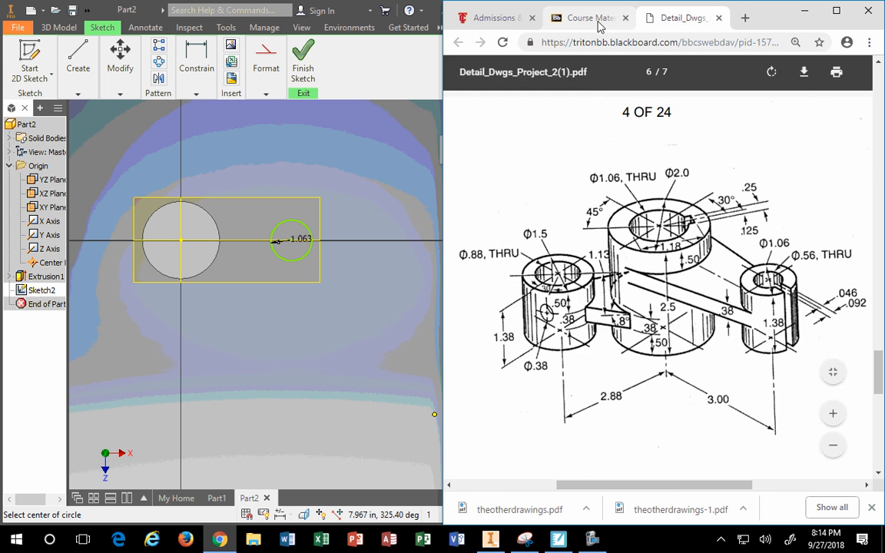
click(588, 17)
scroll(725, 374, down, 4)
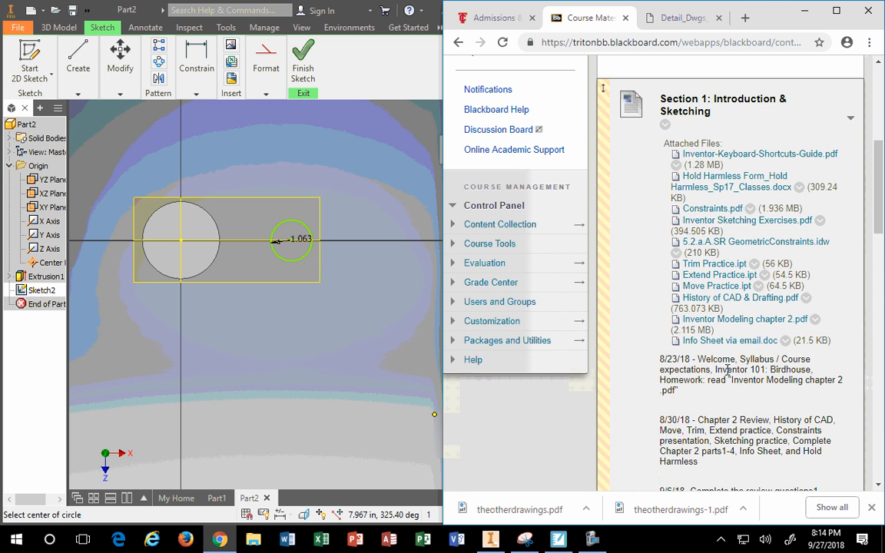
scroll(726, 370, down, 3)
scroll(726, 369, up, 3)
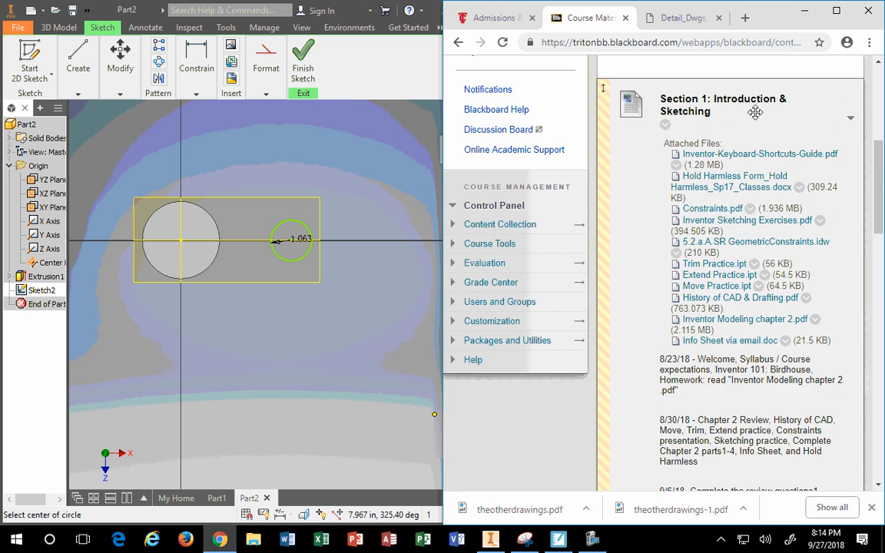
click(805, 12)
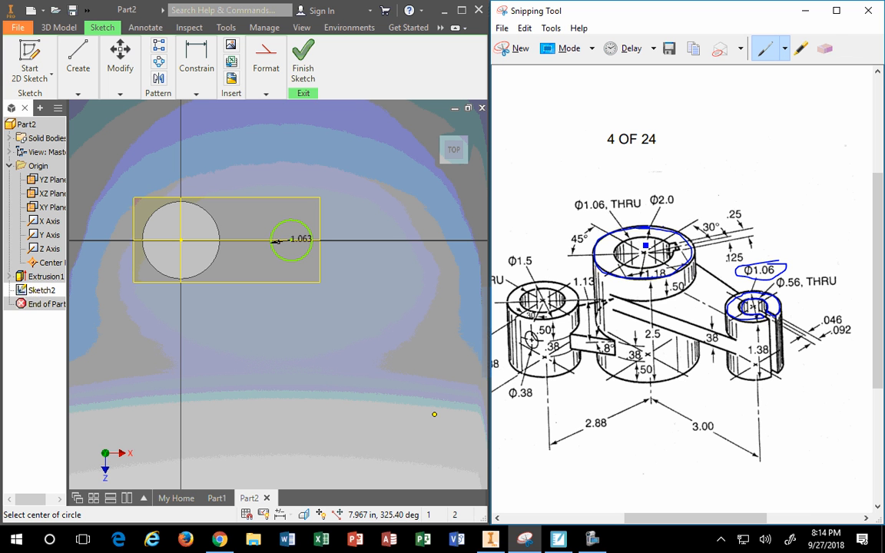
Erase the pen mark around the Ø1.06 callout on the reference drawing and reselect the pen
click(824, 47)
click(772, 280)
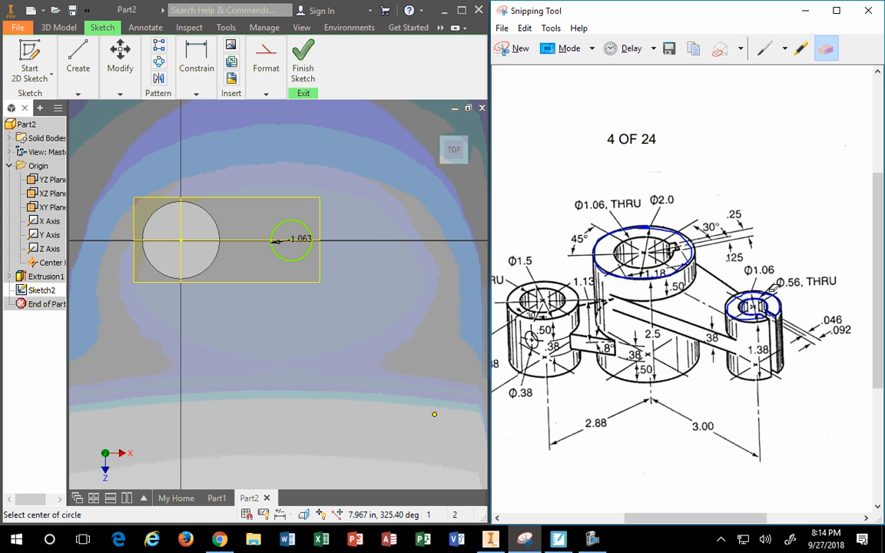
click(764, 48)
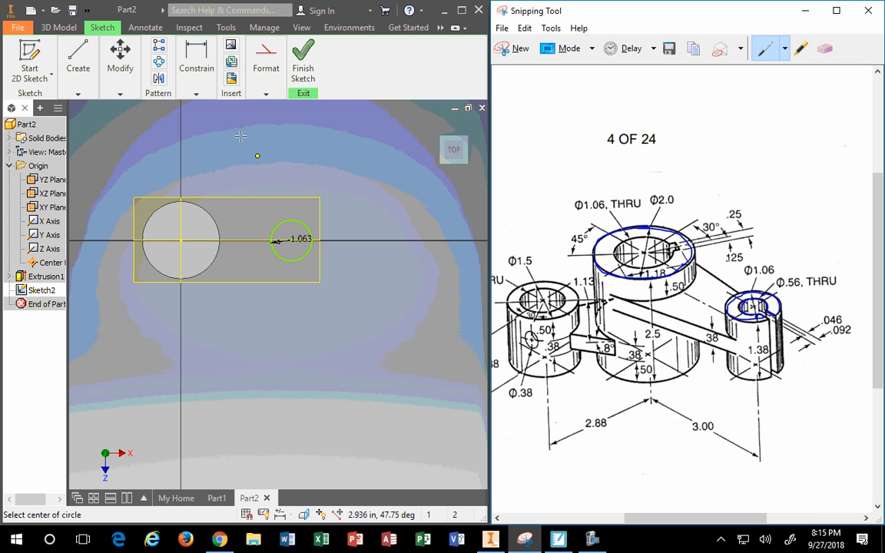
In Inventor, dimension the center distance between the cylinder and the small circle as 3 in, marking the 3.00 callout on the reference drawing
click(197, 62)
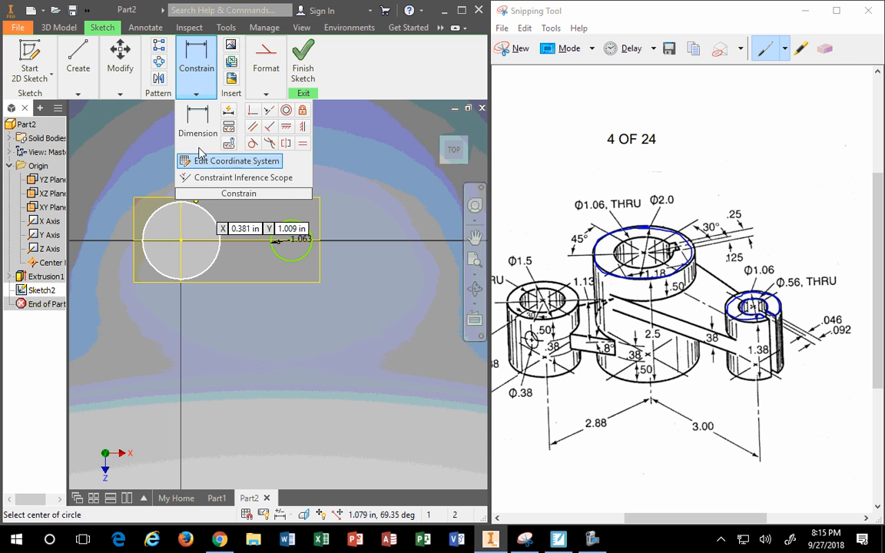
click(197, 121)
click(211, 221)
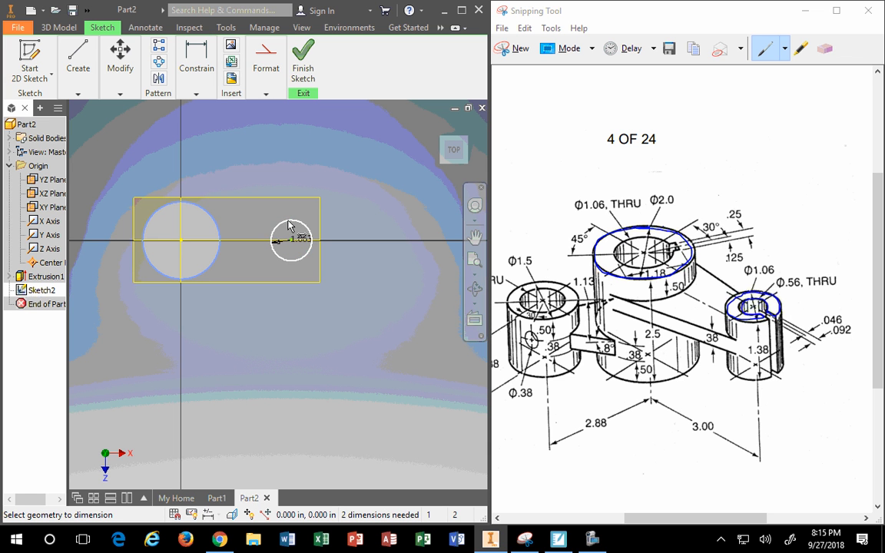
click(290, 234)
click(245, 168)
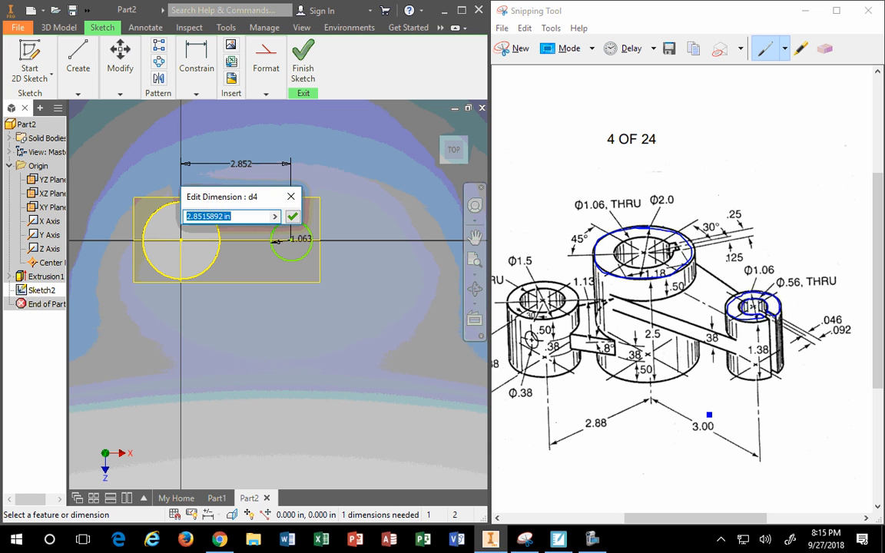
click(683, 425)
mouse_move(713, 417)
mouse_down()
mouse_move(719, 413)
mouse_move(705, 407)
mouse_up()
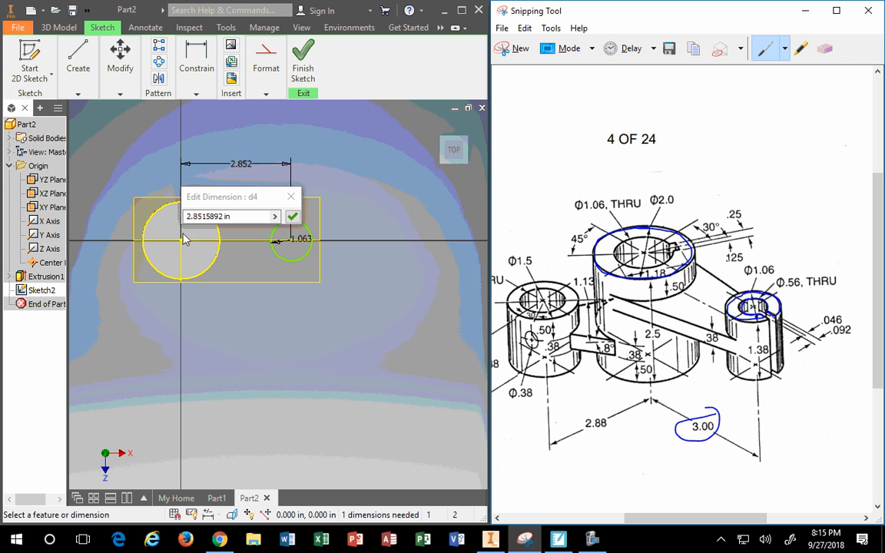
drag(238, 216, 99, 217)
text(3)
key(Return)
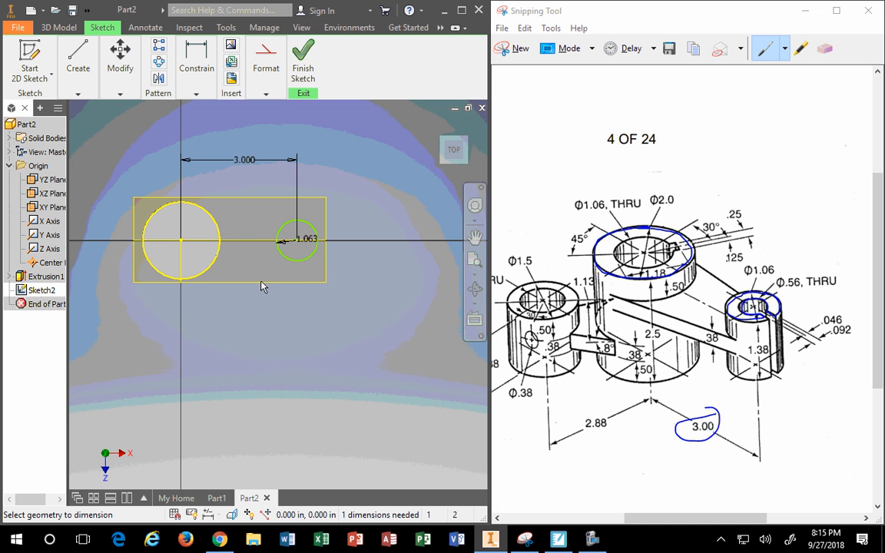
Move the small circle's diameter dimension outside the circle, and swing the circle off the horizontal axis, above it, around the cylinder
scroll(302, 234, down, 2)
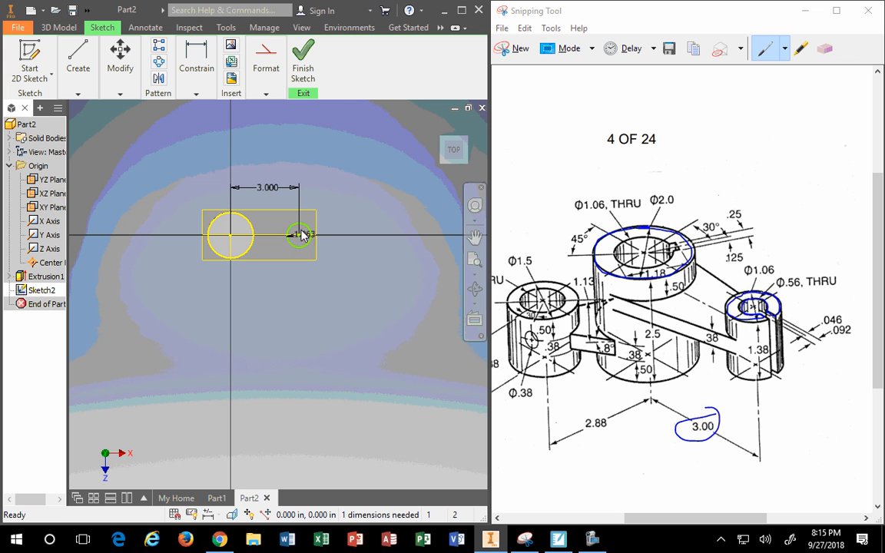
drag(302, 234, 330, 209)
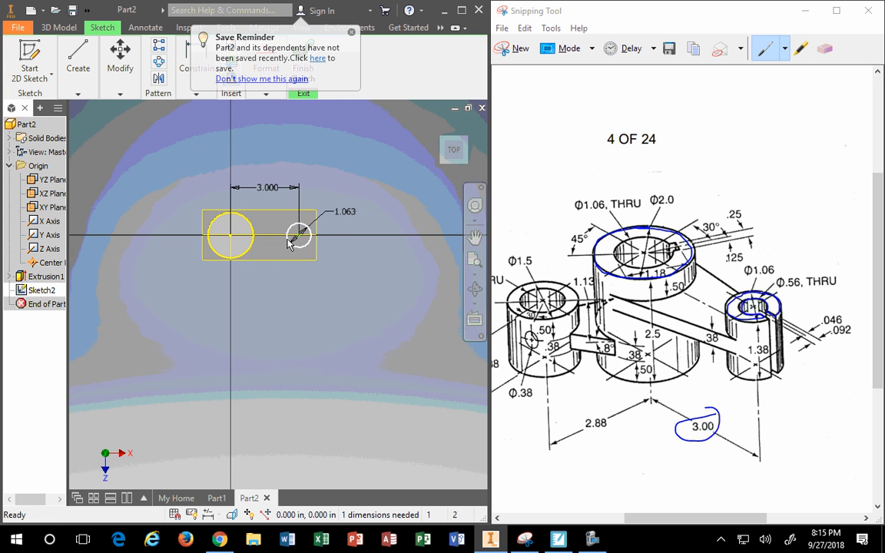
scroll(290, 243, up, 4)
scroll(332, 293, down, 2)
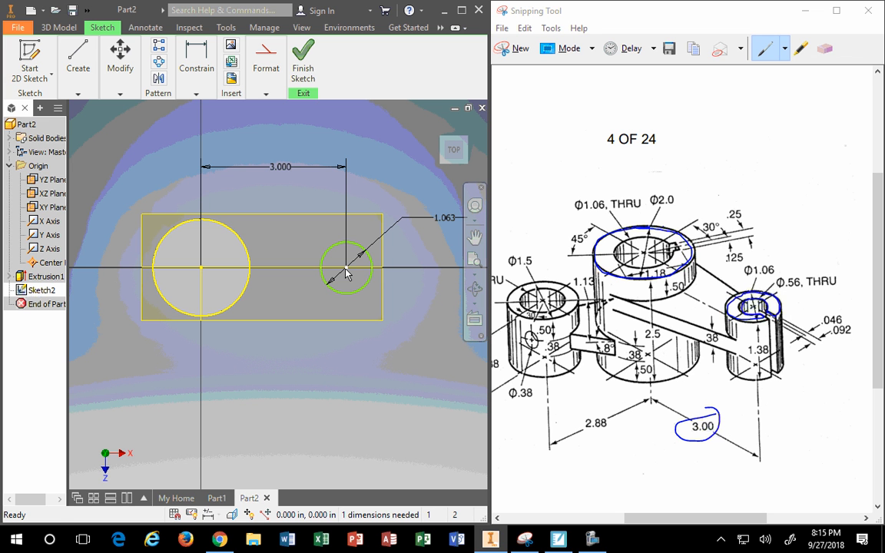
drag(346, 272, 329, 200)
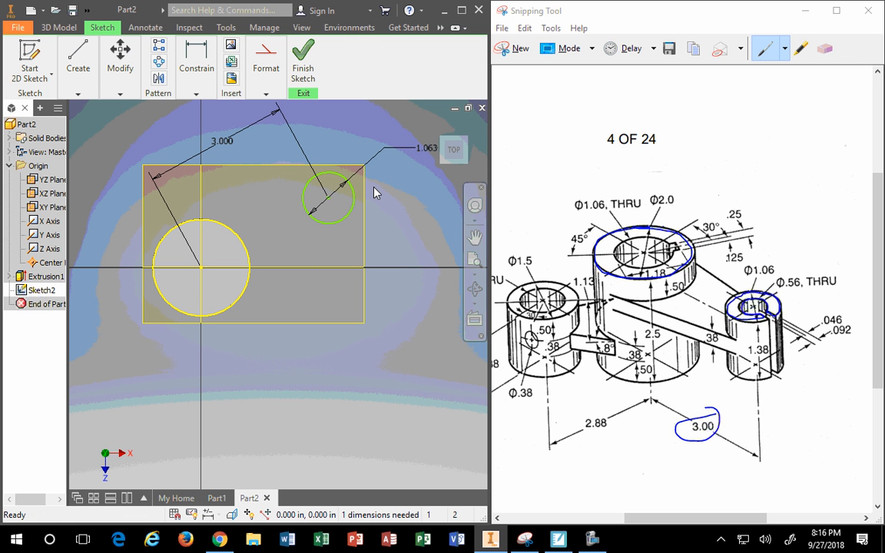
Sketch a line from the cylinder's center to the small circle's center
click(77, 93)
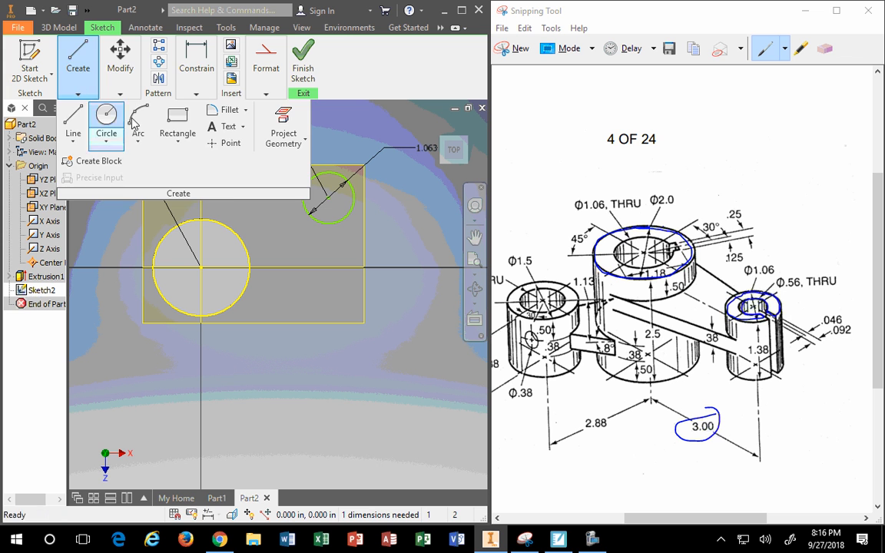
click(120, 93)
click(78, 93)
click(73, 123)
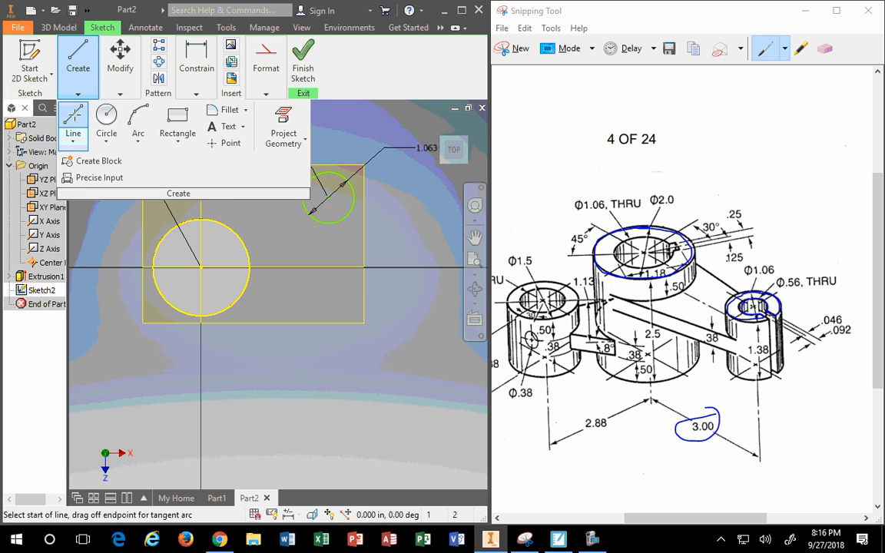
click(201, 267)
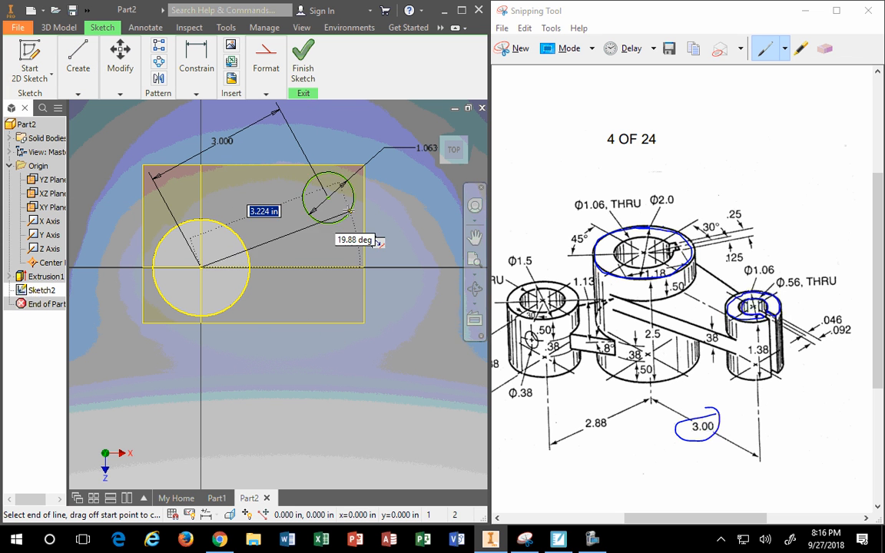
click(327, 198)
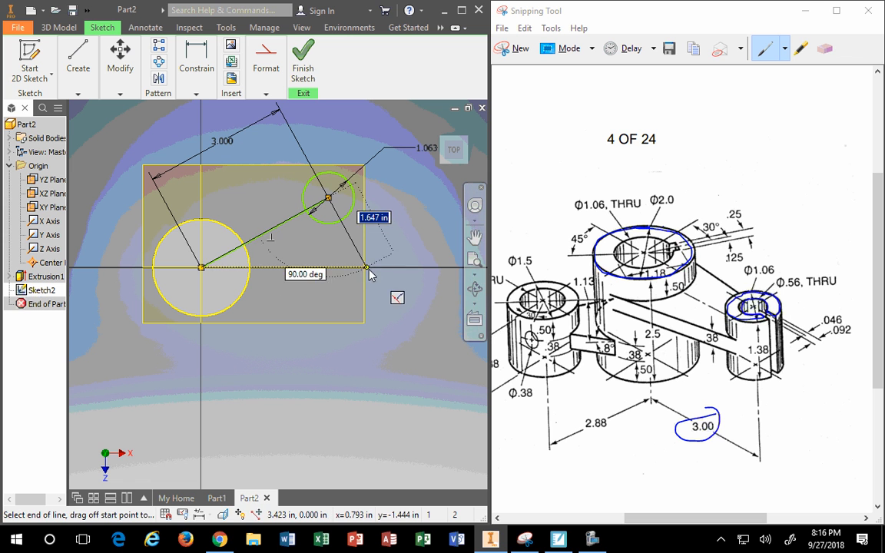
key(Escape)
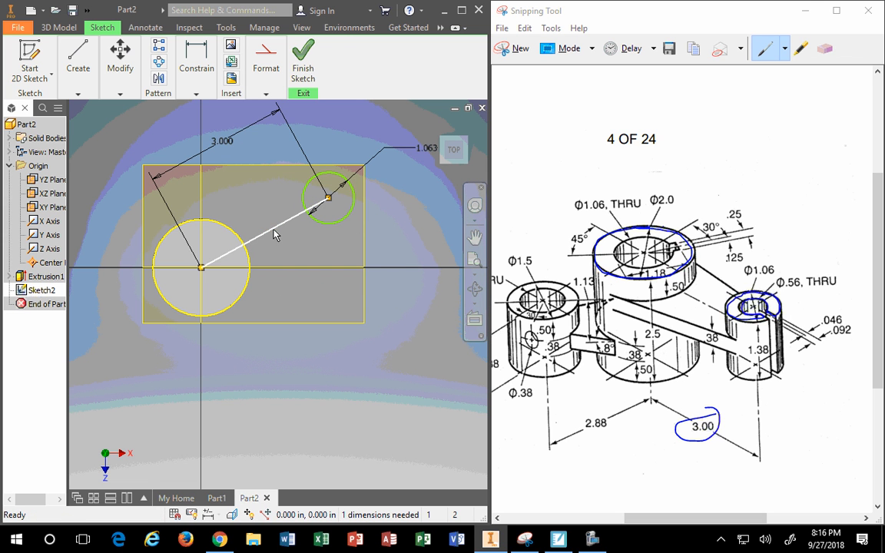
Convert the line between the two circle centers to construction geometry
click(274, 234)
click(266, 93)
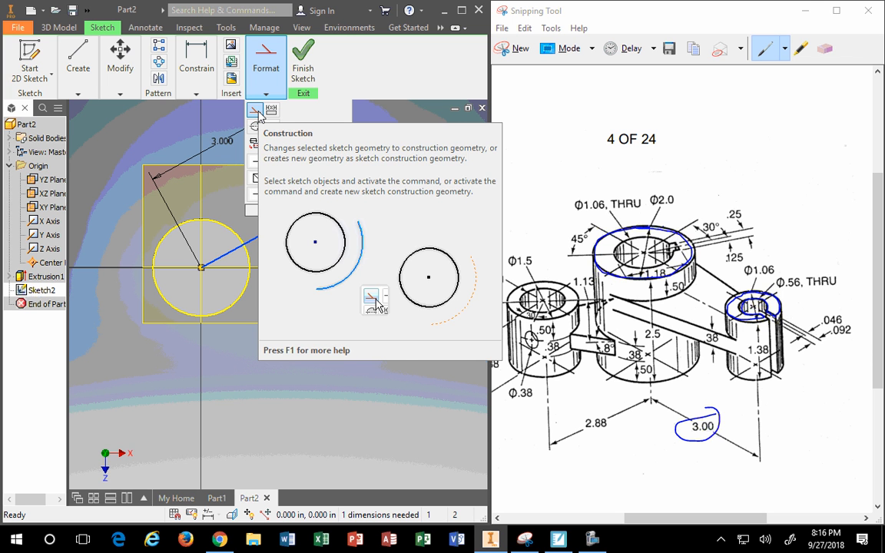
click(258, 115)
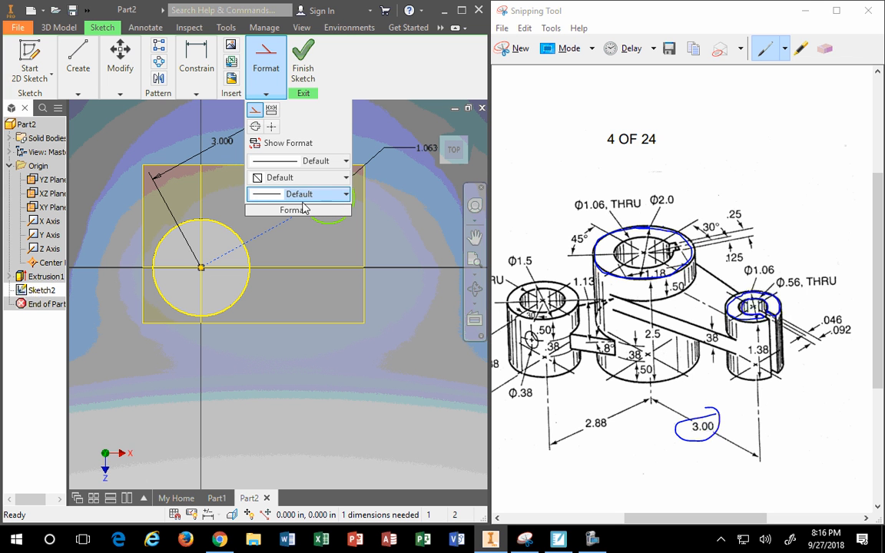
click(397, 193)
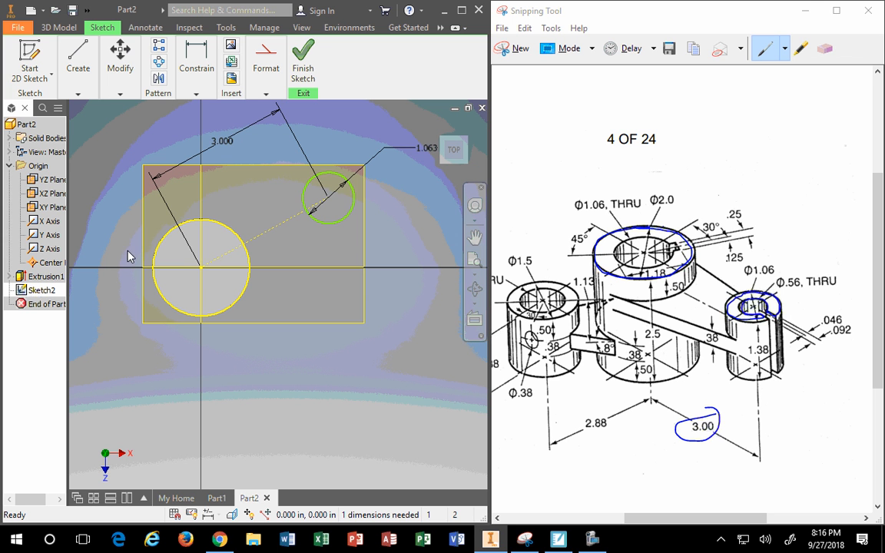
right_click(278, 232)
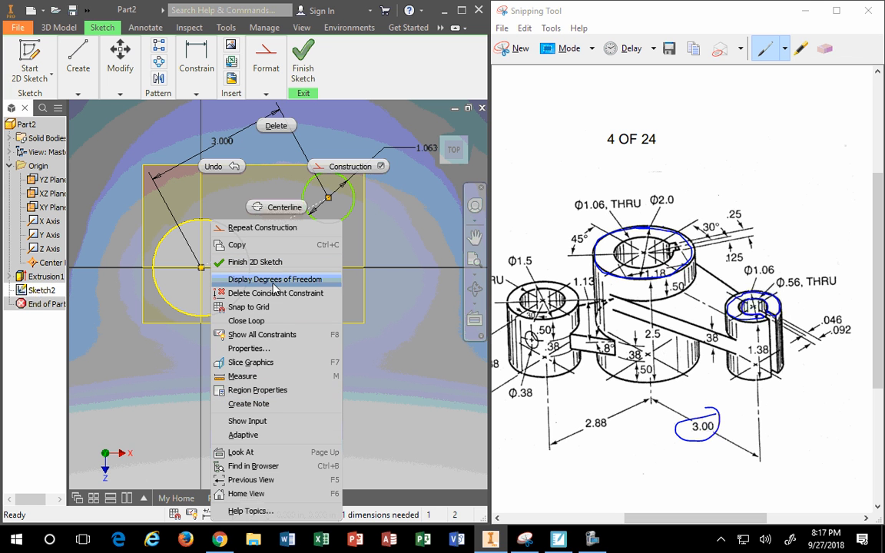
click(245, 297)
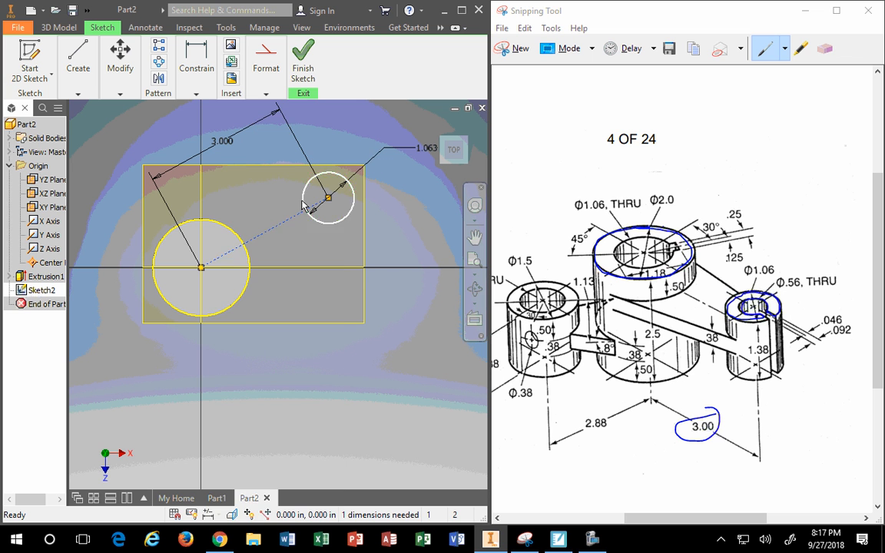
right_click(273, 225)
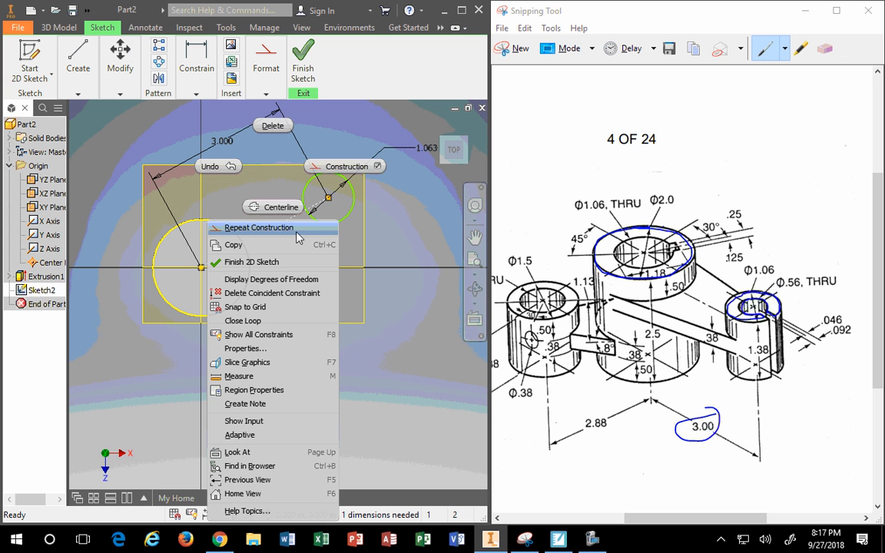
click(396, 223)
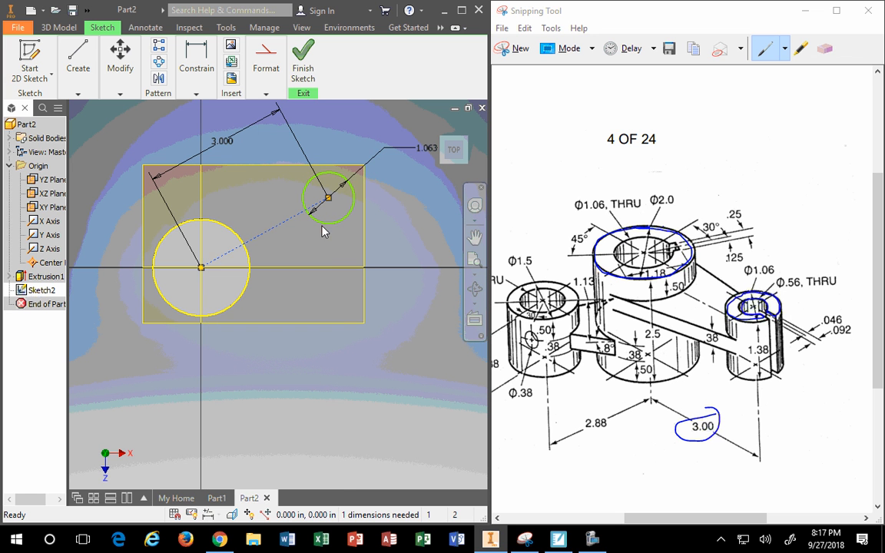
right_click(278, 228)
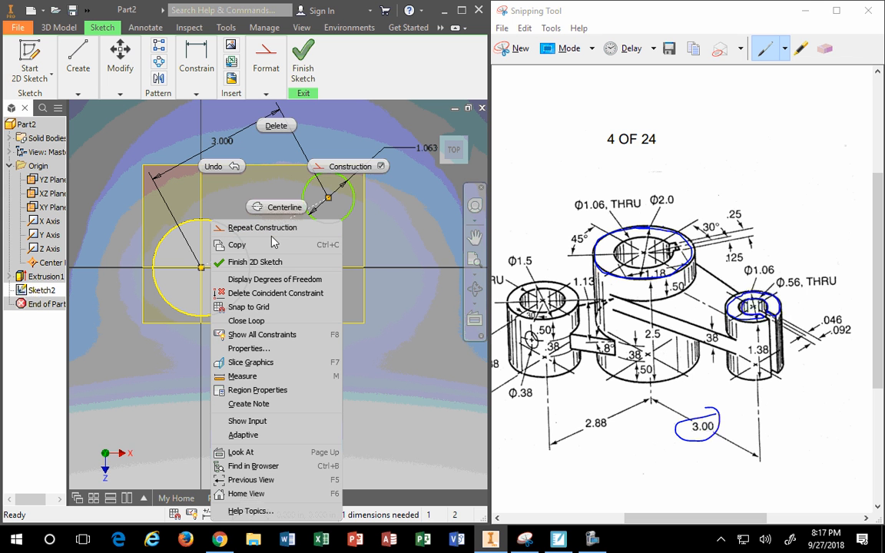
Check the line color, type and weight settings of the construction line between the circle centers, then close them unchanged
click(254, 348)
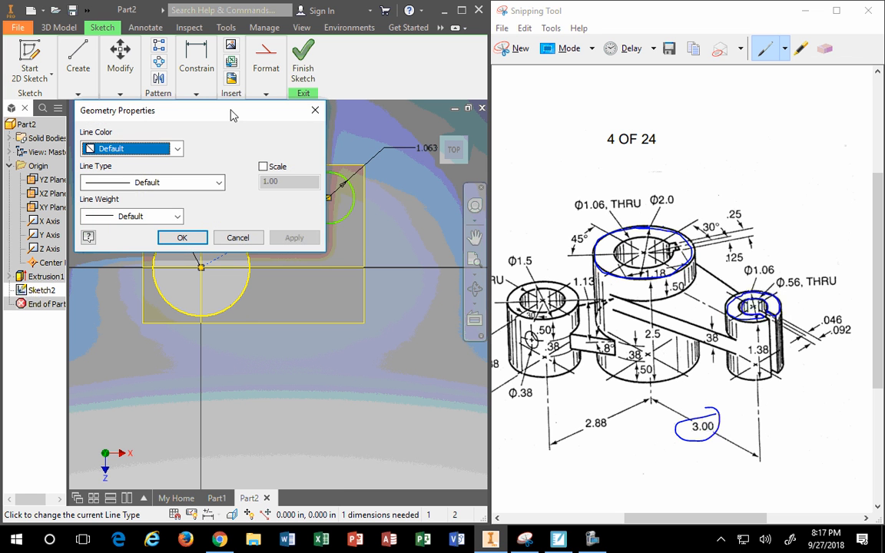
drag(232, 113, 273, 106)
click(277, 230)
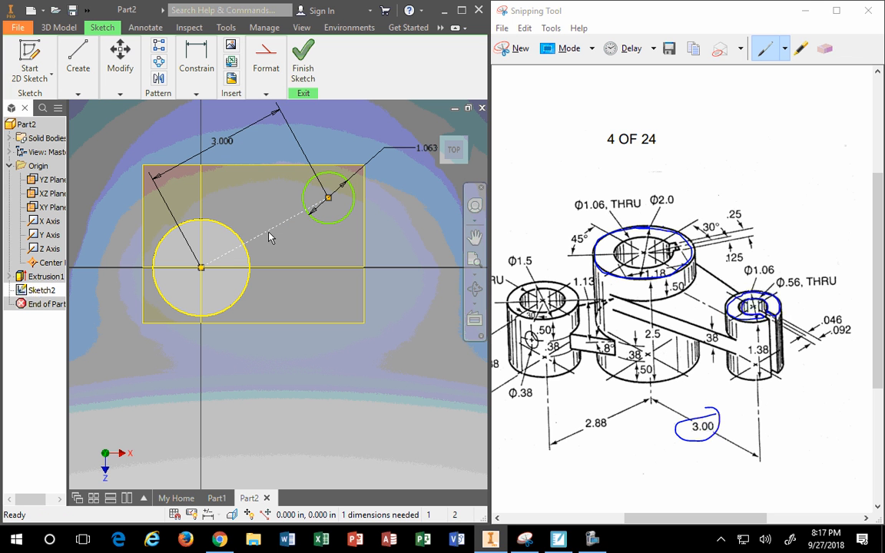
Apply a horizontal constraint to the construction line between the two circle centers, and undo that constraint
click(253, 92)
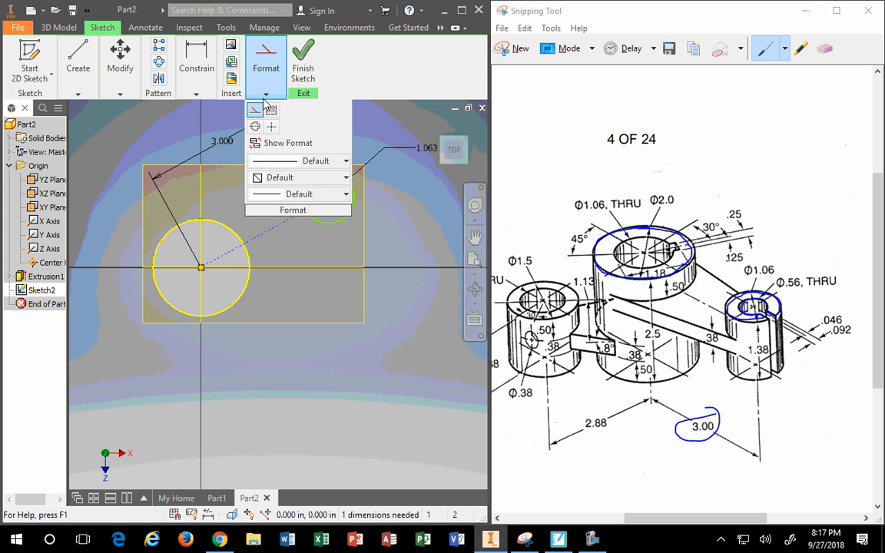
click(178, 93)
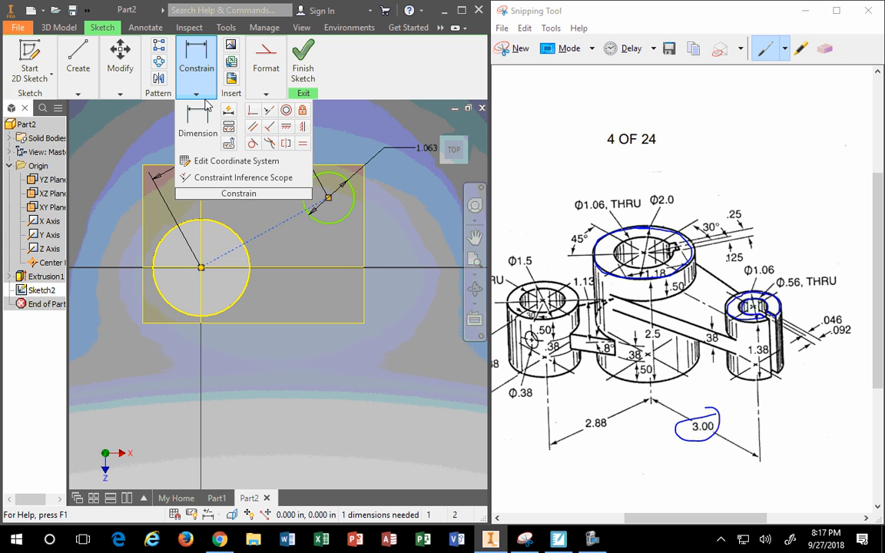
click(288, 129)
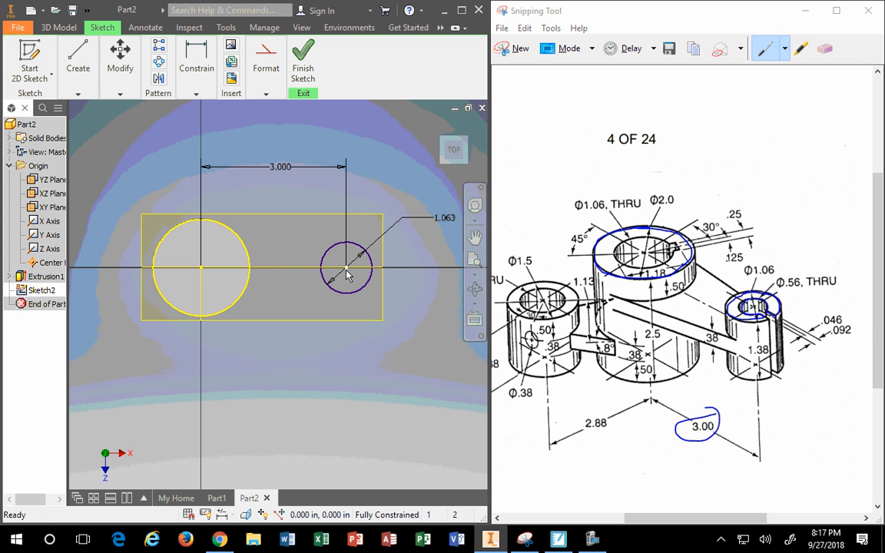
click(87, 12)
click(89, 29)
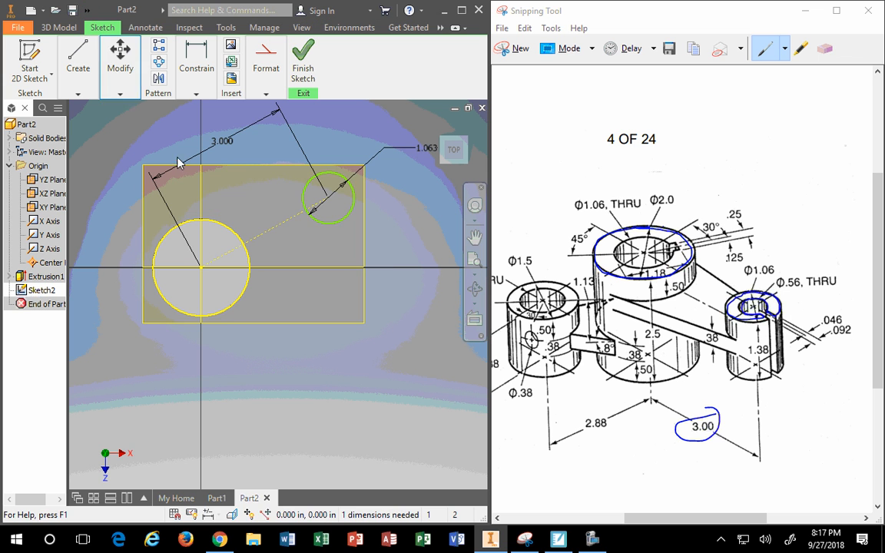
Review the construction line's geometry properties again and look through its available commands without changing anything
right_click(275, 234)
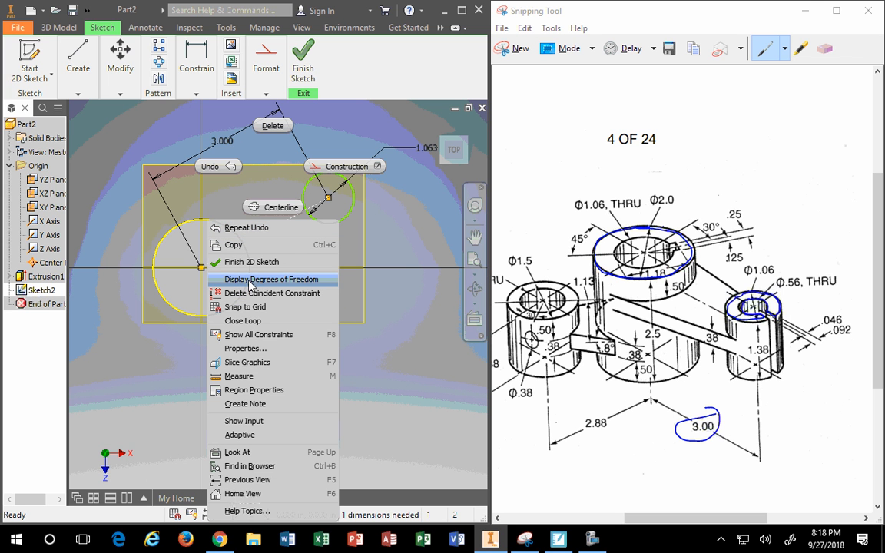
click(247, 352)
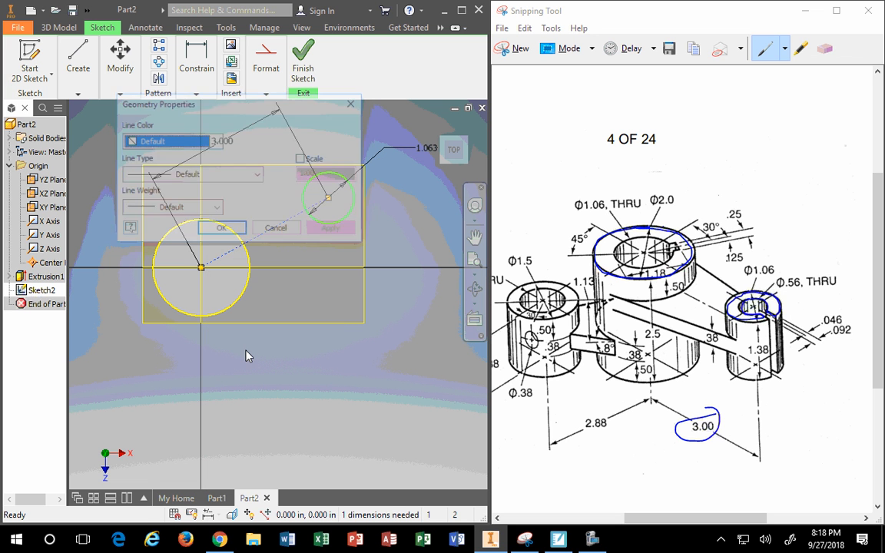
click(277, 230)
right_click(261, 168)
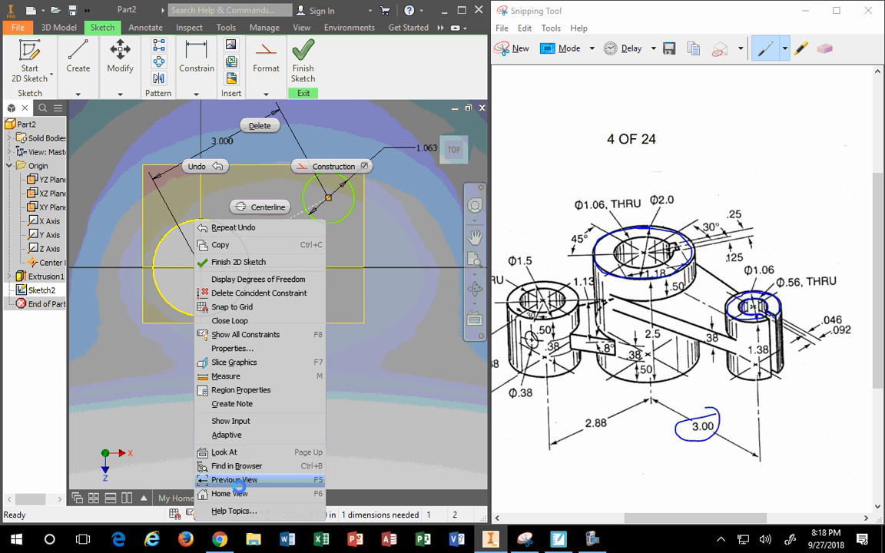
click(390, 435)
Convert the construction line between the two circle centers back to a regular sketch line
click(277, 229)
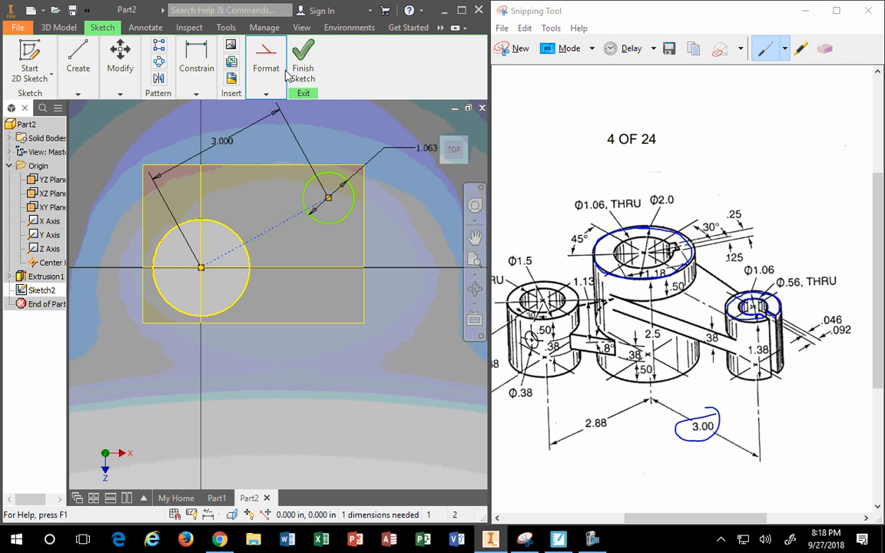
click(269, 92)
click(257, 110)
click(388, 360)
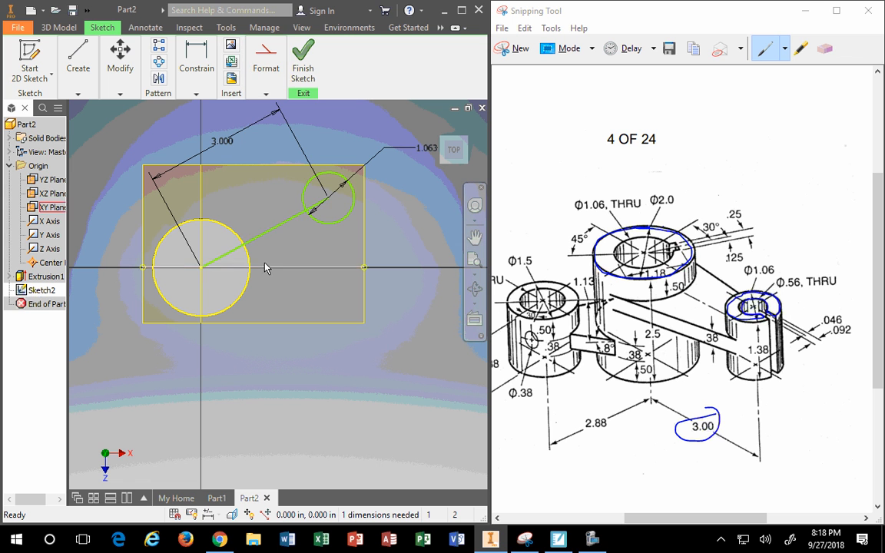
Show all constraints in the sketch
click(272, 231)
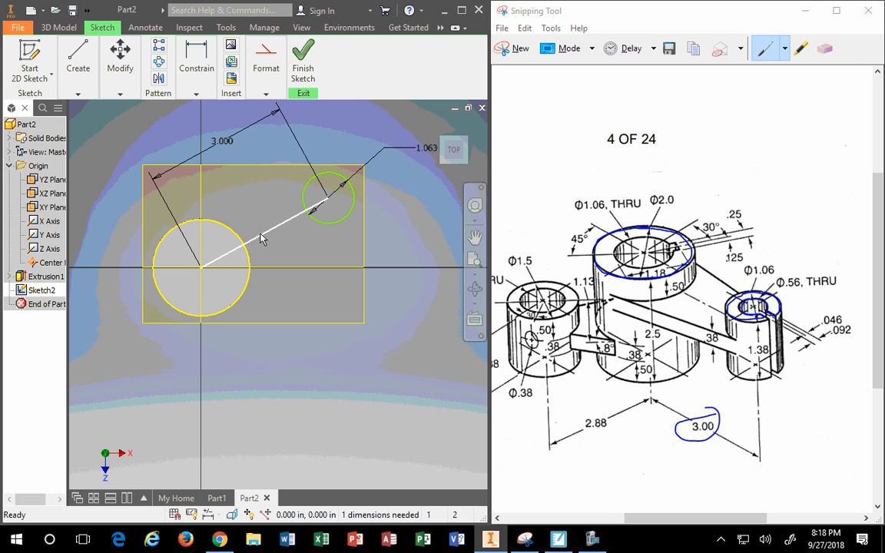
right_click(271, 234)
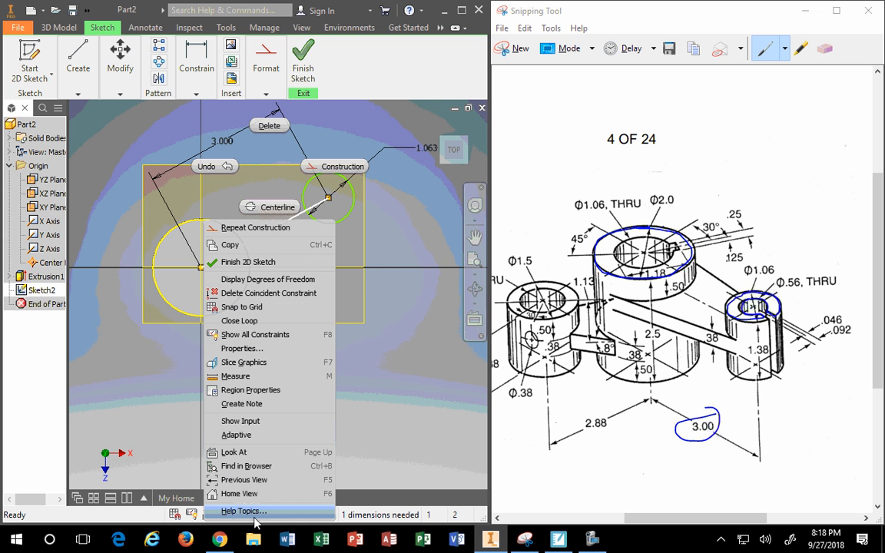
click(213, 336)
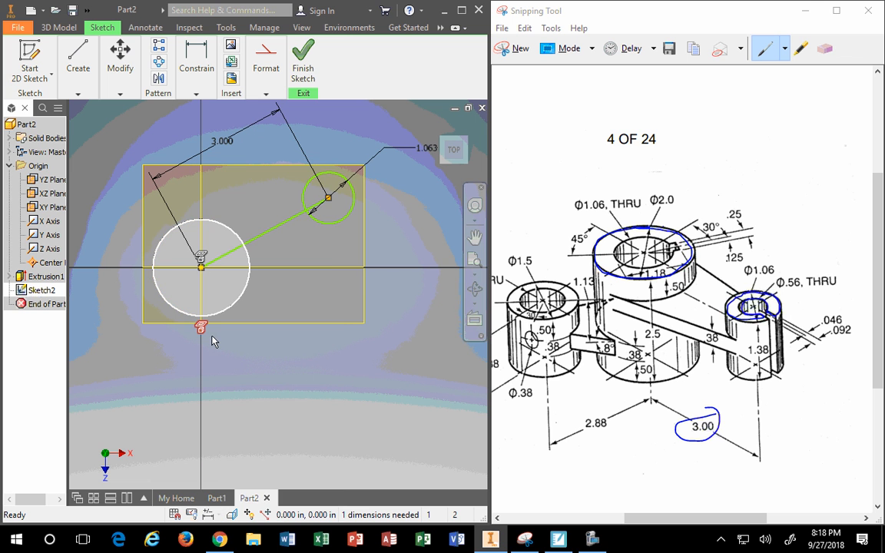
Toggle the line between the circle centers to construction geometry and back to a regular line
right_click(268, 234)
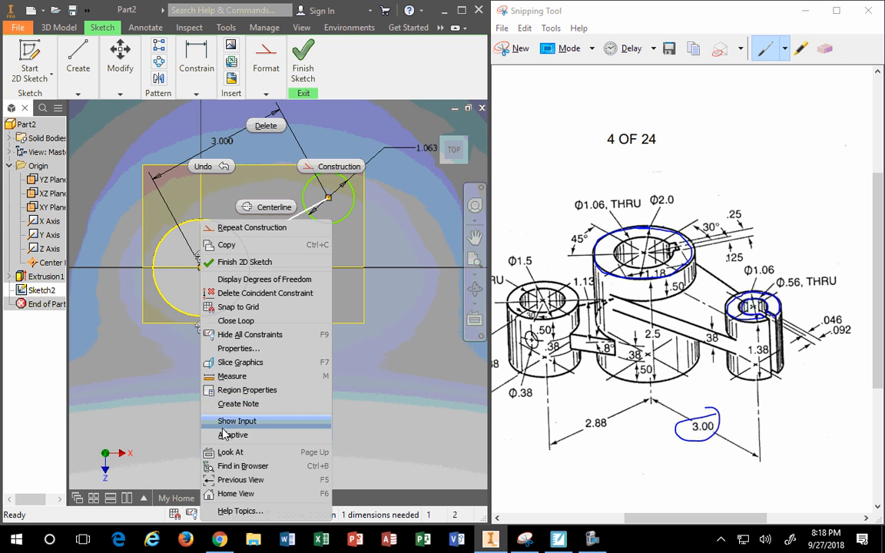
click(336, 166)
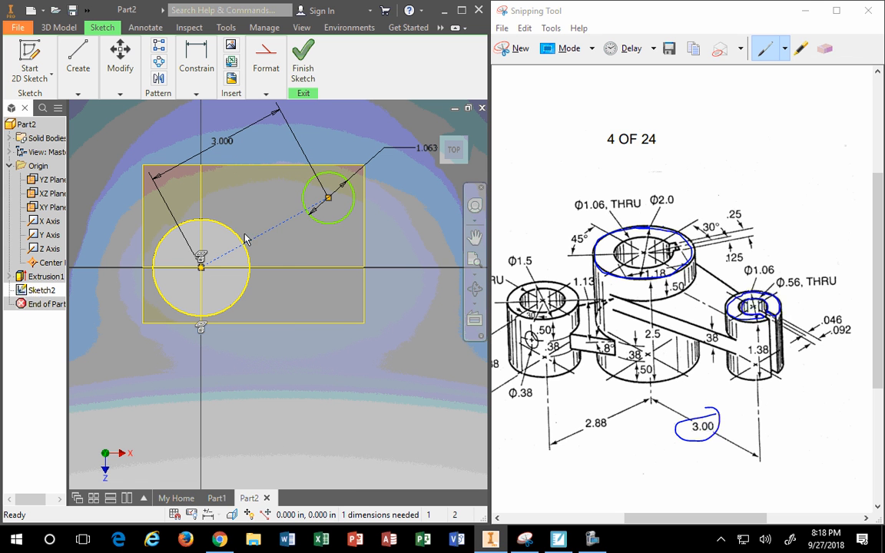
right_click(281, 235)
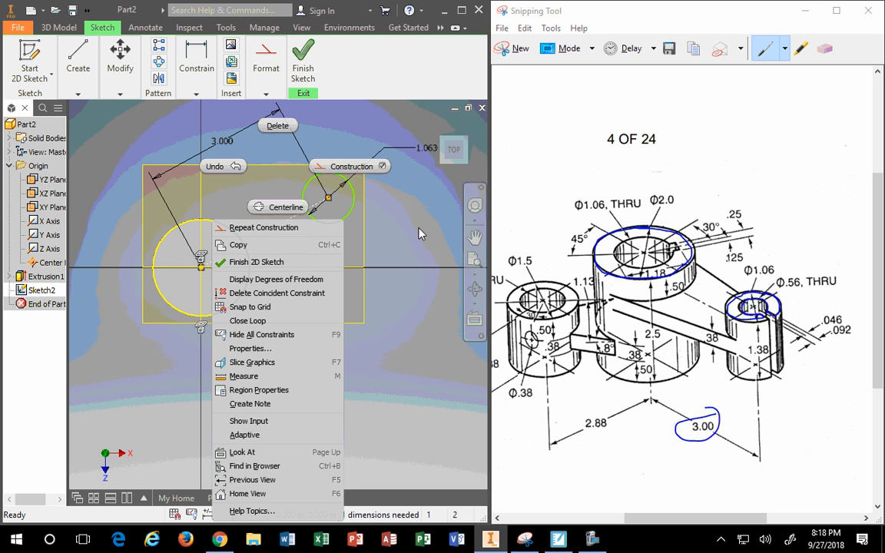
click(200, 96)
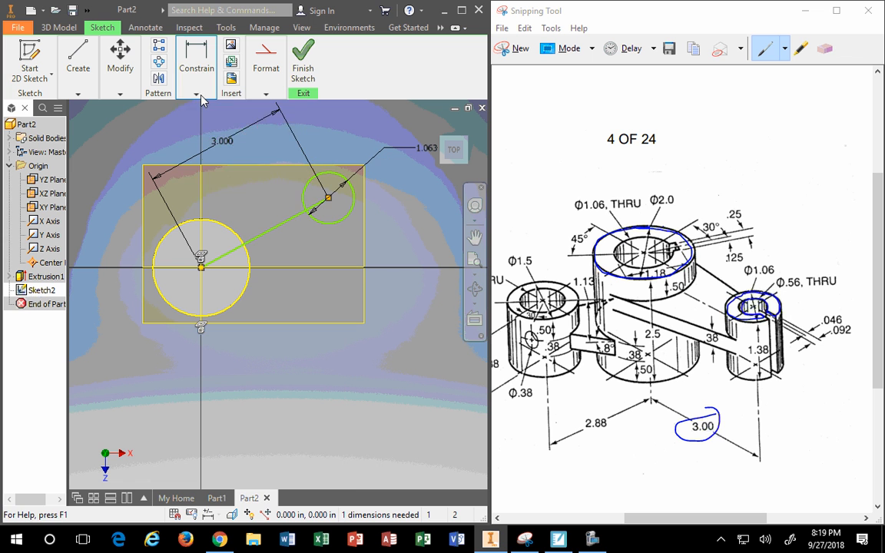
Constrain the line between the two circle centers horizontal so the small circle aligns with the central cylinder
click(198, 94)
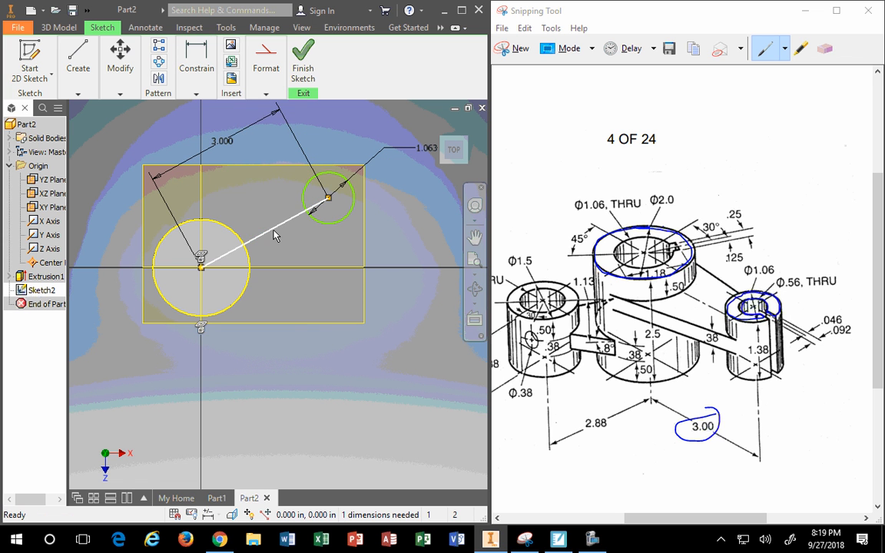
click(197, 94)
click(266, 94)
click(196, 94)
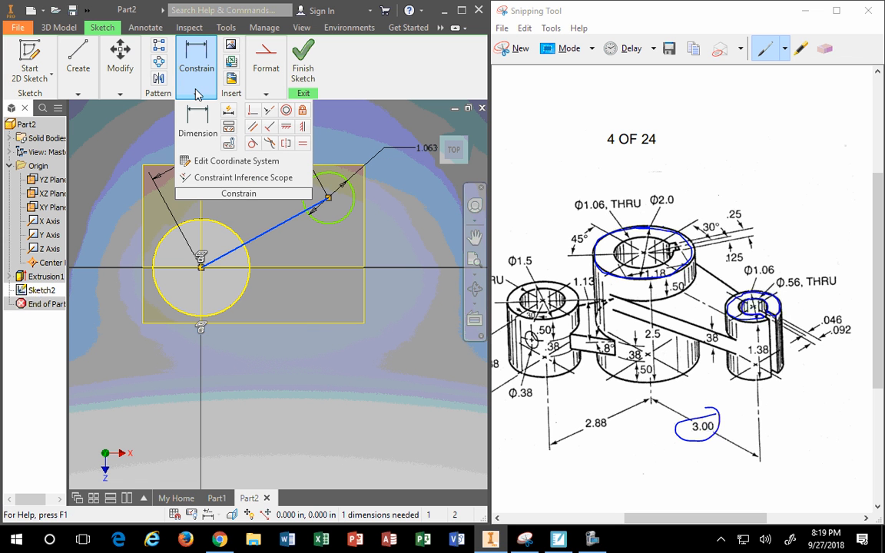
click(286, 128)
click(307, 209)
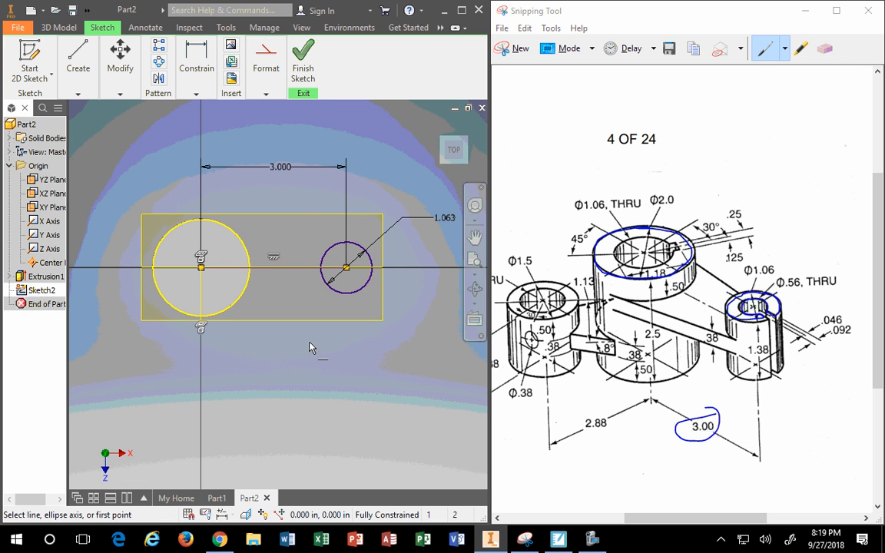
Extrude the small circle downward by 1.37 in as a solid joined to the part
middle_drag(309, 342, 311, 353)
click(437, 127)
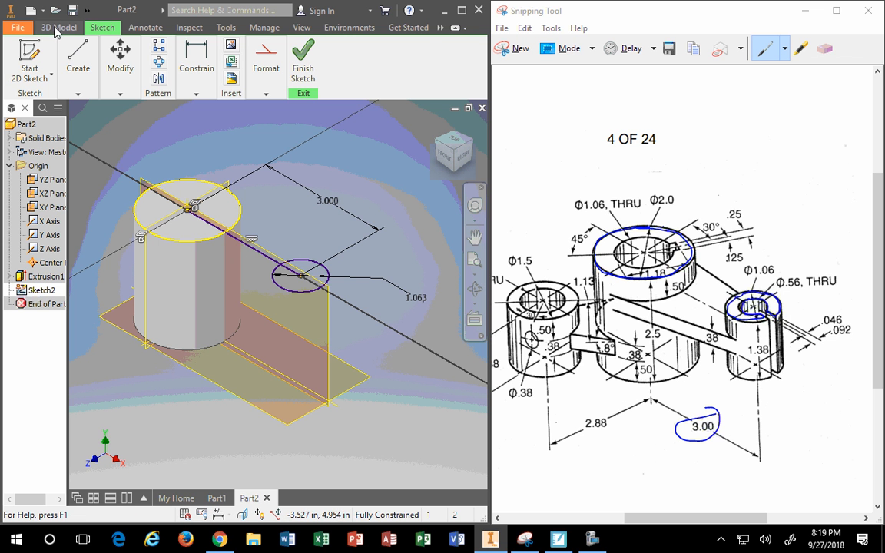
click(59, 27)
click(59, 54)
click(55, 115)
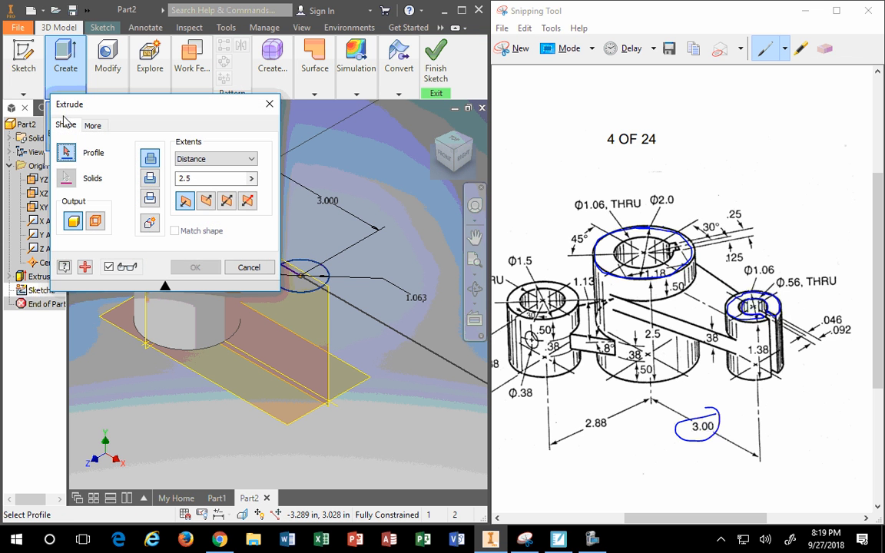
drag(227, 105, 168, 49)
click(296, 295)
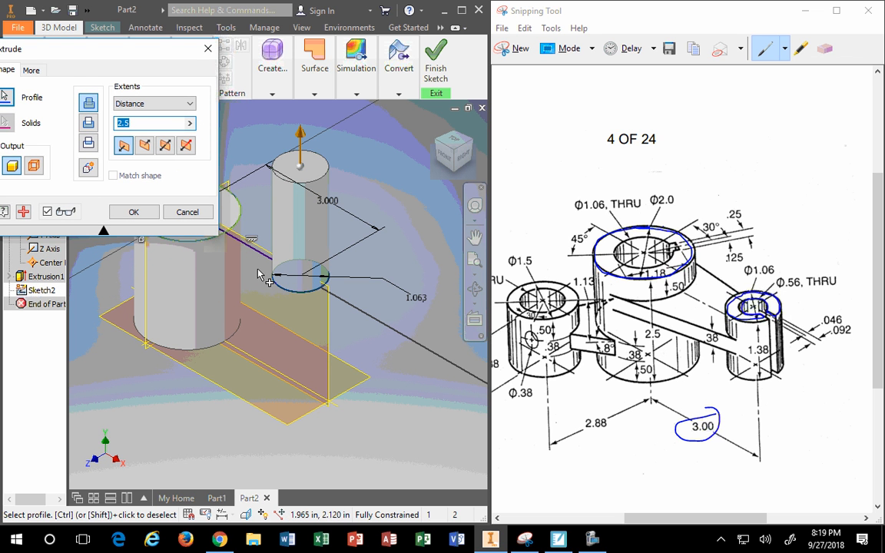
click(143, 146)
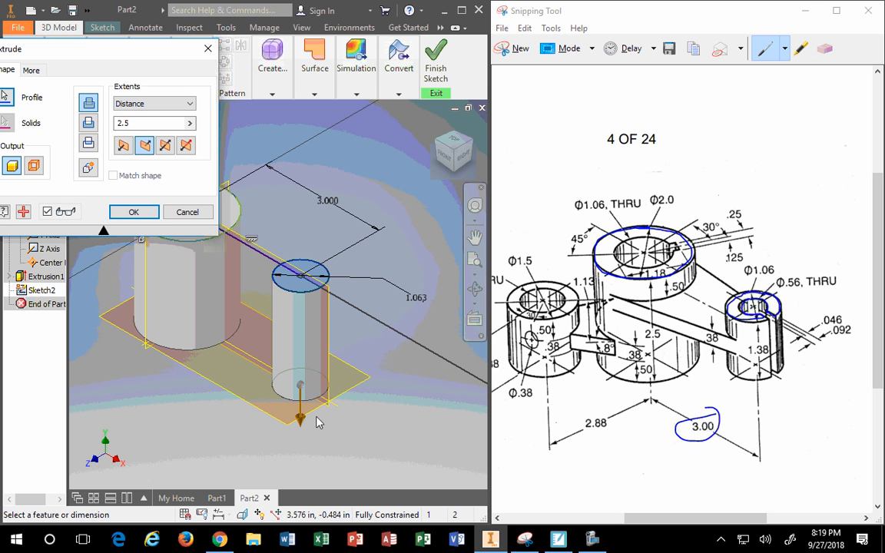
drag(301, 421, 306, 366)
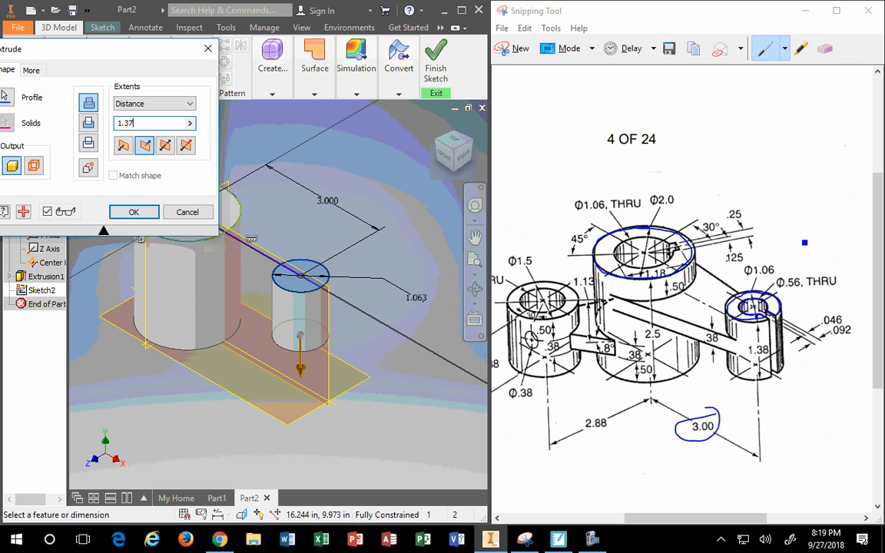
key(Return)
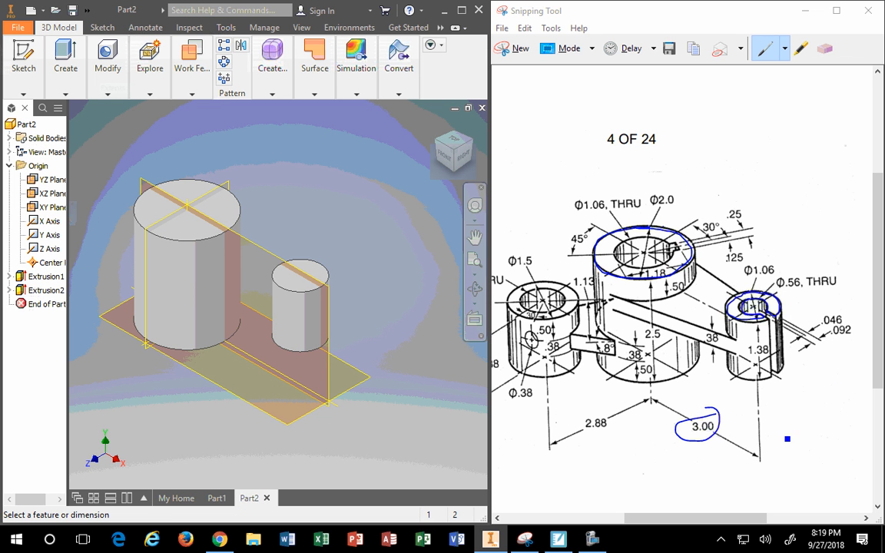
Reopen the small cylinder's sketch for editing and convert the line between the circle centers to construction geometry
click(10, 289)
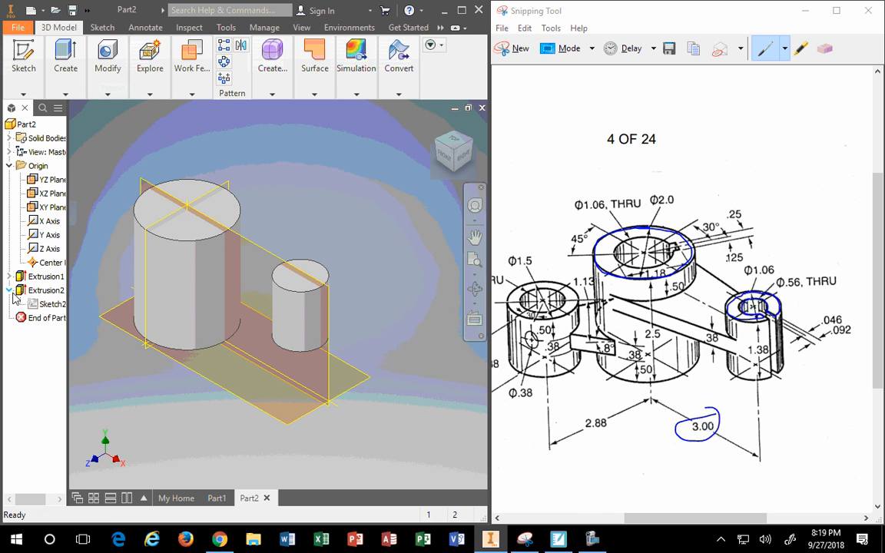
right_click(38, 306)
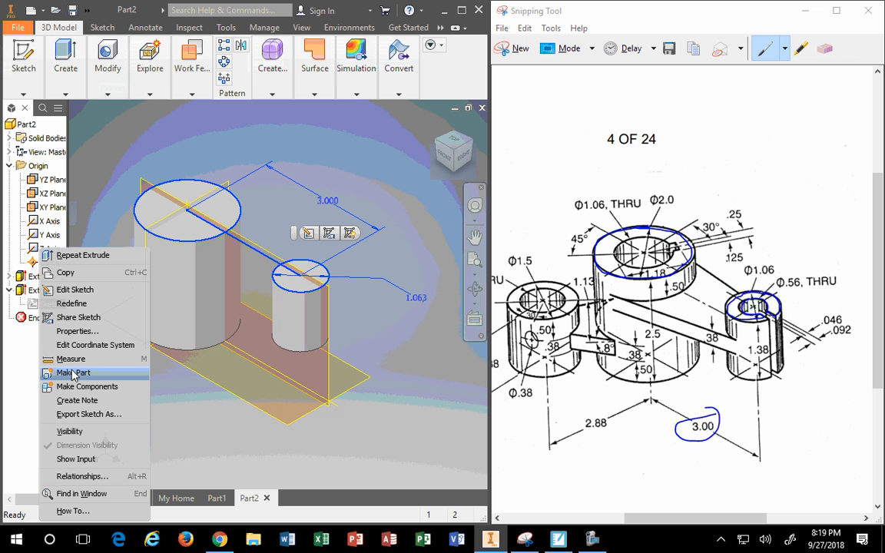
click(74, 289)
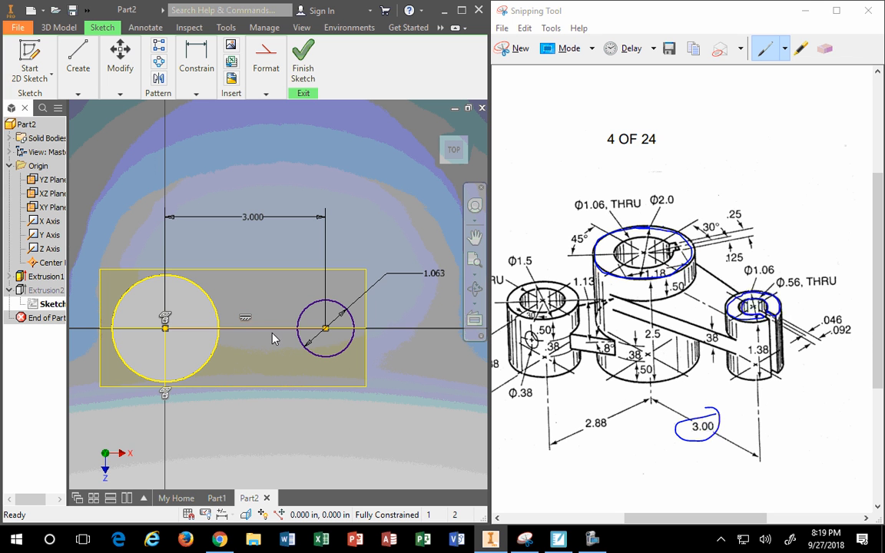
click(277, 336)
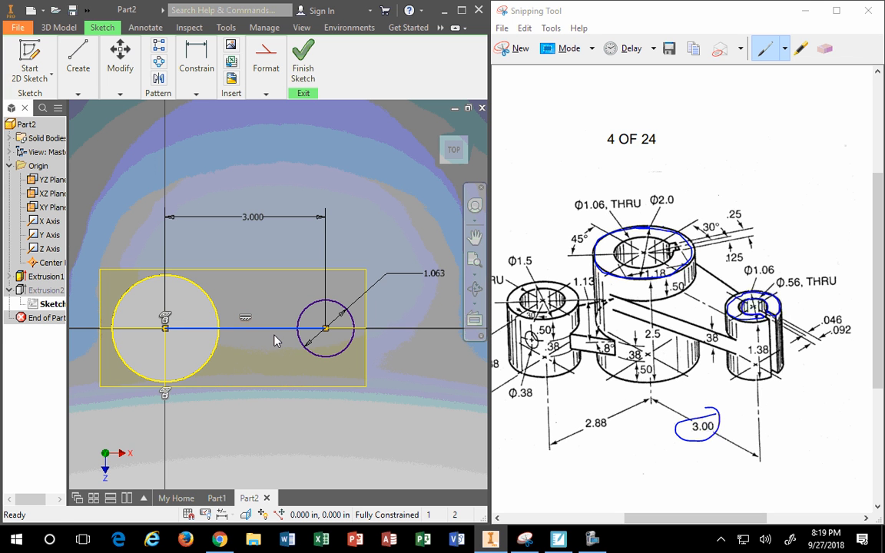
click(264, 93)
Finish editing the sketch and orient the model to show the undersides of both cylinders
click(439, 126)
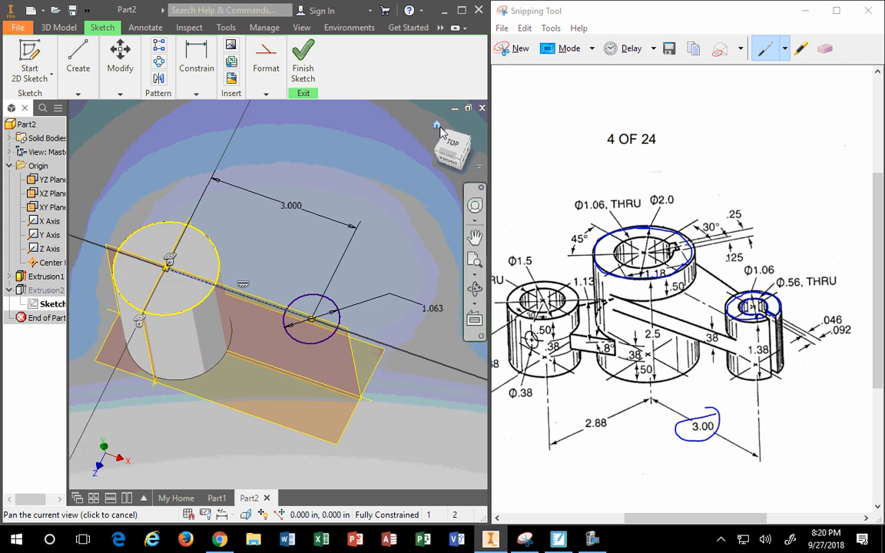
scroll(177, 351, down, 5)
scroll(180, 350, up, 8)
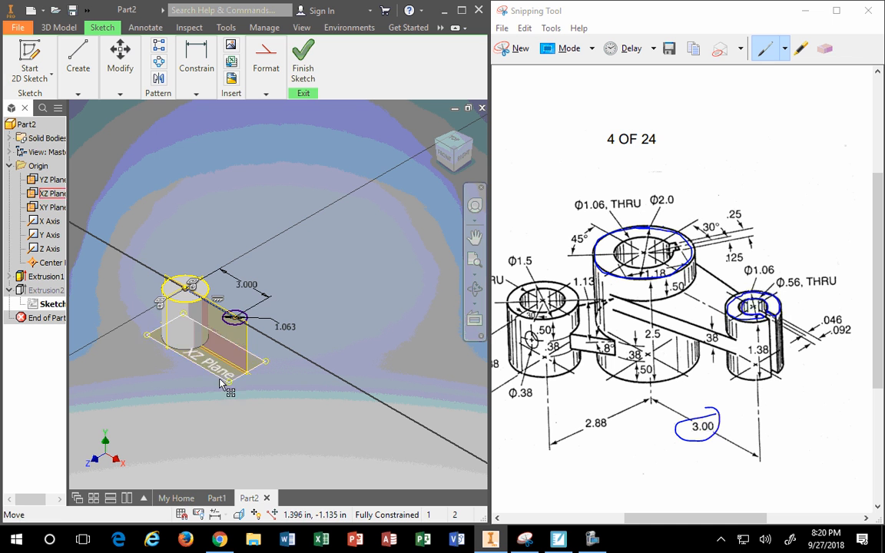
click(304, 58)
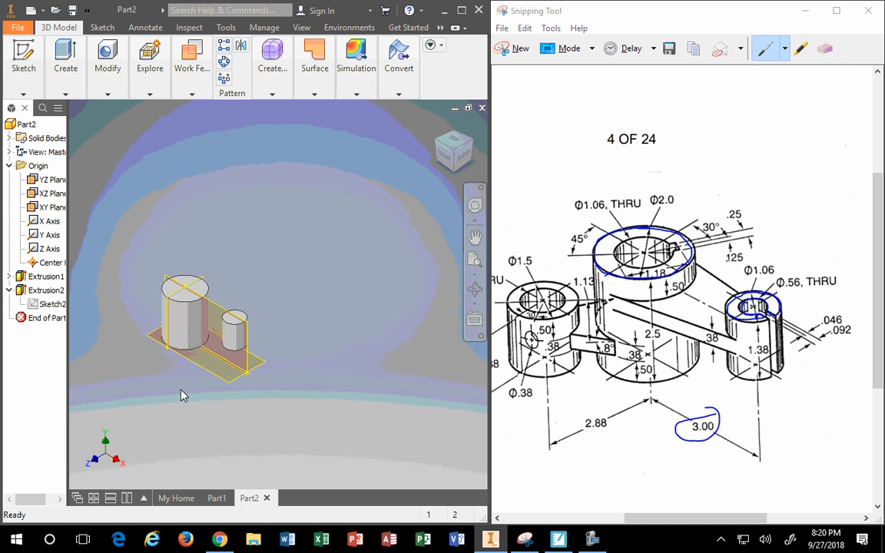
click(438, 163)
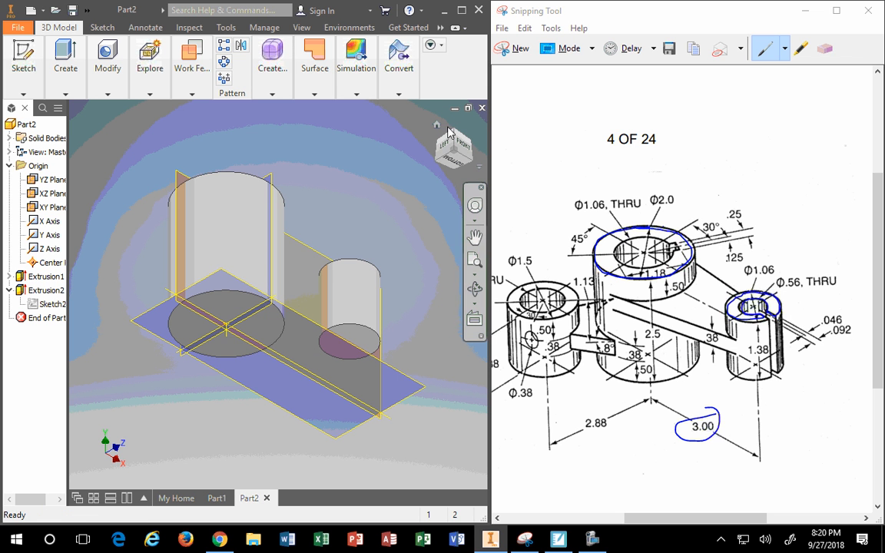
Examine the two cylinders from above, below and the front to compare their top and bottom faces
click(447, 158)
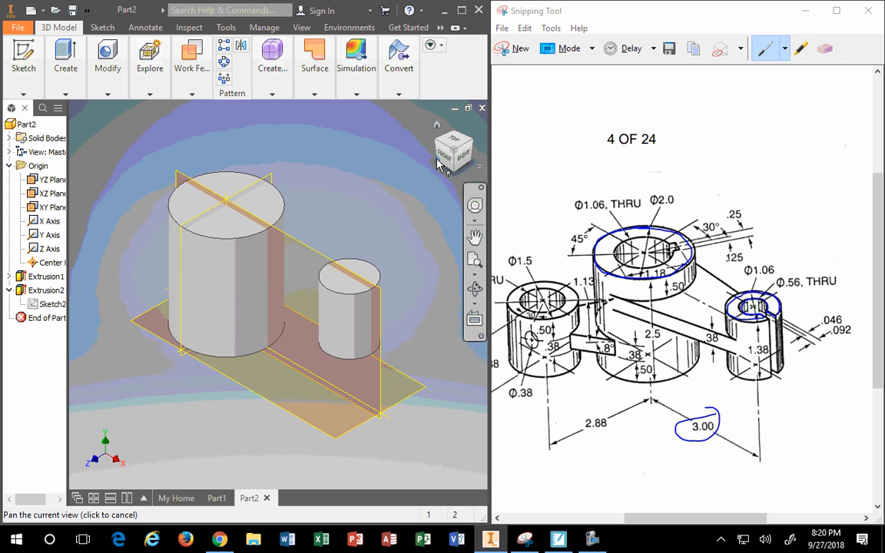
click(470, 147)
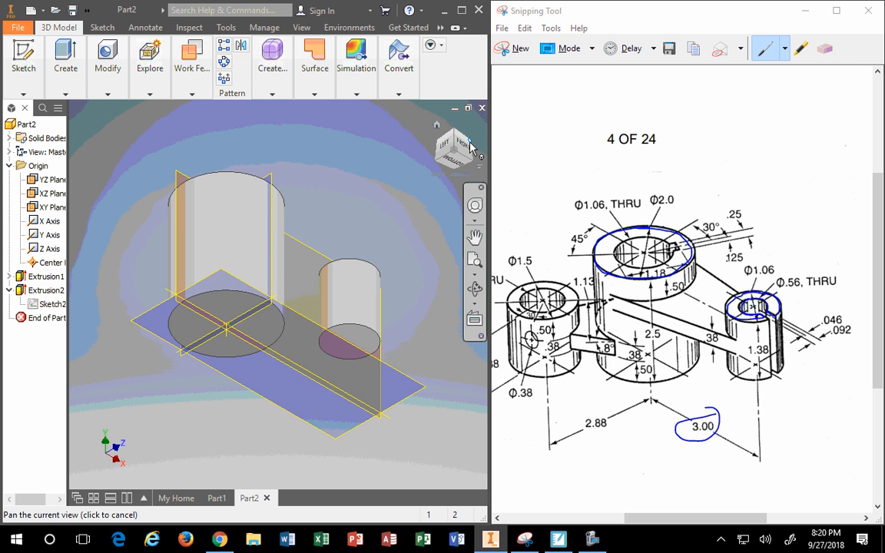
click(467, 150)
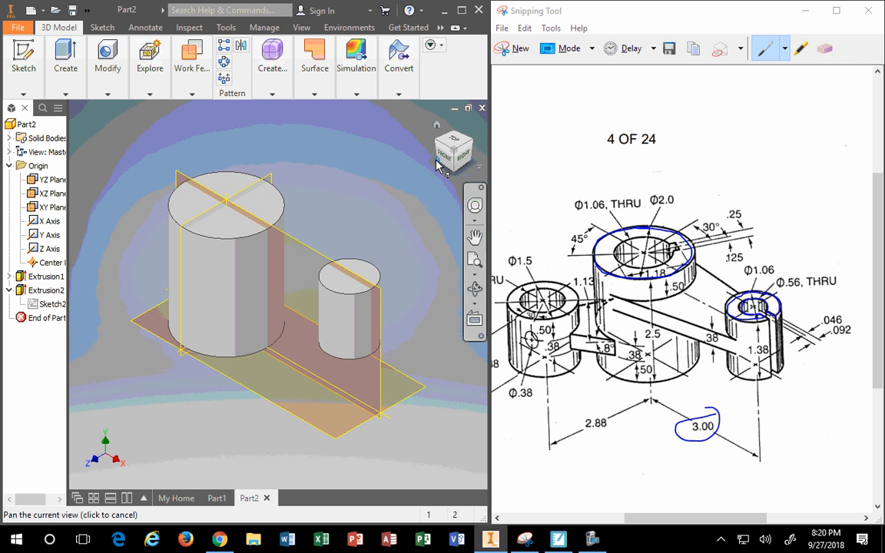
click(436, 160)
click(471, 141)
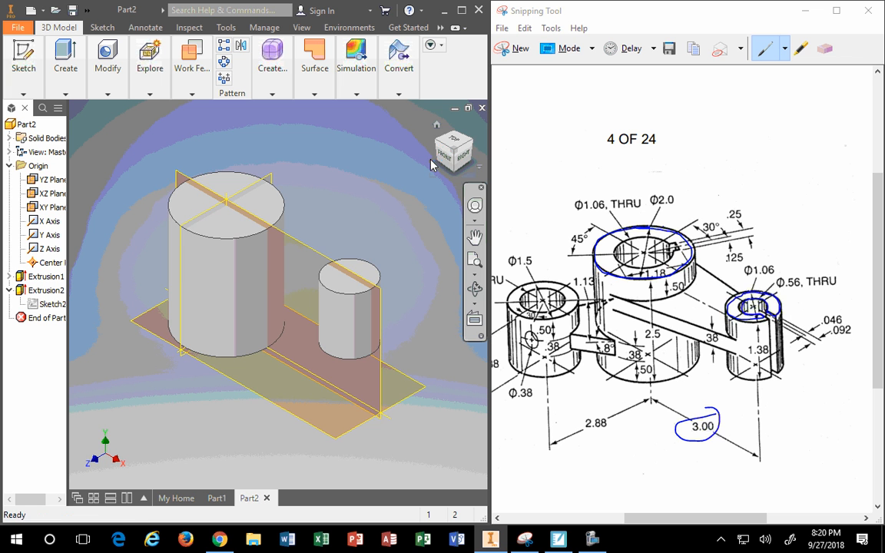
click(436, 162)
click(463, 145)
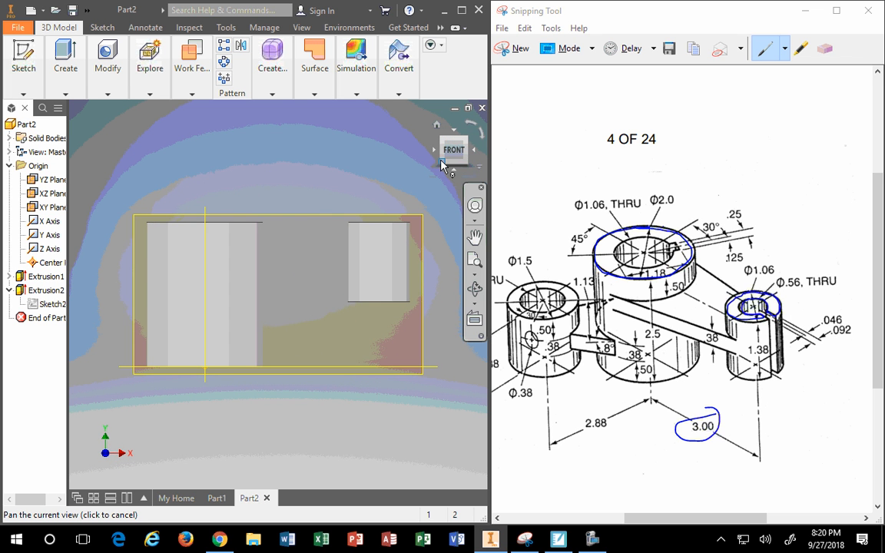
click(444, 162)
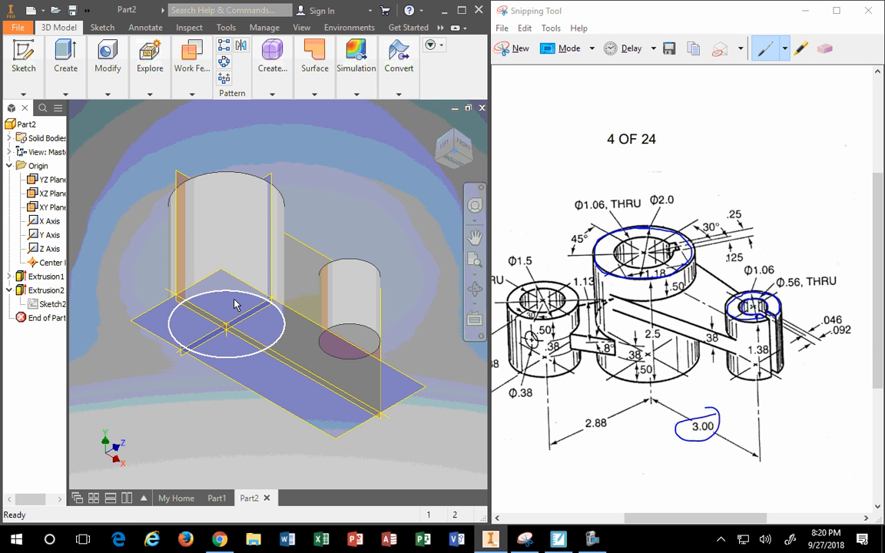
Start a new sketch on the bottom face of the central cylinder and orient the sketch to the top view
mouse_move(258, 326)
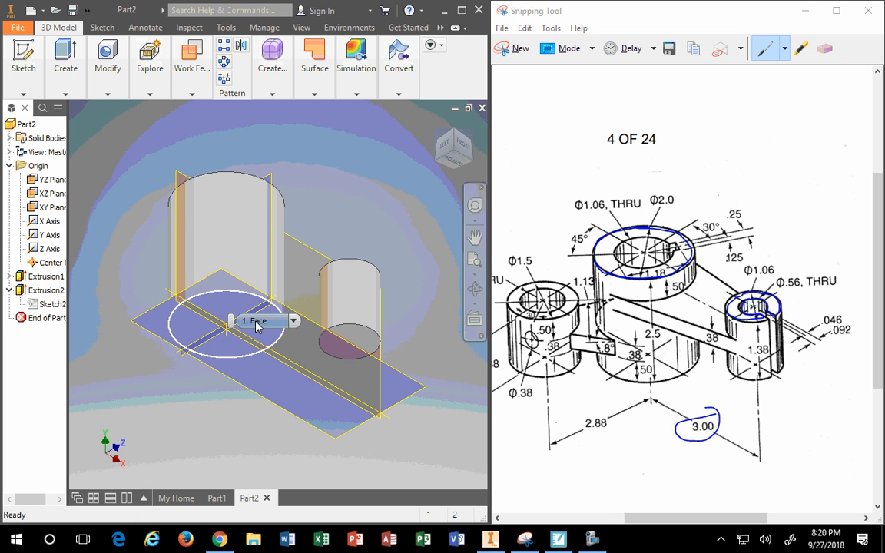
click(66, 69)
click(63, 123)
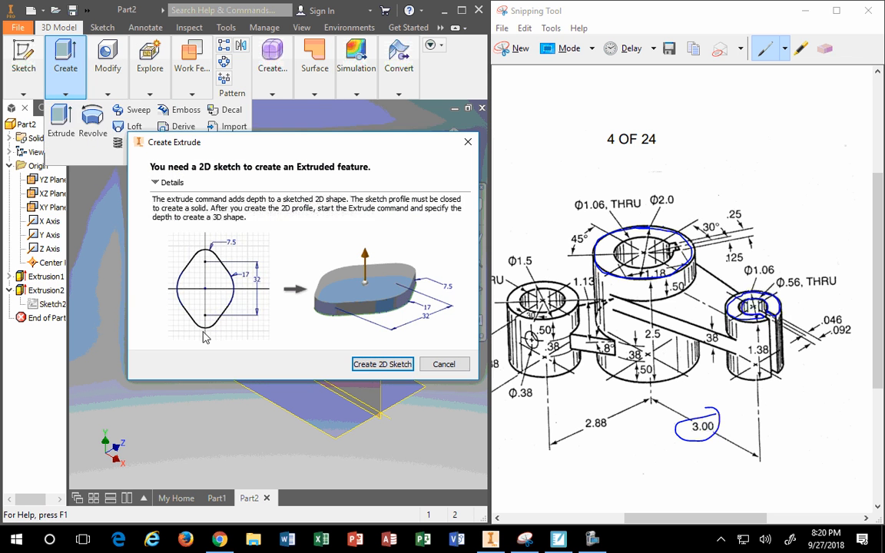
click(384, 364)
click(207, 303)
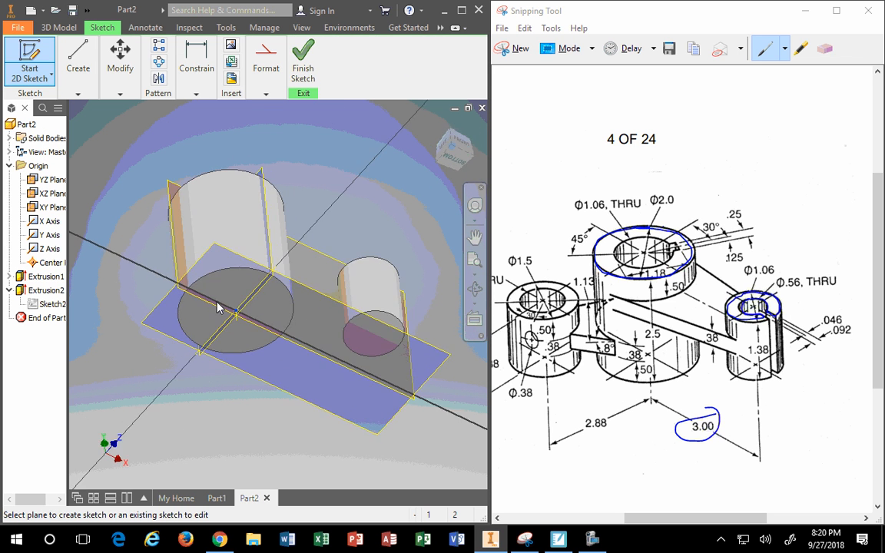
scroll(244, 359, down, 5)
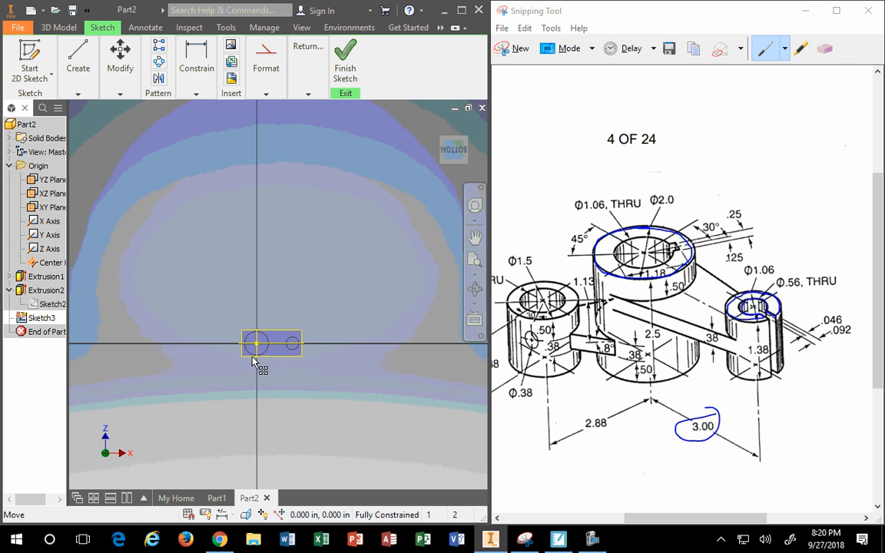
scroll(254, 361, up, 3)
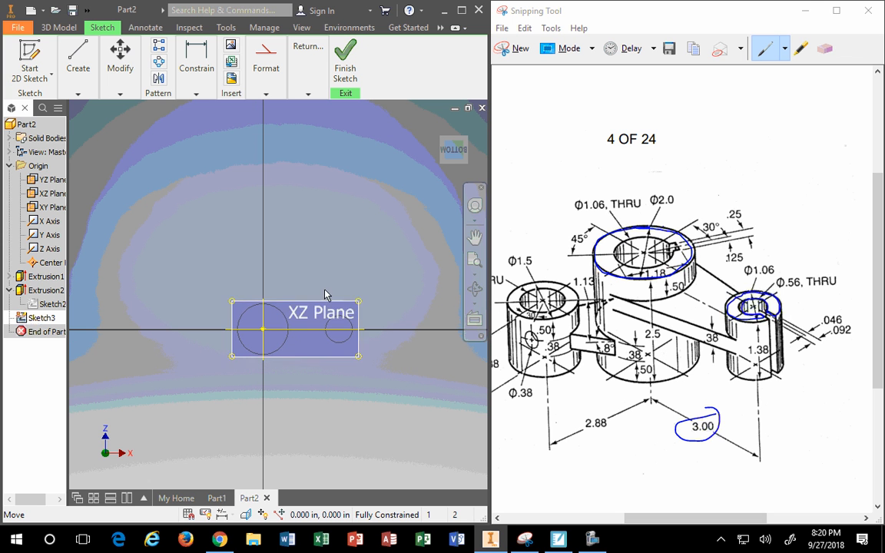
click(456, 152)
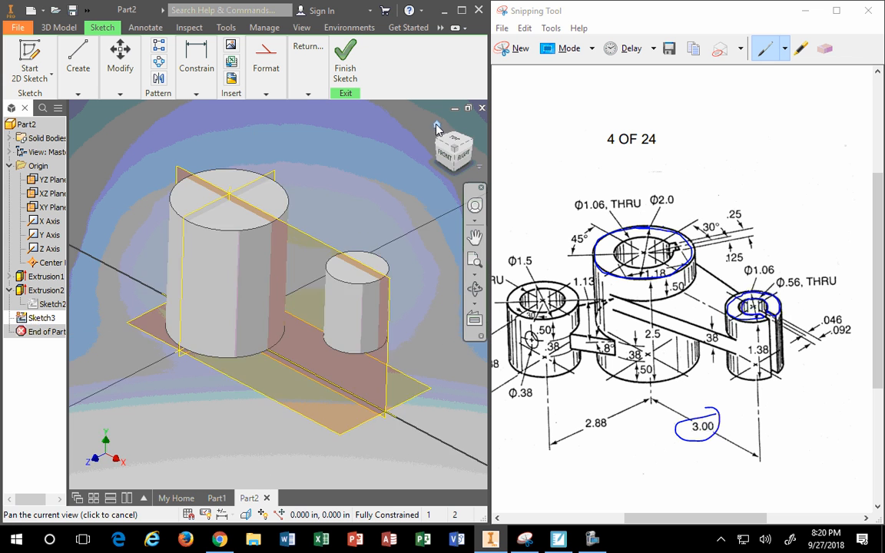
click(455, 146)
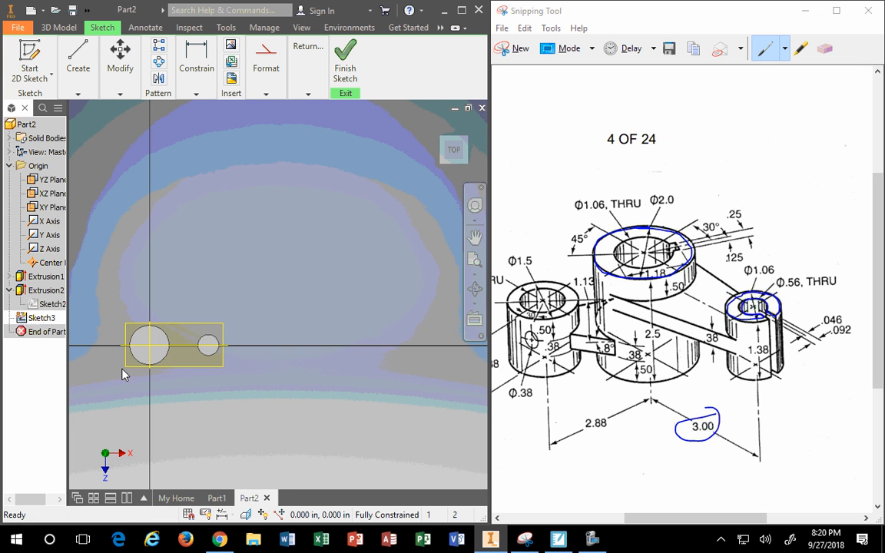
middle_drag(107, 373, 261, 327)
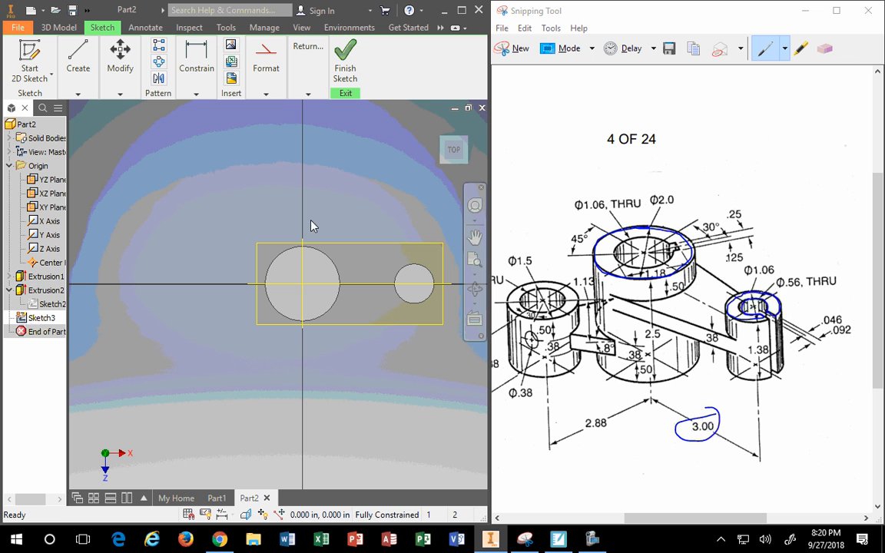
Sketch a circle about 1.31 in in diameter, centered about 1.9 in left and 2.28 in in front of the central cylinder's axis
click(78, 62)
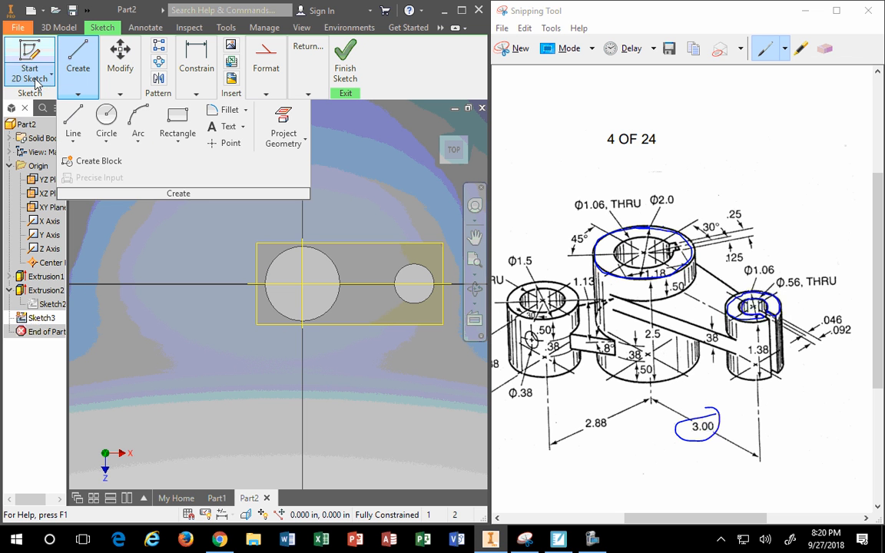
click(106, 119)
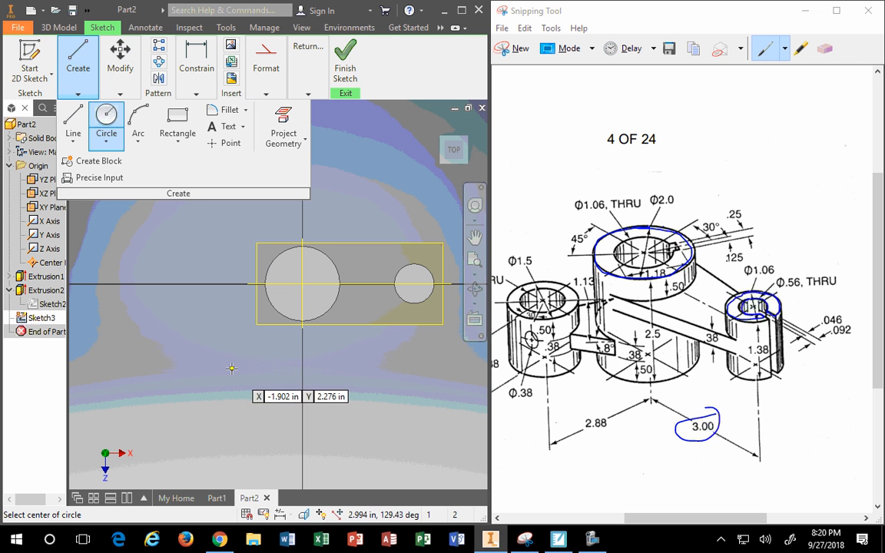
click(231, 368)
click(255, 374)
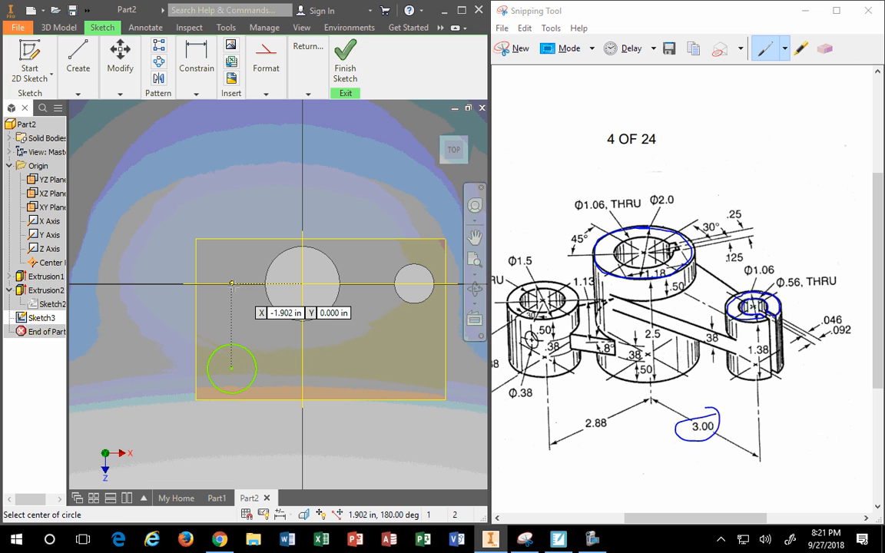
Draw a line from the central cylinder's center to the center of the new circle
click(454, 165)
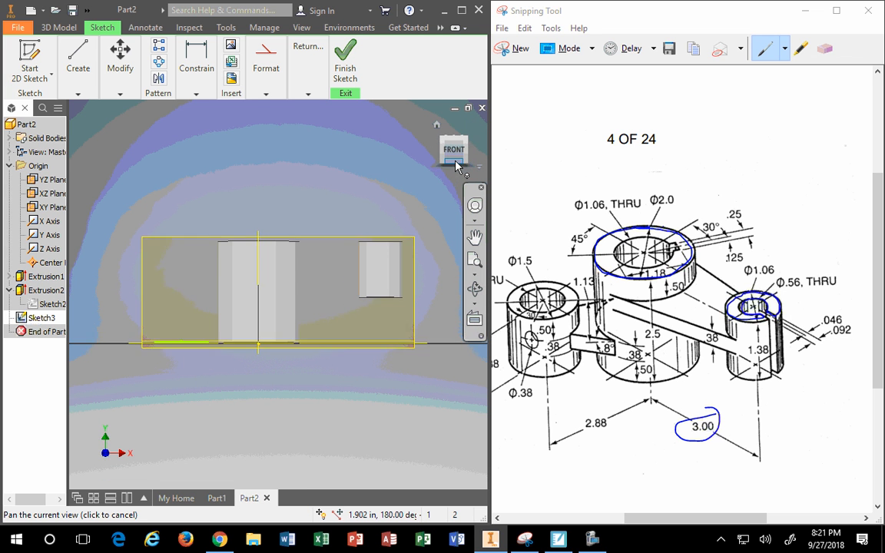
click(455, 165)
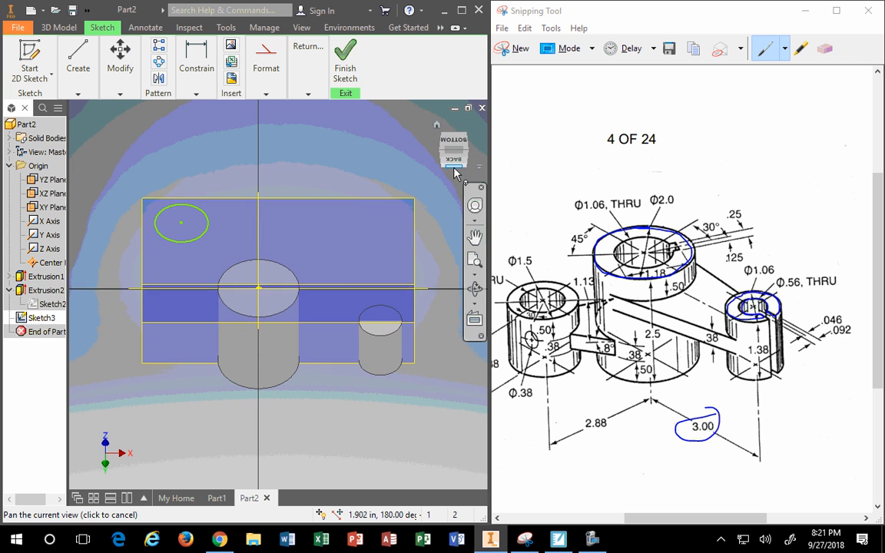
click(455, 144)
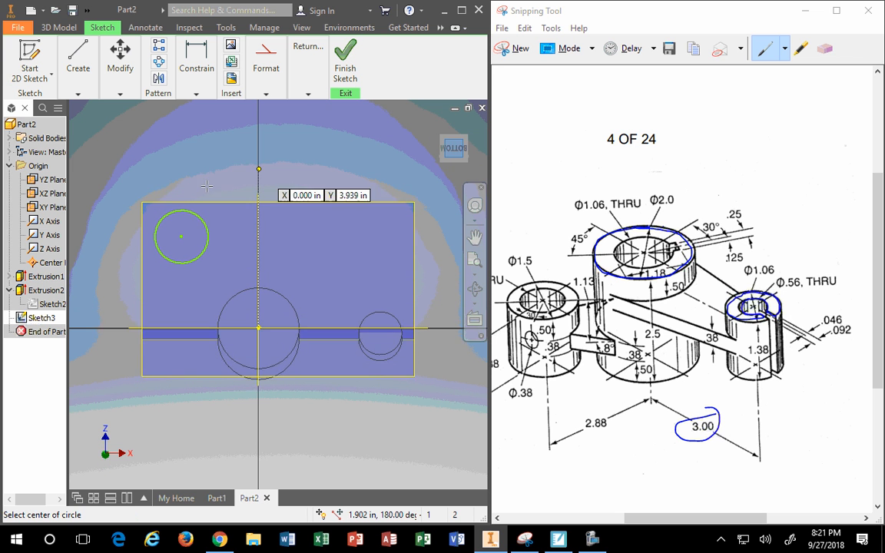
click(77, 69)
click(73, 123)
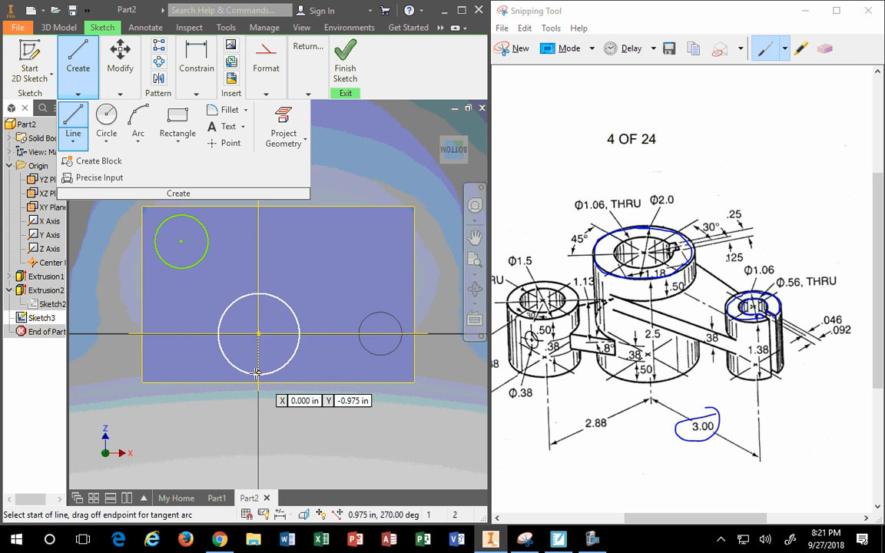
click(258, 334)
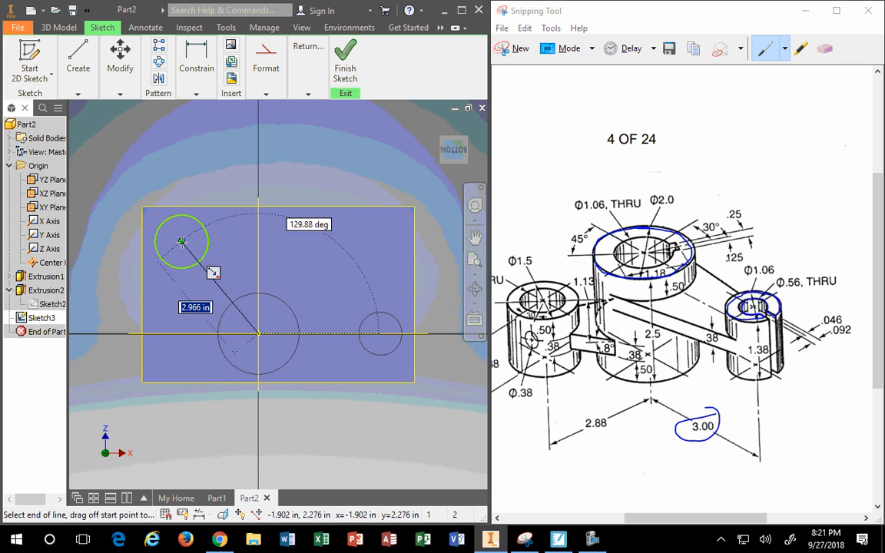
right_click(208, 181)
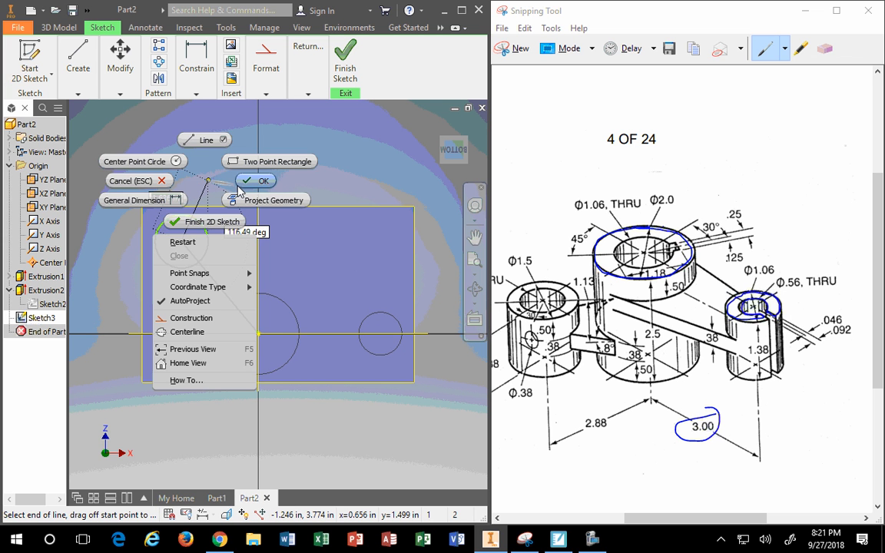
click(209, 177)
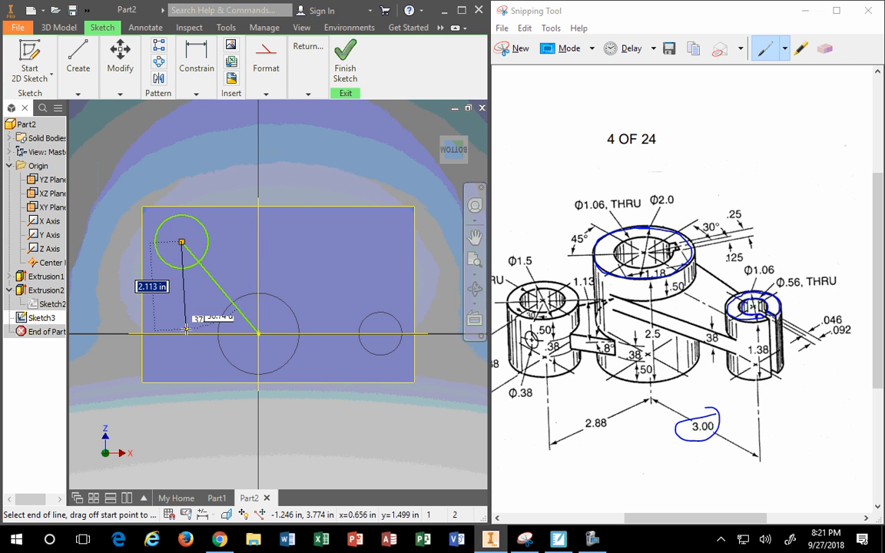
double_click(182, 242)
Reposition the new circle and its connecting line diagonally to the front left of the central cylinder as seen from above
mouse_move(183, 242)
mouse_down()
mouse_move(143, 405)
mouse_move(160, 428)
mouse_up()
scroll(358, 444, down, 3)
scroll(343, 459, up, 3)
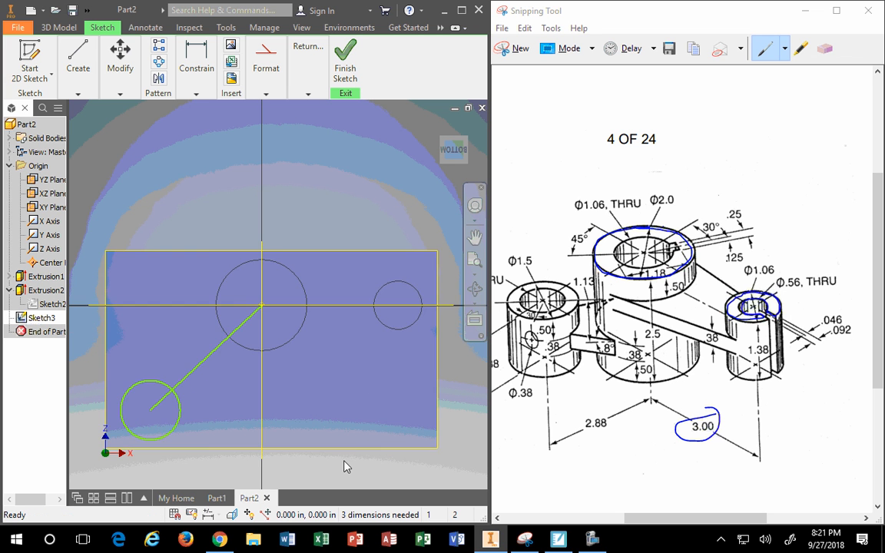
mouse_move(343, 461)
middle_down()
mouse_move(342, 386)
mouse_move(347, 407)
middle_up()
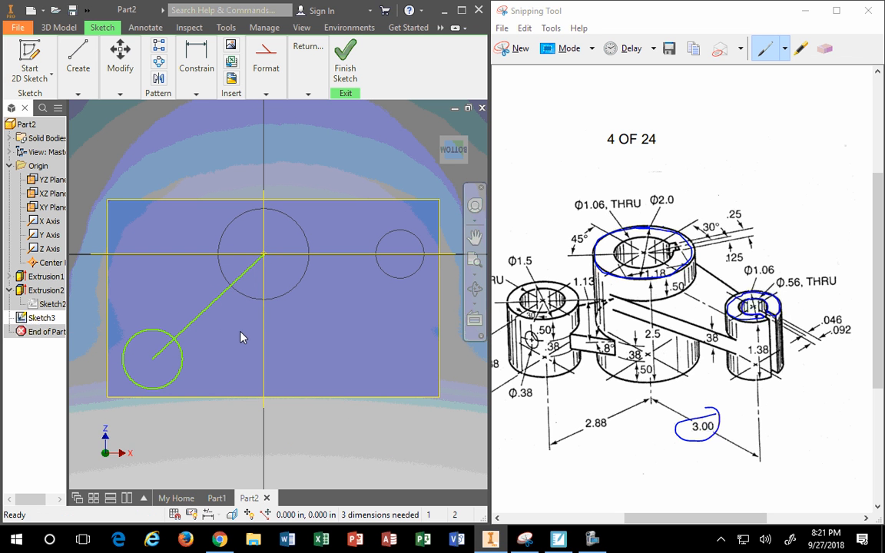
click(443, 127)
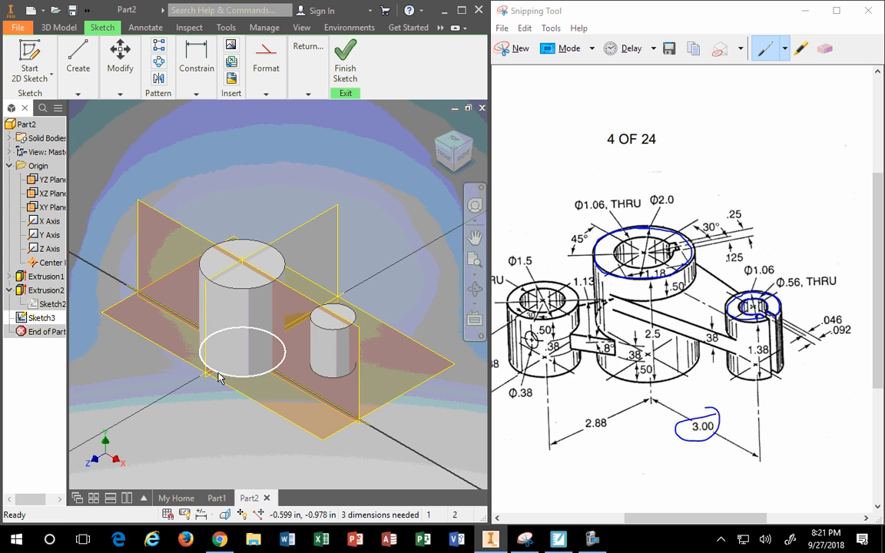
click(456, 141)
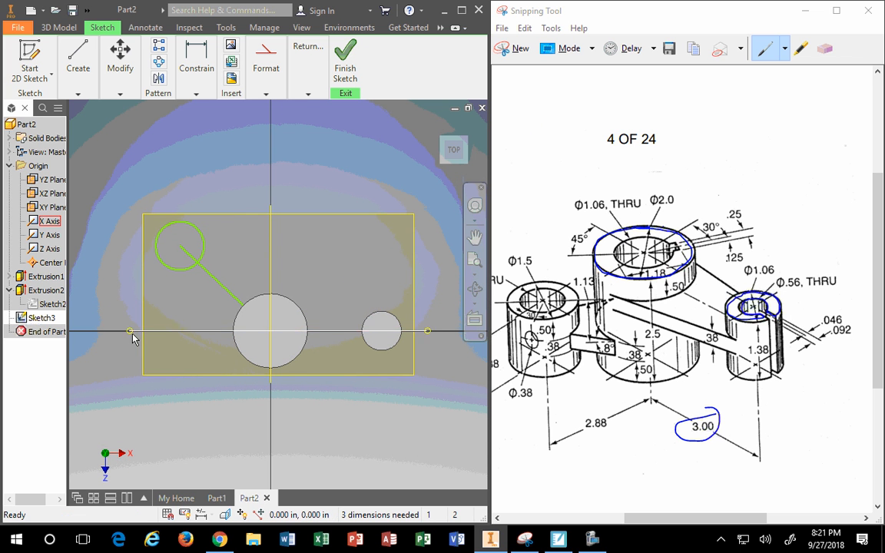
drag(180, 246, 183, 411)
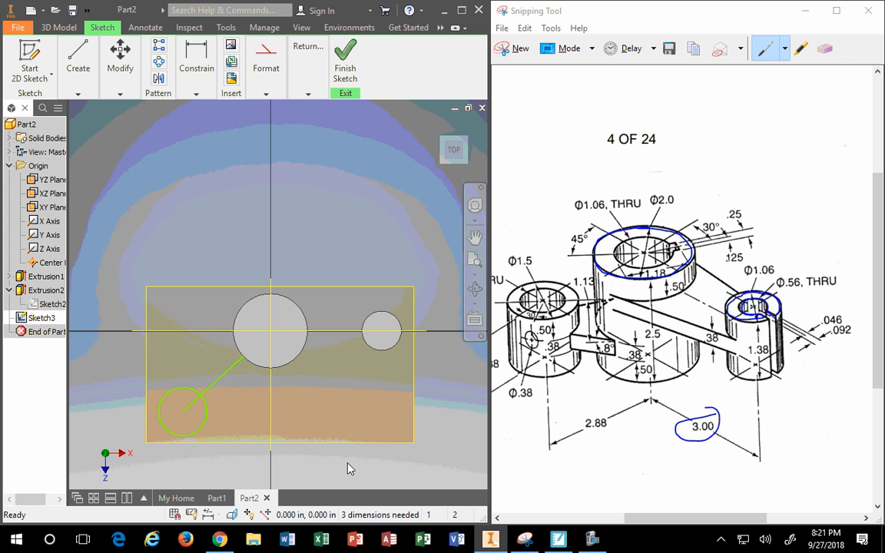
Convert the line between the central cylinder and the new circle to construction geometry
click(265, 93)
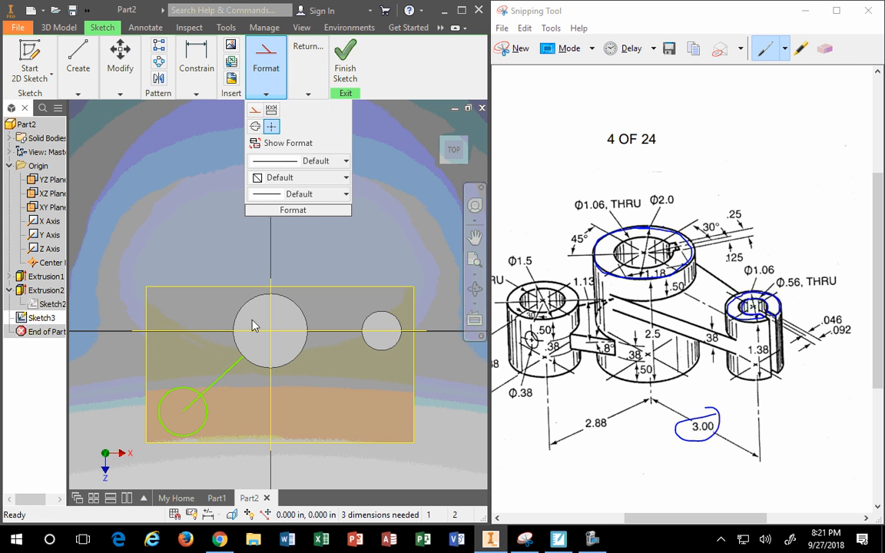
click(225, 377)
click(266, 93)
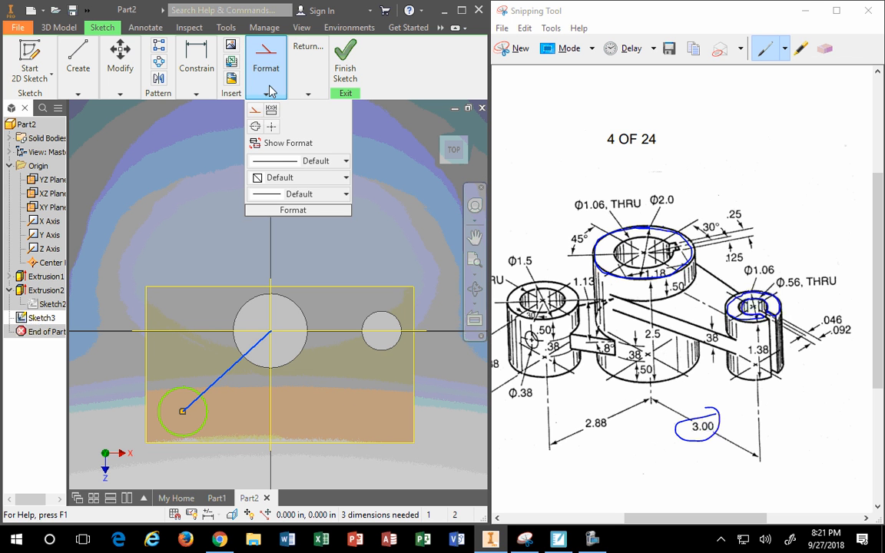
click(254, 110)
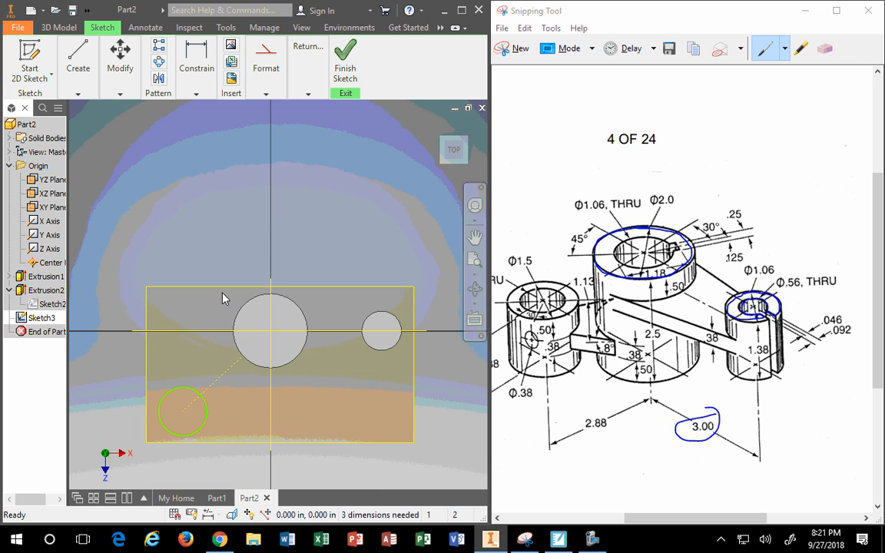
Dimension the new circle's diameter to 1.5 in, taking the value from the Ø1.5 callout in the reference drawing
scroll(246, 453, up, 4)
scroll(241, 455, down, 5)
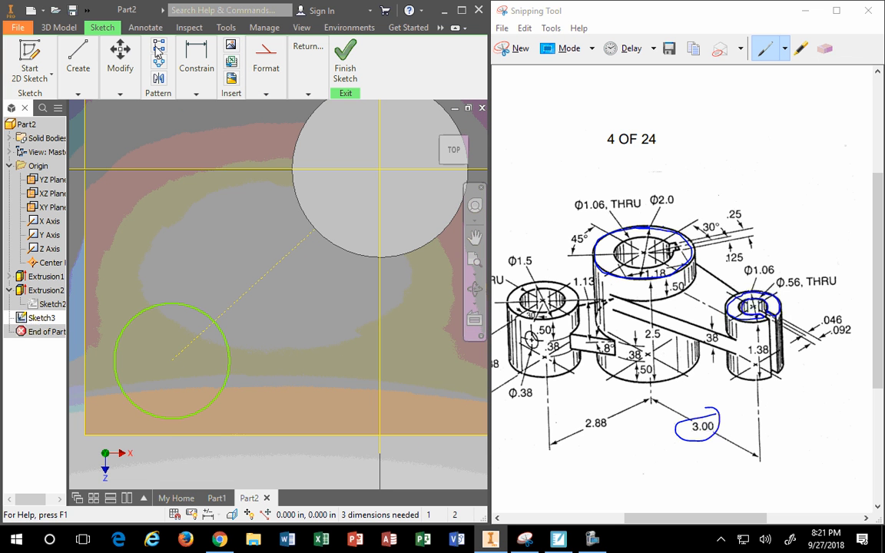
click(195, 67)
click(192, 115)
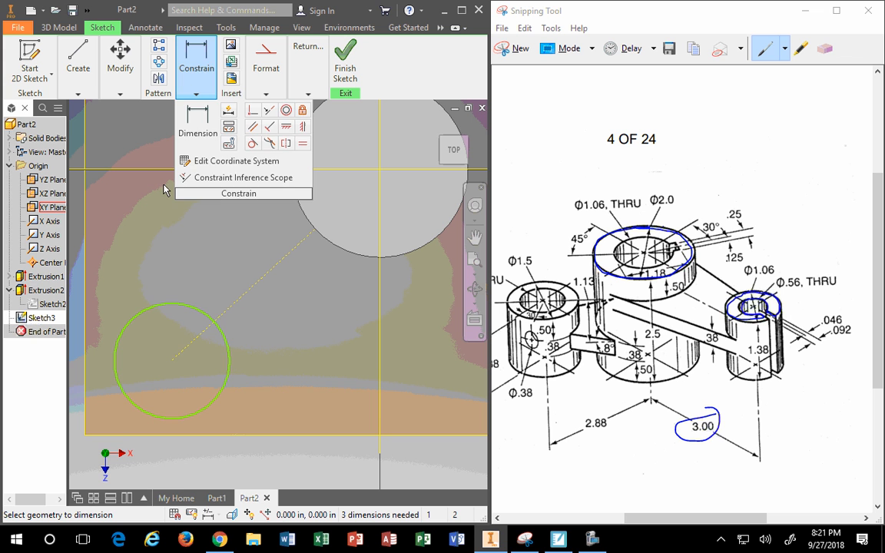
click(170, 302)
click(120, 448)
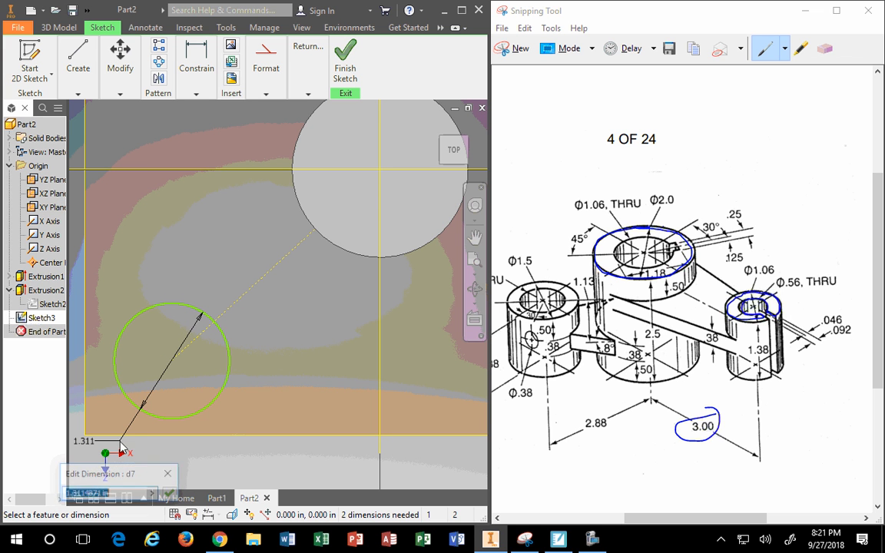
drag(665, 520, 627, 520)
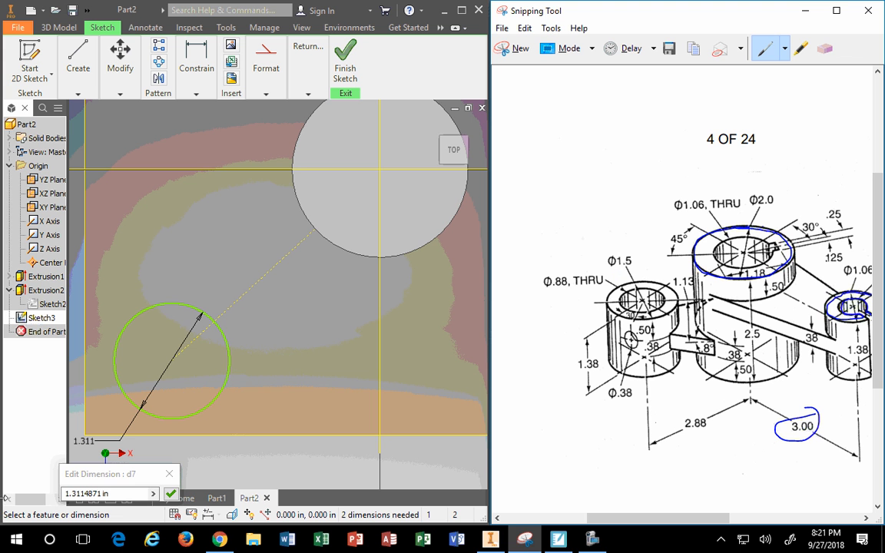
click(108, 493)
text(1.)
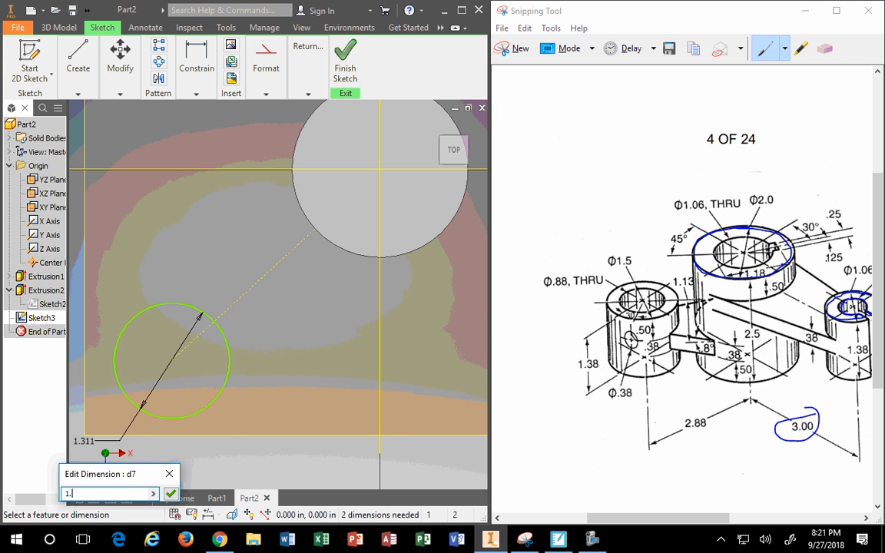
text(5)
key(Return)
scroll(175, 384, down, 5)
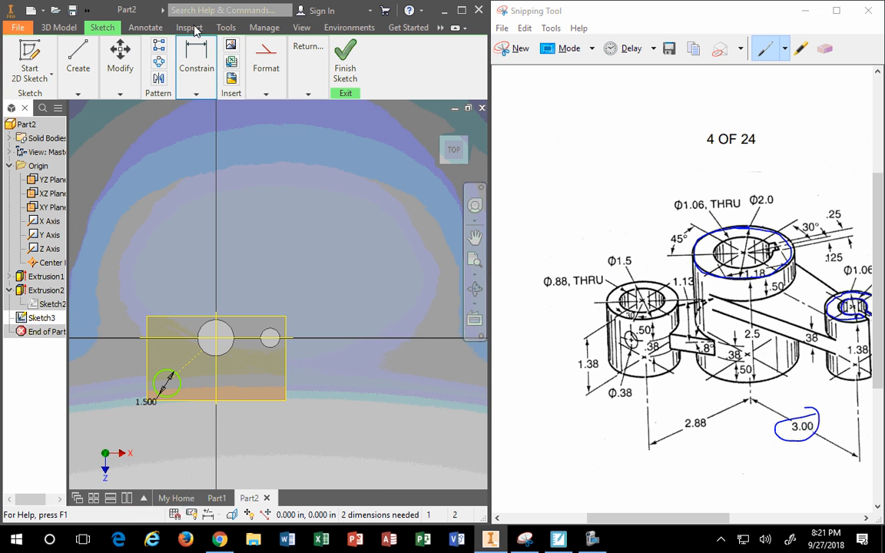
click(196, 93)
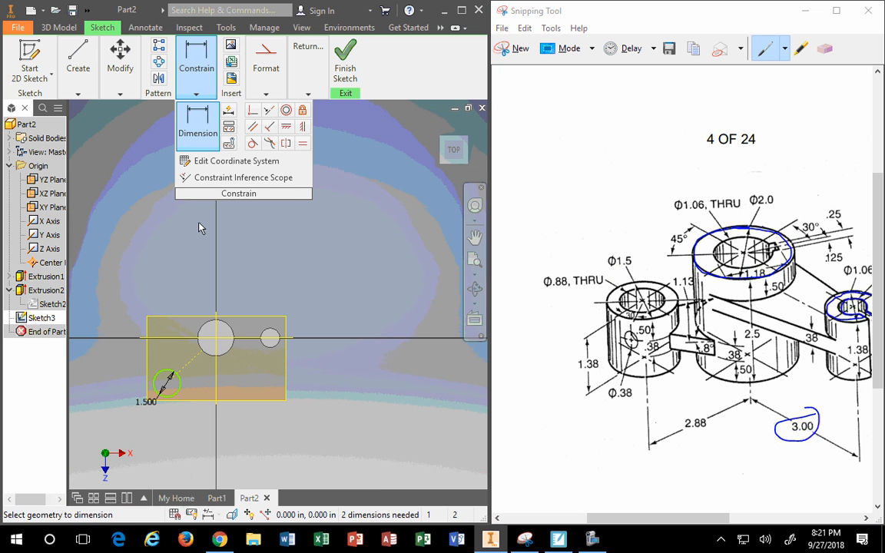
click(192, 359)
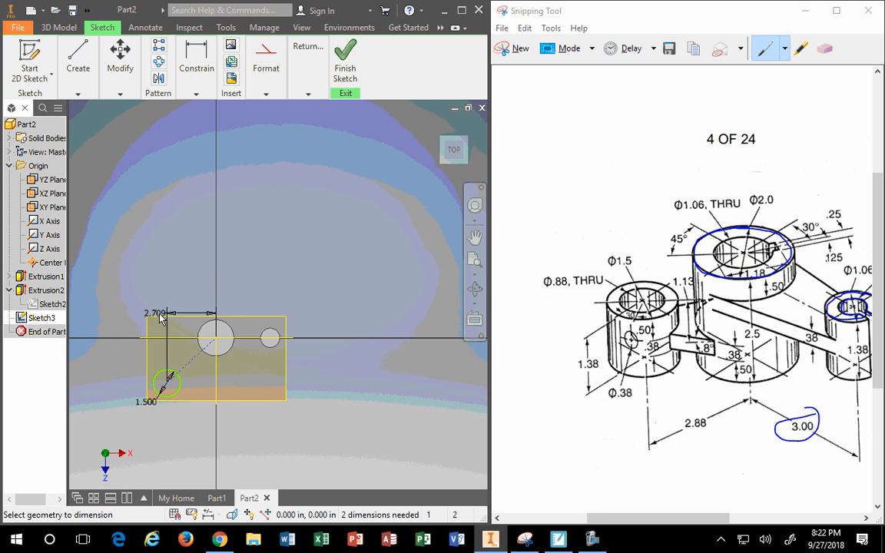
scroll(170, 346, up, 5)
key(Escape)
scroll(170, 347, down, 6)
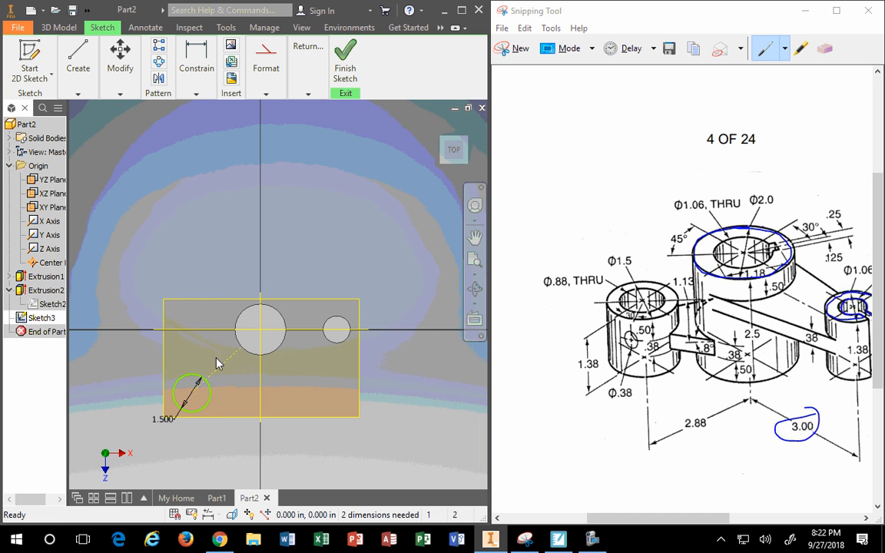
Add an aligned dimension to the construction line between the central cylinder and the new circle, and set it to 2.875 in
scroll(217, 359, down, 2)
click(196, 93)
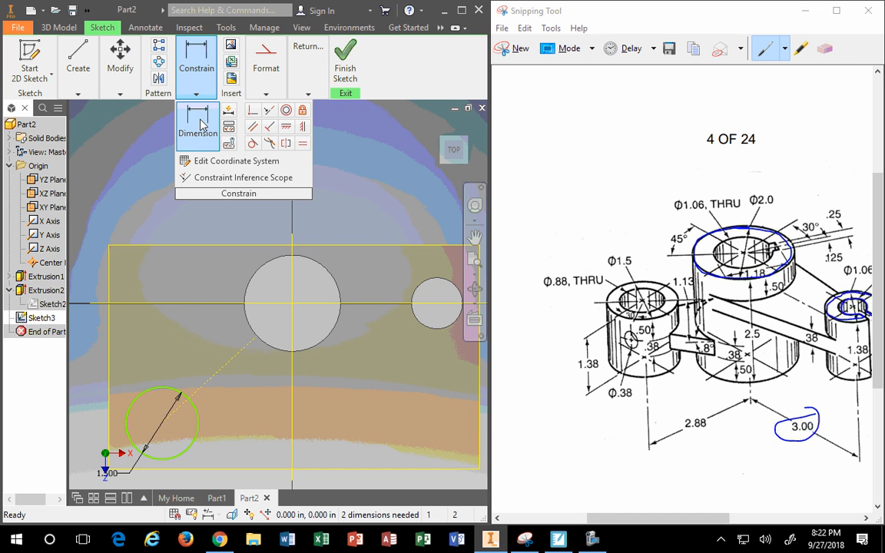
click(199, 123)
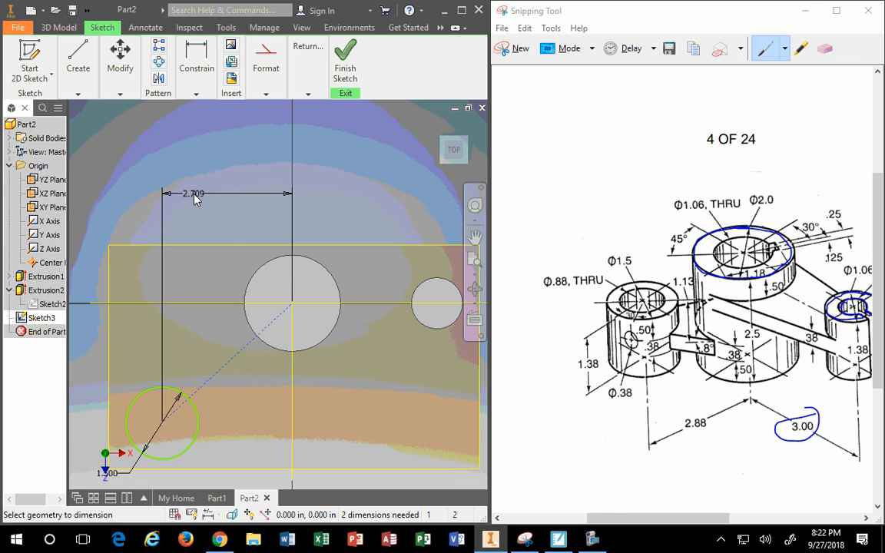
right_click(195, 199)
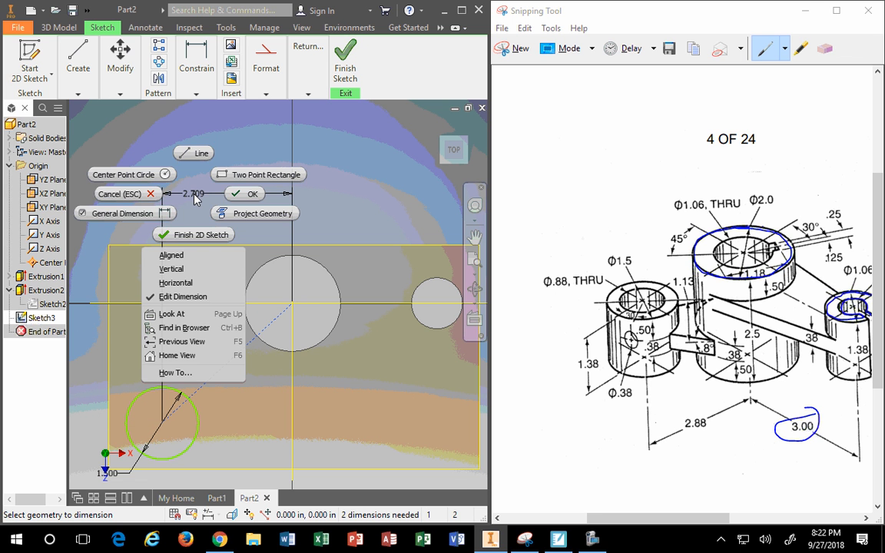
click(171, 255)
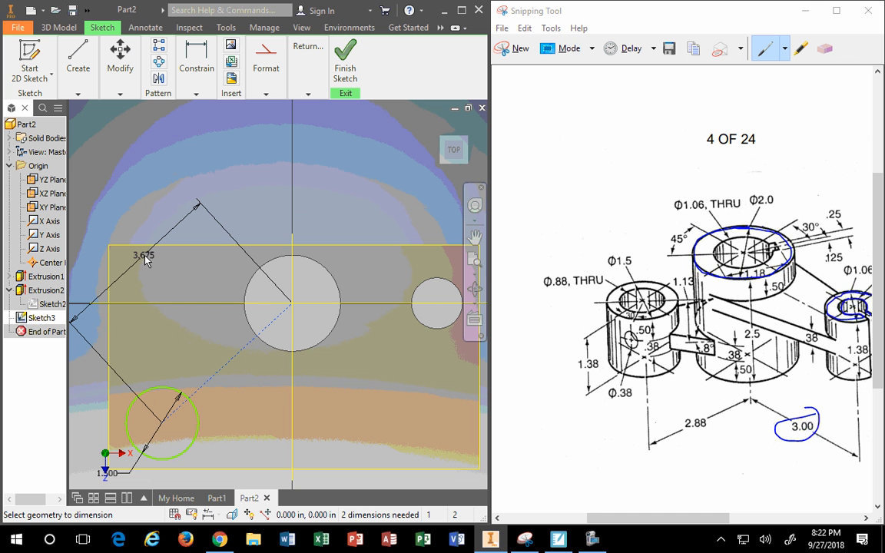
click(148, 260)
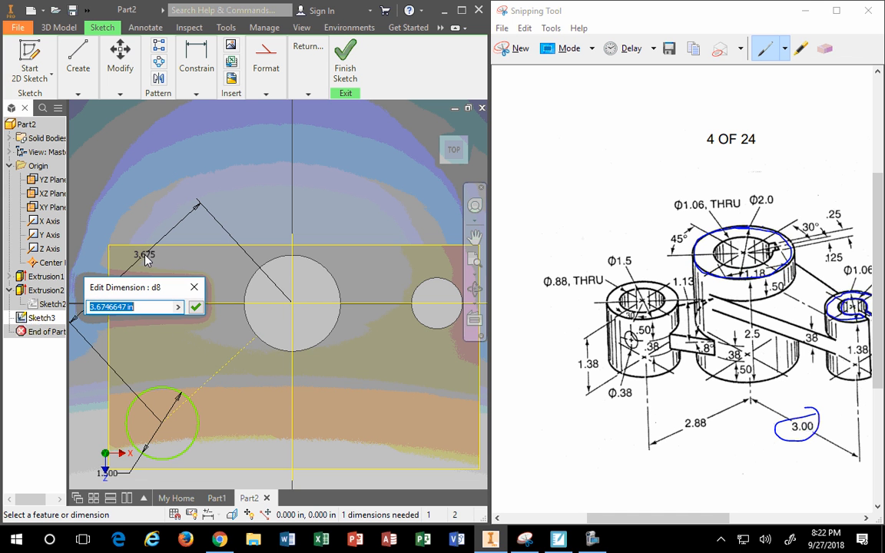
text(2.87)
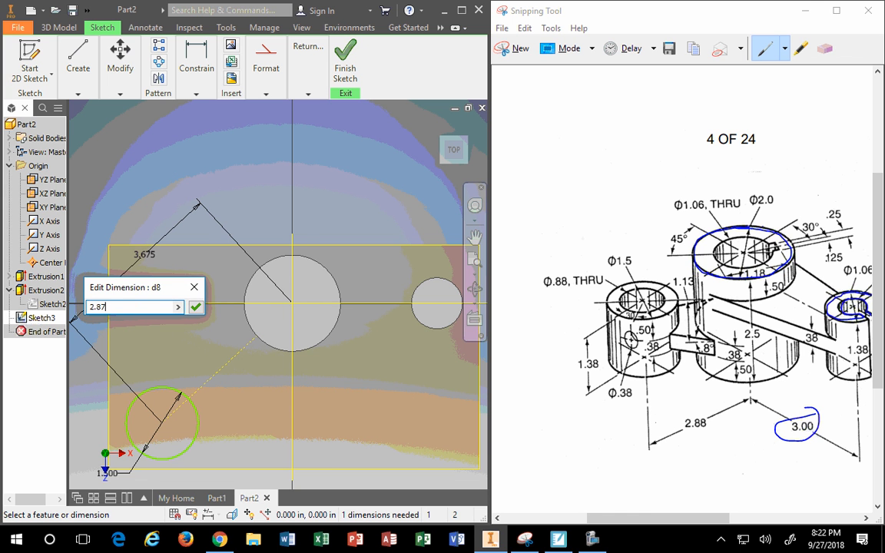
text(5)
key(Return)
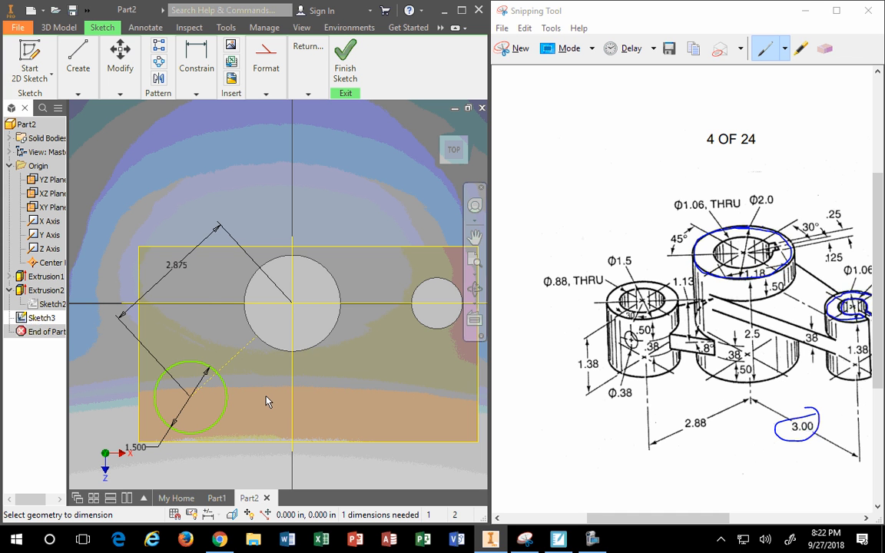
Swing the 1.5 in circle around the central cylinder until its construction line sits at about 37.8° to the horizontal axis
scroll(225, 390, down, 2)
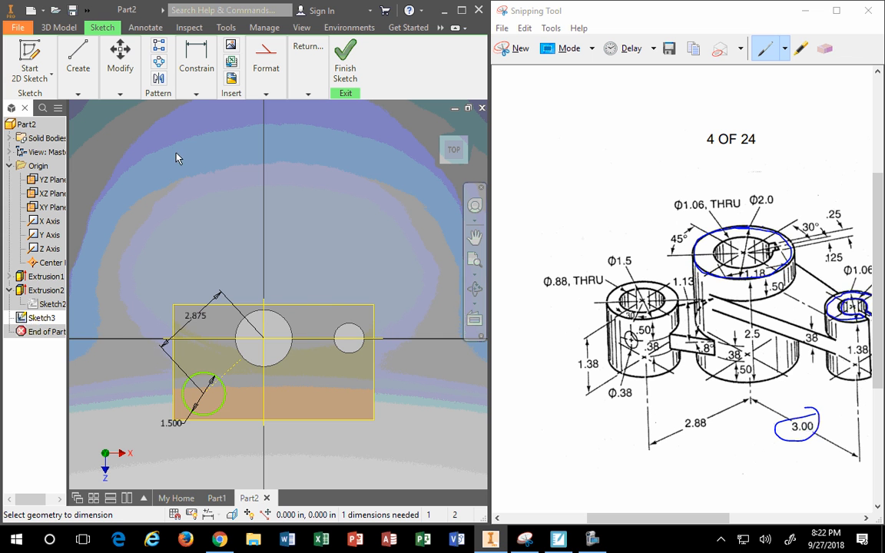
scroll(209, 361, up, 2)
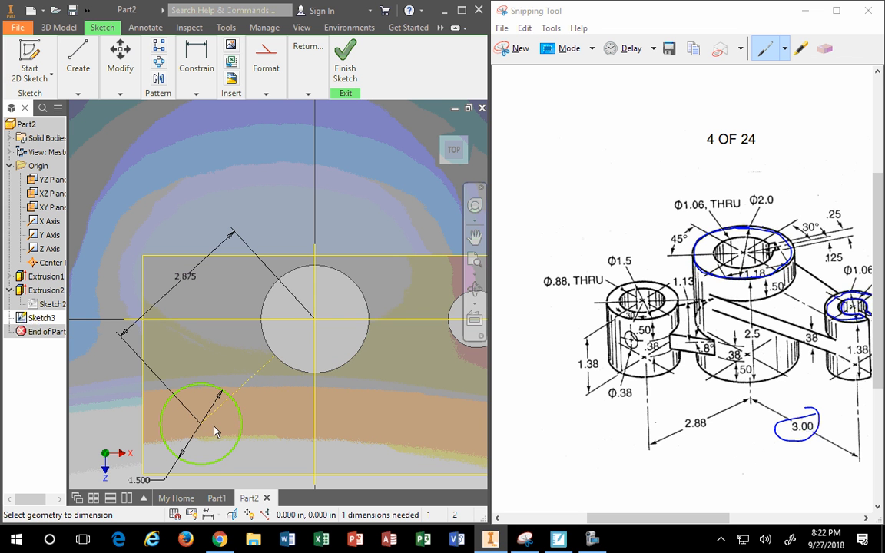
scroll(215, 432, down, 3)
scroll(222, 428, up, 4)
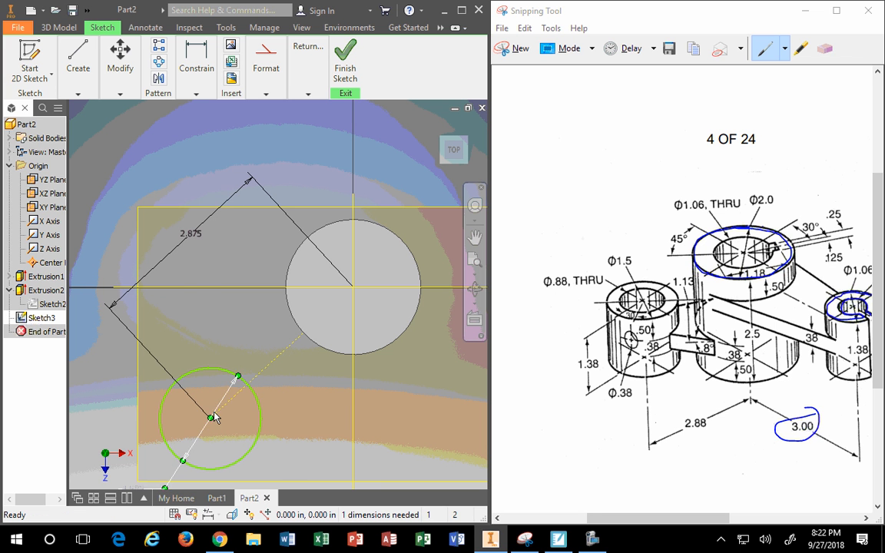
mouse_move(211, 419)
mouse_down()
mouse_move(286, 474)
mouse_move(203, 161)
mouse_move(154, 245)
mouse_move(192, 372)
mouse_move(155, 347)
mouse_move(164, 230)
mouse_move(72, 7)
mouse_move(360, 549)
mouse_move(422, 4)
mouse_move(178, 198)
mouse_move(367, 44)
mouse_move(158, 263)
mouse_move(146, 547)
mouse_move(161, 515)
mouse_up()
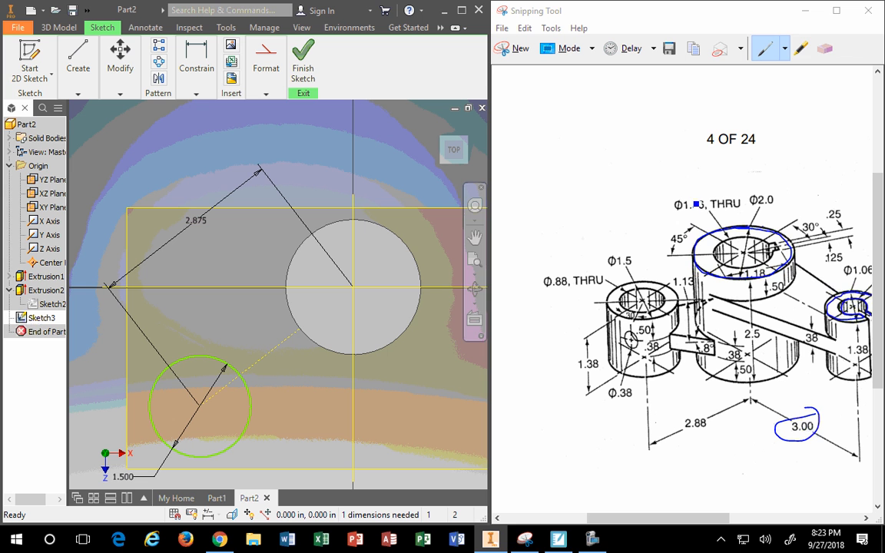
Highlight the 45° callout in the Snipping Tool drawing, and dimension the construction line at 45° from the XY plane
click(801, 47)
mouse_move(691, 238)
mouse_down()
mouse_move(659, 237)
mouse_move(718, 243)
mouse_up()
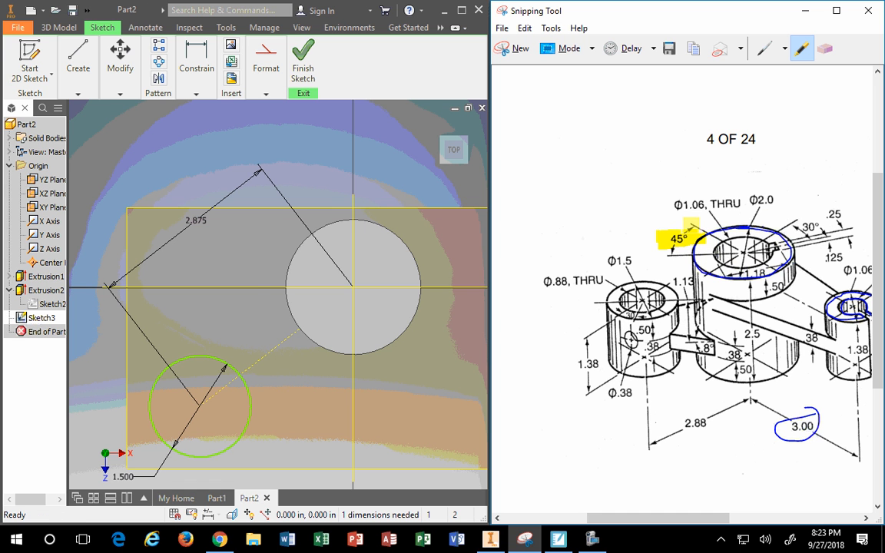
click(198, 51)
click(194, 83)
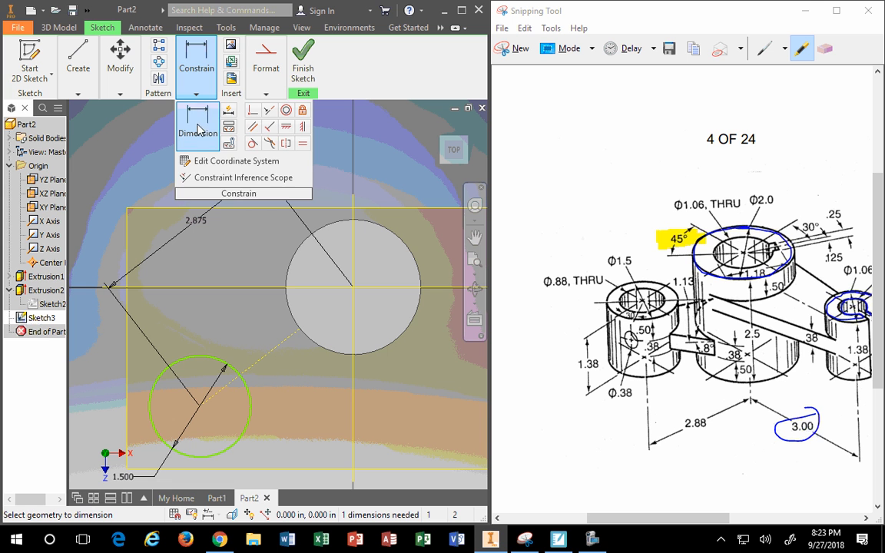
click(237, 288)
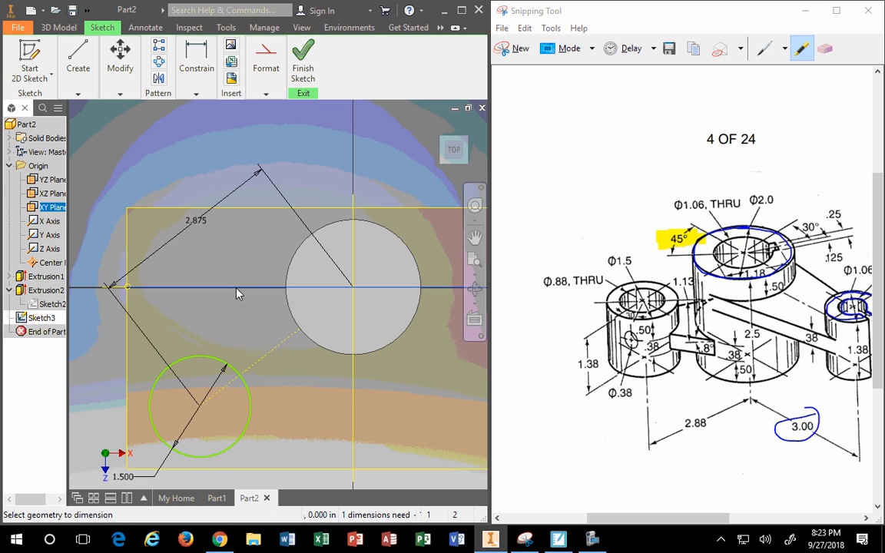
click(265, 349)
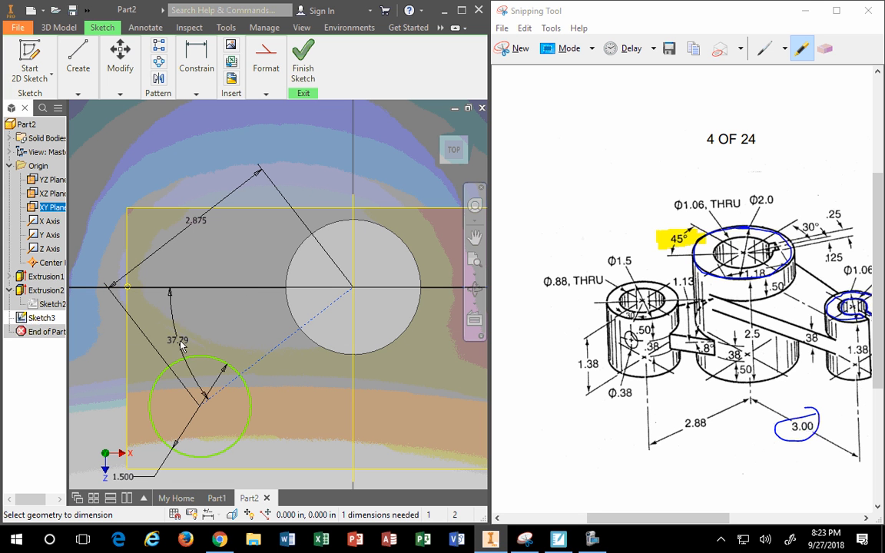
click(255, 325)
text(45)
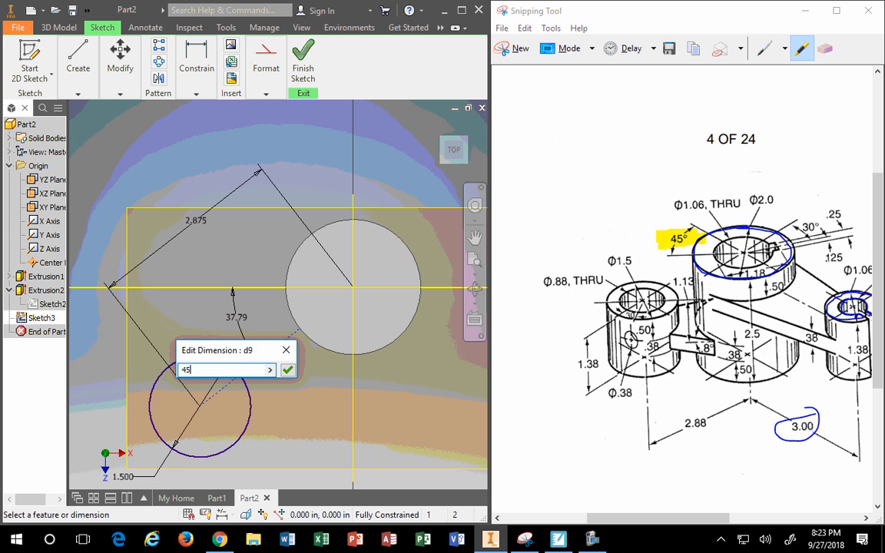
key(Return)
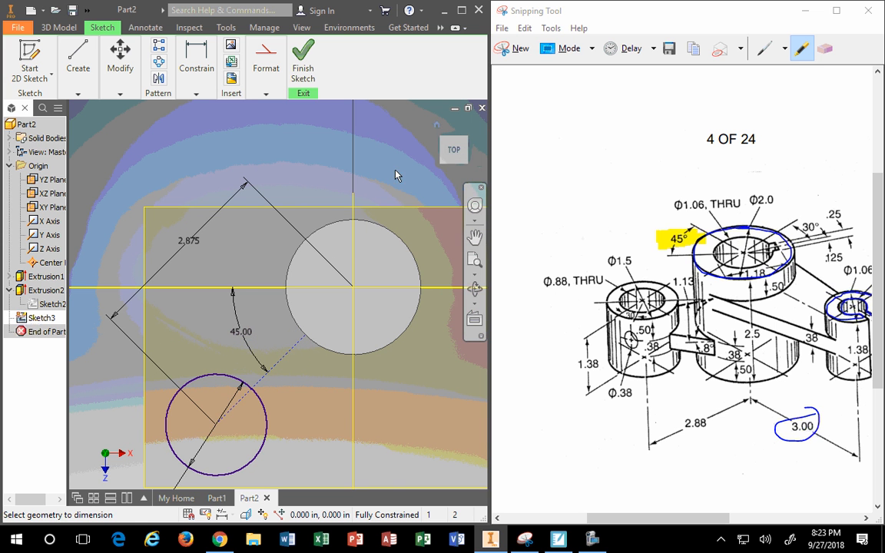
Return to the home view and finish the third cylinder's sketch
click(437, 124)
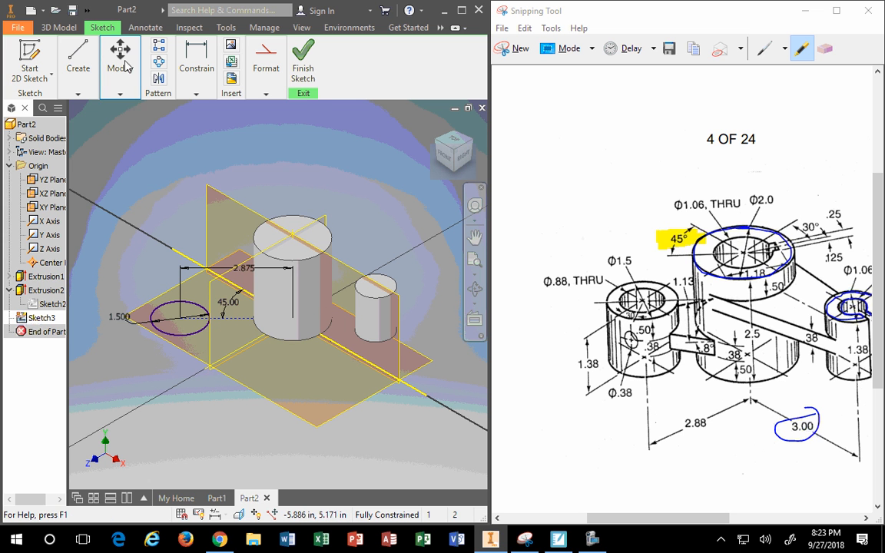
click(73, 90)
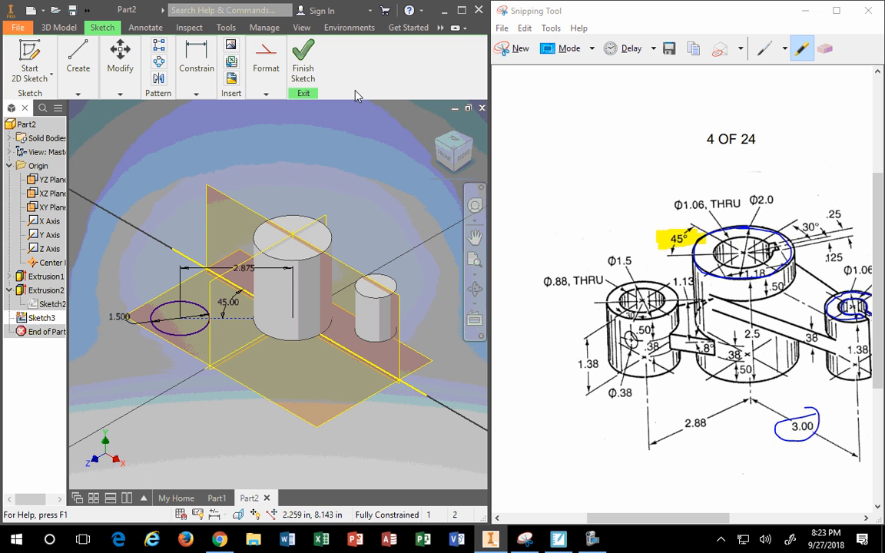
click(303, 70)
Extrude the 1.5 in circle 1.375 in upward from its sketch plane to form the third cylinder
click(65, 62)
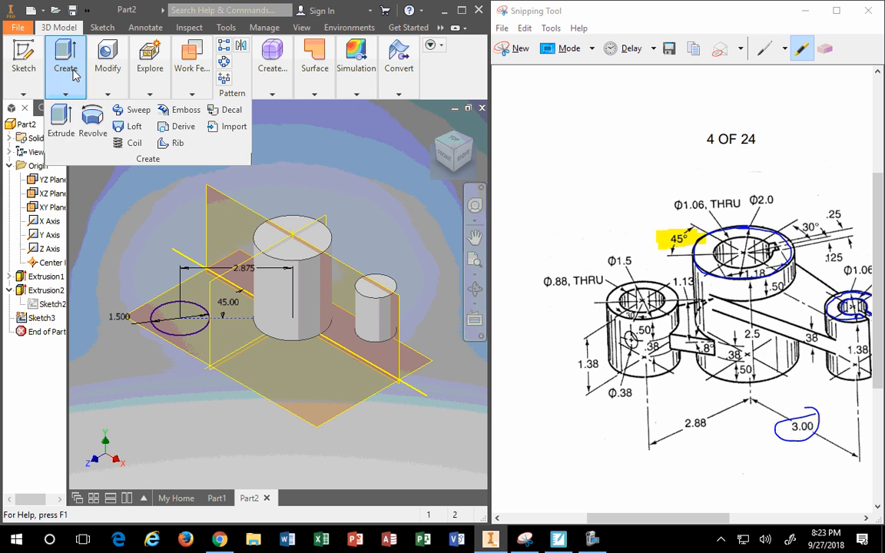
click(65, 122)
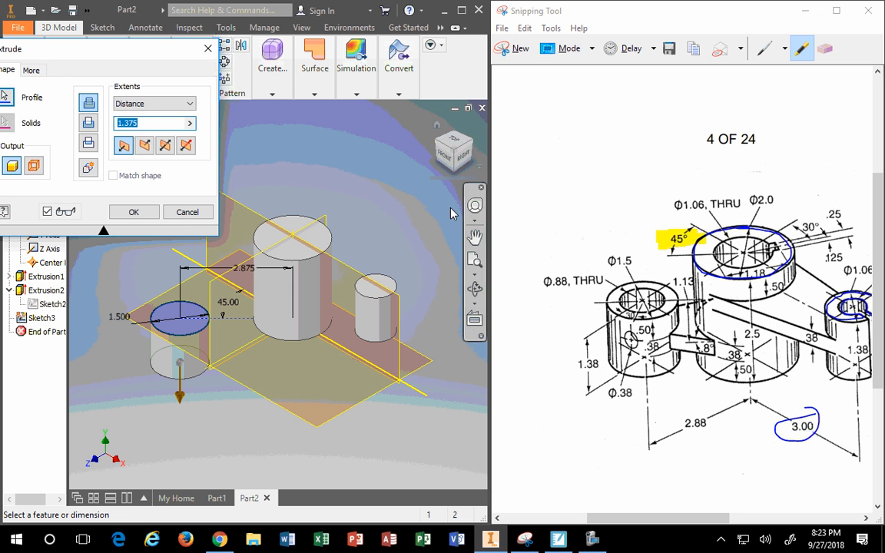
click(436, 161)
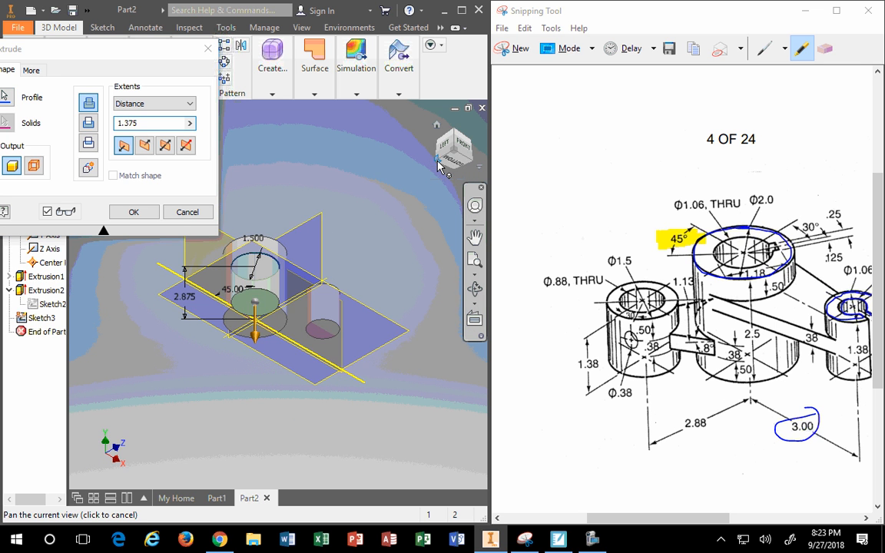
click(453, 162)
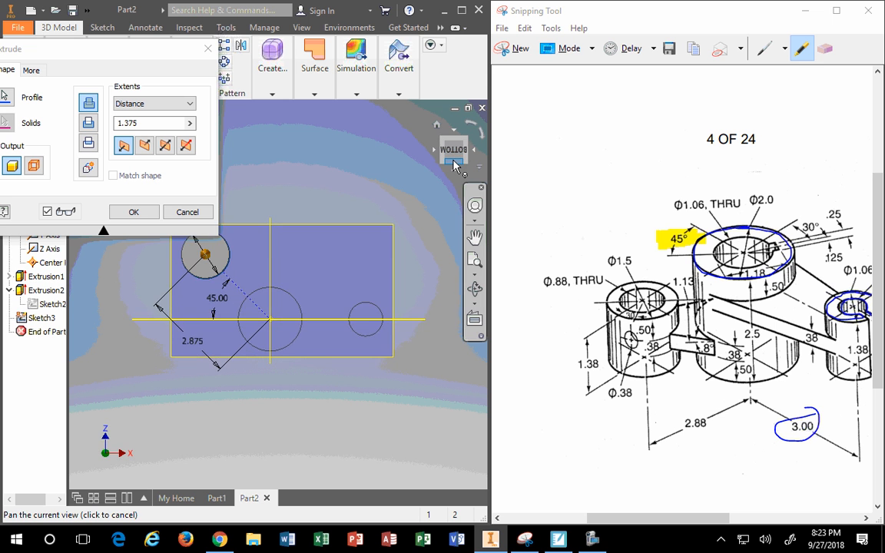
click(437, 127)
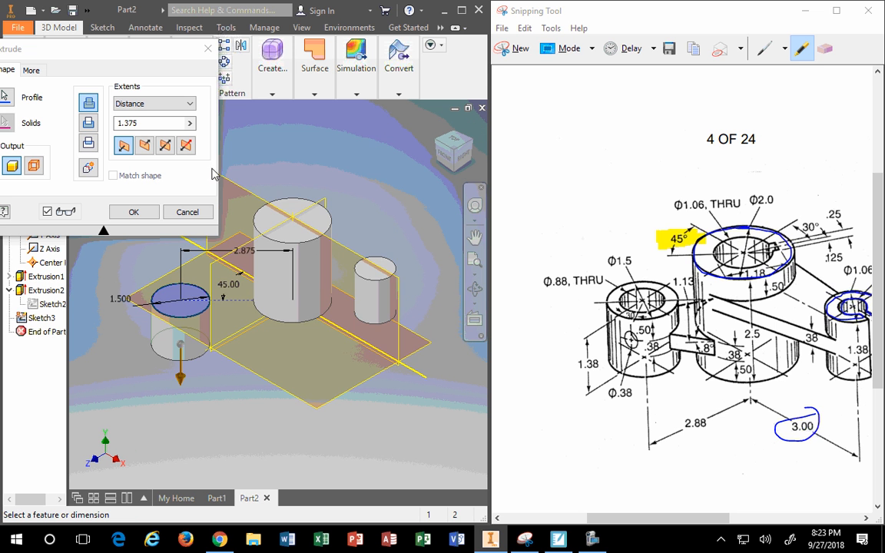
scroll(198, 284, down, 4)
scroll(197, 284, up, 5)
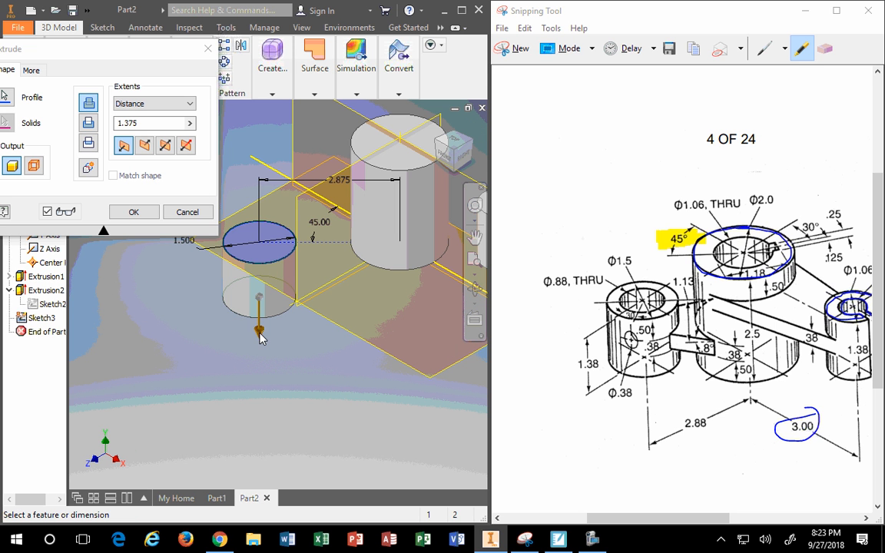
mouse_move(260, 330)
mouse_down()
mouse_move(262, 157)
mouse_move(259, 213)
mouse_move(266, 178)
mouse_up()
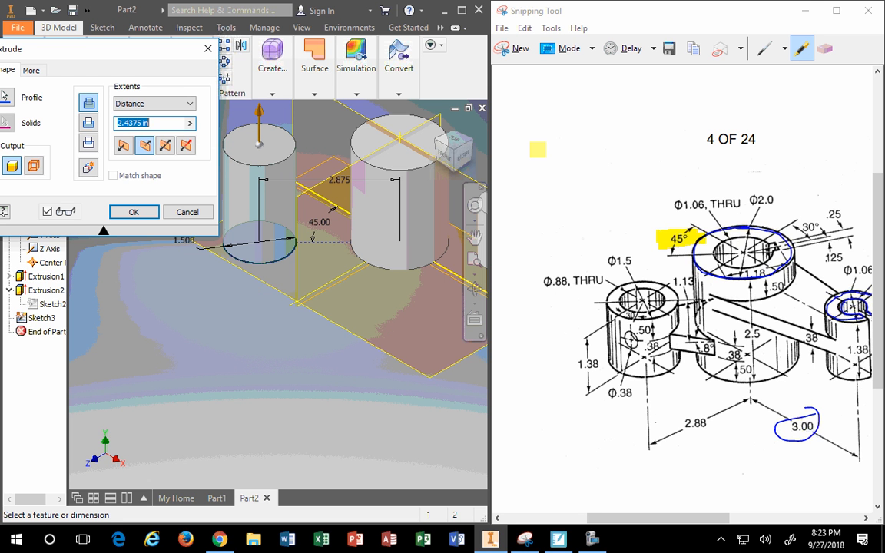
text(1.375)
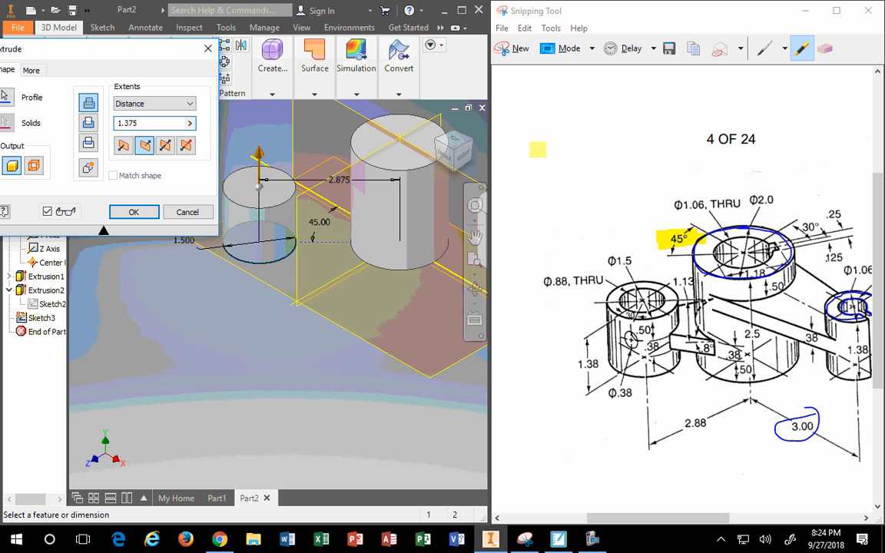
key(Return)
Examine the three cylinders from the front and isometric views, and check the small cylinder's side of the reference drawing
scroll(694, 359, up, 2)
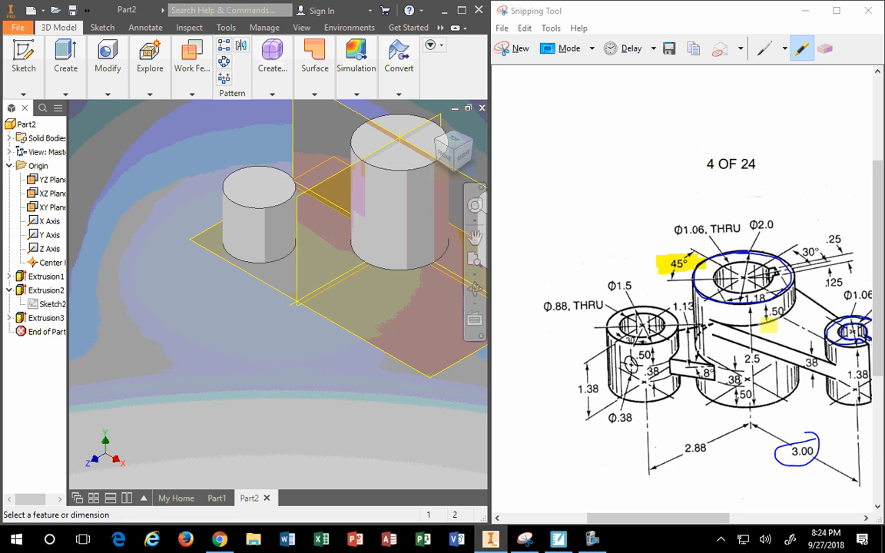
scroll(427, 247, up, 5)
middle_drag(407, 249, 287, 251)
scroll(284, 250, down, 5)
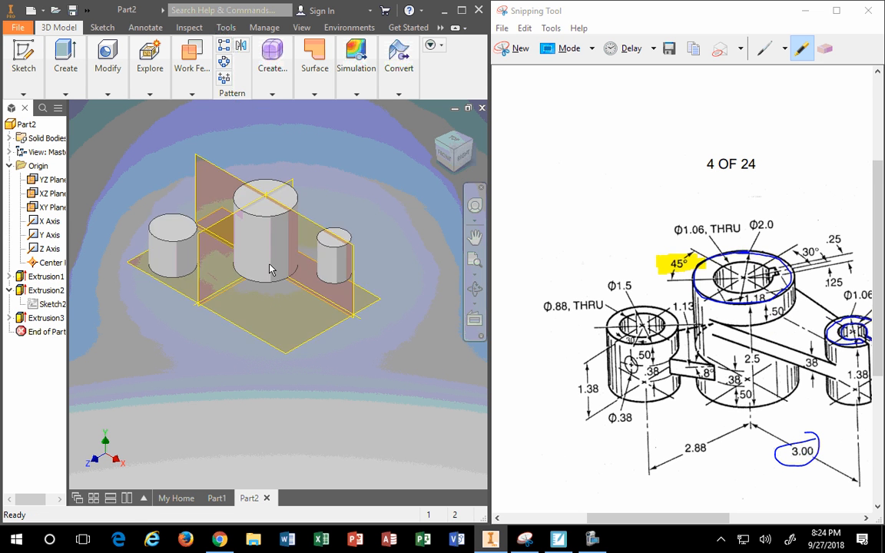
scroll(242, 237, up, 2)
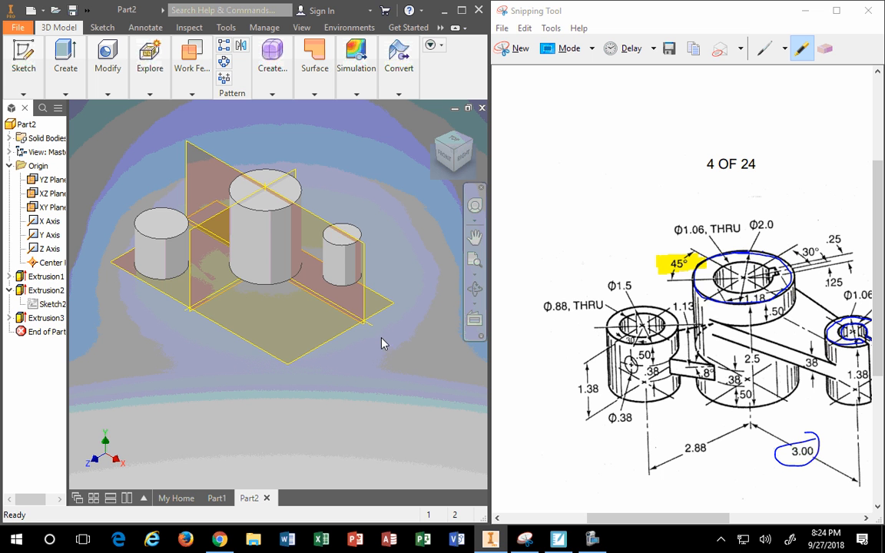
click(442, 157)
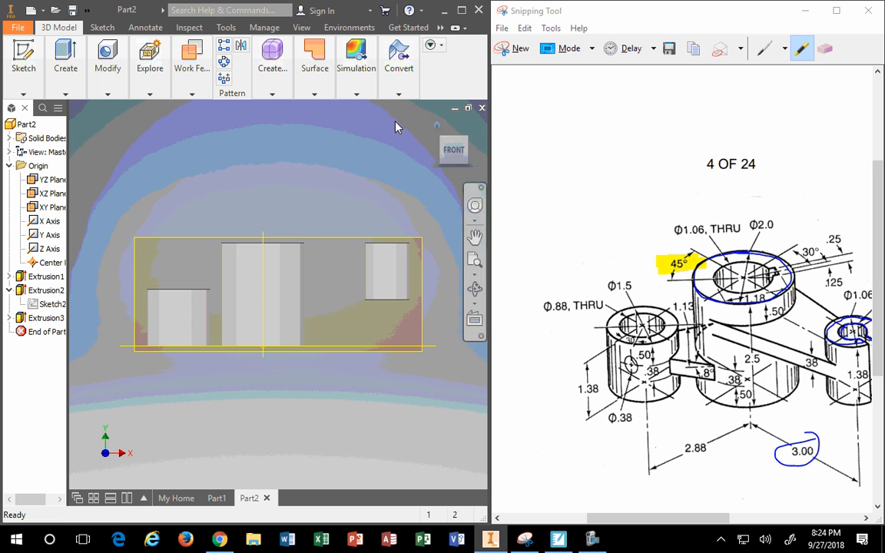
click(442, 140)
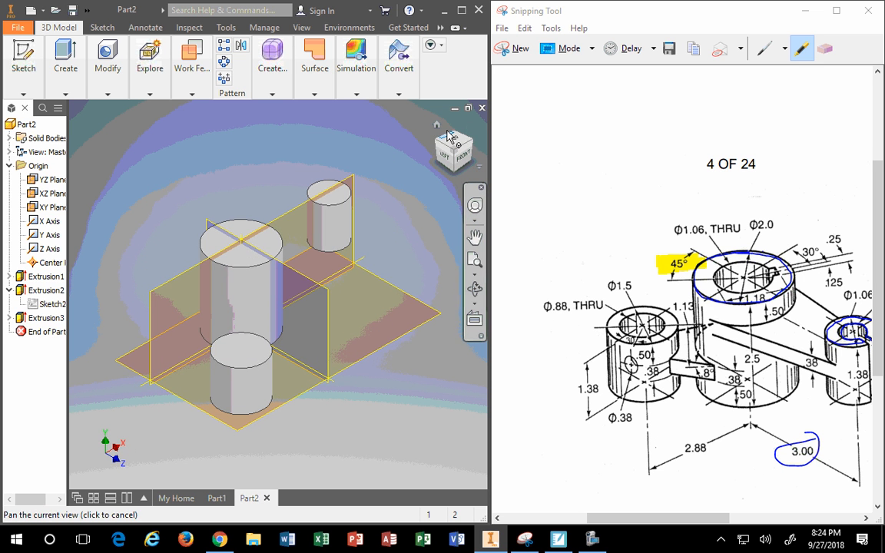
click(436, 129)
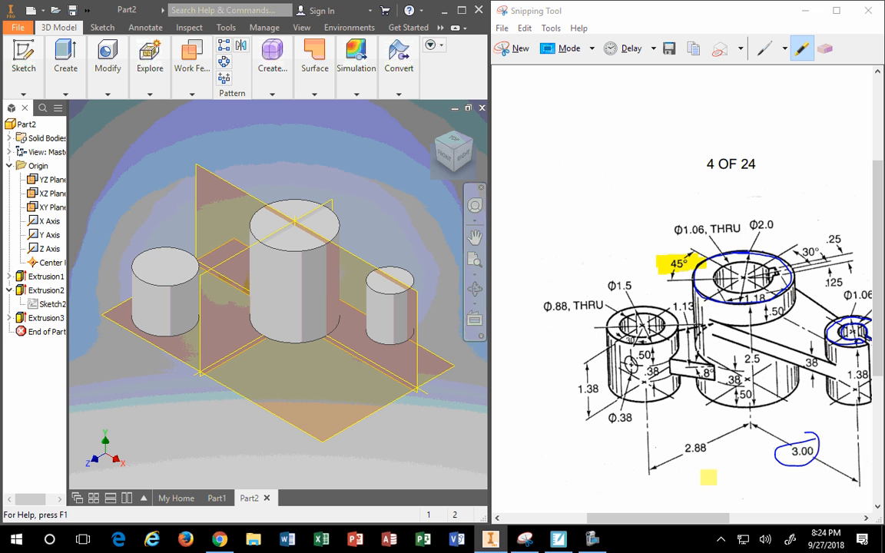
drag(718, 517, 746, 516)
scroll(727, 434, down, 3)
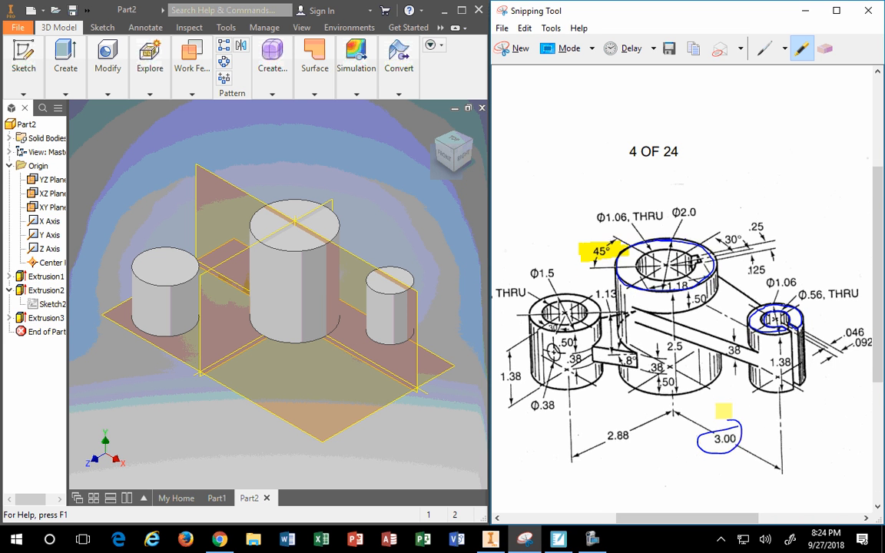
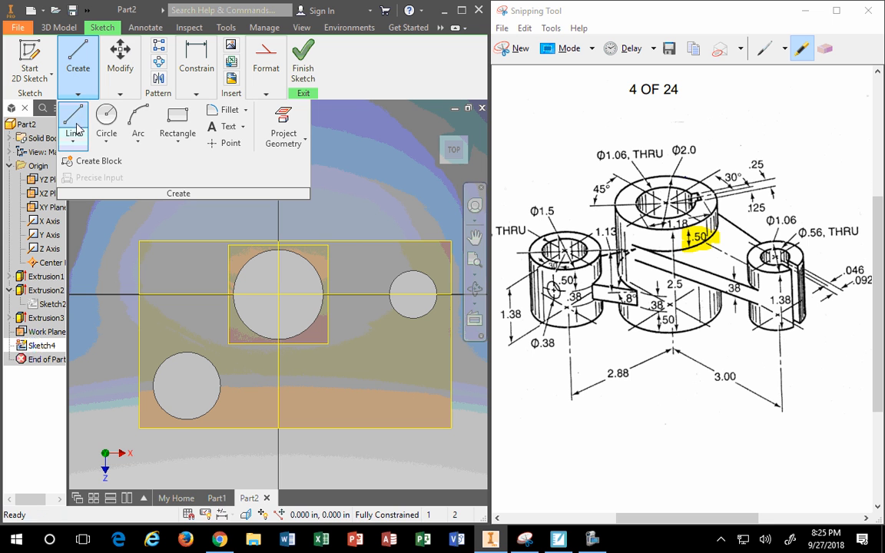
Sketch a sloping line above the central and small cylinders in the top view, extending past both circles
click(73, 123)
click(254, 207)
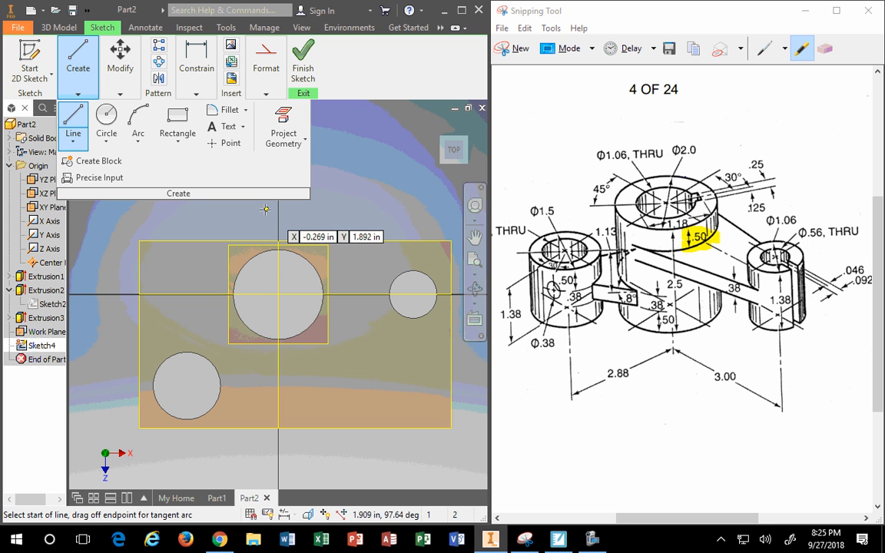
click(456, 244)
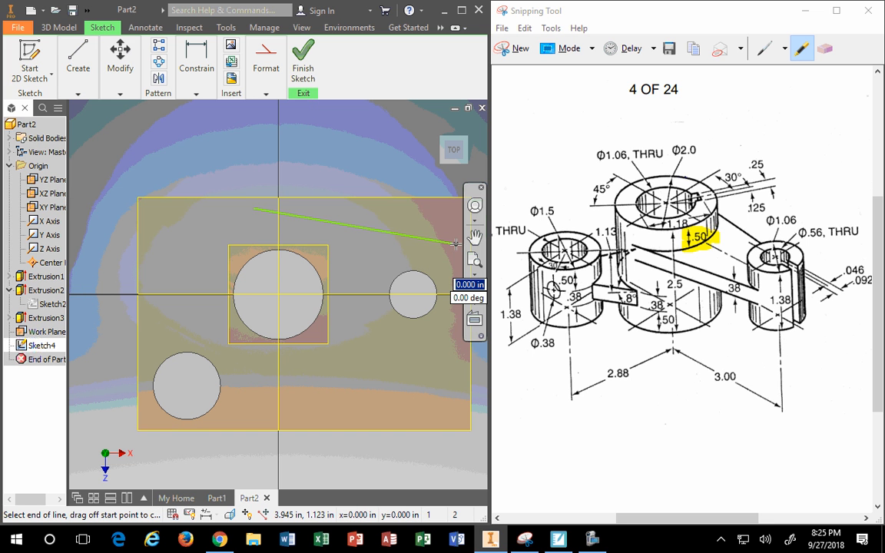
scroll(457, 244, up, 3)
scroll(456, 244, down, 4)
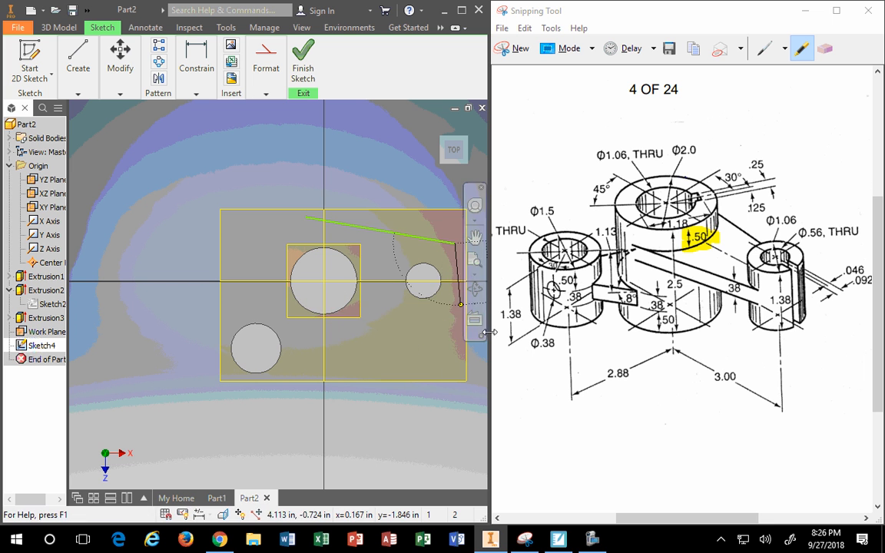
key(Escape)
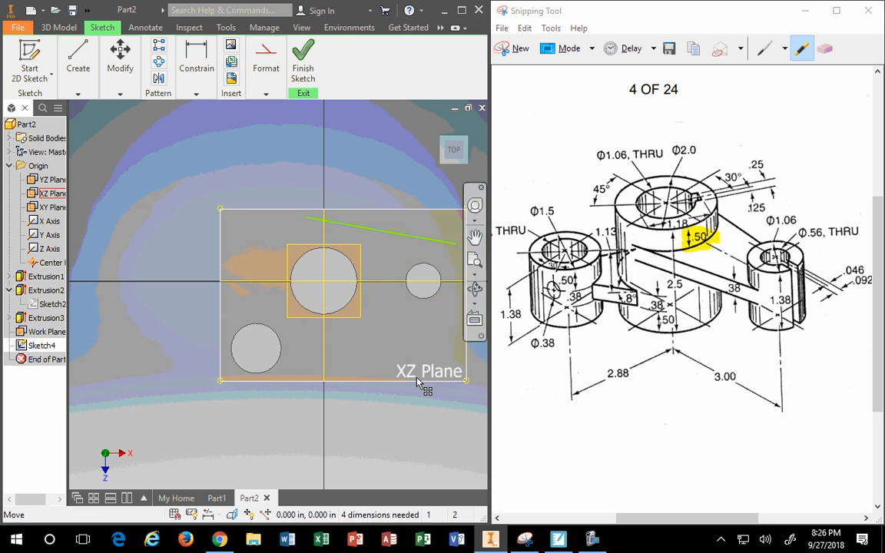
Sketch a second sloping line below the central and small cylinders, converging with the first toward the small cylinder
click(83, 69)
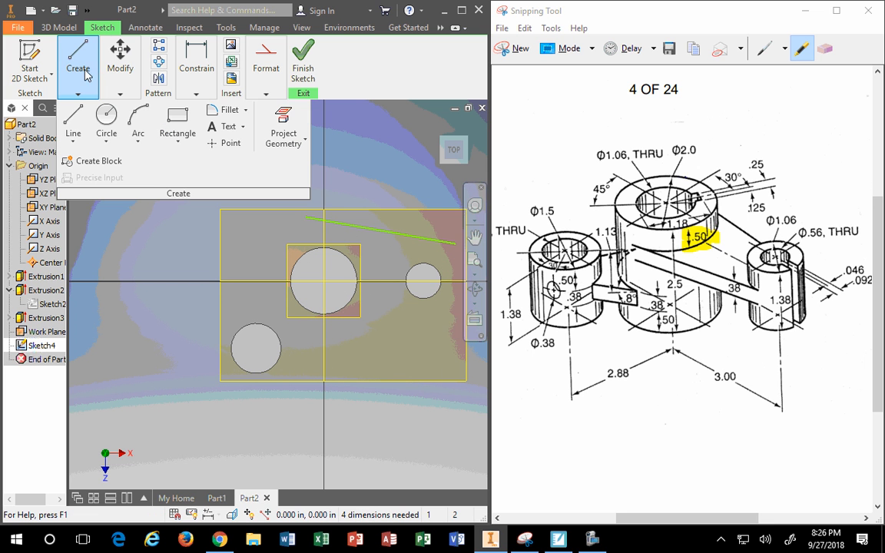
click(73, 117)
click(310, 354)
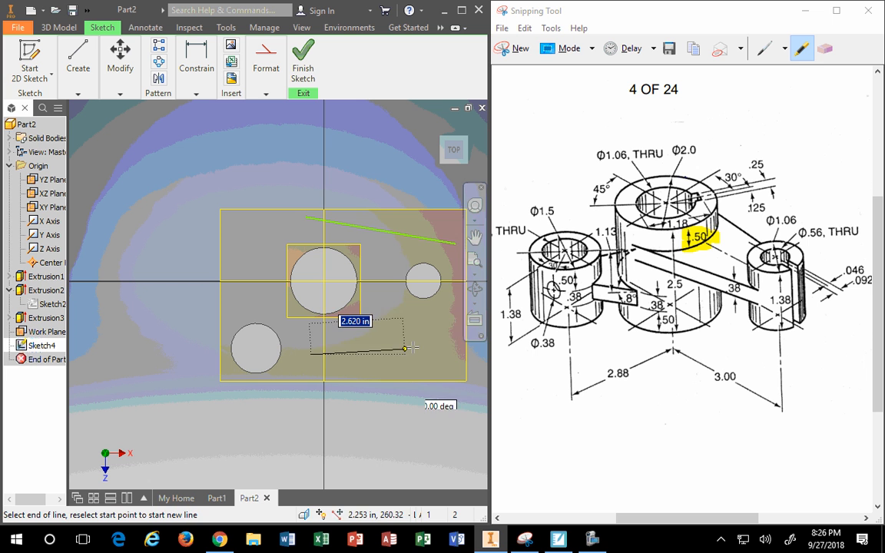
click(455, 314)
key(Escape)
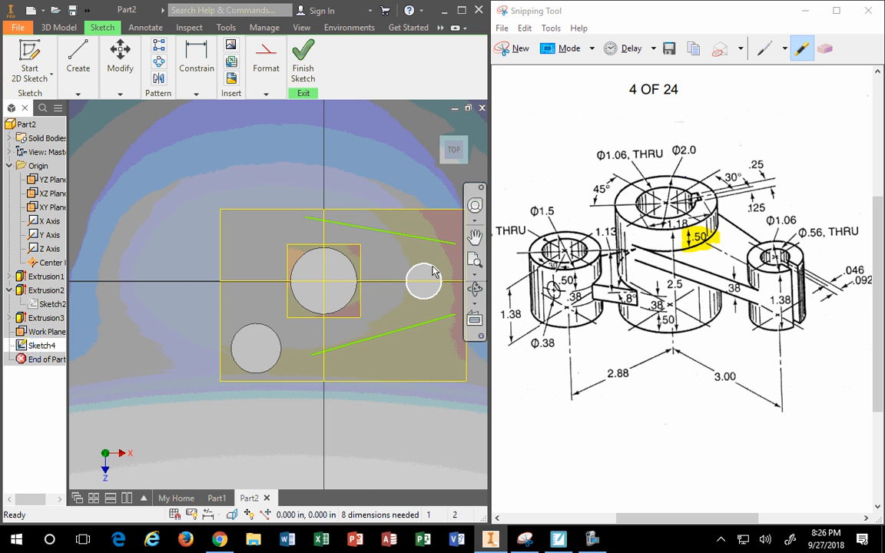
Make the upper sketch line tangent to the edges of both the small cylinder and the central cylinder
scroll(435, 277, up, 3)
scroll(435, 276, down, 6)
mouse_move(427, 271)
middle_down()
mouse_move(375, 290)
mouse_move(383, 290)
middle_up()
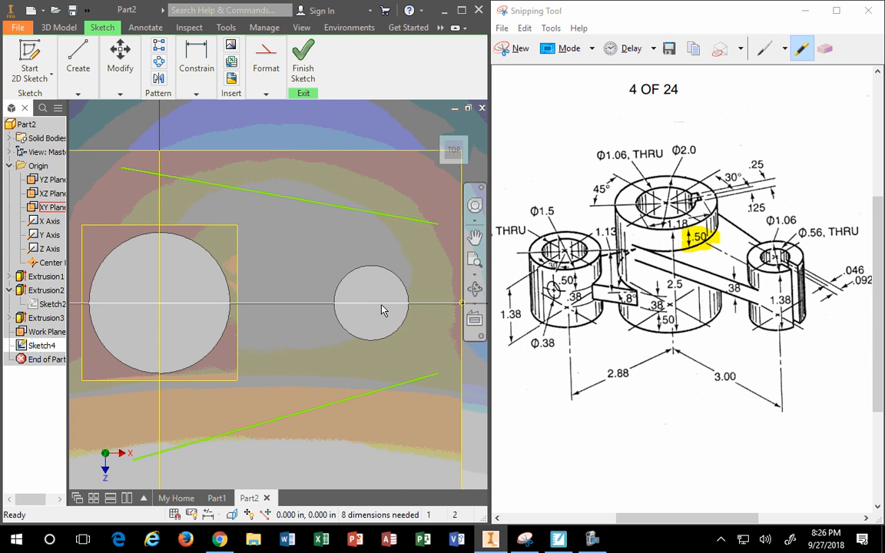
scroll(371, 250, down, 3)
scroll(372, 250, up, 3)
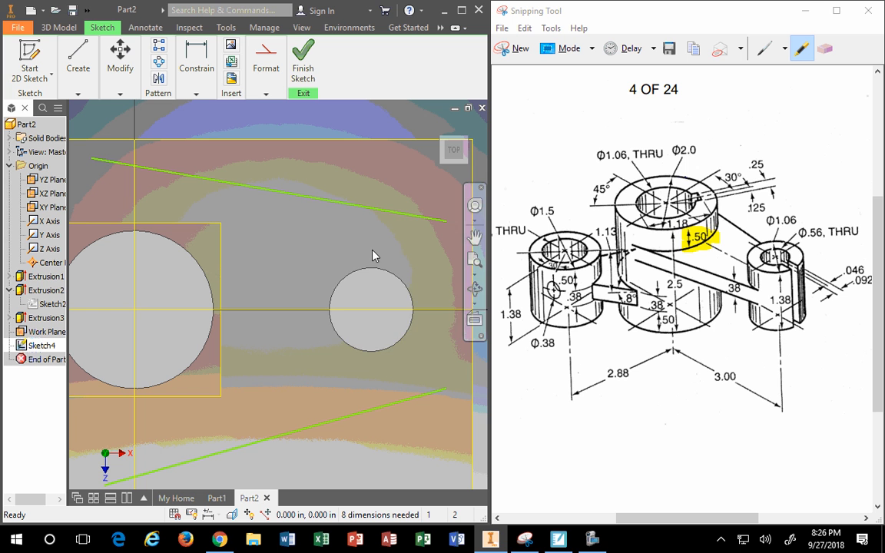
click(387, 211)
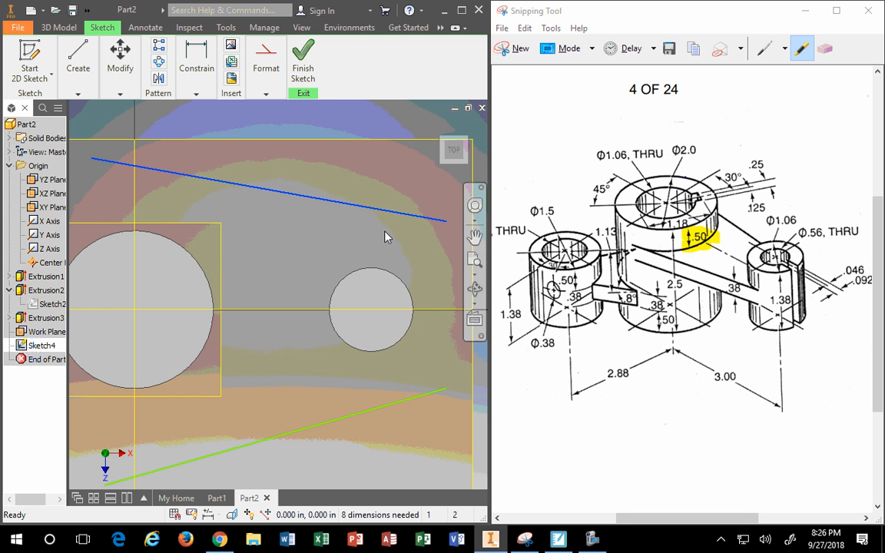
ctrl+click(378, 274)
click(195, 93)
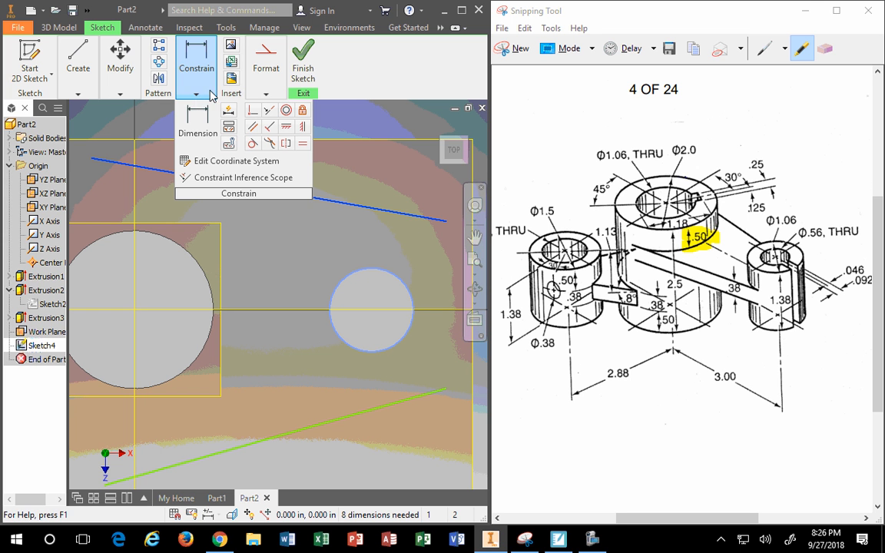
click(254, 144)
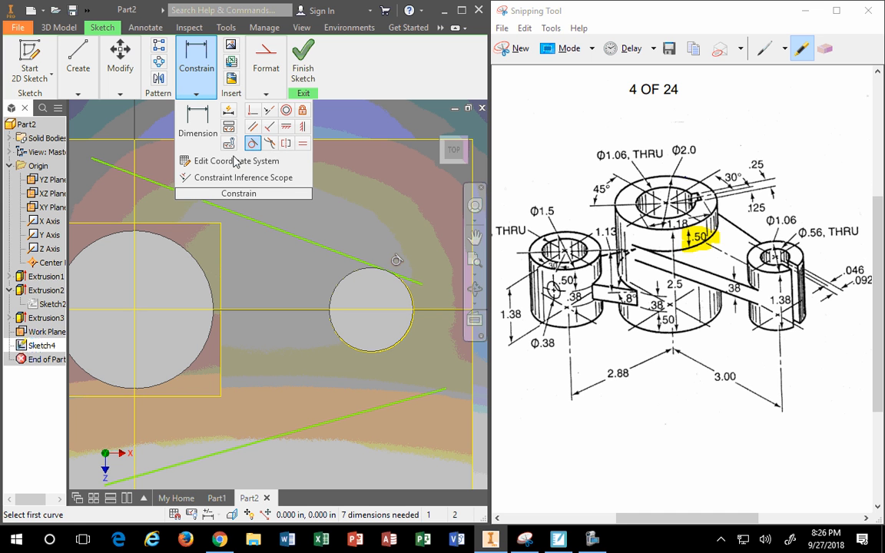
click(173, 246)
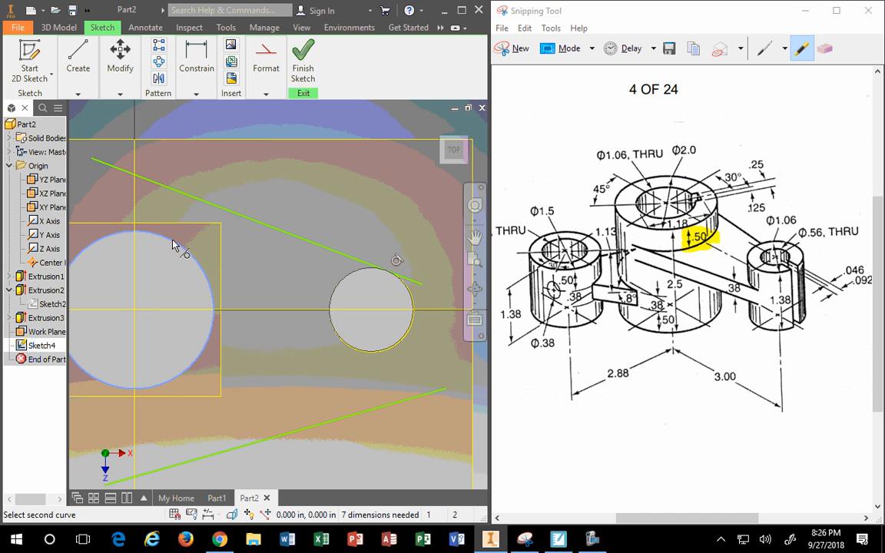
click(174, 191)
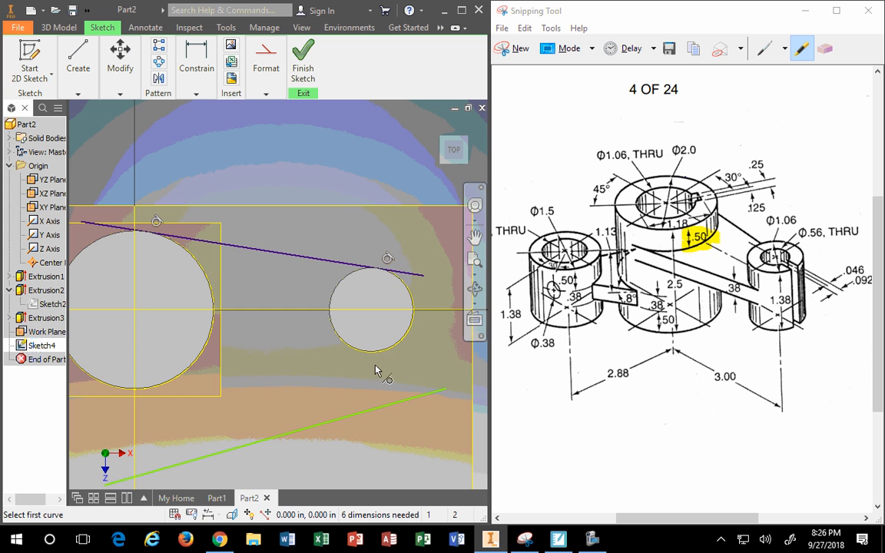
Make the lower sketch line tangent to the undersides of the small and central circles, and end the Tangent constraint
scroll(367, 356, down, 3)
scroll(365, 354, up, 2)
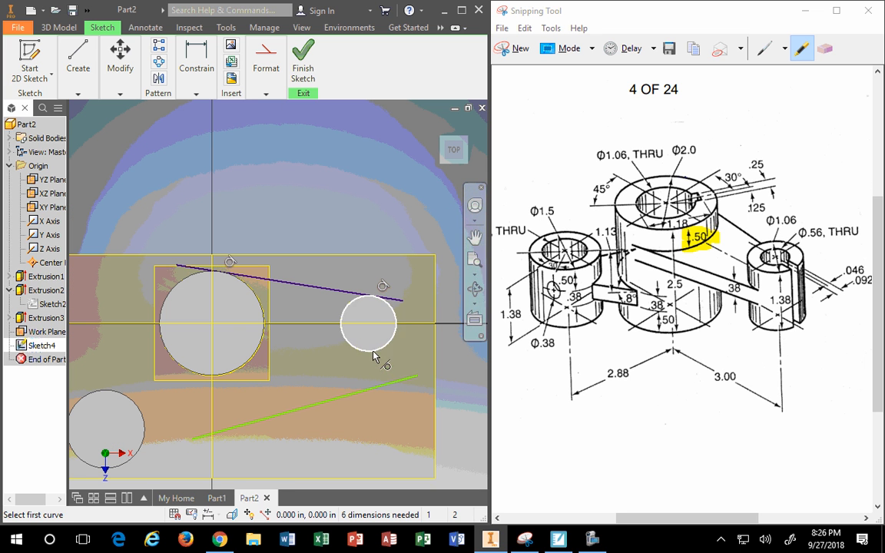
click(377, 350)
click(387, 388)
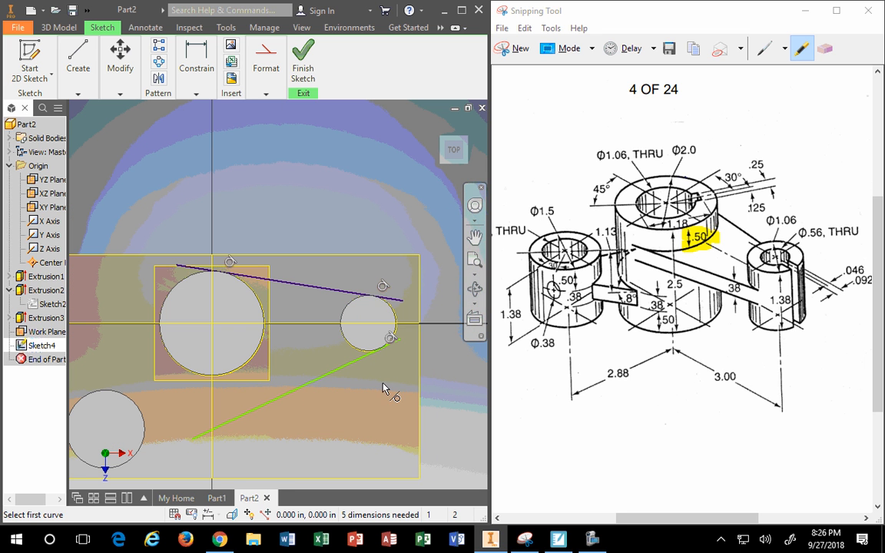
click(235, 376)
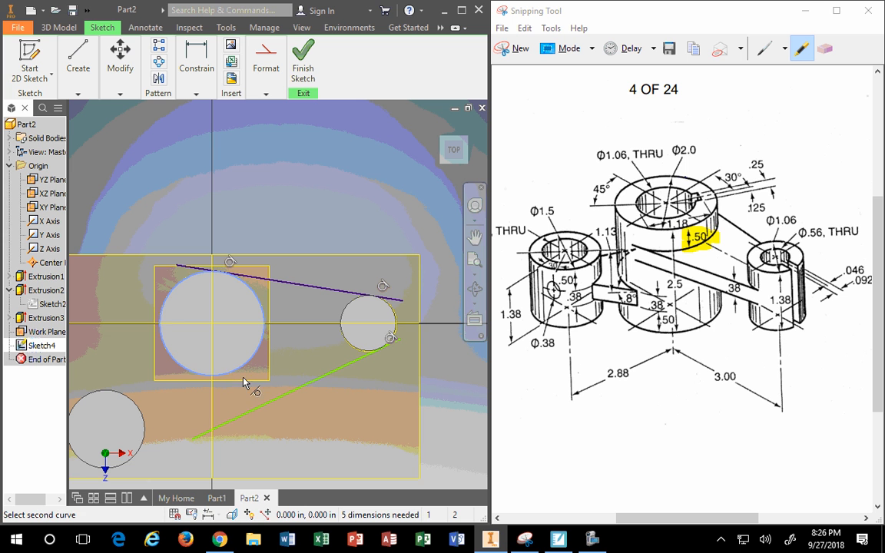
click(249, 412)
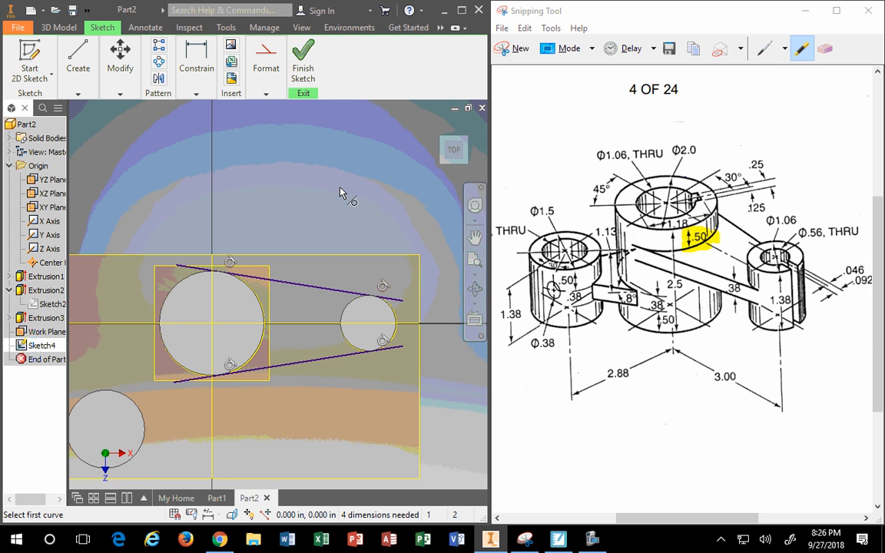
key(Escape)
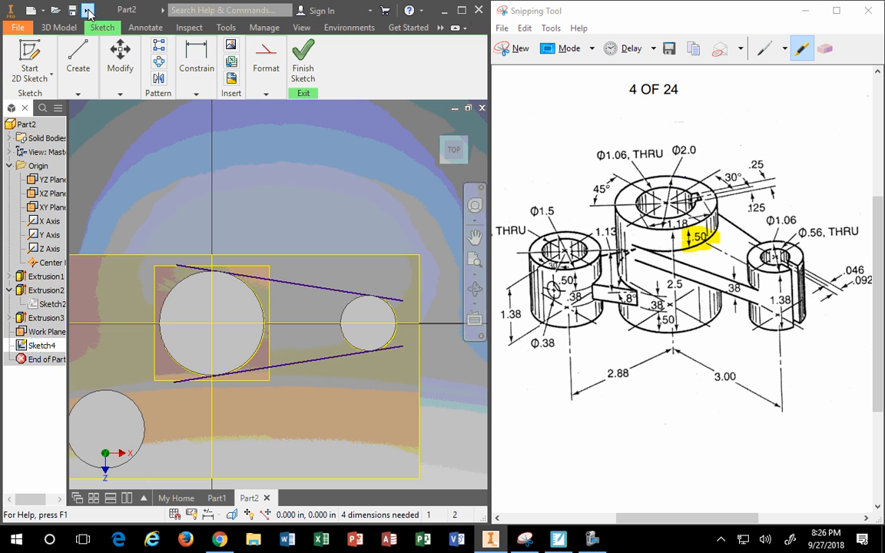
Undo the tangent constraints on both sloping sketch lines
key(ctrl+z)
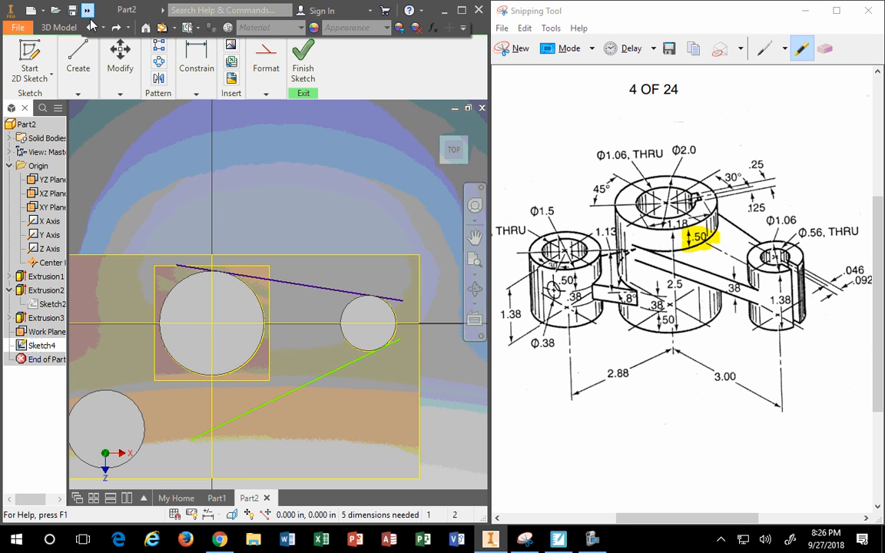
key(ctrl+z)
click(87, 10)
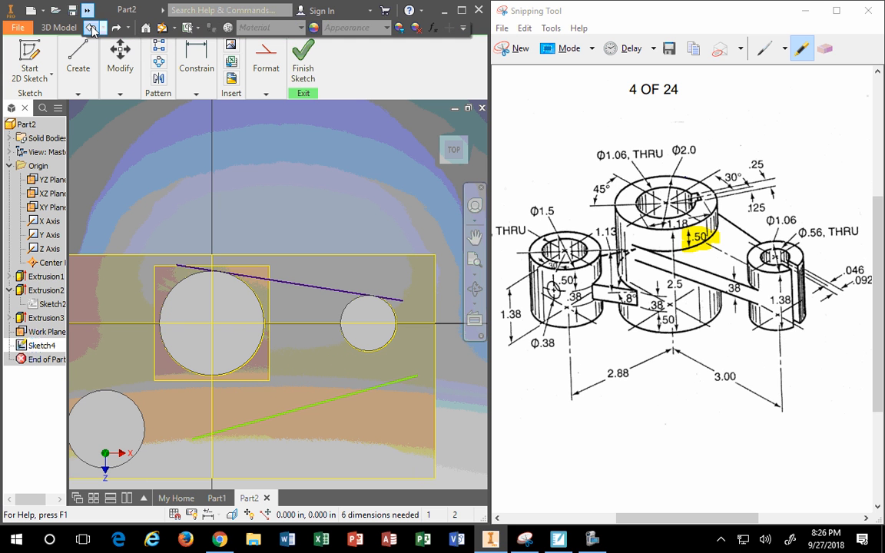
click(88, 11)
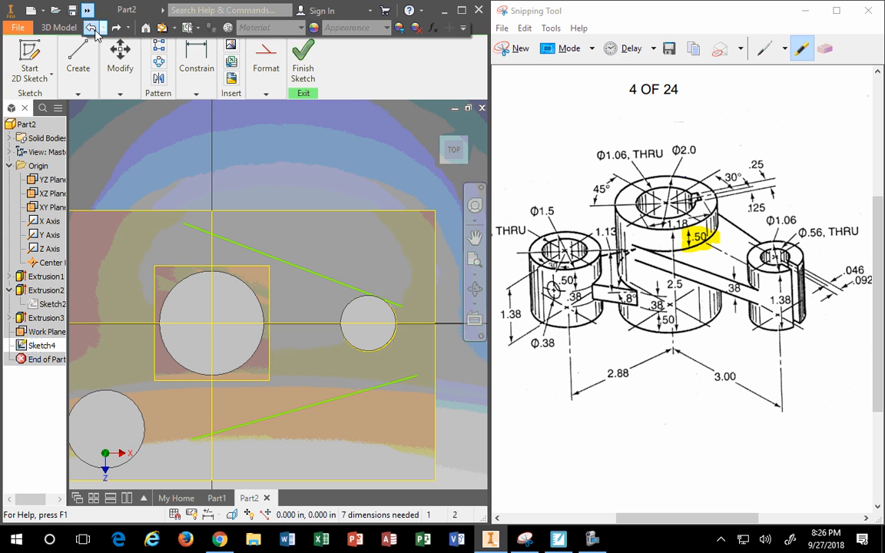
click(119, 57)
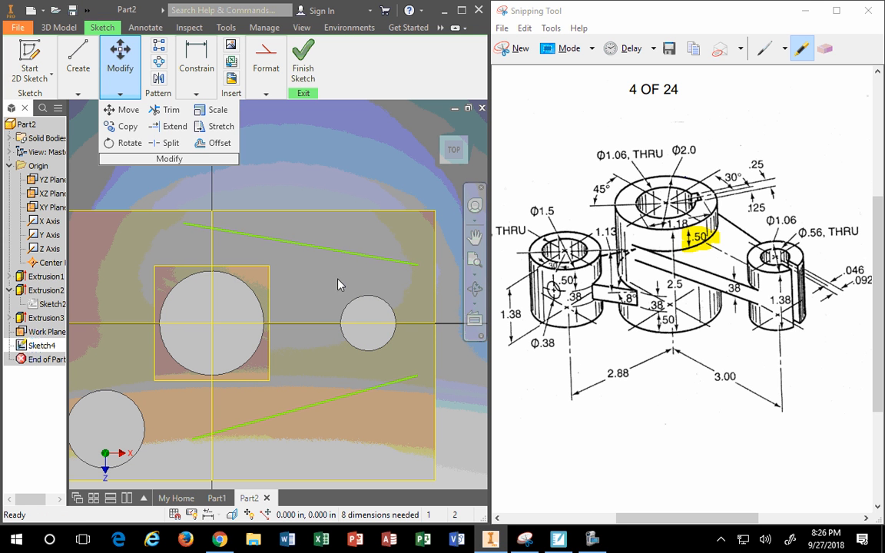
Make the upper sloping line tangent to the small circle and to the central circle with the Tangent constraint
click(344, 254)
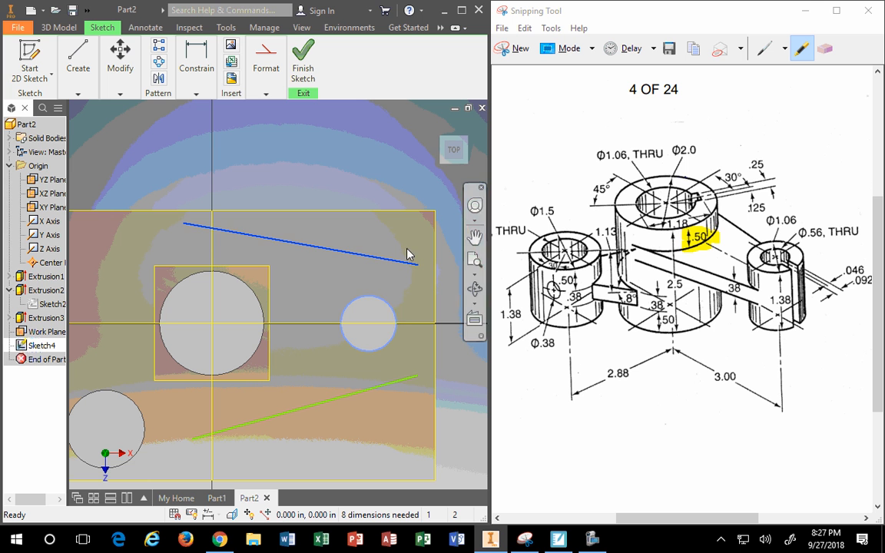
click(370, 193)
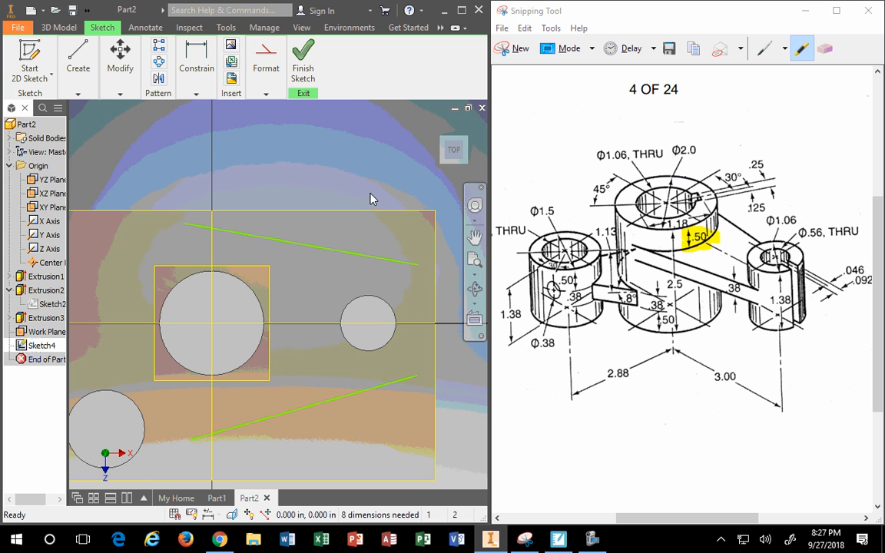
click(384, 306)
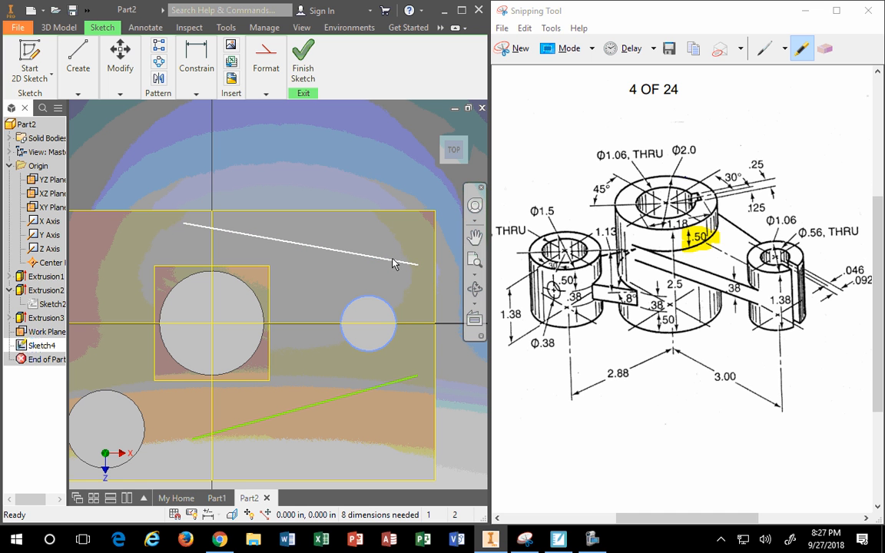
ctrl+click(393, 265)
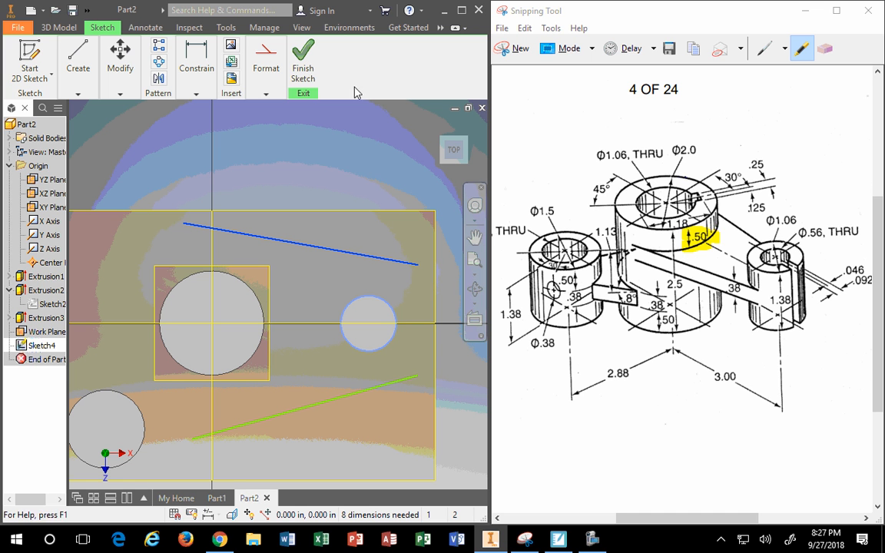
click(196, 93)
click(252, 143)
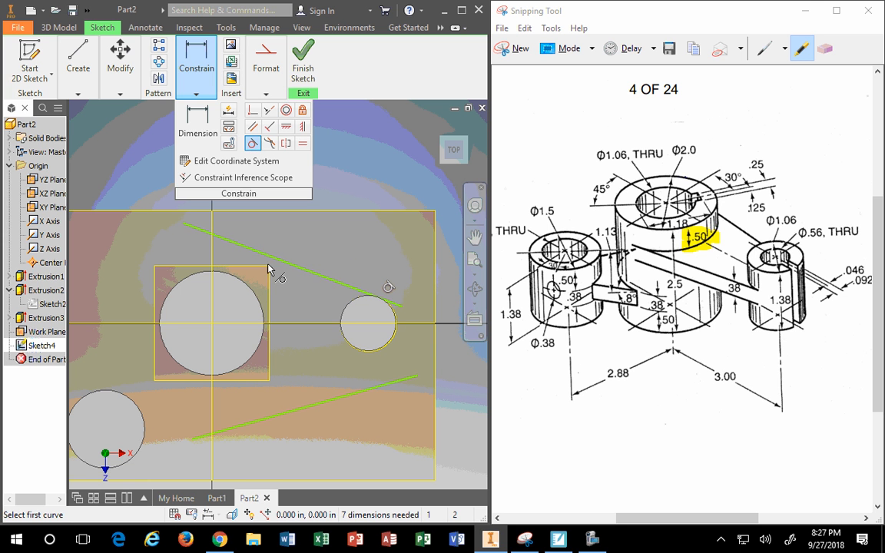
click(249, 253)
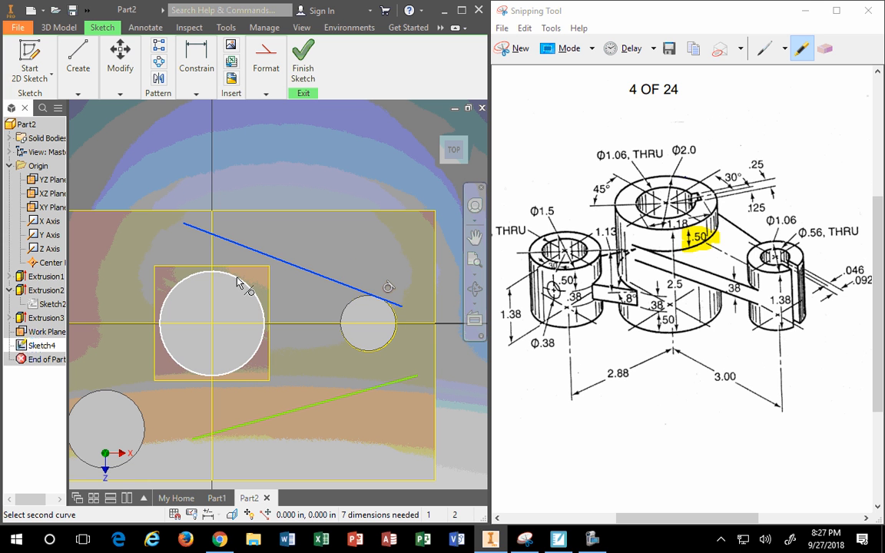
click(242, 281)
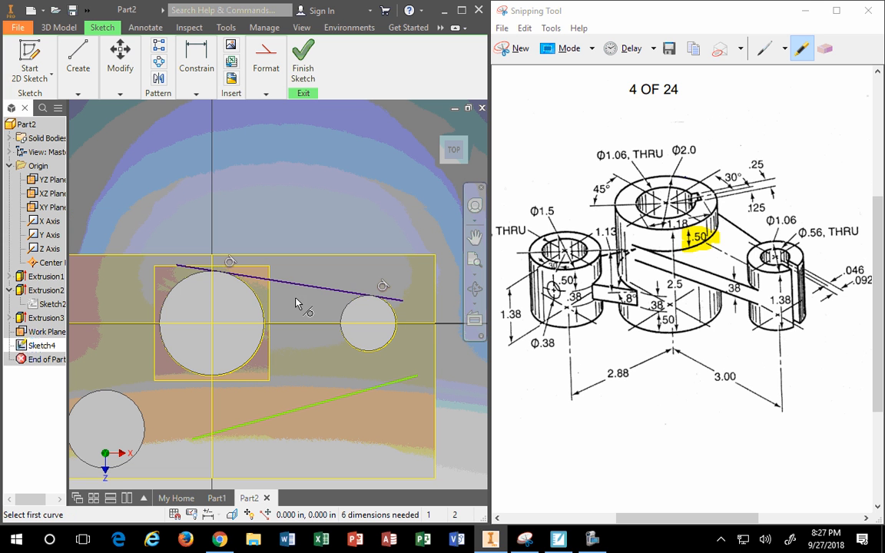
Make the lower sloping line tangent to the undersides of the small circle and the central circle
click(368, 353)
click(381, 385)
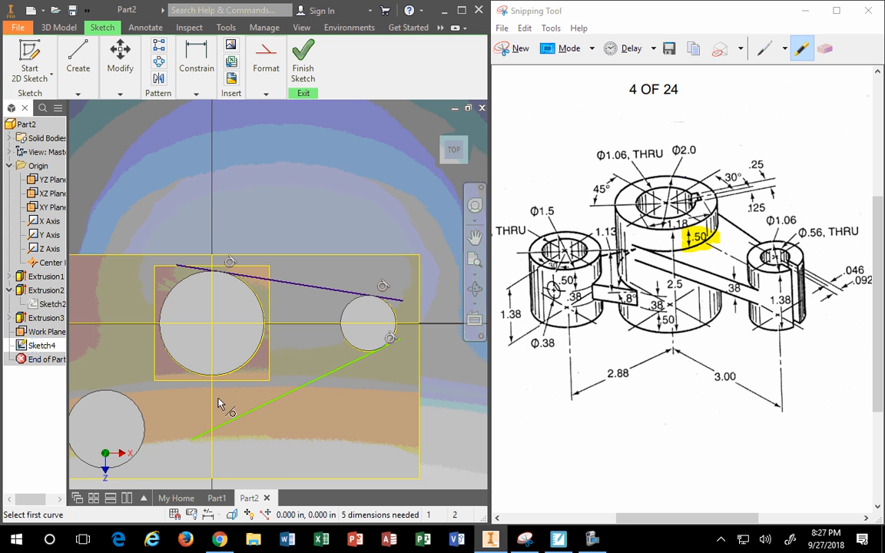
click(231, 375)
click(245, 414)
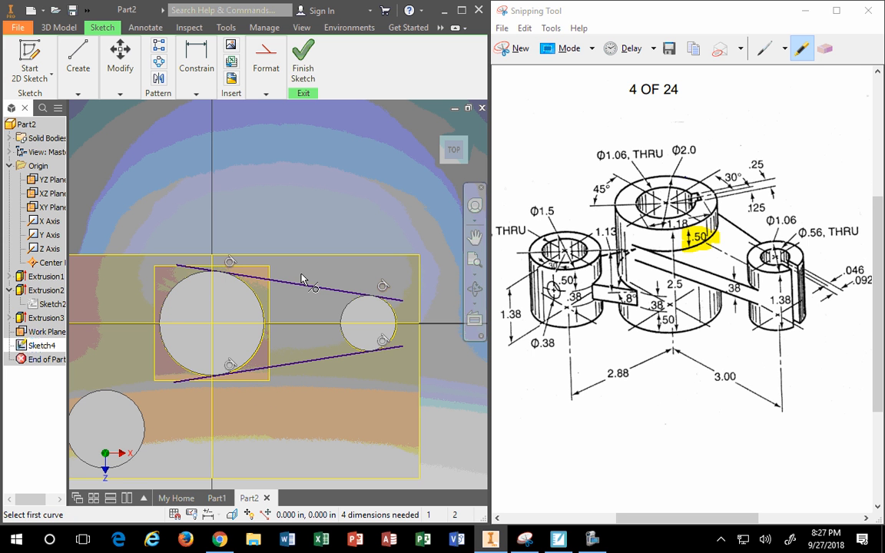
Trim the front tangent line's overhanging ends past the central and small circles
click(433, 128)
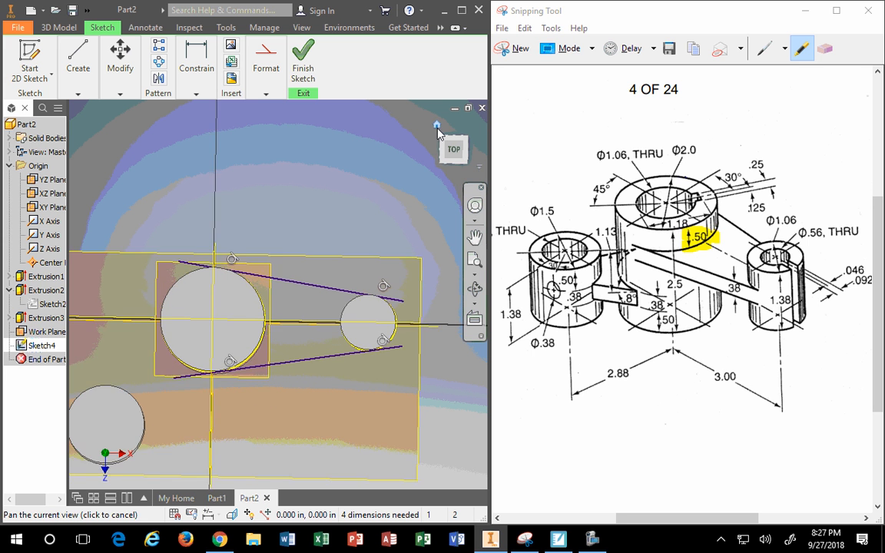
scroll(386, 301, up, 5)
scroll(386, 301, down, 3)
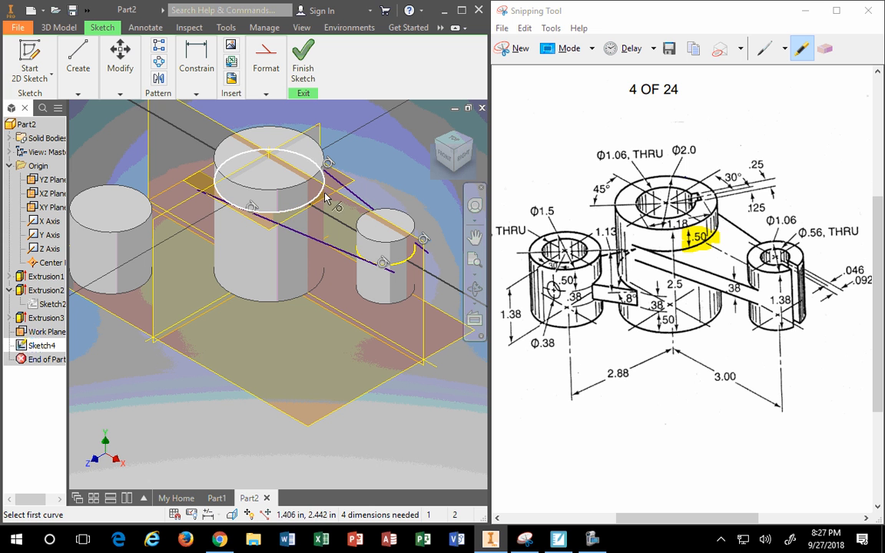
click(119, 77)
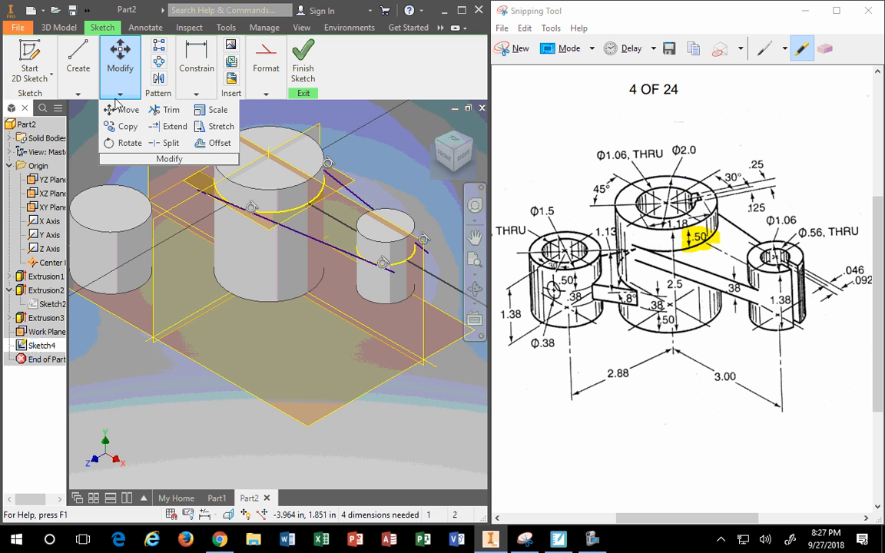
click(158, 110)
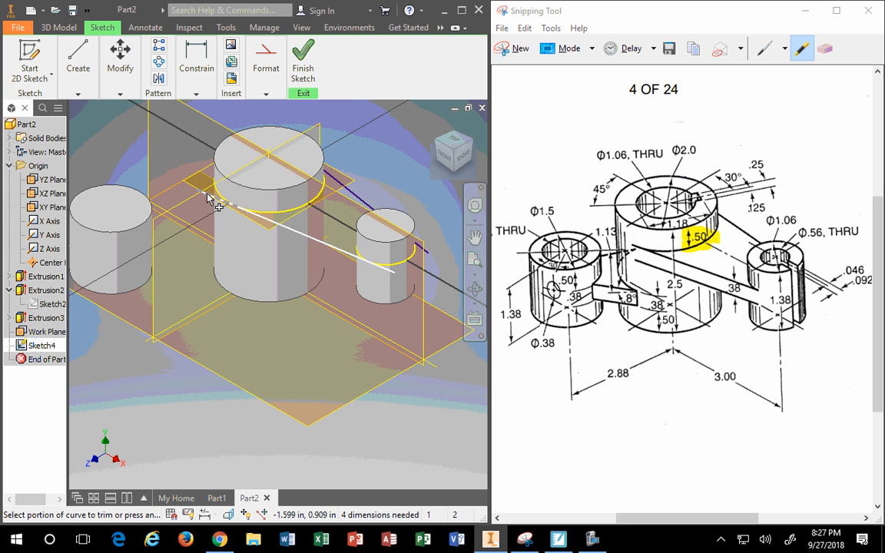
click(207, 194)
click(390, 270)
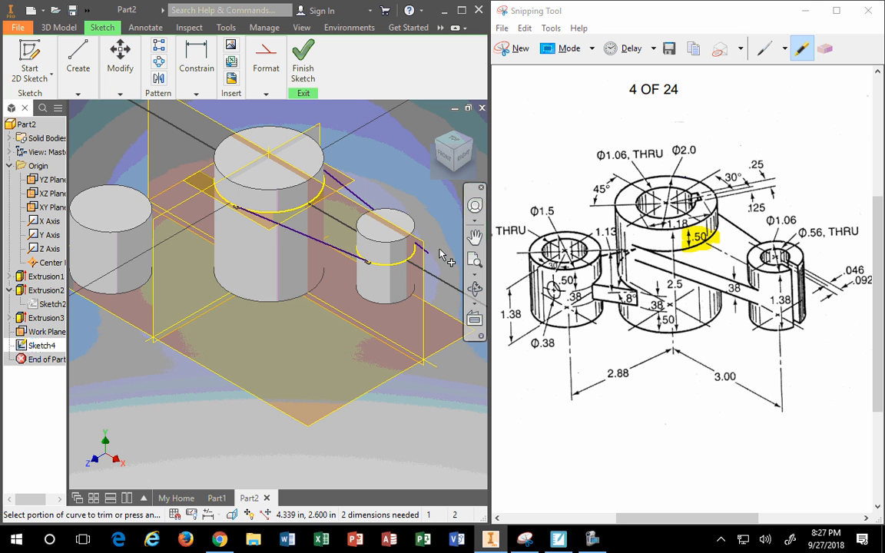
Trim the rear tangent line's overhanging ends past the small and central circles
click(421, 249)
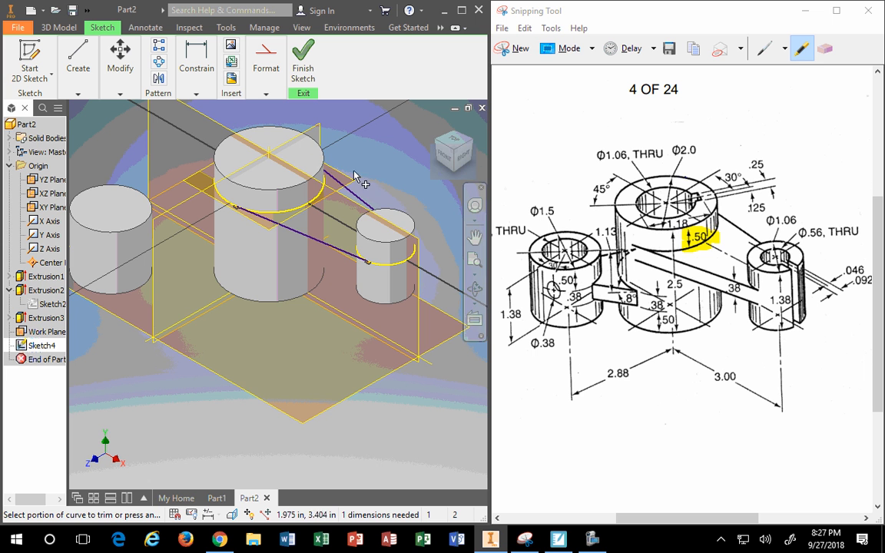
click(474, 141)
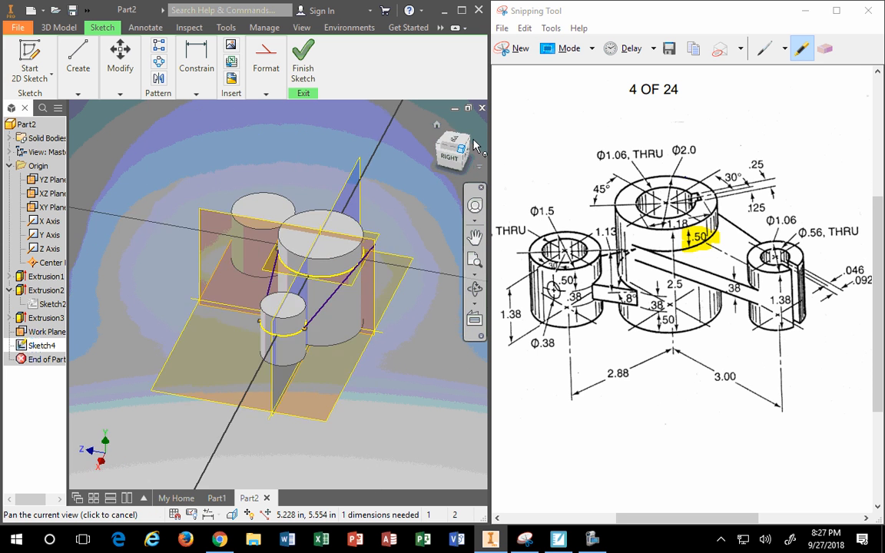
scroll(320, 285, down, 5)
scroll(437, 342, up, 3)
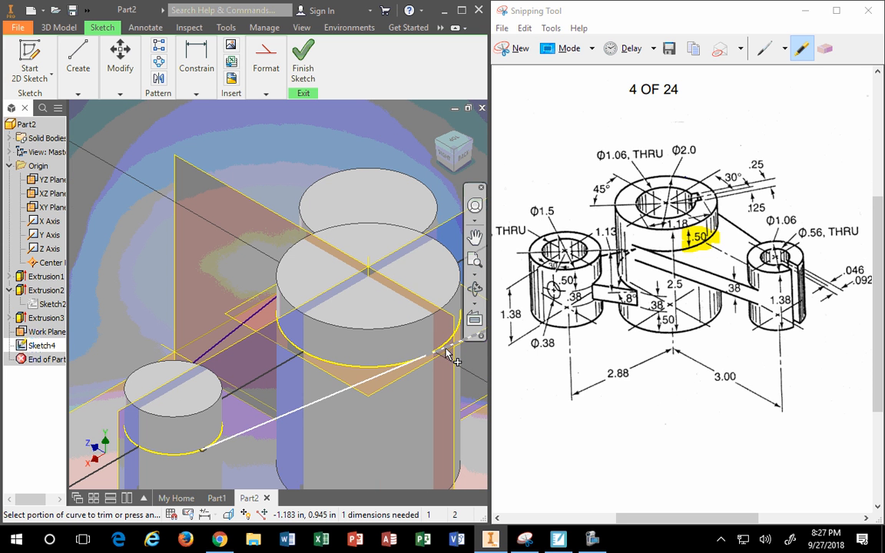
click(445, 349)
click(436, 140)
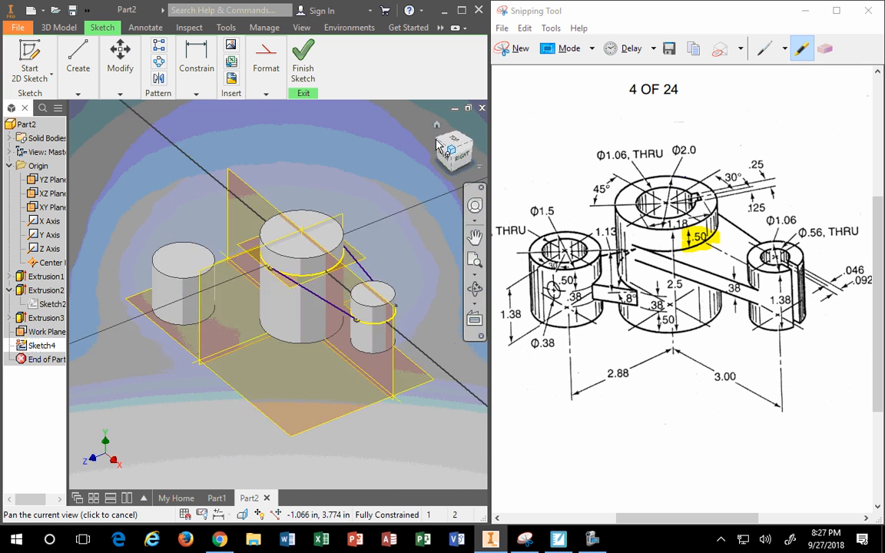
scroll(338, 331, up, 2)
scroll(350, 324, down, 5)
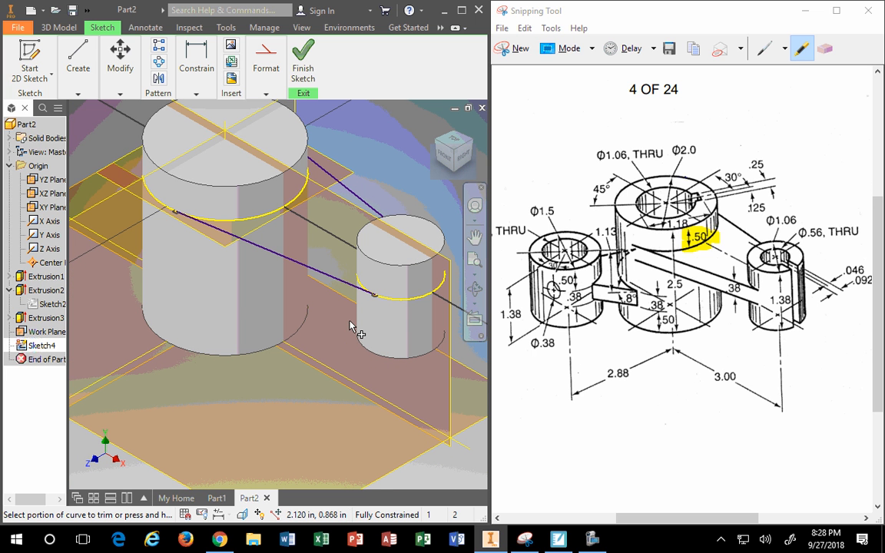
click(75, 58)
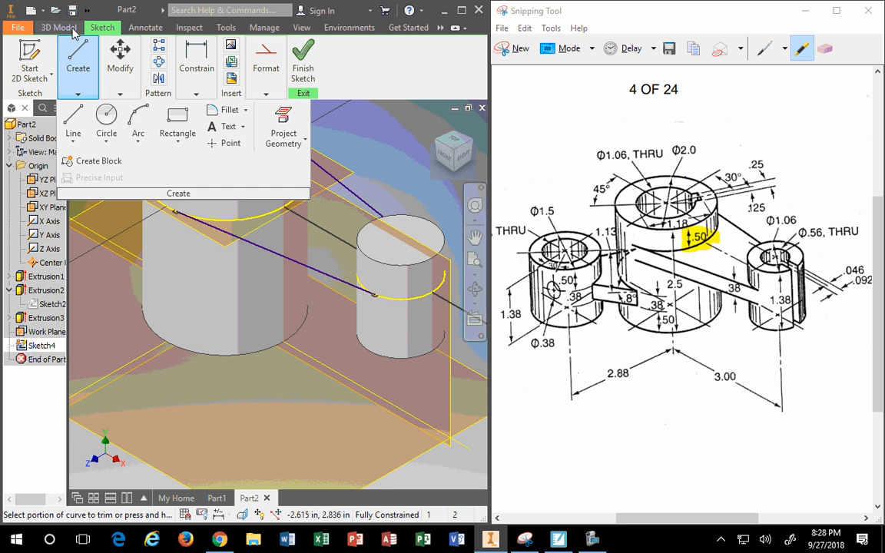
click(74, 30)
click(63, 83)
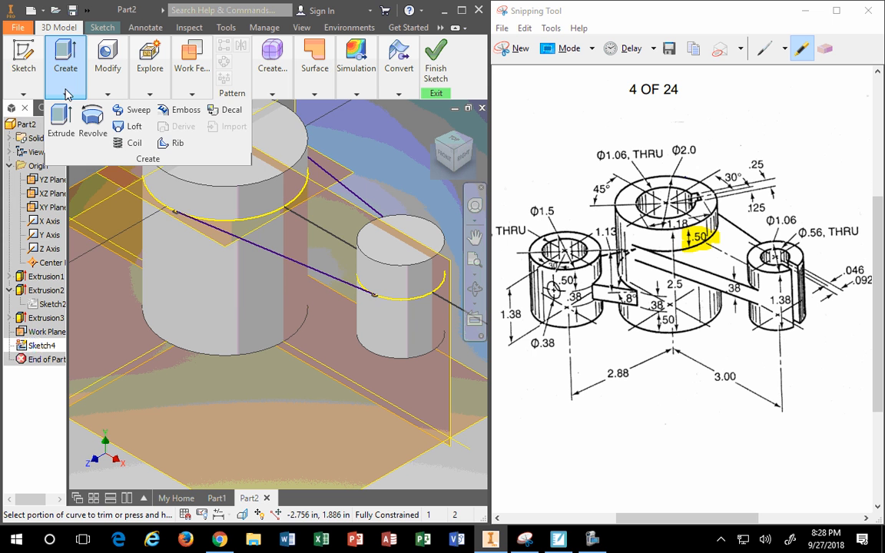
click(166, 144)
drag(250, 124, 176, 89)
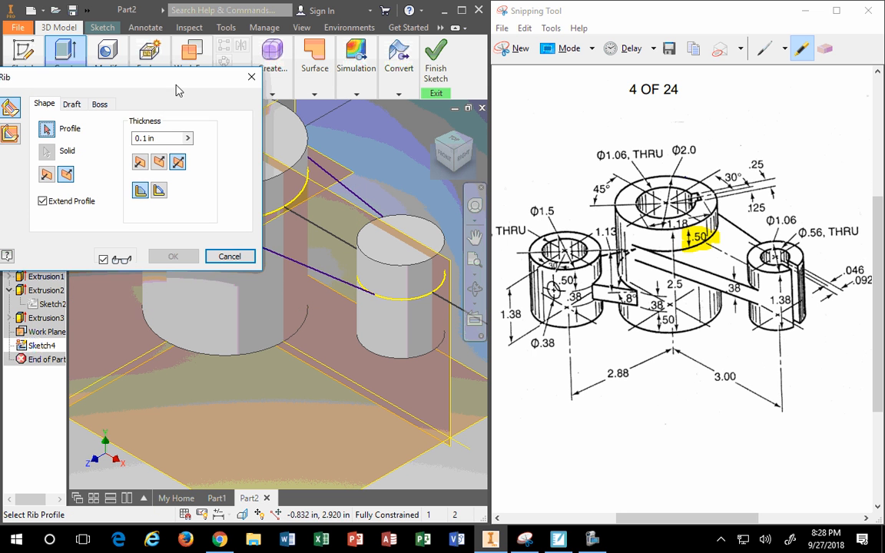
click(269, 249)
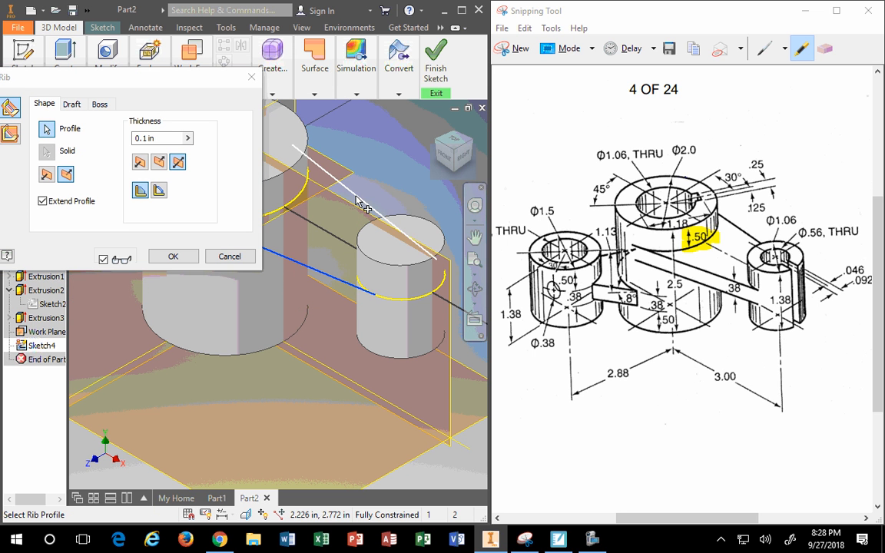
scroll(310, 241, down, 3)
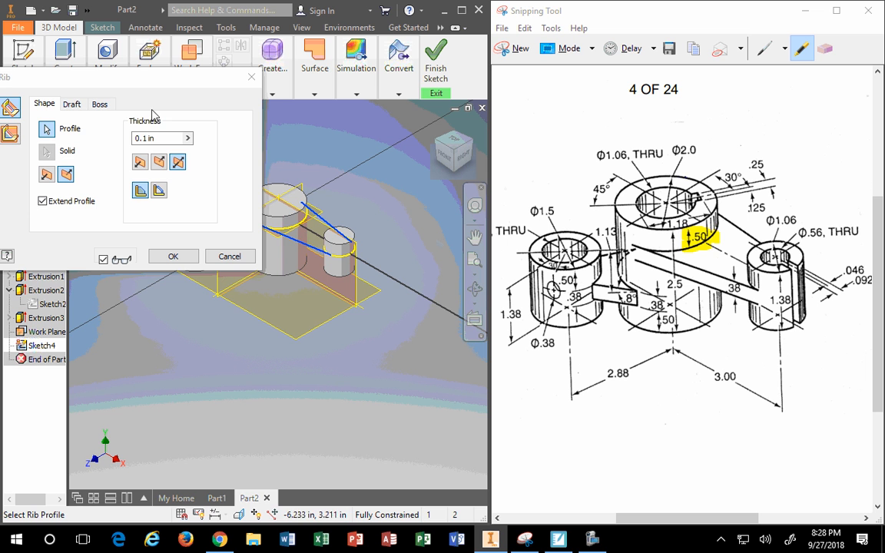
drag(176, 79, 436, 344)
click(269, 403)
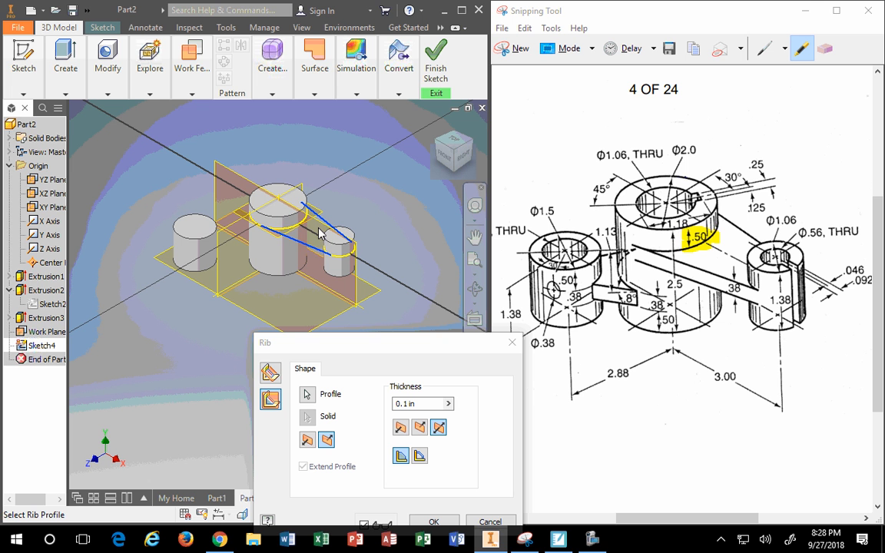
click(270, 377)
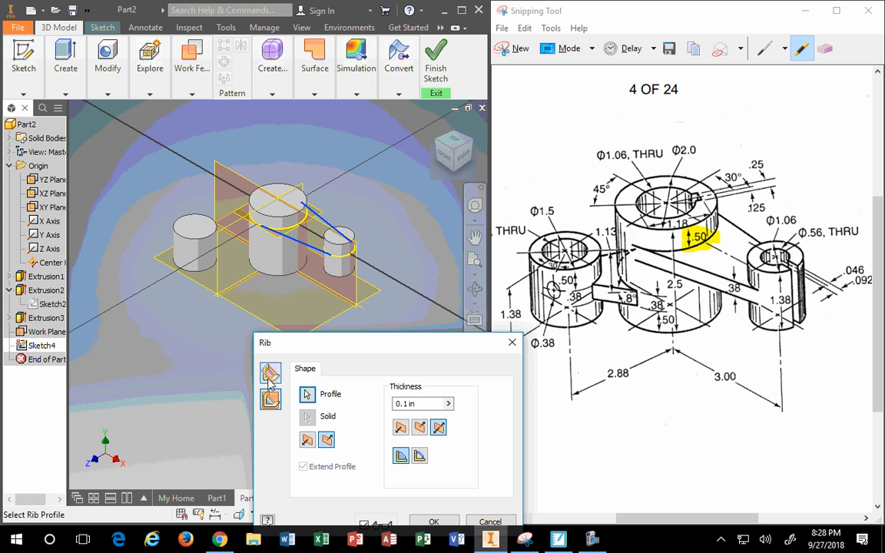
click(270, 400)
click(270, 372)
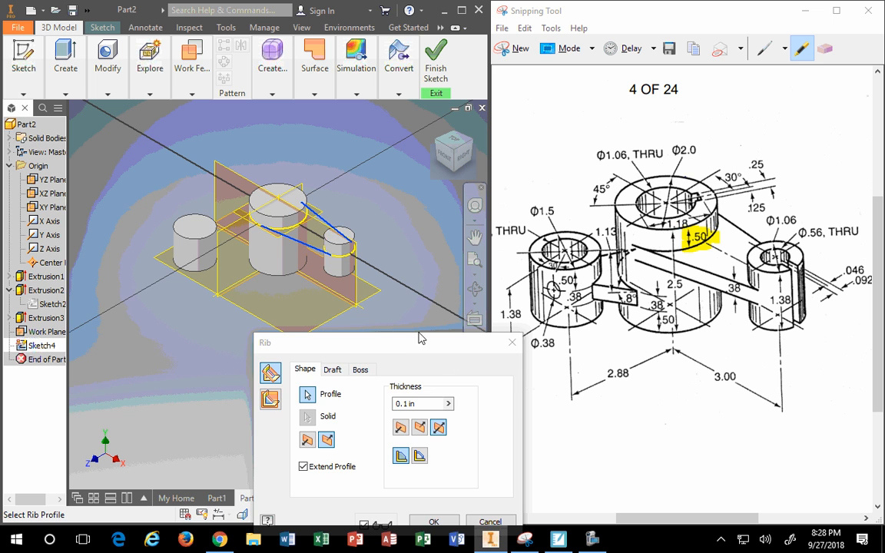
drag(410, 345, 217, 215)
click(315, 213)
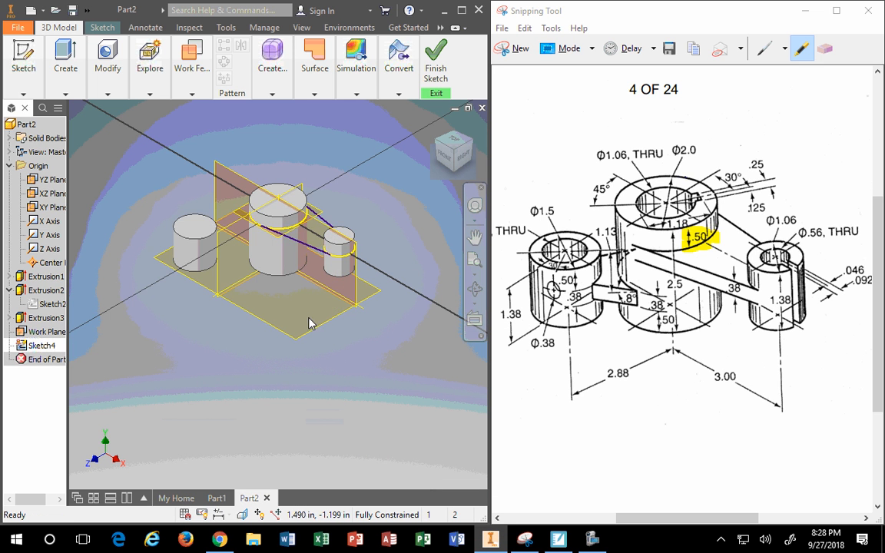
Extrude the tangent arm profile .375 in downward between the central and small cylinders
scroll(311, 292, down, 3)
scroll(313, 288, up, 5)
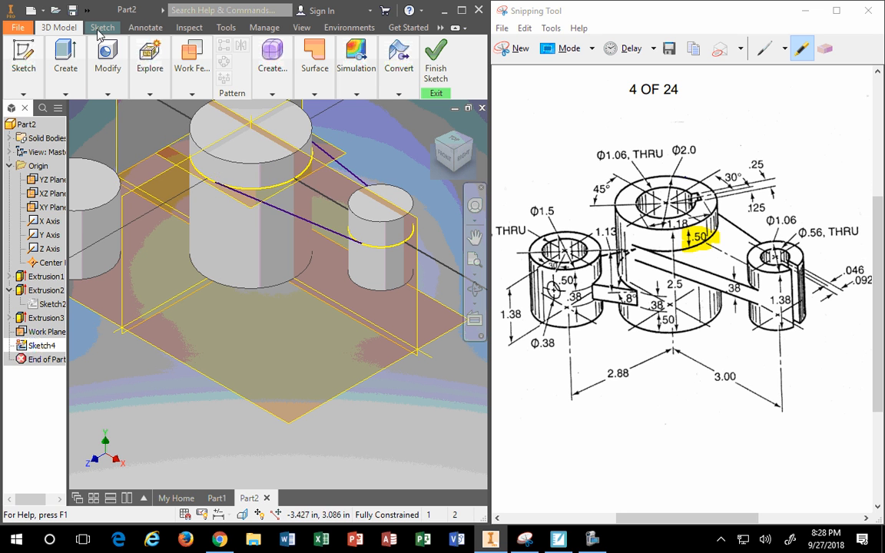
click(23, 93)
click(66, 84)
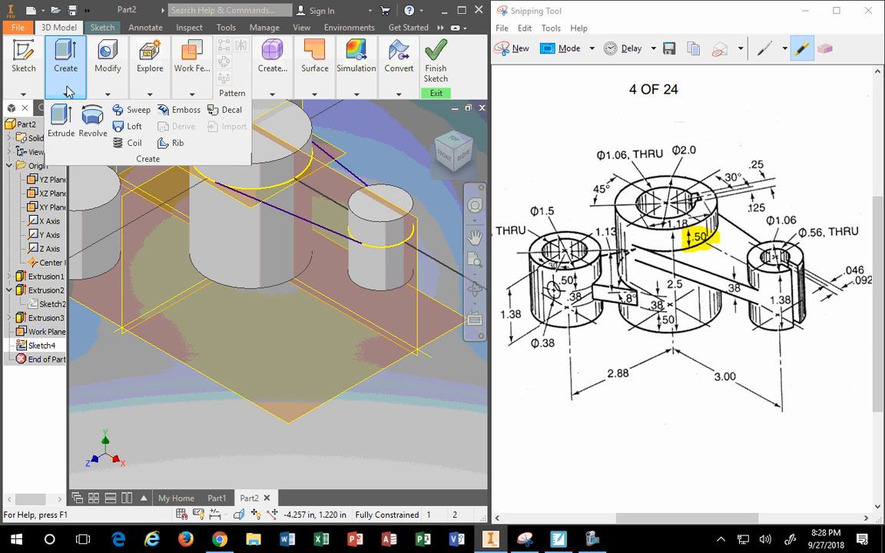
click(58, 121)
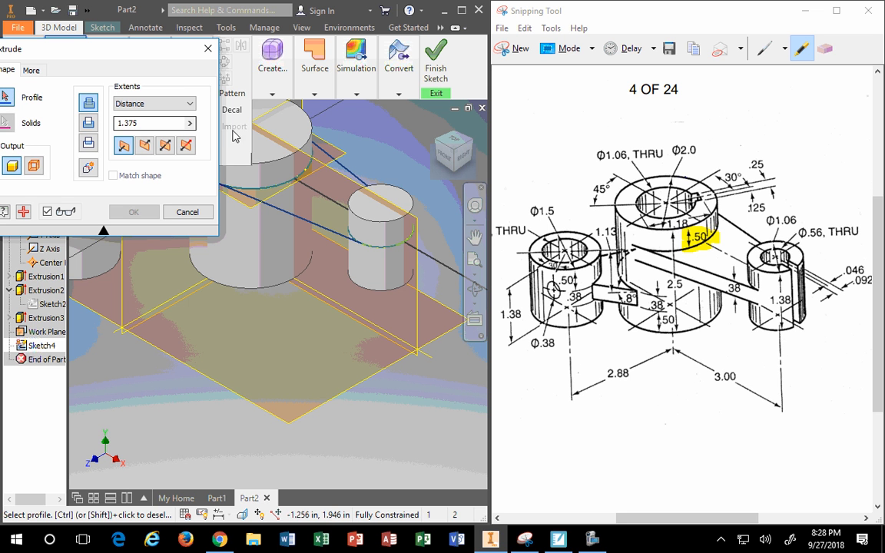
click(298, 220)
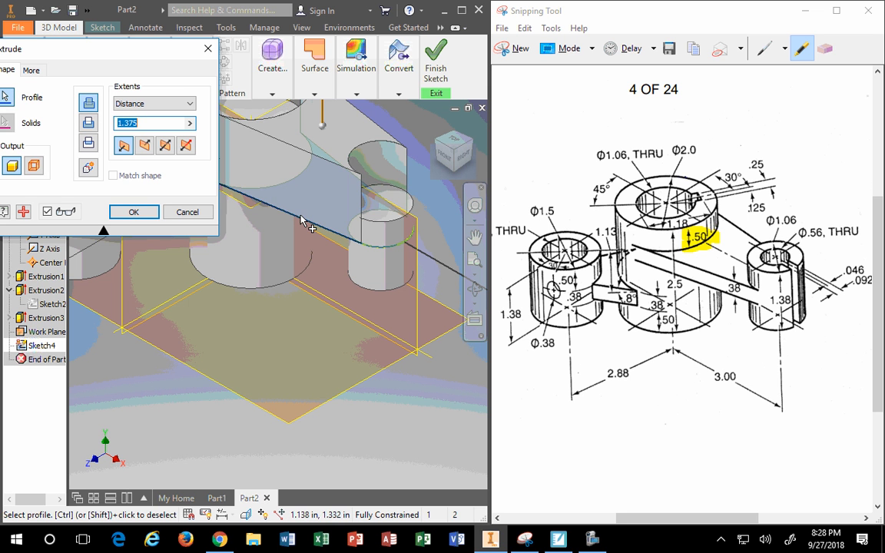
scroll(298, 221, down, 3)
click(146, 147)
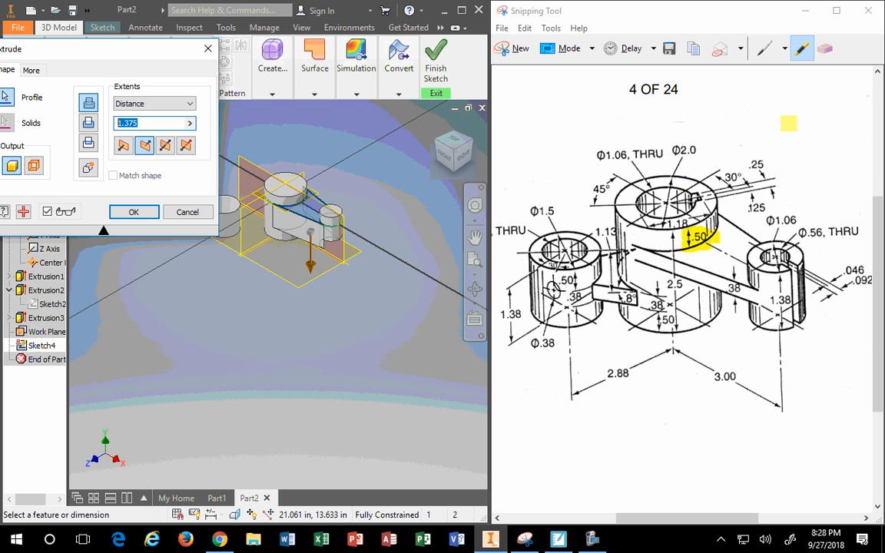
text(.375)
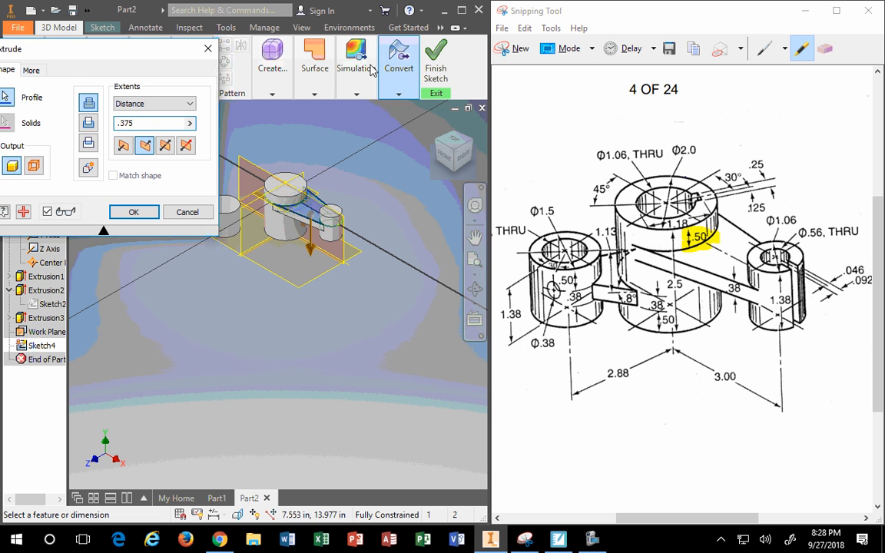
click(134, 213)
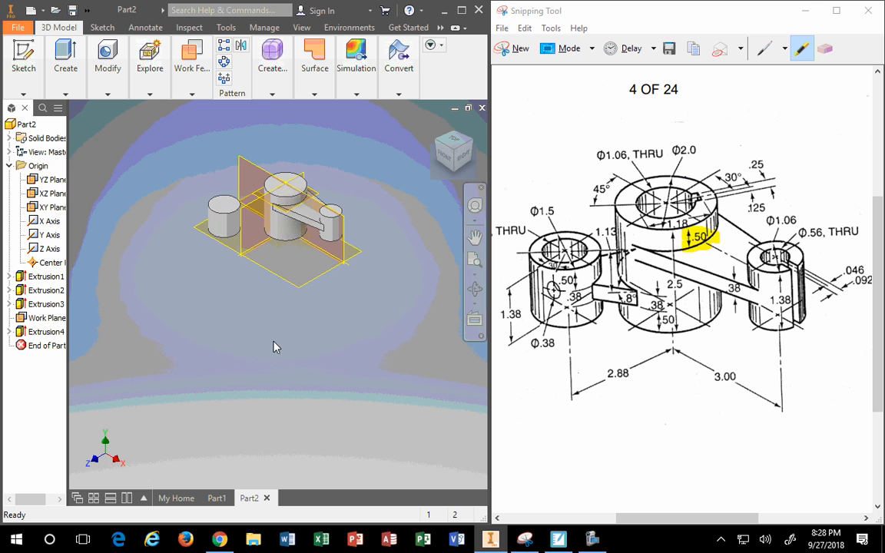
scroll(315, 353, up, 3)
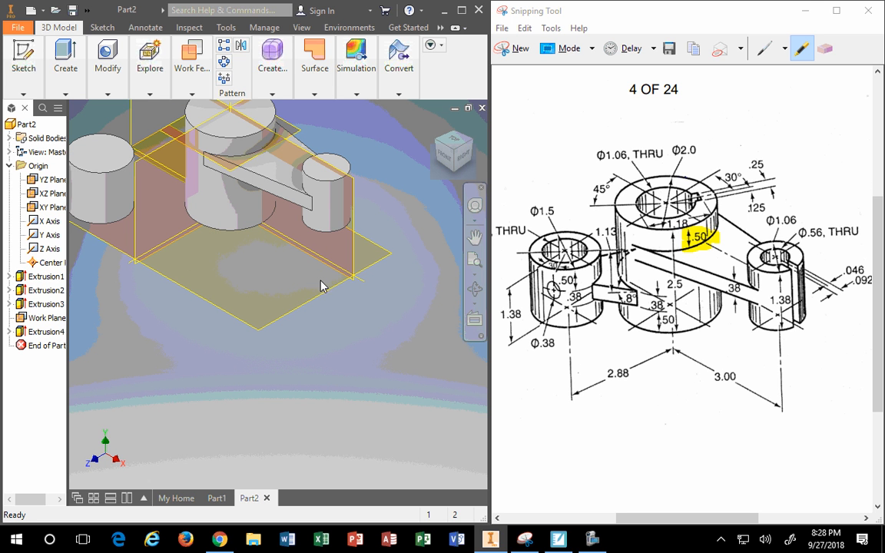
In the Snipping Tool drawing, highlight the 1.13 dimension, the second arm's outline and the .50 dimension at the central cylinder's base
mouse_move(615, 233)
mouse_down()
mouse_move(593, 232)
mouse_move(631, 251)
mouse_up()
click(600, 231)
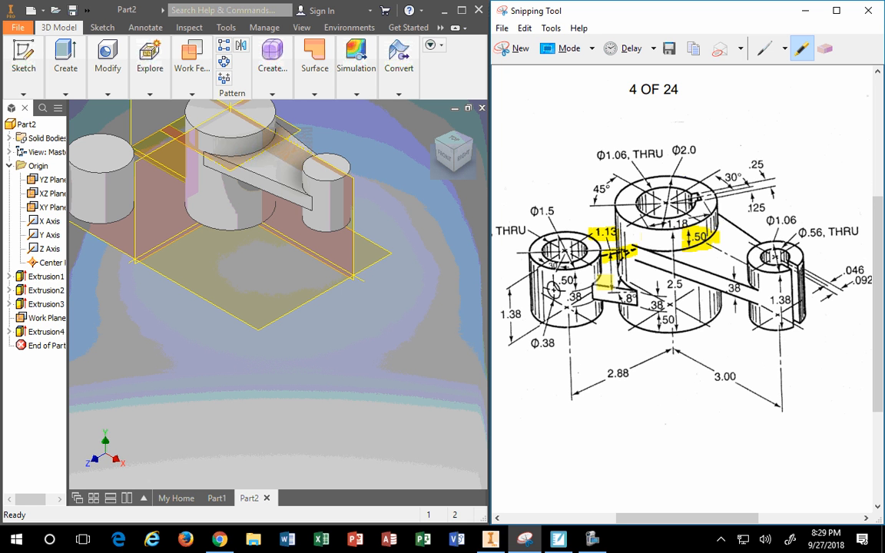
drag(605, 282, 629, 286)
mouse_move(629, 252)
mouse_down()
mouse_move(625, 281)
mouse_move(606, 286)
mouse_up()
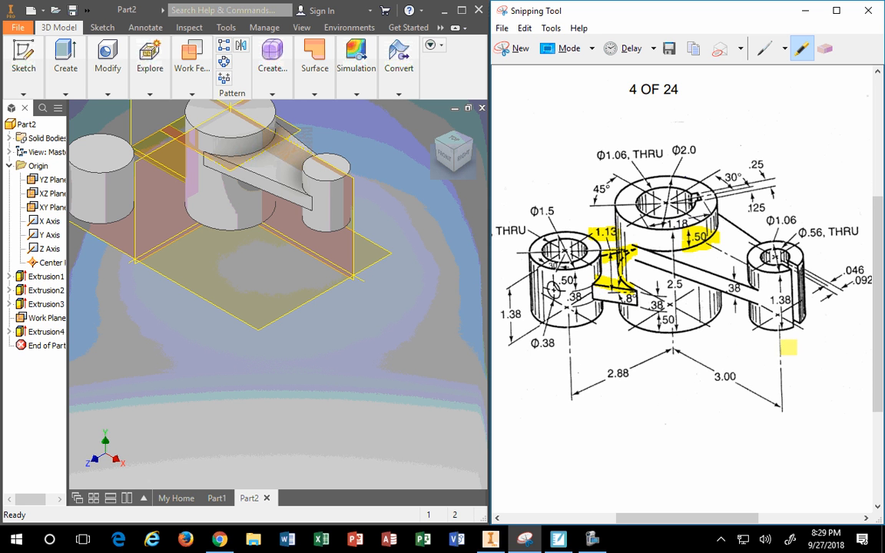
drag(661, 320, 678, 319)
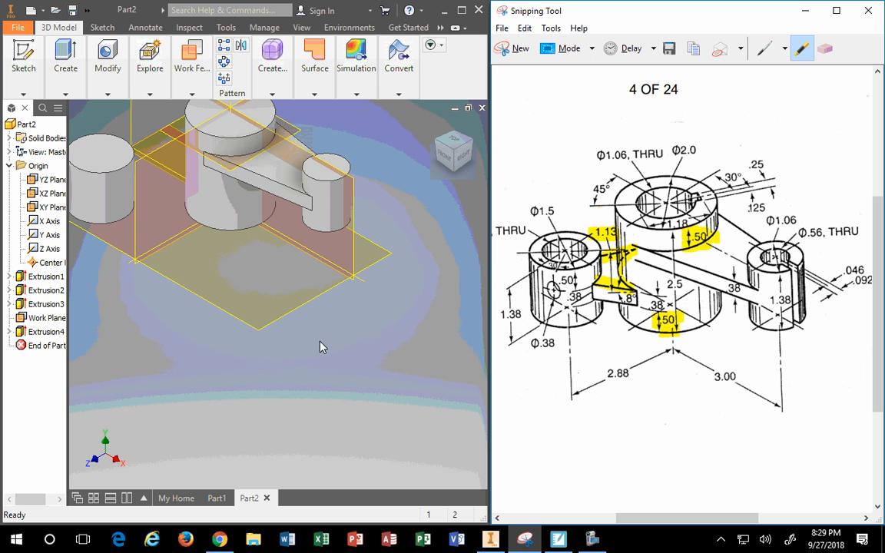
In Inventor, create a work plane offset upward from the bottom face of the separate 1.5 in diameter cylinder
scroll(157, 283, down, 4)
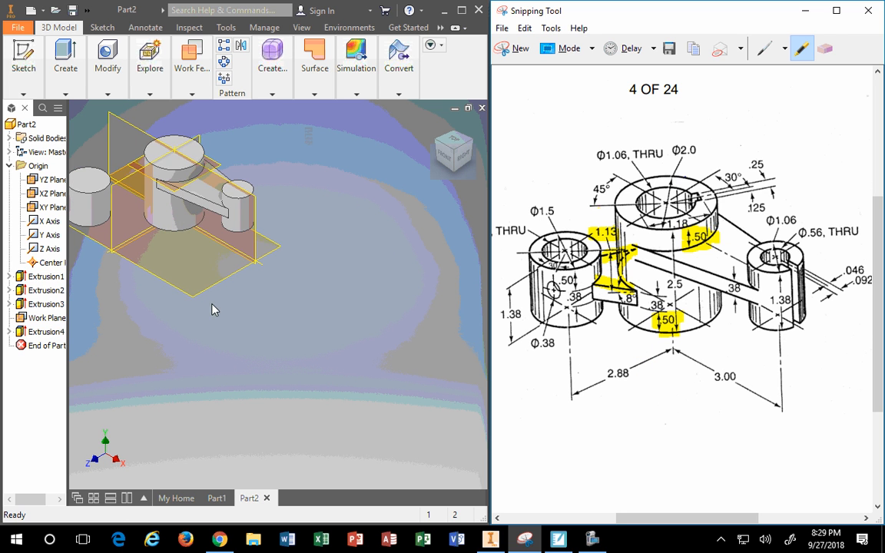
middle_drag(214, 309, 345, 340)
click(201, 65)
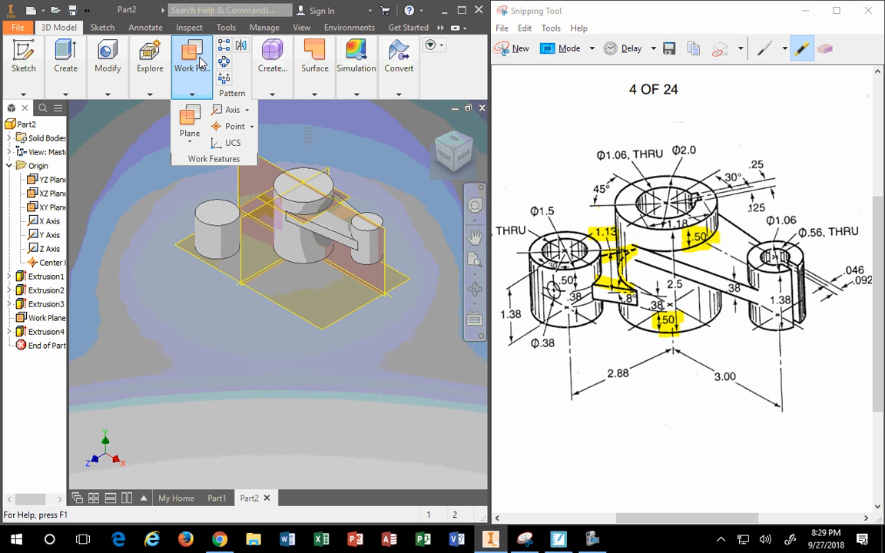
click(189, 120)
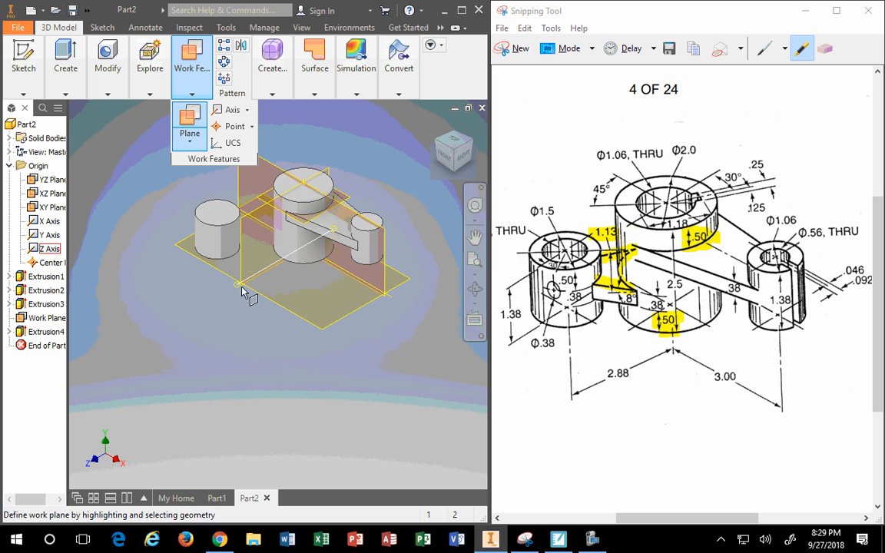
mouse_move(238, 384)
middle_down()
mouse_move(253, 328)
mouse_move(233, 402)
middle_up()
click(455, 173)
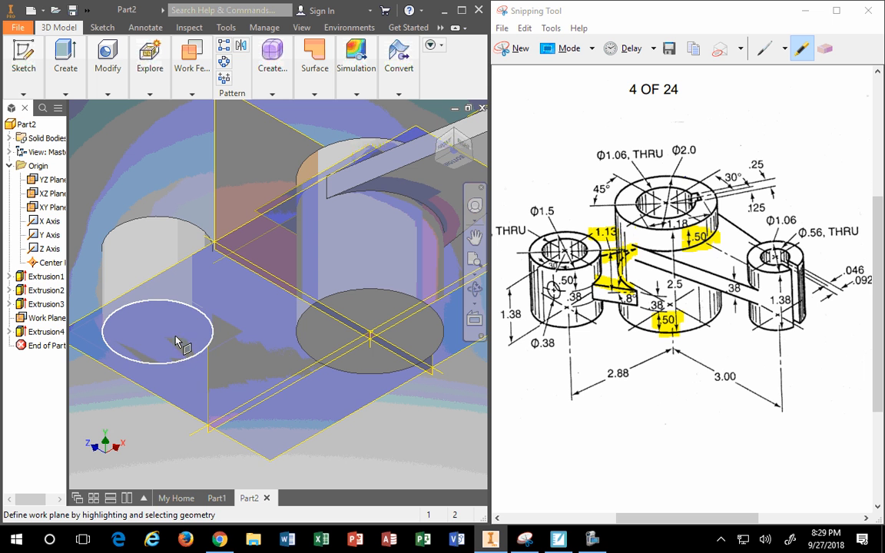
click(456, 136)
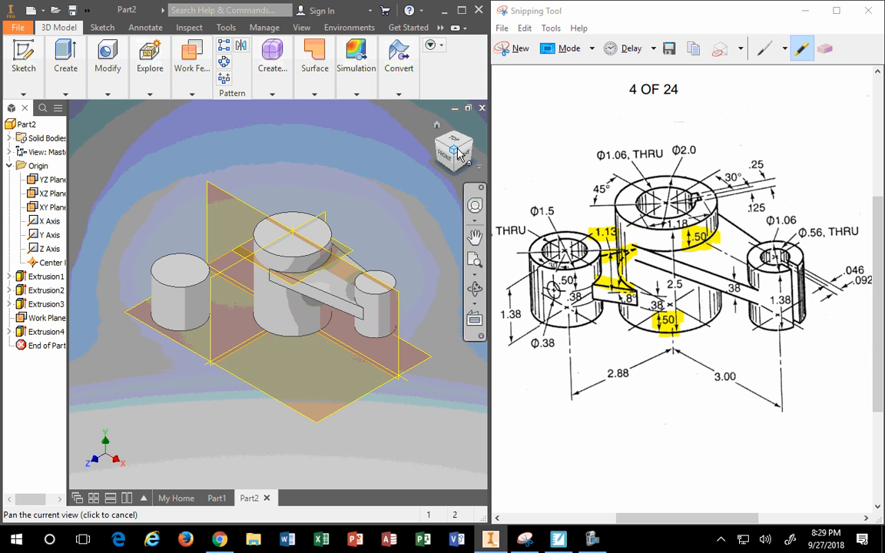
click(457, 151)
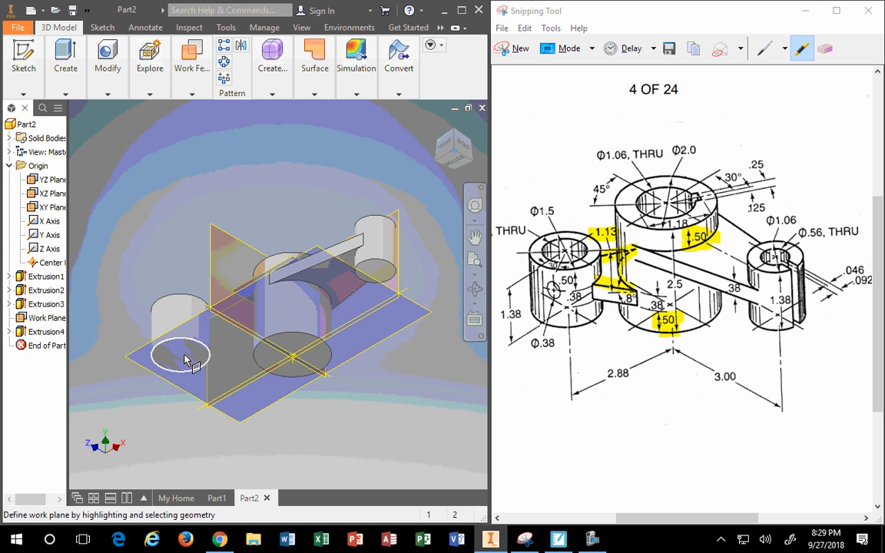
drag(184, 359, 186, 332)
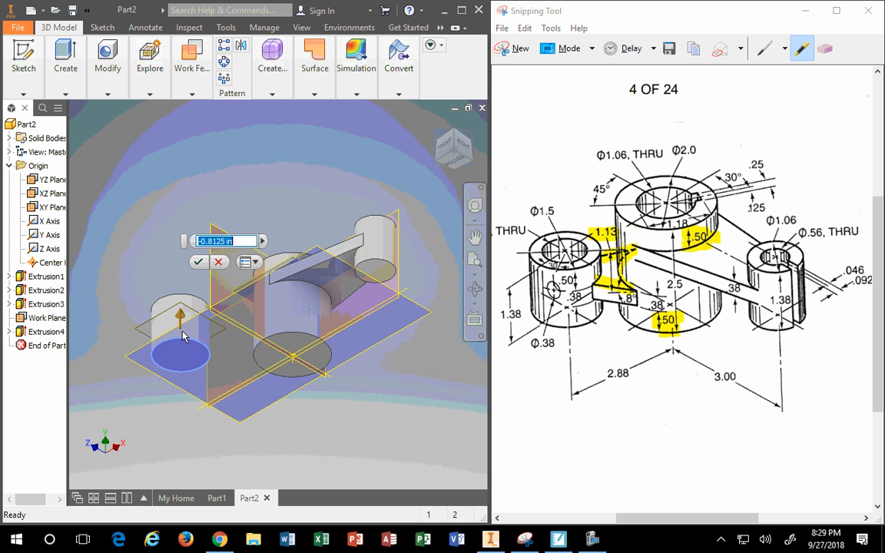
key(Return)
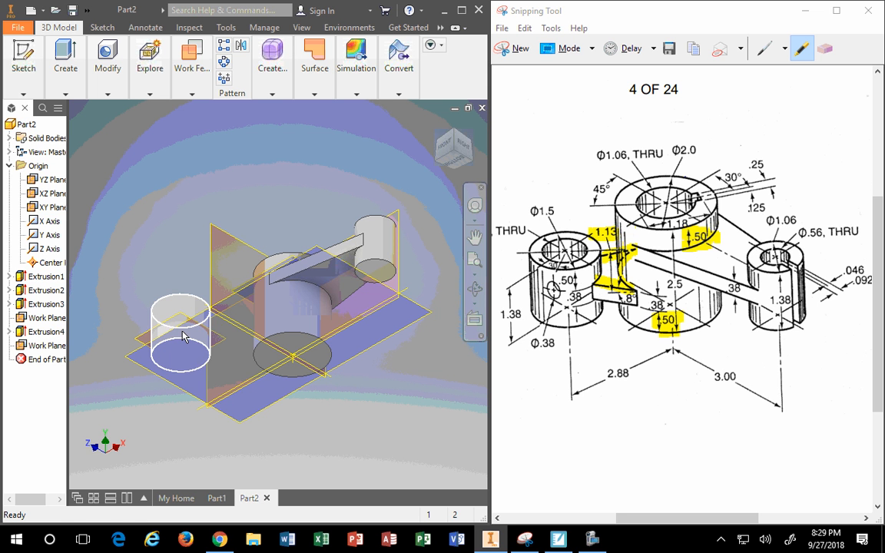
Start a sketch on the new offset work plane through the separate cylinder
click(438, 137)
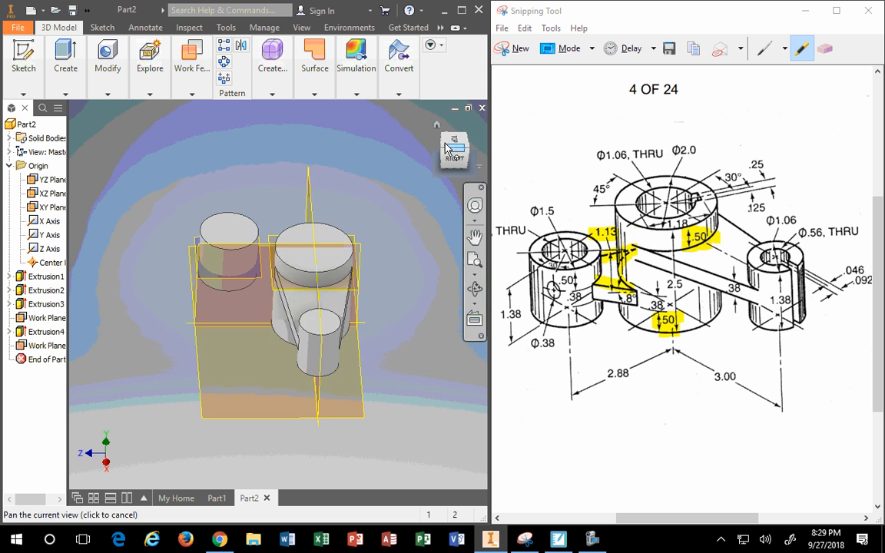
click(436, 125)
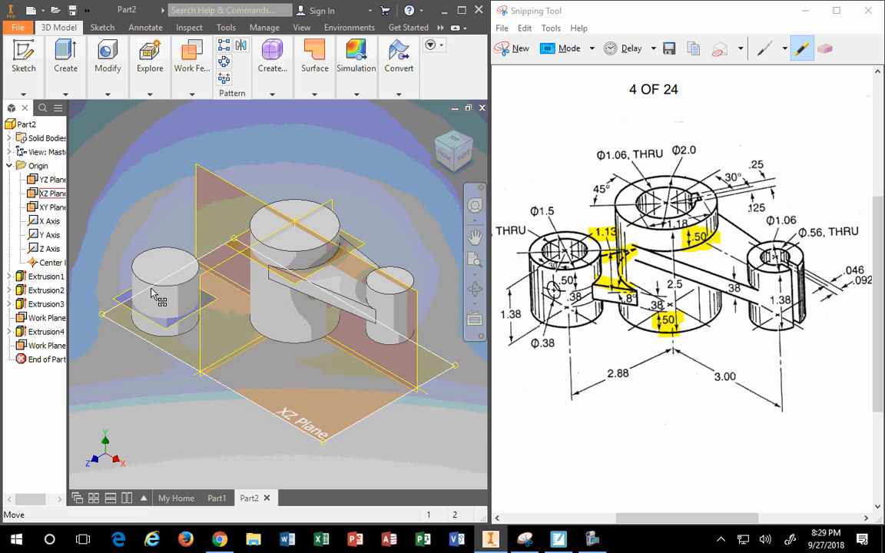
click(51, 263)
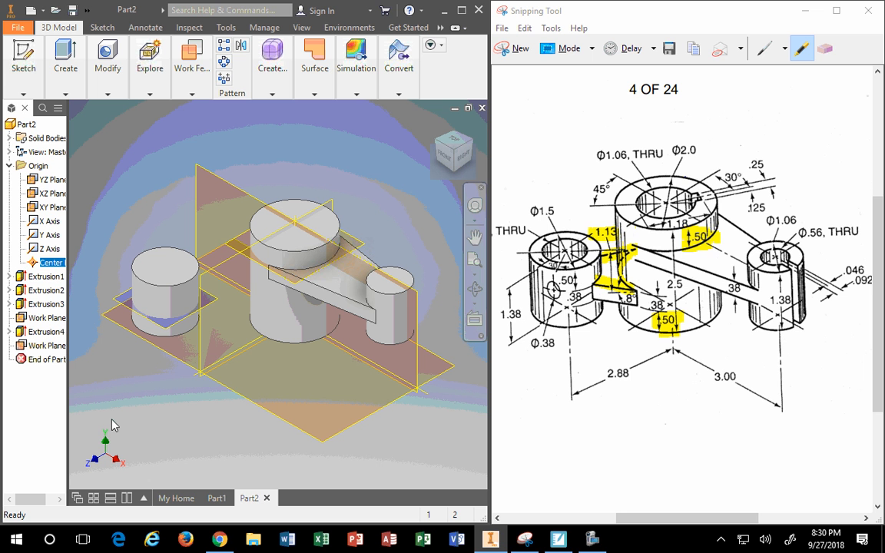
click(128, 299)
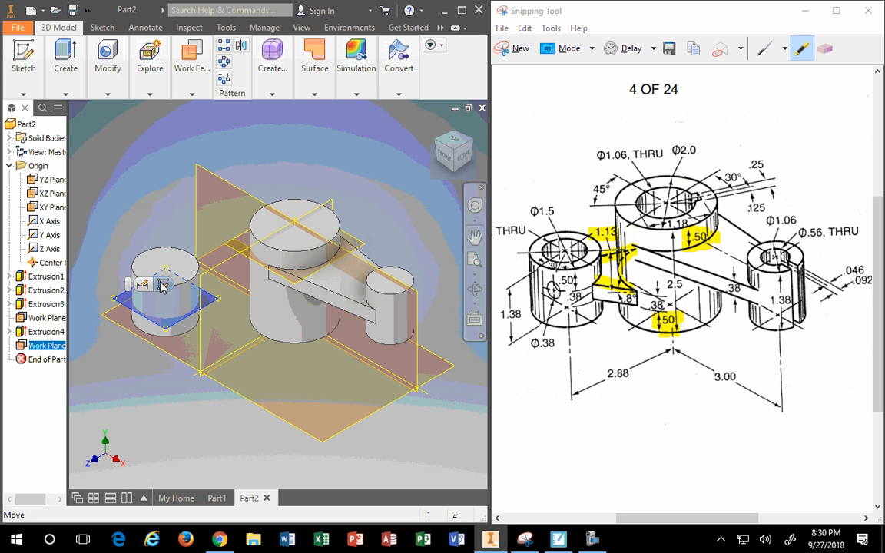
click(162, 285)
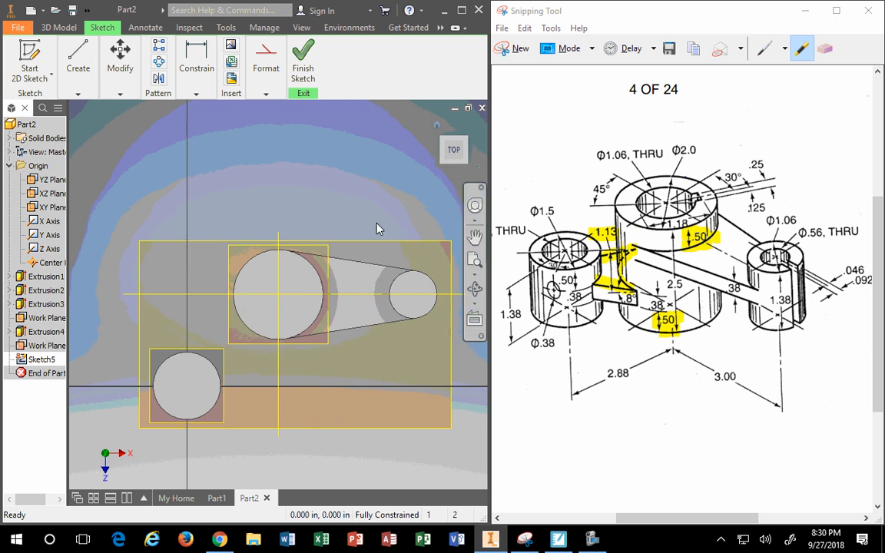
Sketch a sloping line from the central cylinder's outer side to the separate cylinder as the second arm's first edge
click(78, 59)
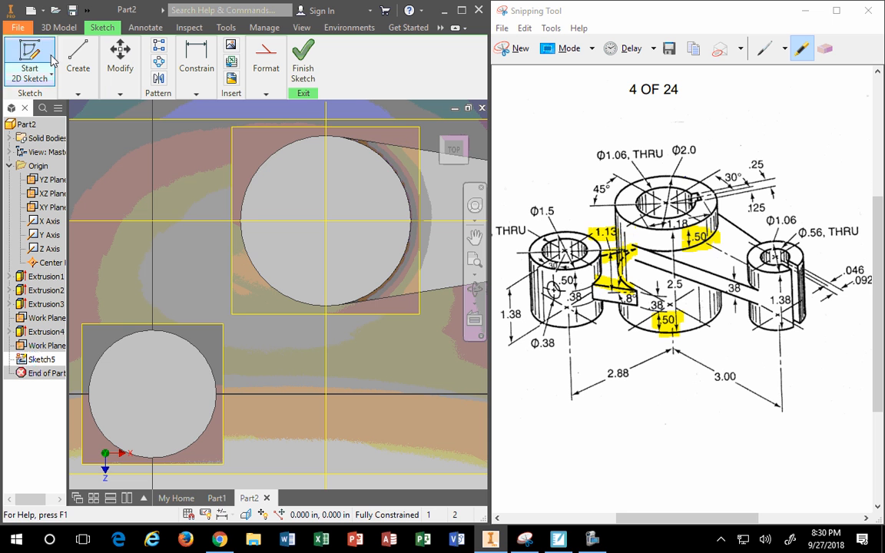
click(84, 62)
click(73, 127)
scroll(135, 226, down, 2)
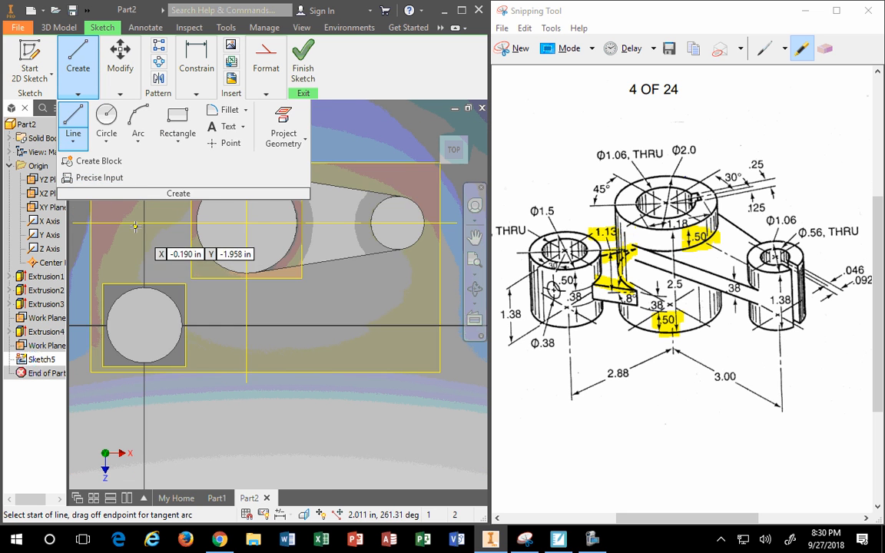
scroll(157, 232, down, 2)
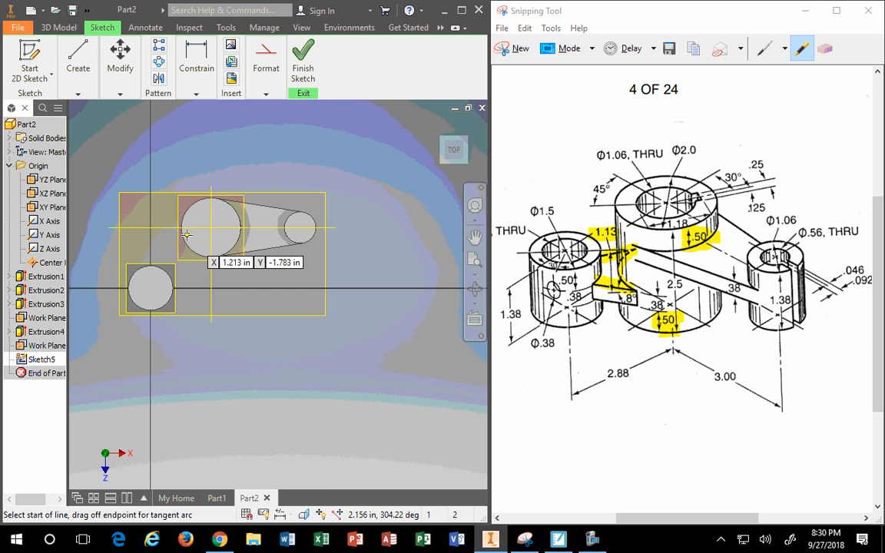
click(186, 230)
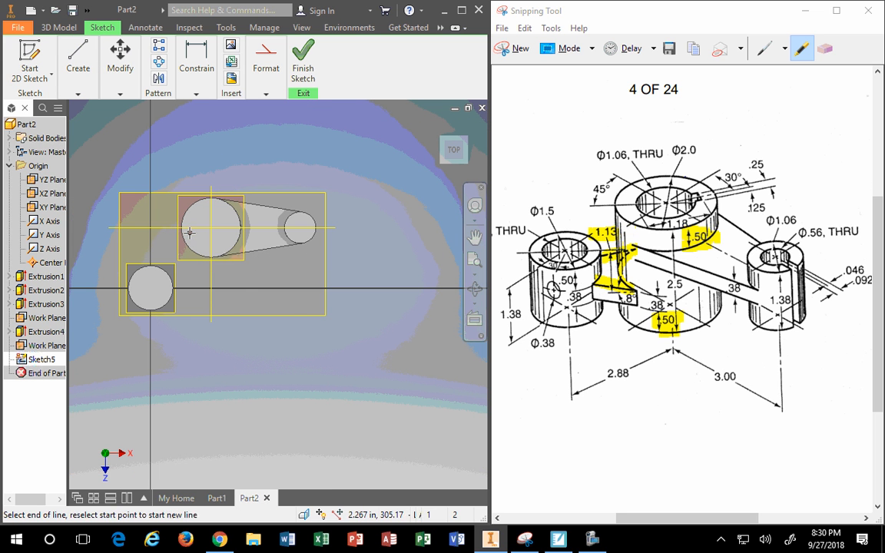
click(164, 269)
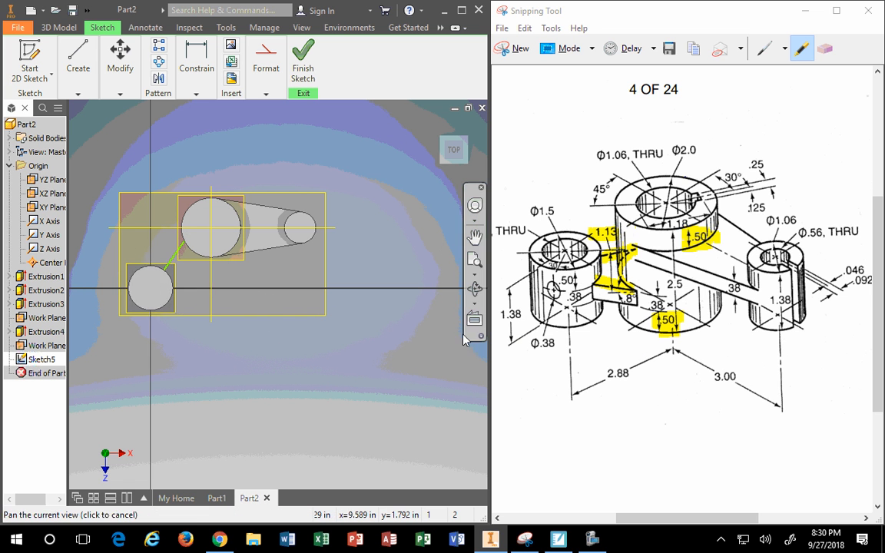
key(Escape)
Sketch the second arm's other edge as a line about 1.9 in long at about 41° from the separate cylinder to the central cylinder
key(l)
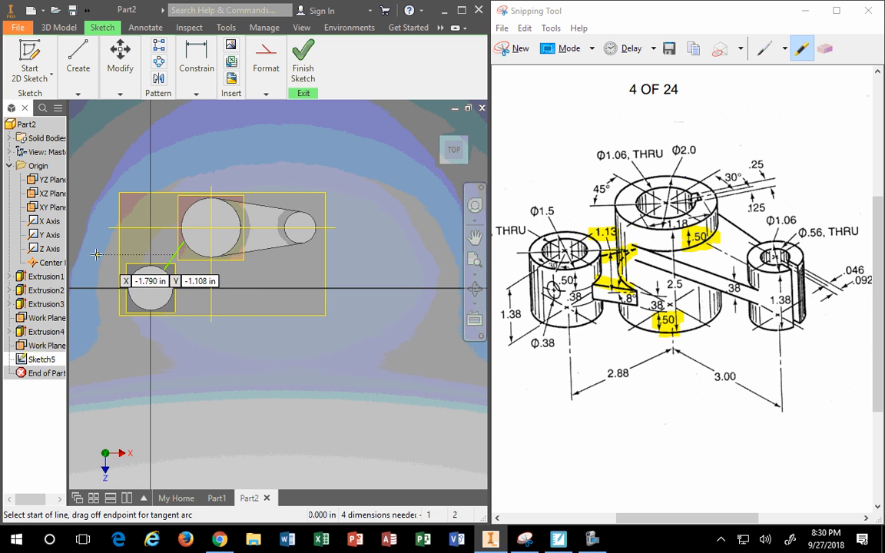
click(164, 288)
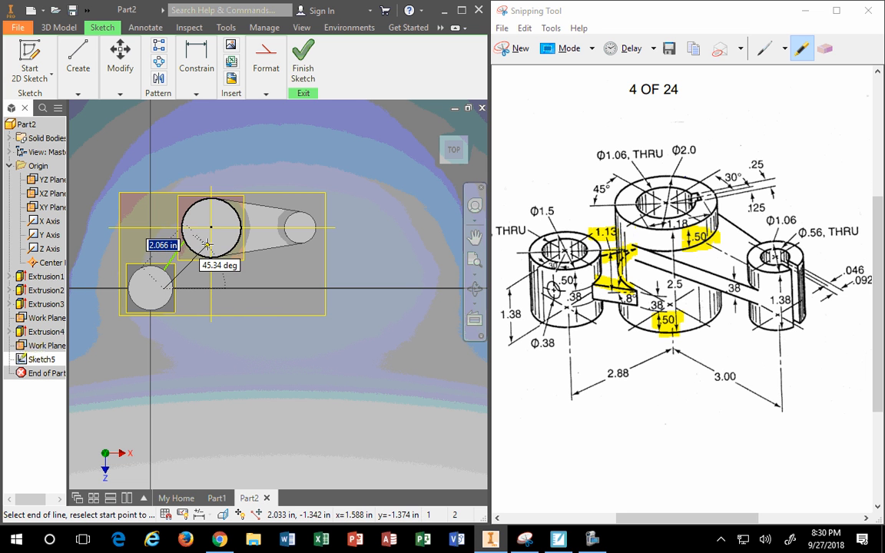
scroll(208, 242, down, 2)
scroll(204, 246, up, 5)
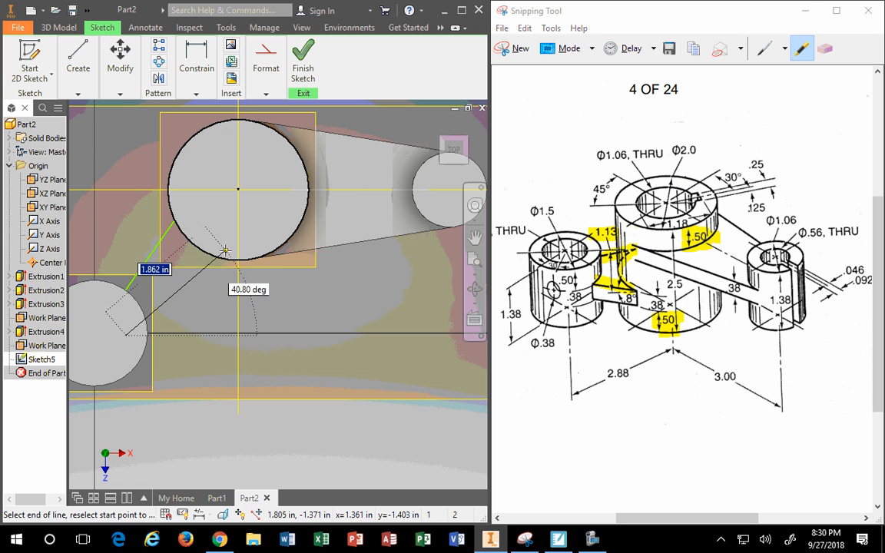
click(228, 247)
key(Escape)
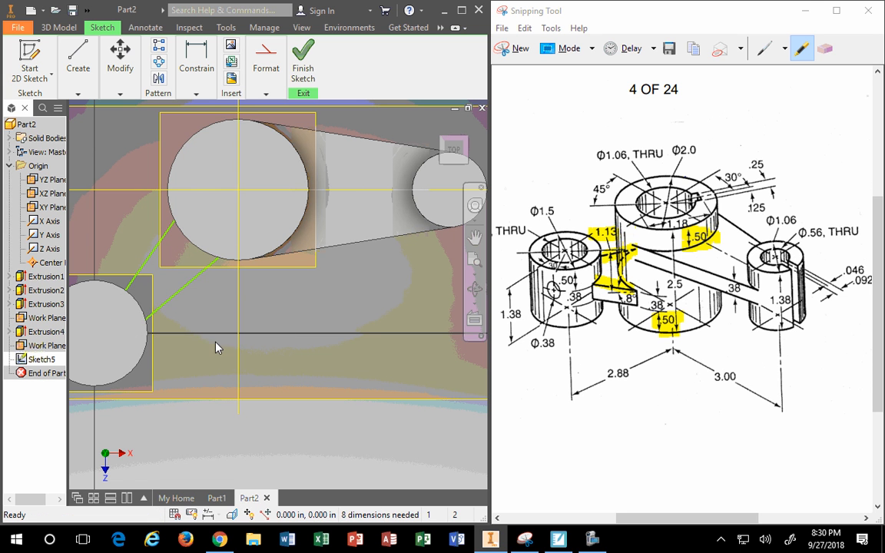
click(443, 163)
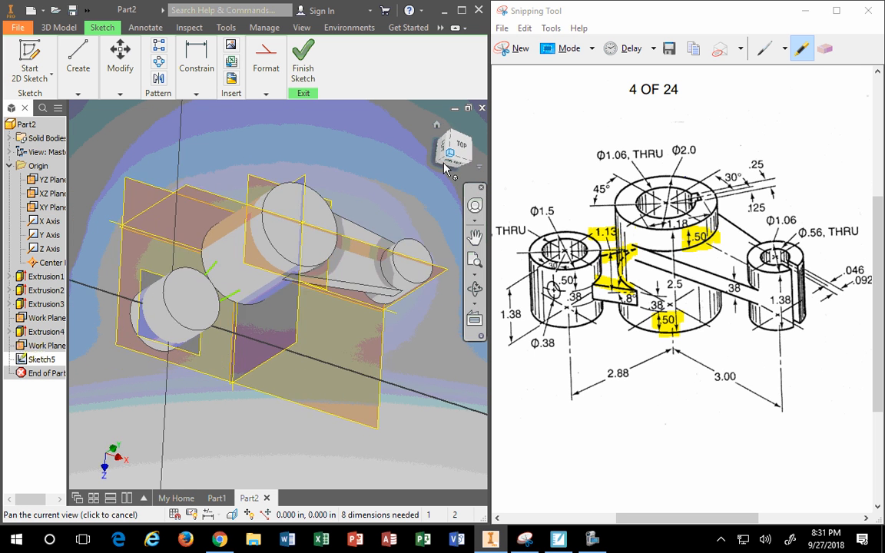
click(436, 127)
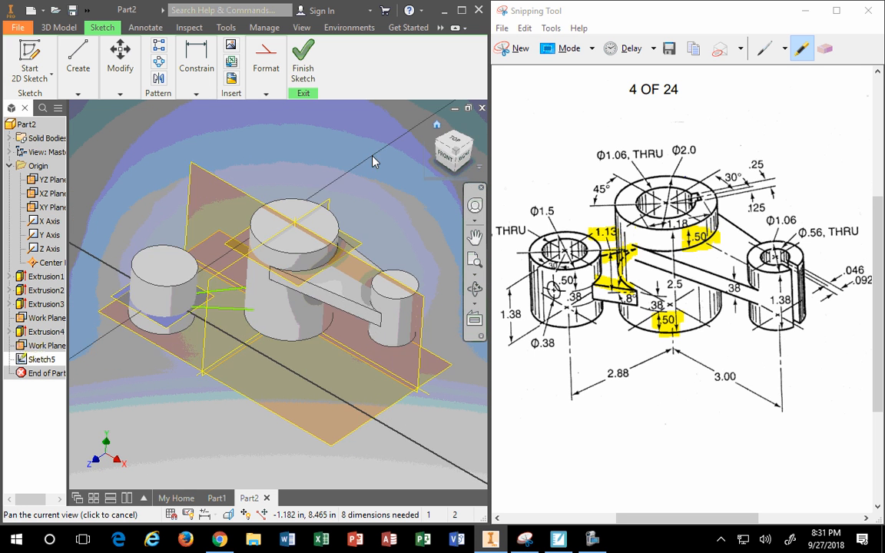
Try to trim the second arm's lower edge line inside the separate cylinder, and undo the trim
scroll(244, 302, down, 5)
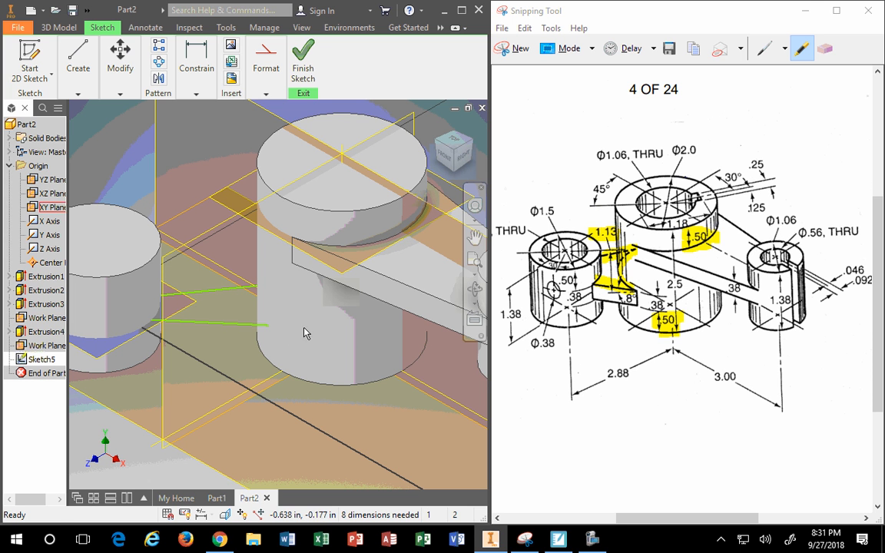
click(195, 67)
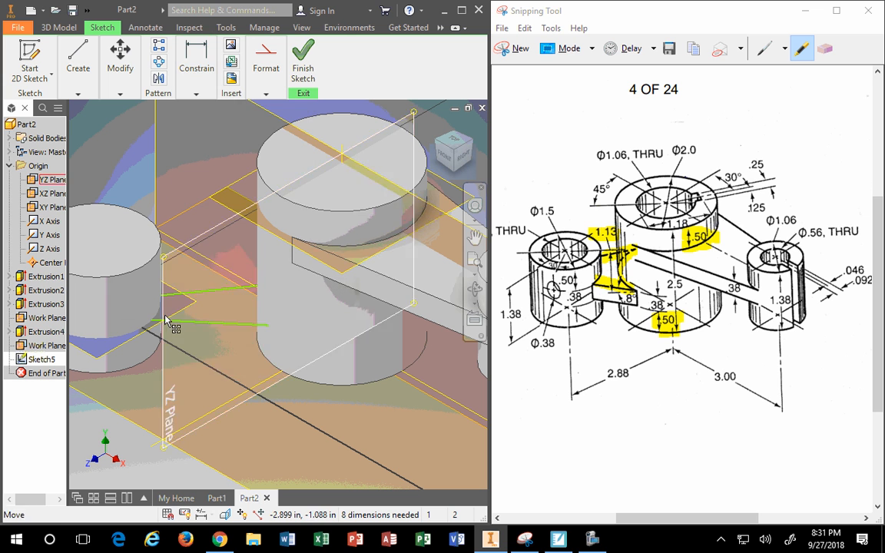
click(212, 68)
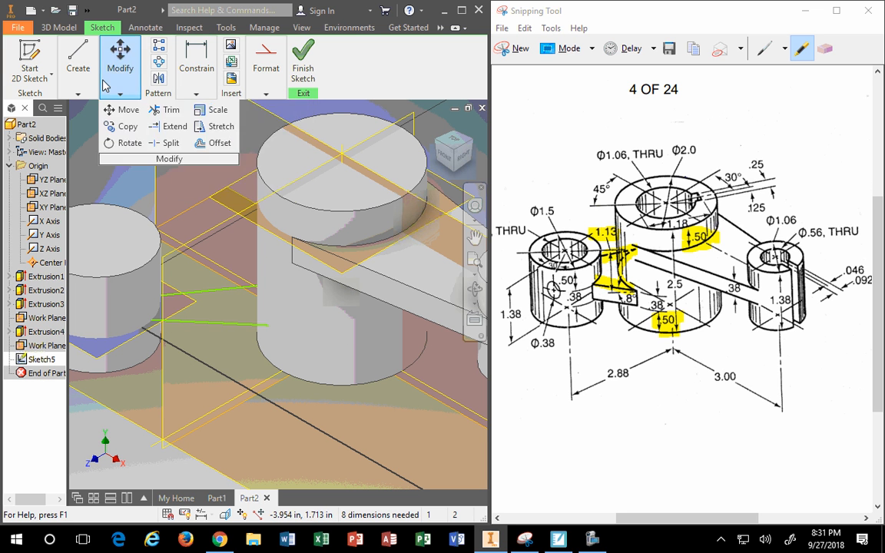
mouse_move(121, 92)
click(168, 110)
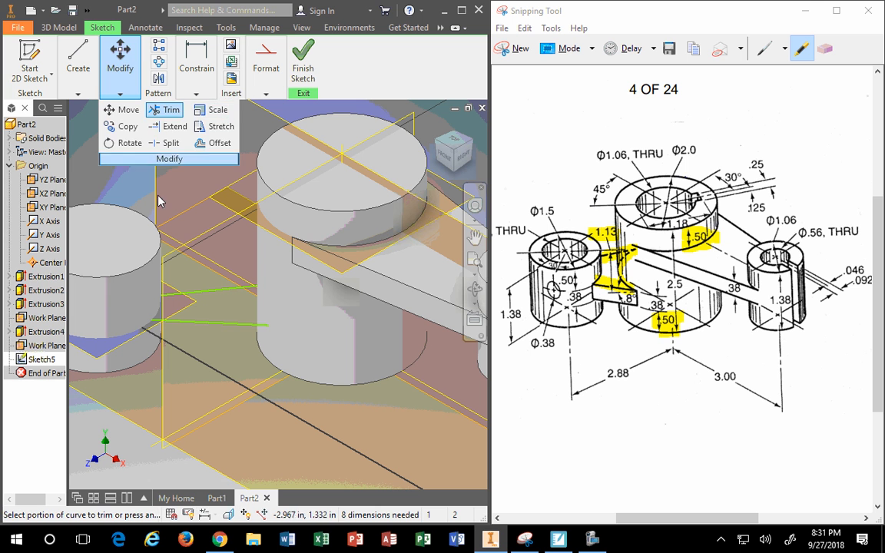
click(138, 321)
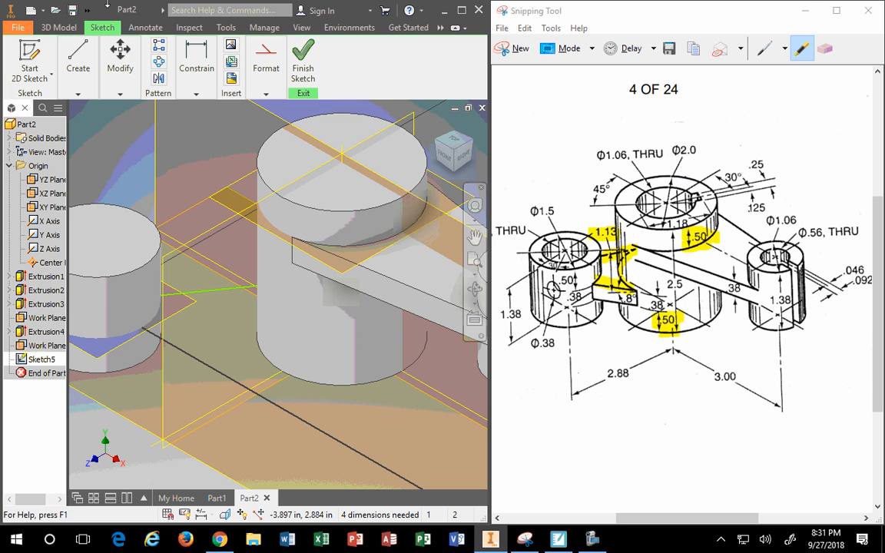
click(86, 10)
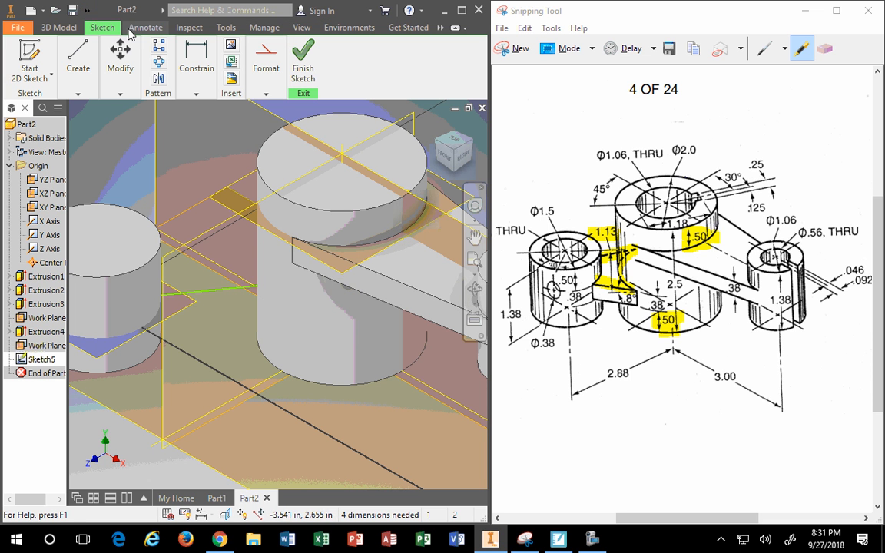
click(87, 11)
click(90, 26)
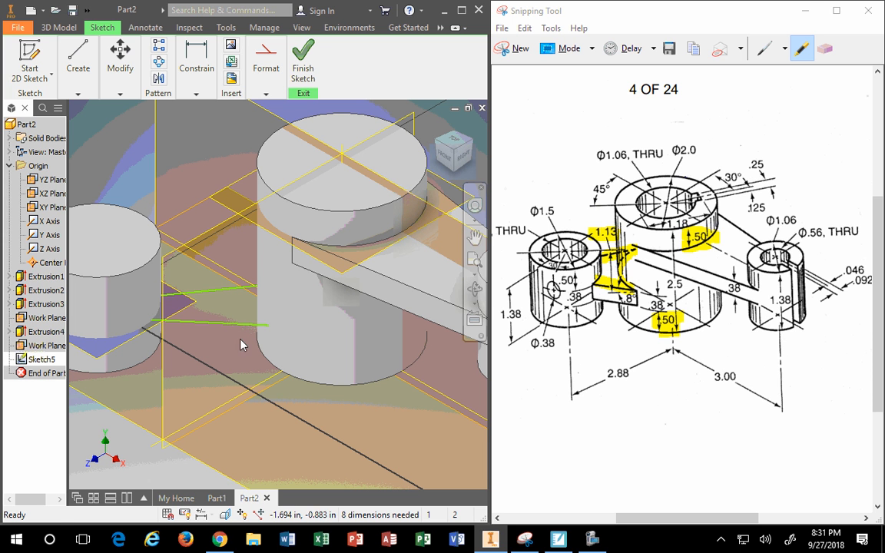
Maximize the modeling window so that it fills the whole screen
click(196, 91)
click(117, 95)
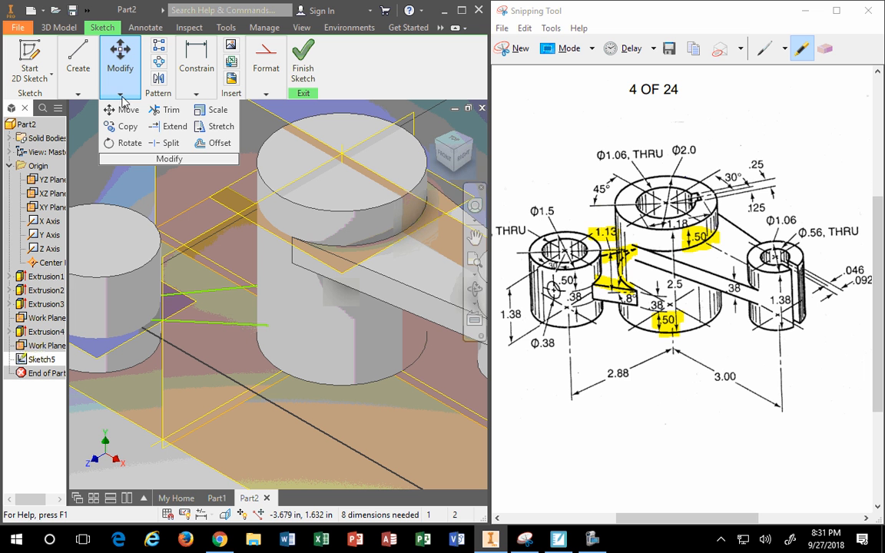
middle_click(486, 118)
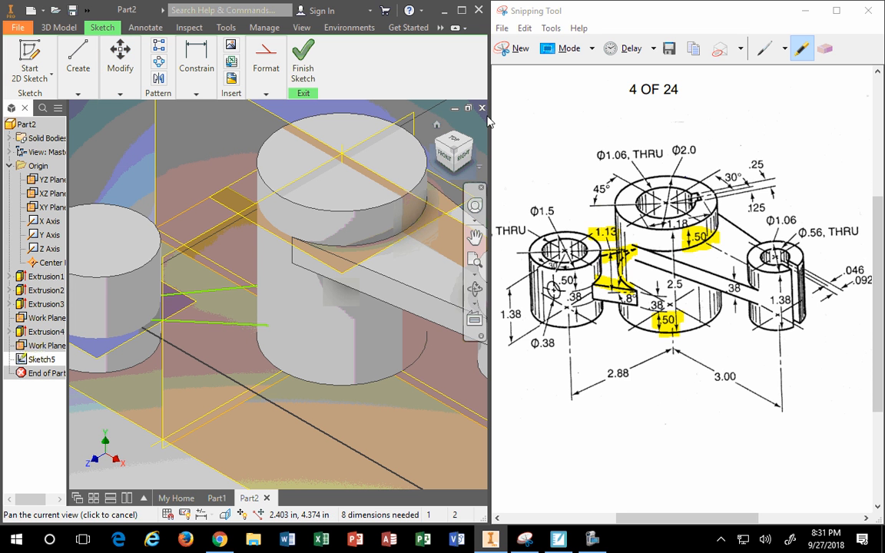
click(462, 10)
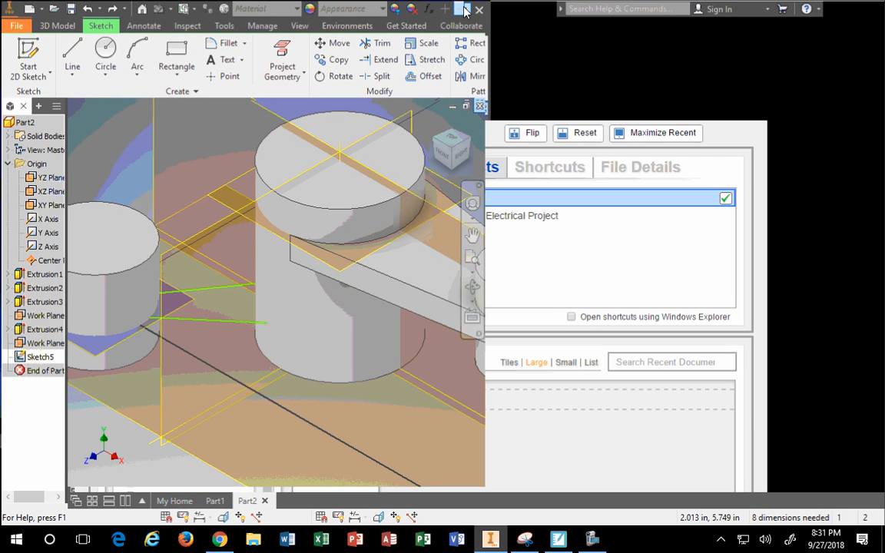
click(463, 9)
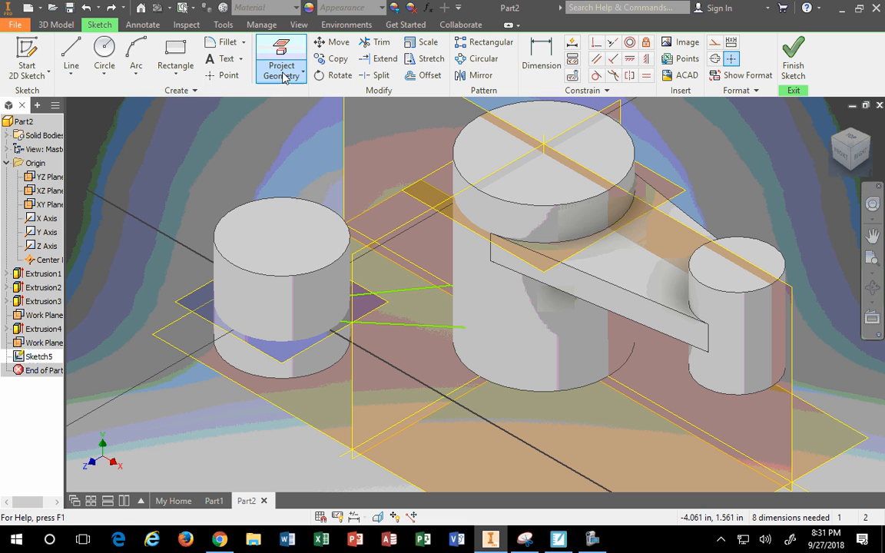
Project the outlines of the central cylinder and the separate 1.5 in diameter cylinder into the arm sketch
click(289, 75)
click(299, 95)
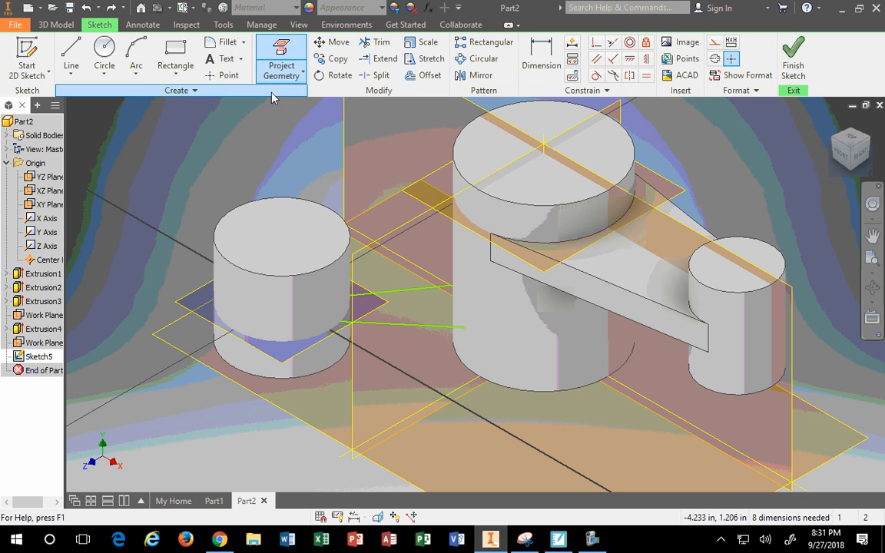
click(504, 205)
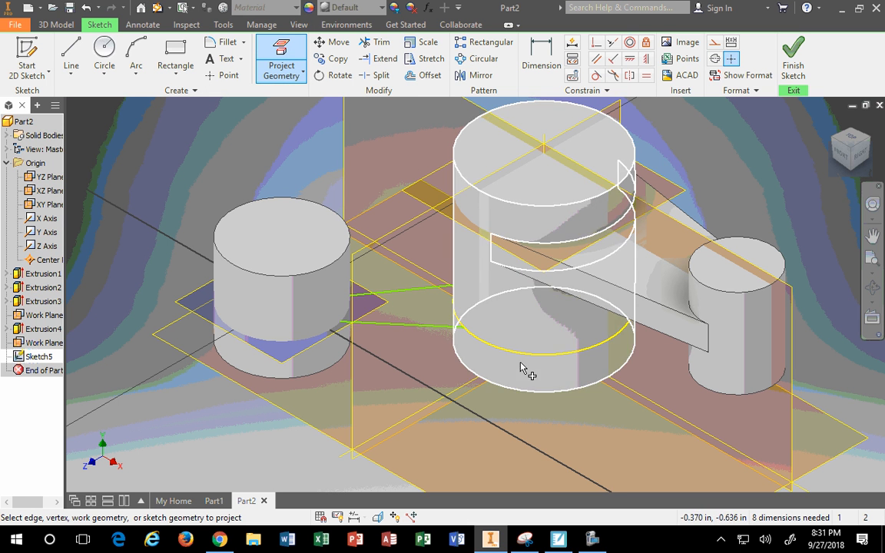
click(338, 335)
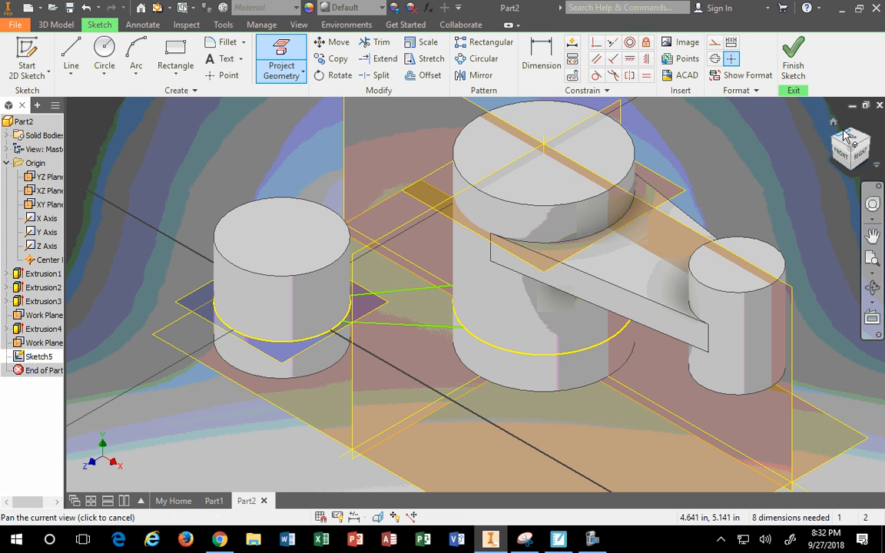
View the sketch plane from straight above and examine where the arm's edge lines meet the two cylinders
click(869, 317)
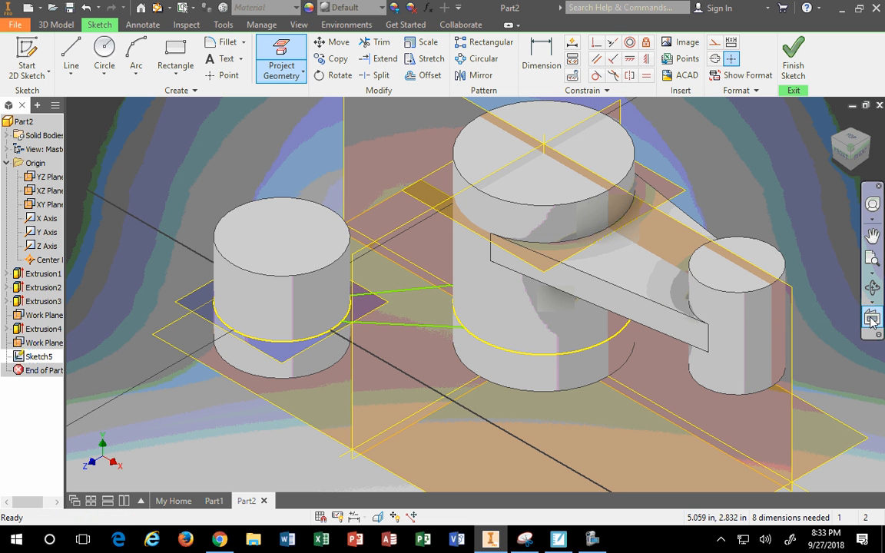
click(871, 320)
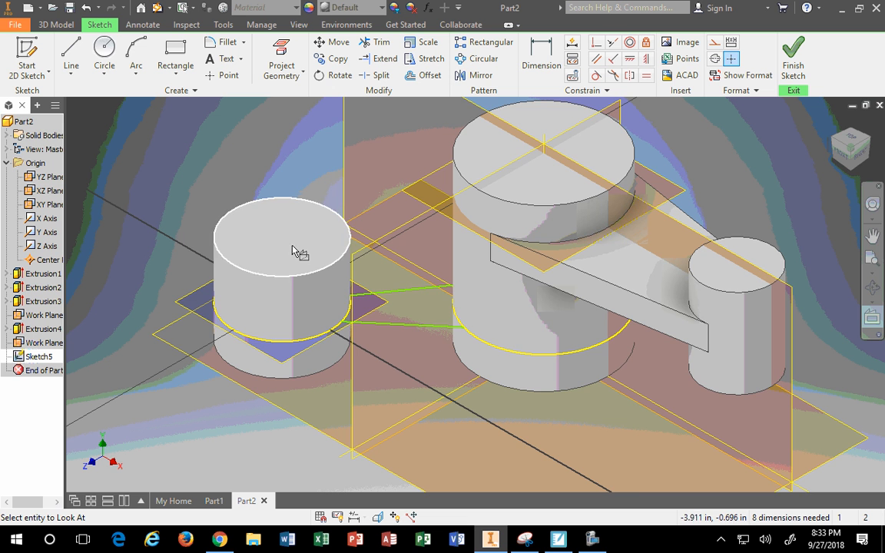
click(379, 324)
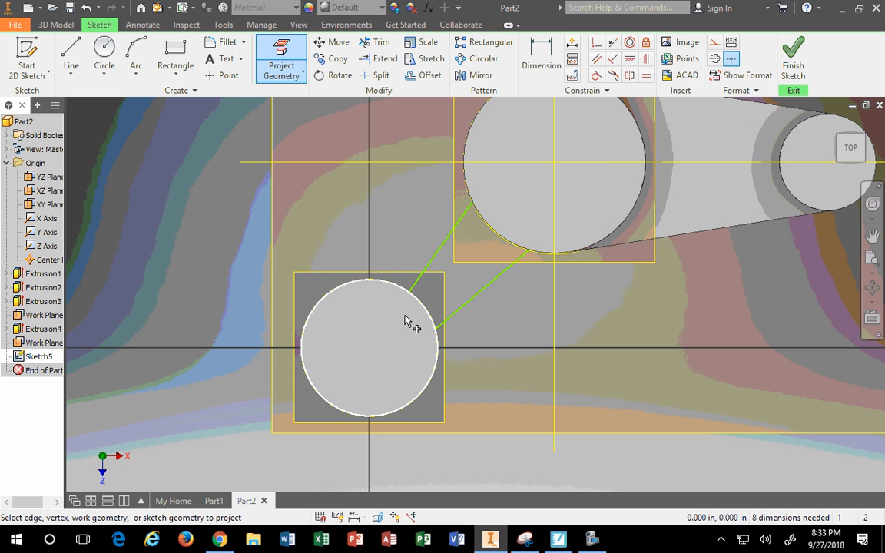
mouse_move(426, 340)
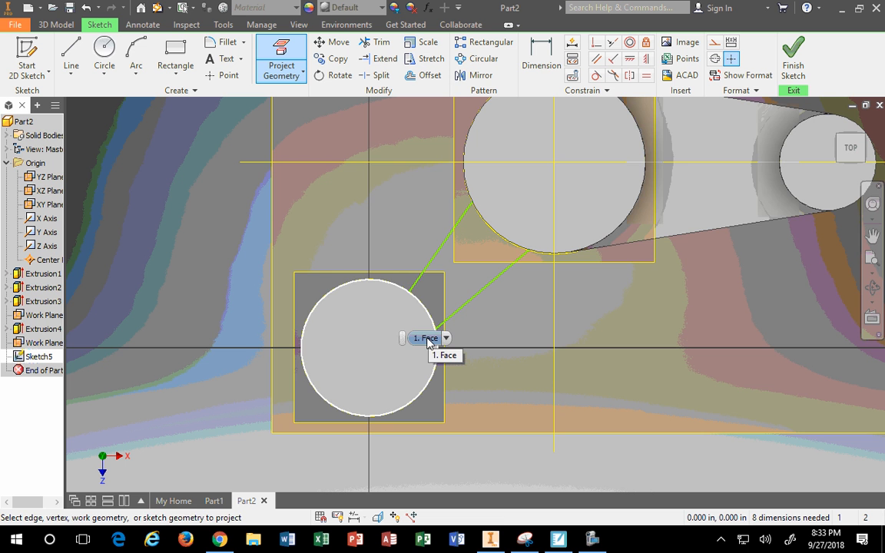
click(851, 147)
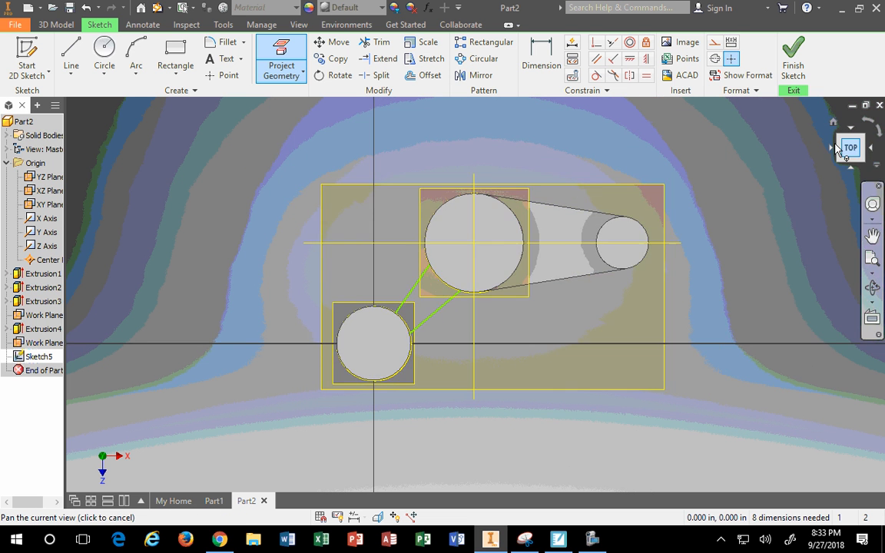
scroll(426, 343, up, 5)
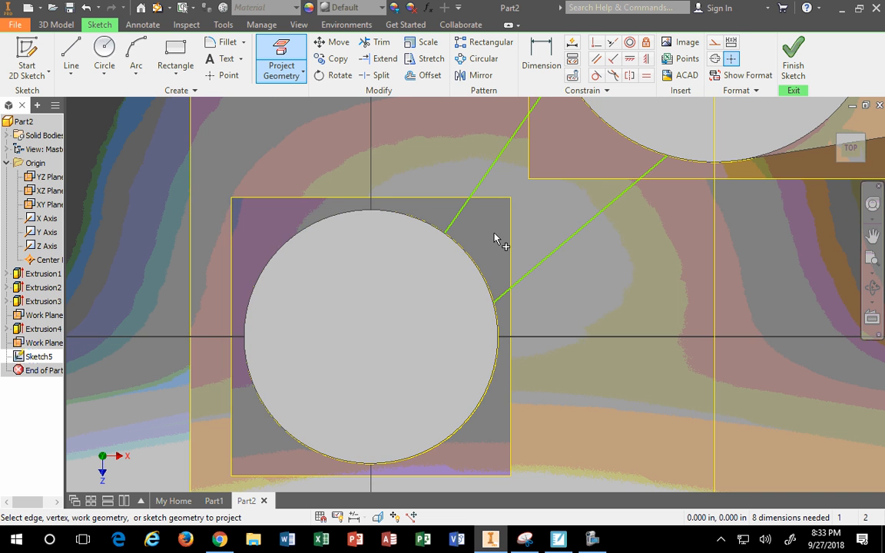
scroll(495, 238, up, 3)
scroll(497, 239, down, 4)
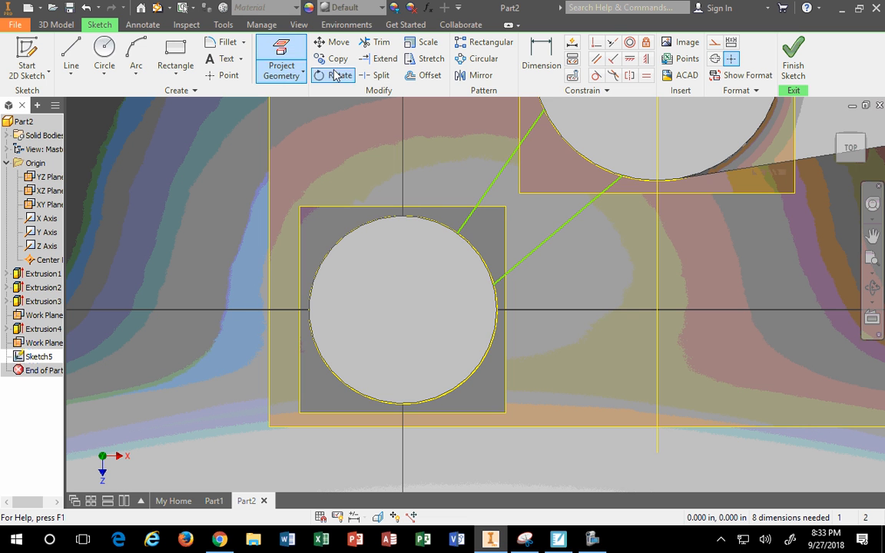
click(375, 42)
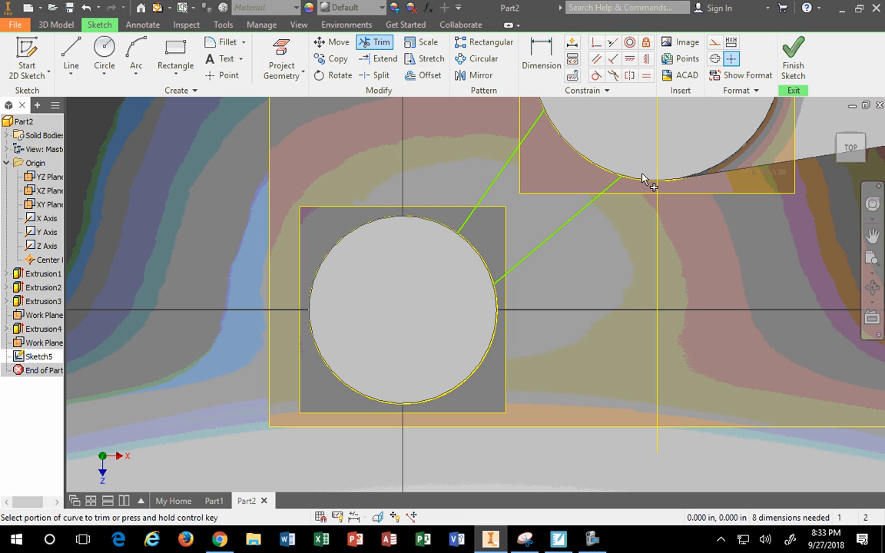
scroll(693, 239, down, 5)
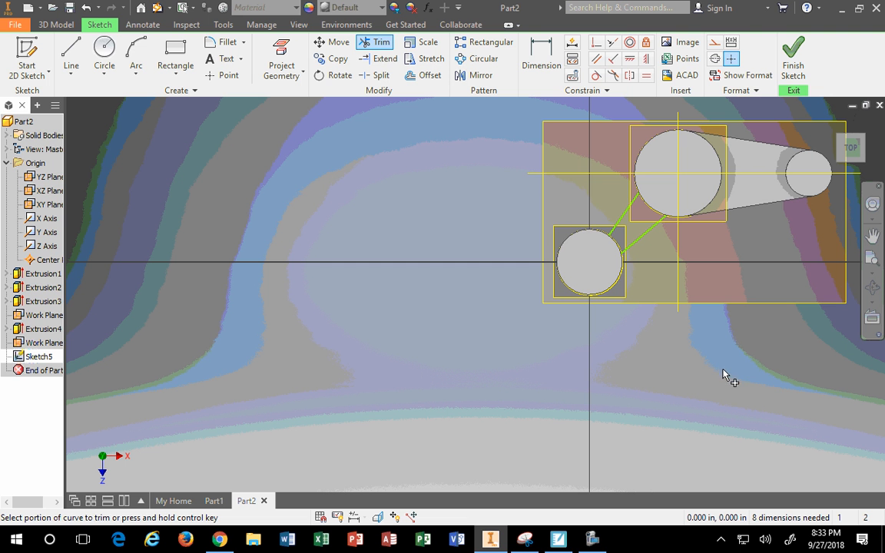
key(Escape)
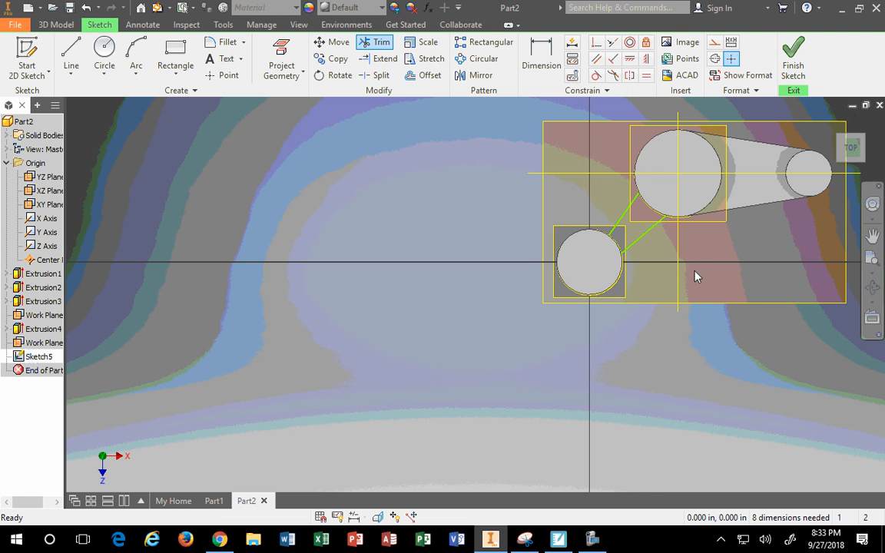
Change the model's visual style to Wireframe so the arm sketch can be seen through the cylinders
scroll(712, 221, up, 3)
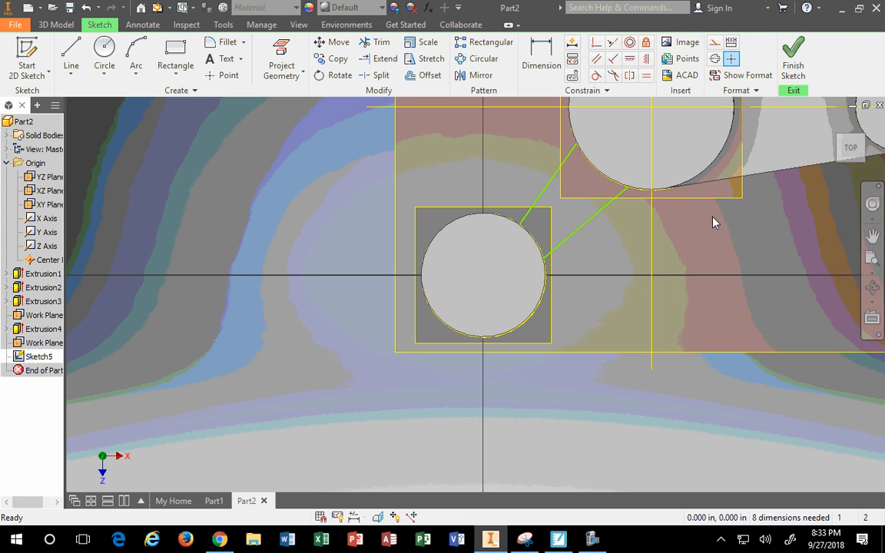
middle_drag(706, 268, 491, 286)
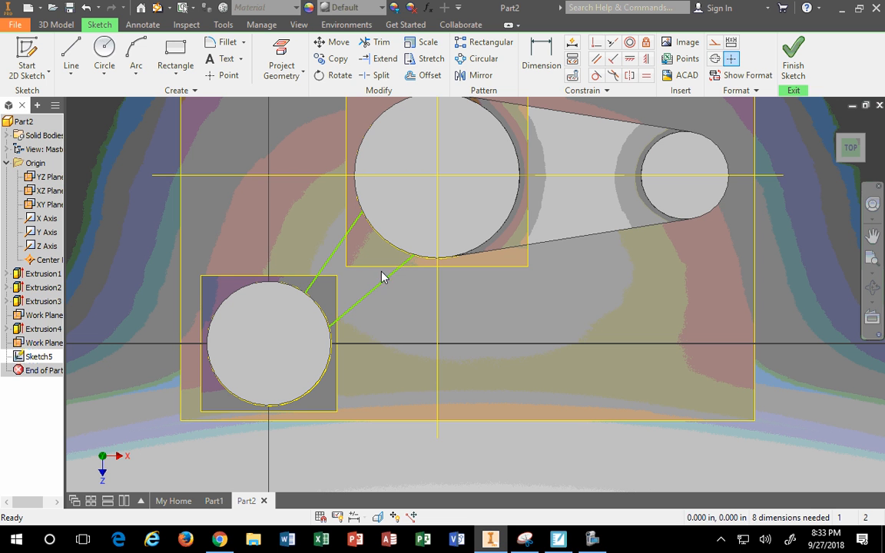
drag(381, 282, 428, 251)
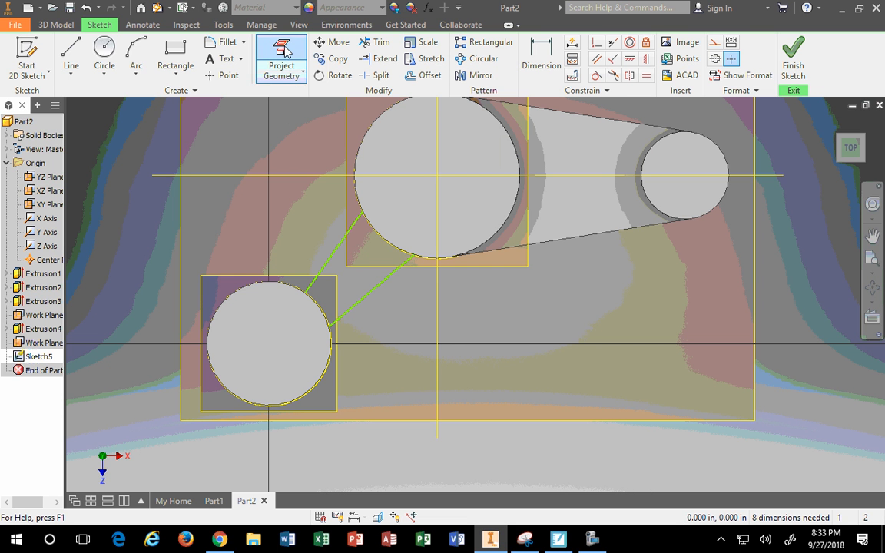
click(305, 25)
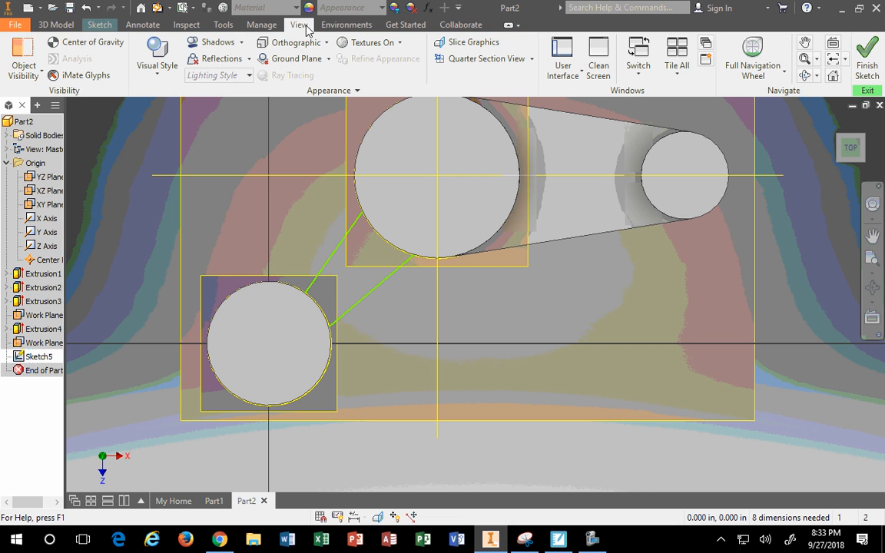
click(157, 77)
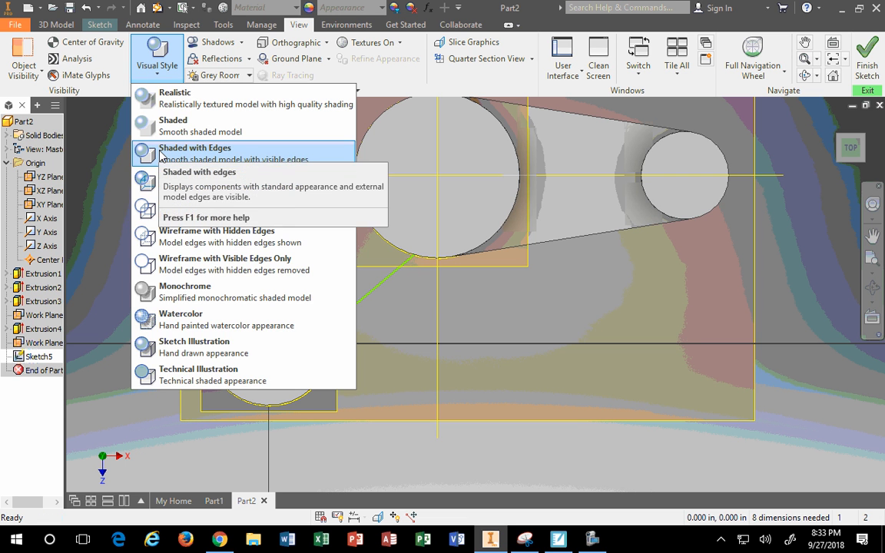
click(173, 206)
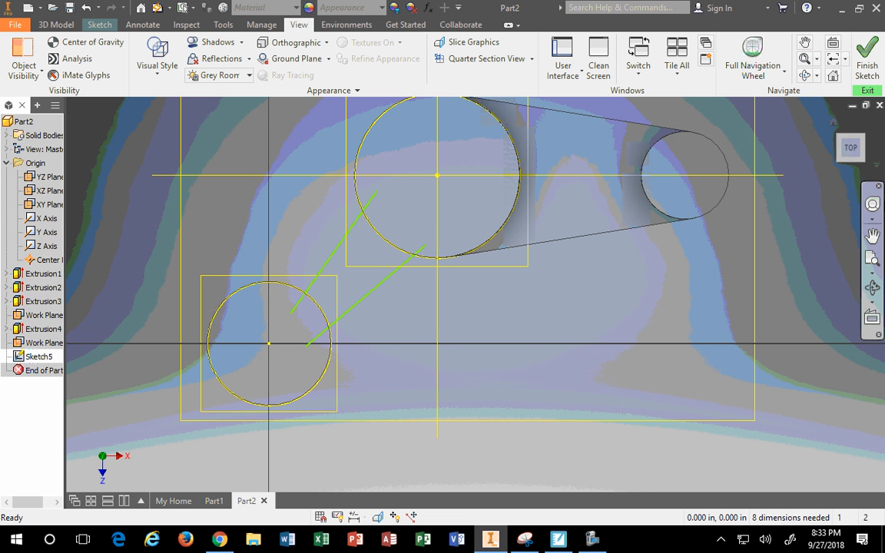
Inspect the arm's edge lines and projected circles in the home view and upright top view
click(836, 126)
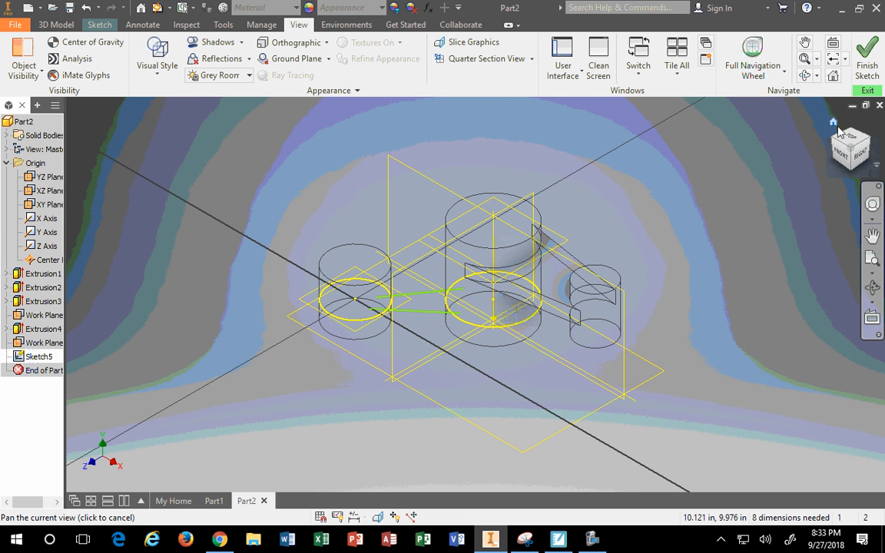
scroll(470, 367, down, 2)
scroll(470, 368, up, 8)
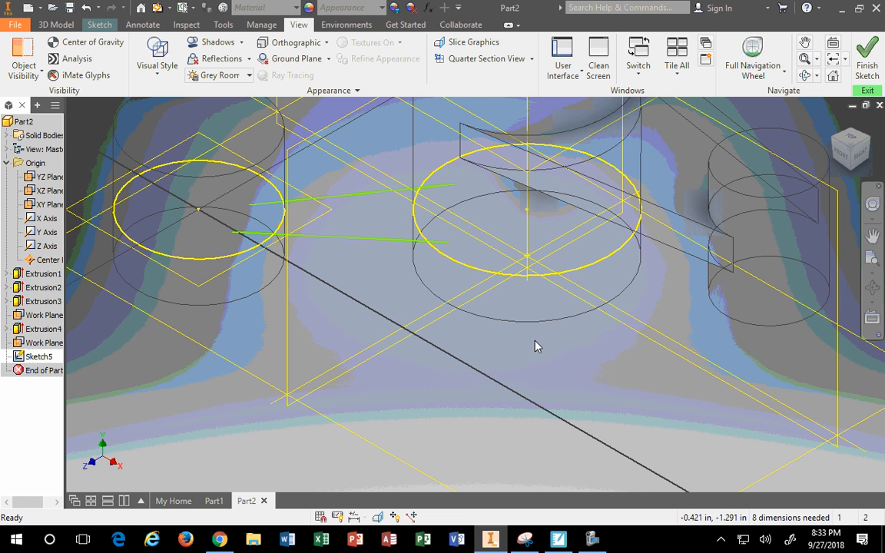
click(850, 138)
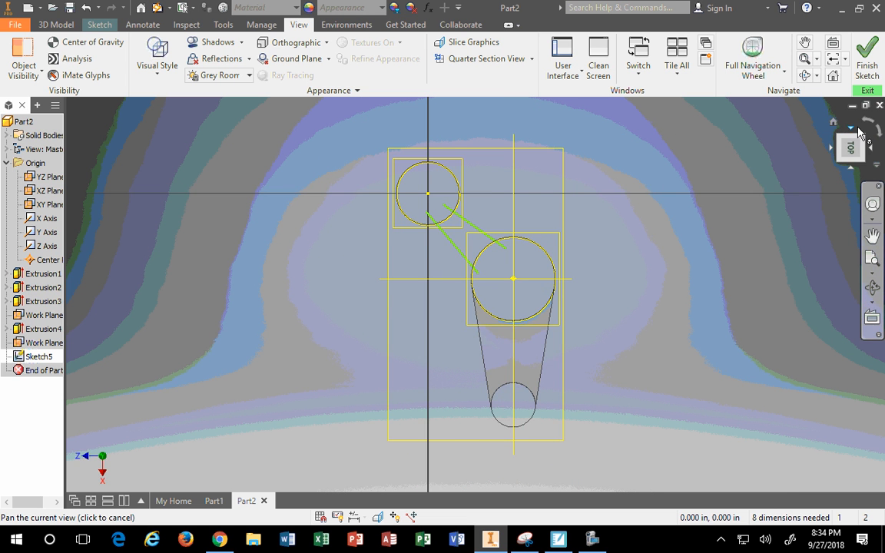
click(867, 123)
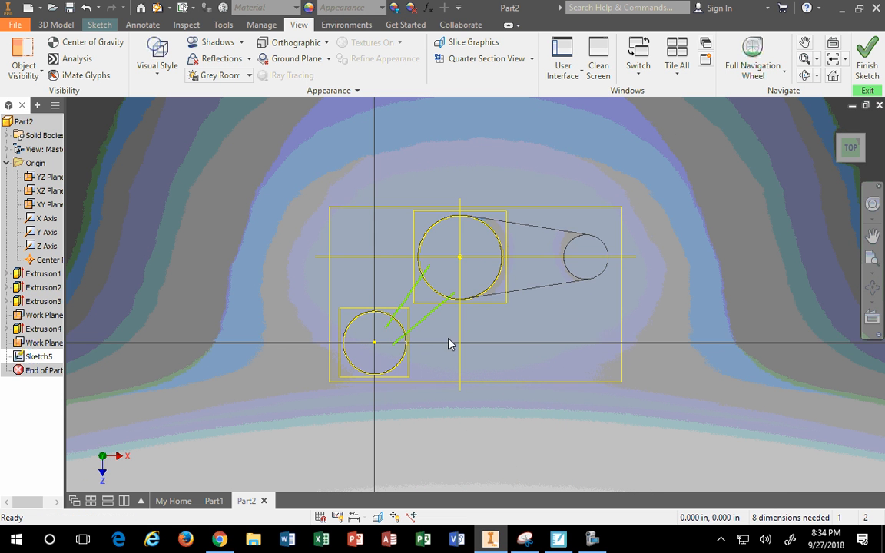
scroll(438, 329, down, 3)
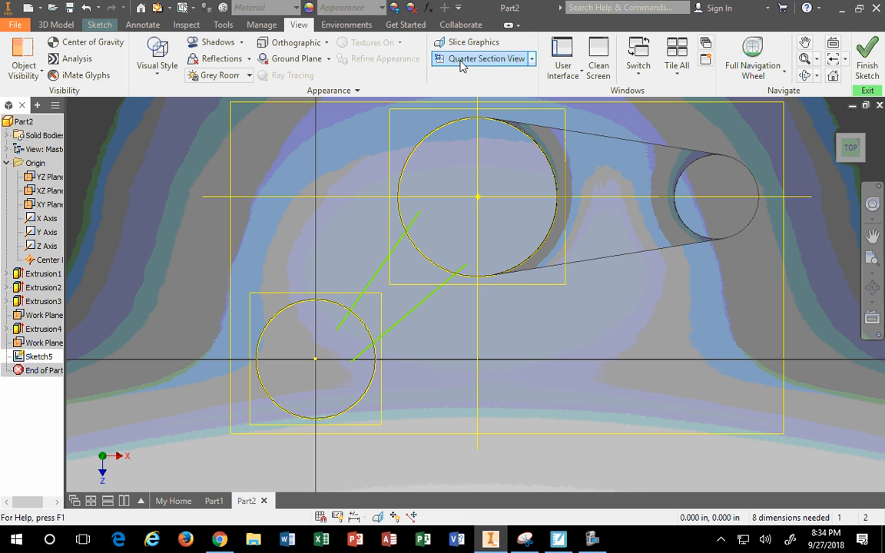
Trim both ends of the arm's two edge lines where they extend inside the projected cylinder circles
click(54, 25)
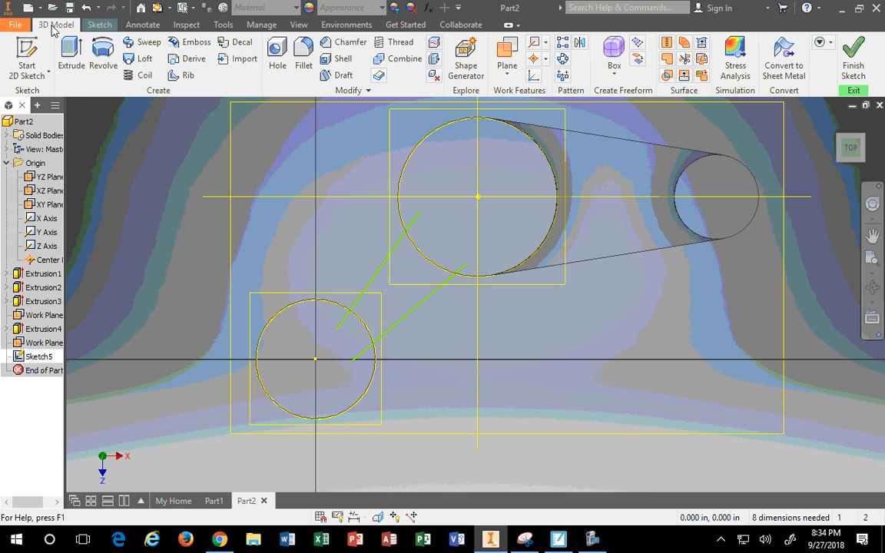
click(99, 25)
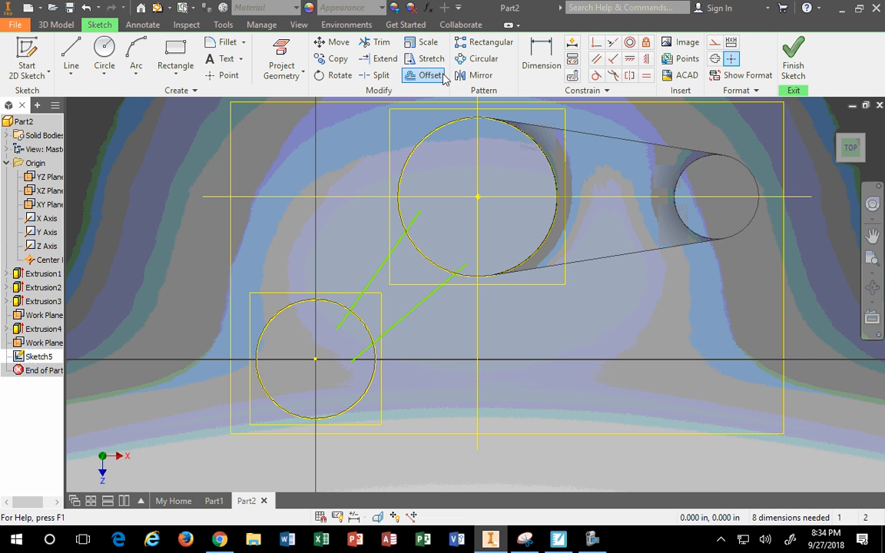
click(376, 41)
click(415, 223)
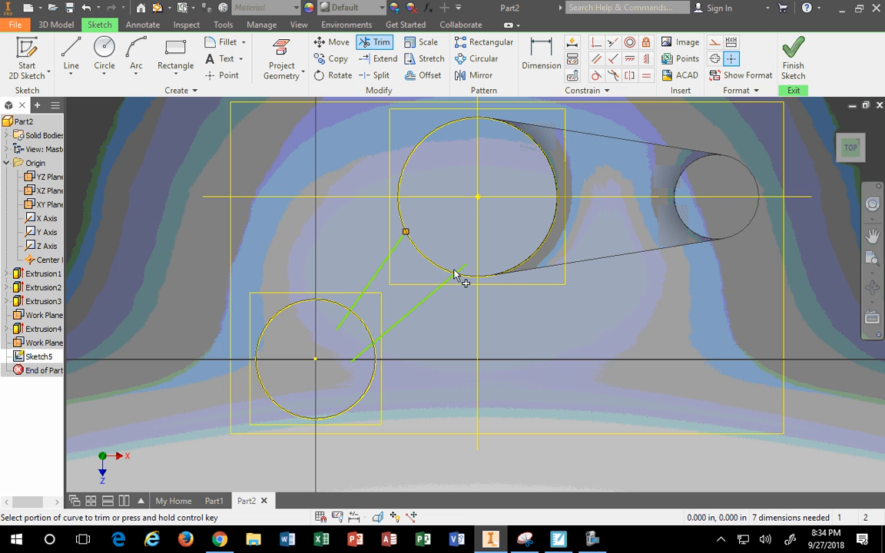
click(460, 270)
click(363, 353)
click(344, 320)
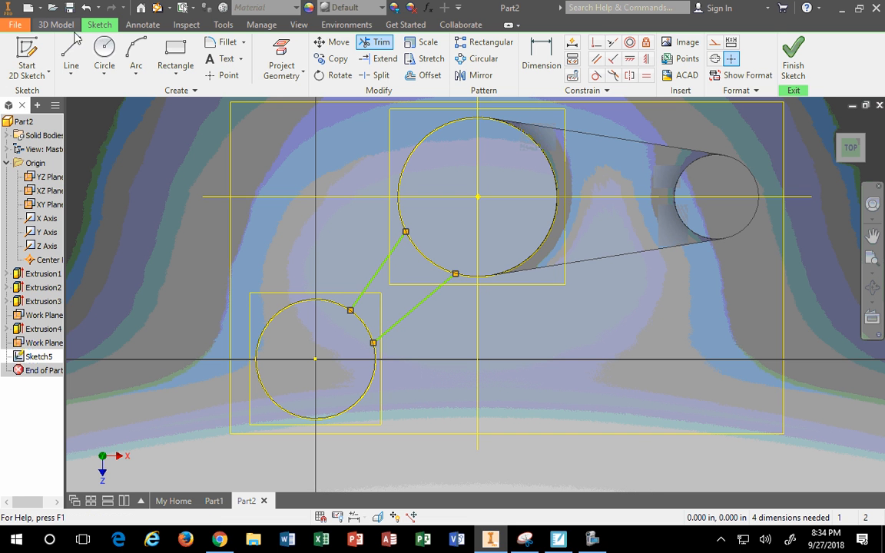
Switch to the 4 OF 24 drawing in Snipping Tool and highlight the arm's 1.13 width dimension
click(533, 55)
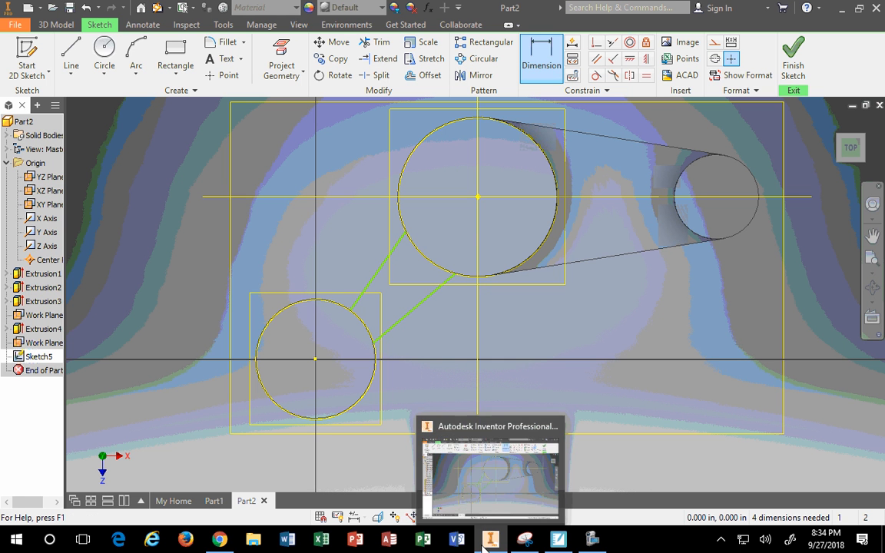
mouse_move(225, 543)
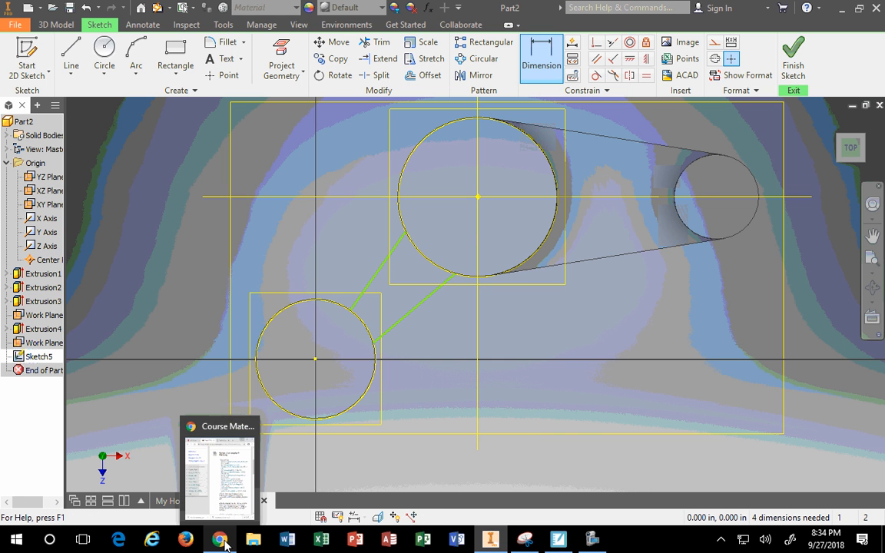
click(524, 538)
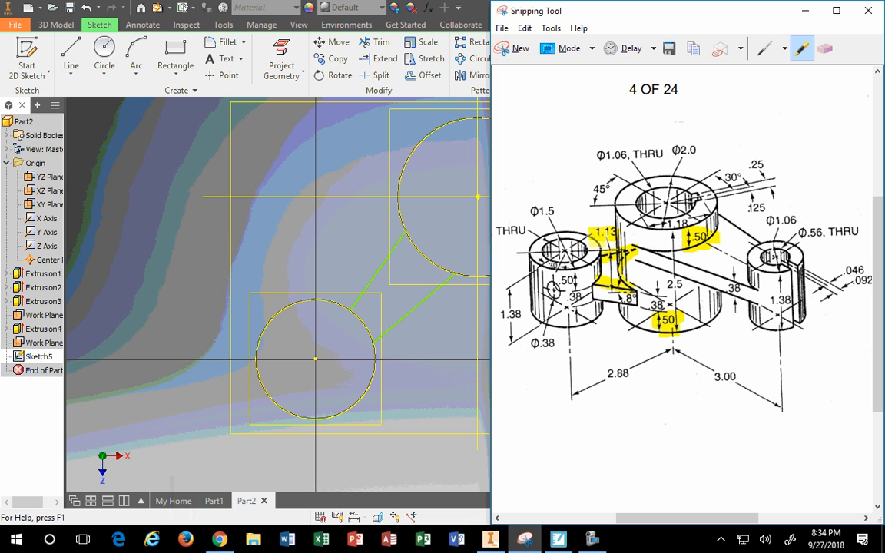
drag(599, 229, 616, 229)
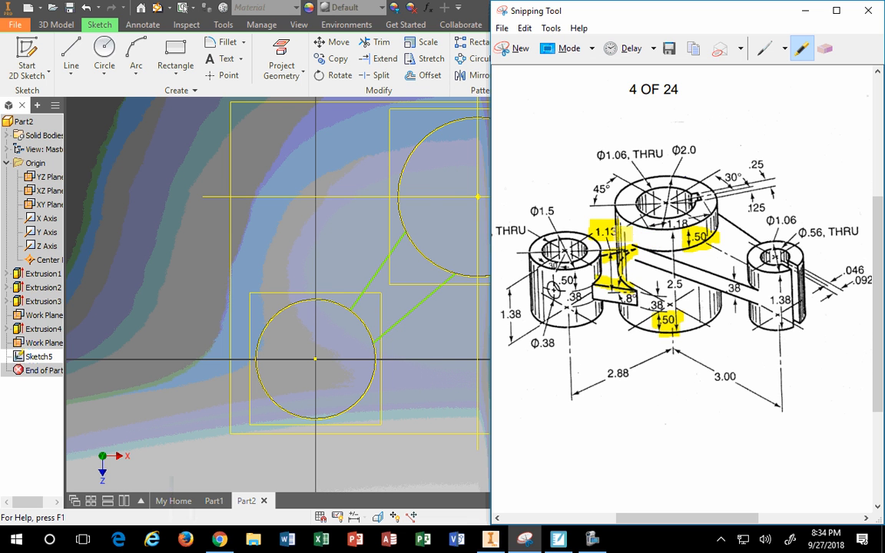
click(256, 224)
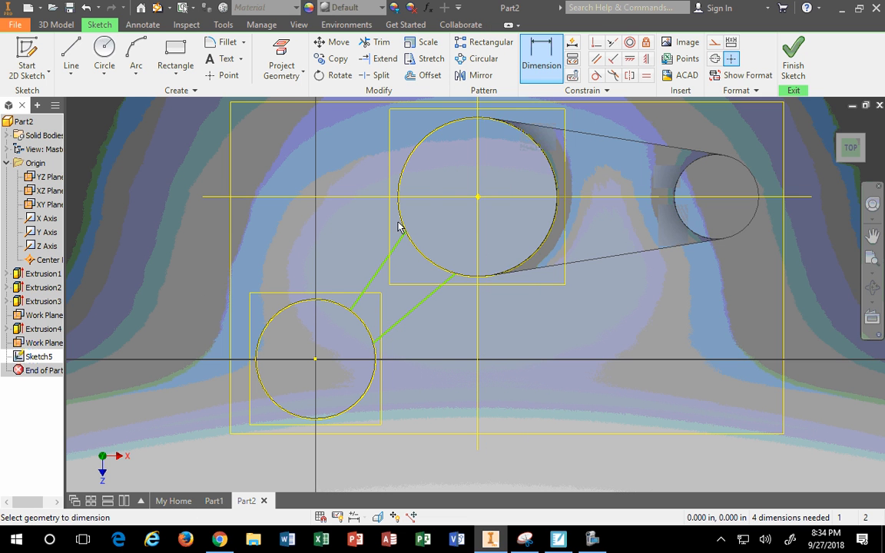
scroll(410, 237, up, 6)
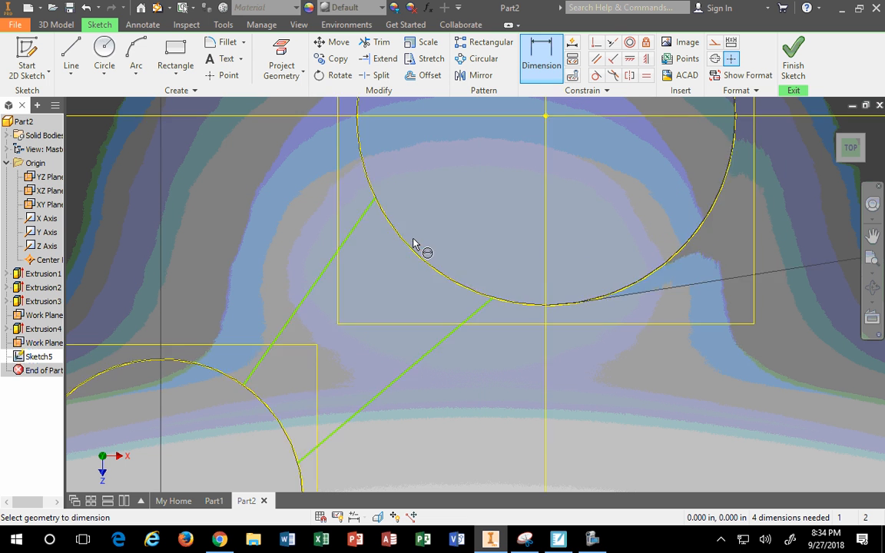
scroll(275, 130, down, 3)
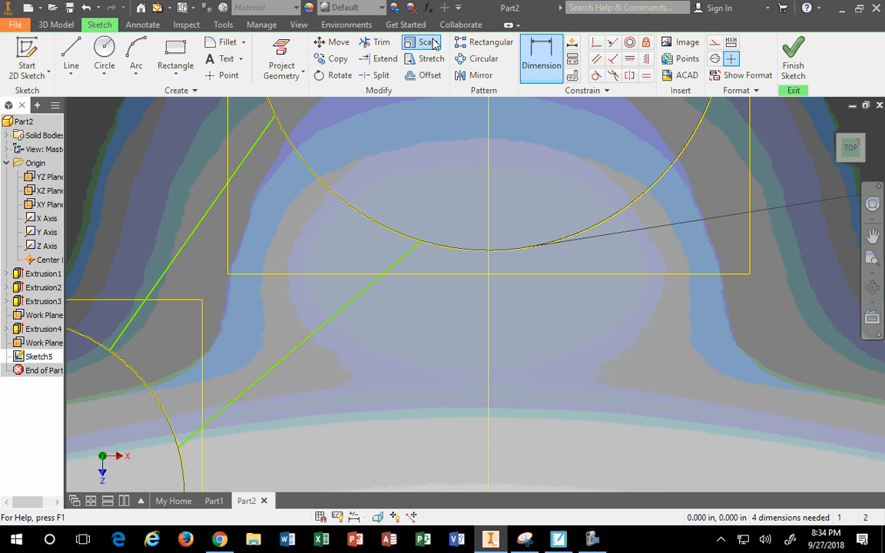
click(533, 61)
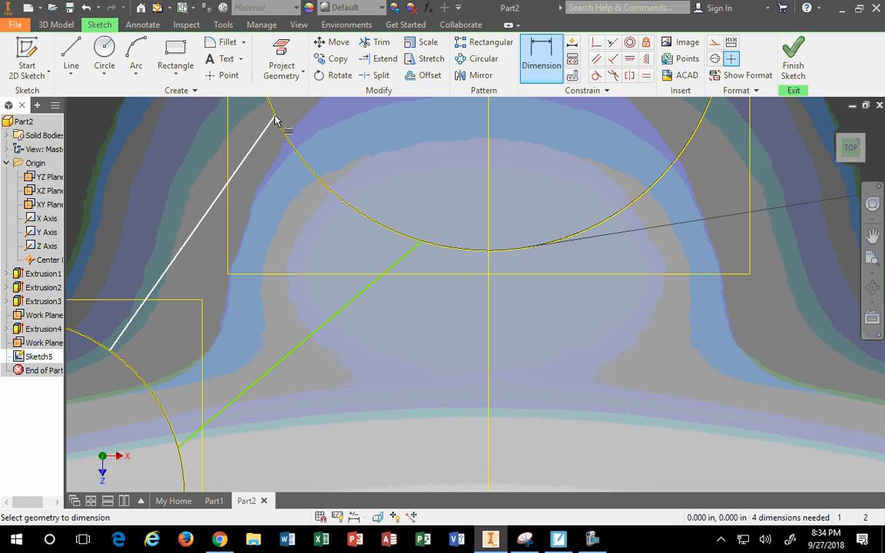
click(267, 131)
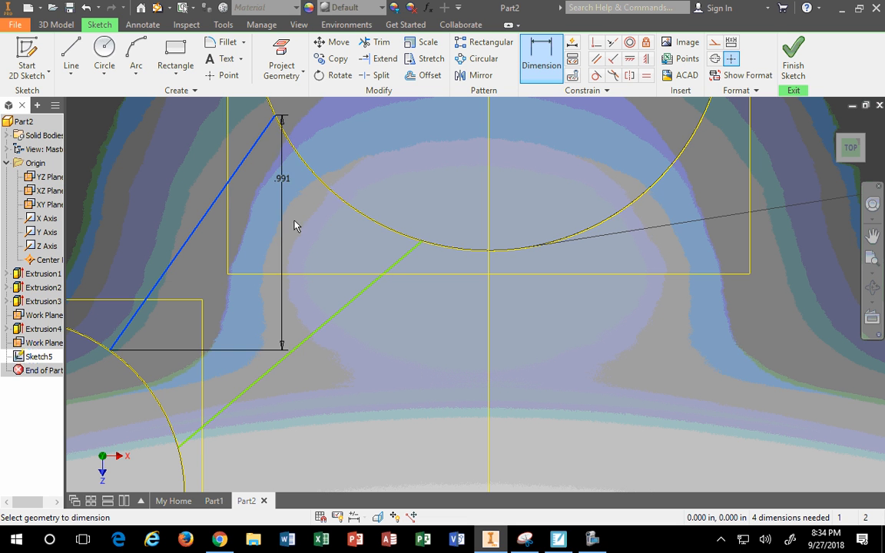
click(397, 263)
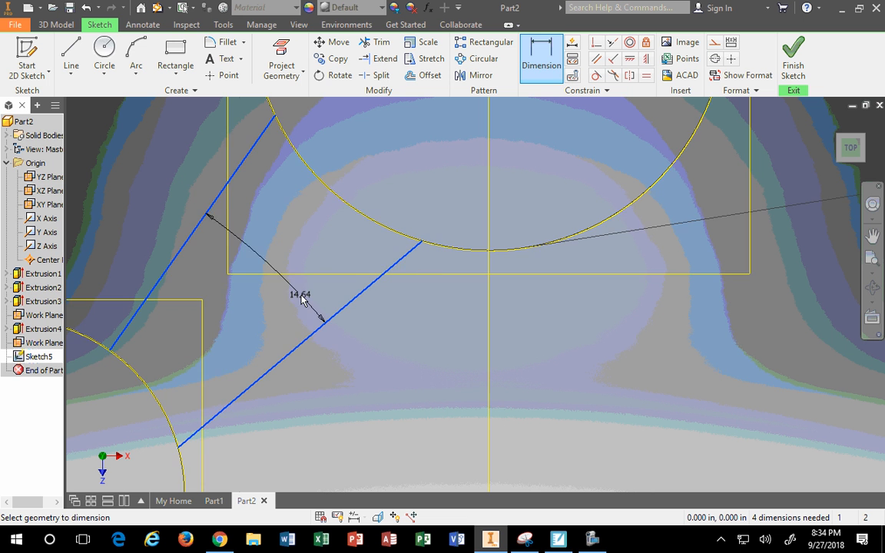
scroll(299, 294, down, 5)
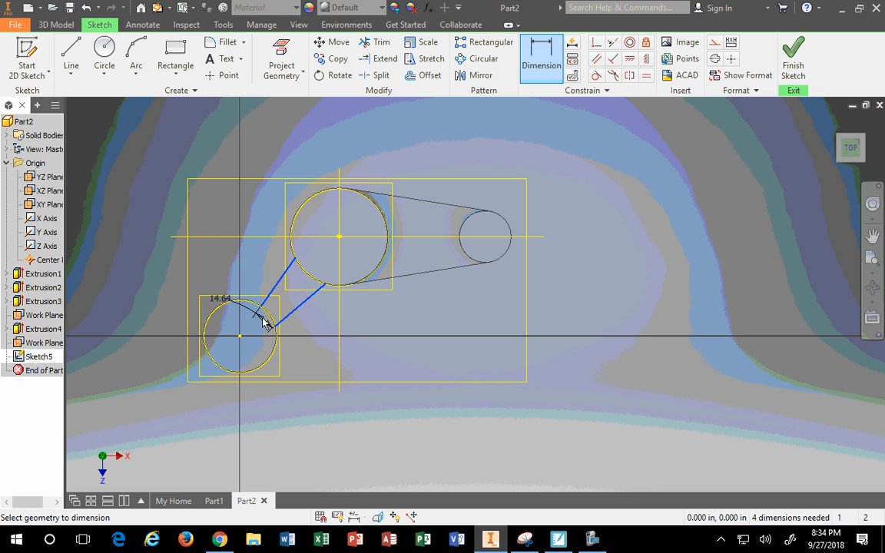
key(Escape)
Draw a line joining the two arm edge endpoints on the central cylinder's projected circle
scroll(302, 302, down, 2)
scroll(288, 287, up, 5)
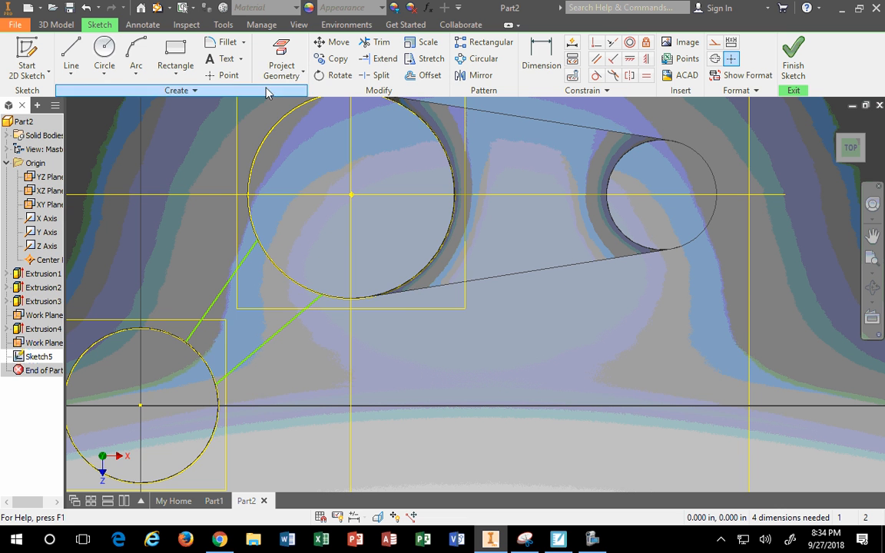
click(70, 52)
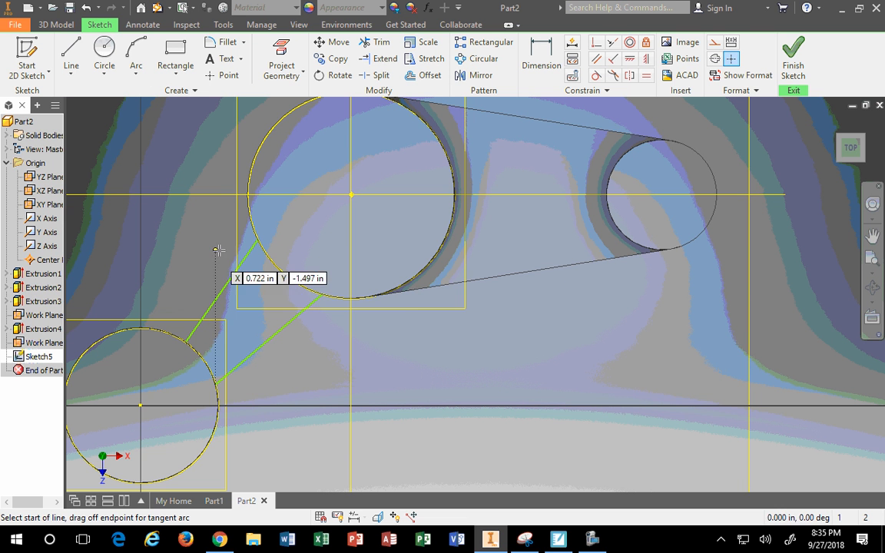
scroll(219, 250, down, 2)
scroll(243, 263, up, 5)
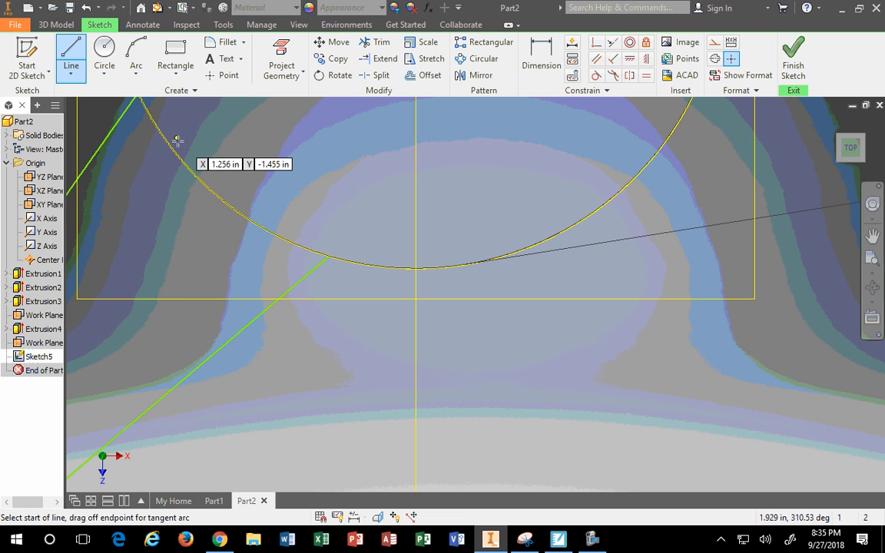
scroll(178, 141, down, 2)
middle_drag(177, 141, 185, 208)
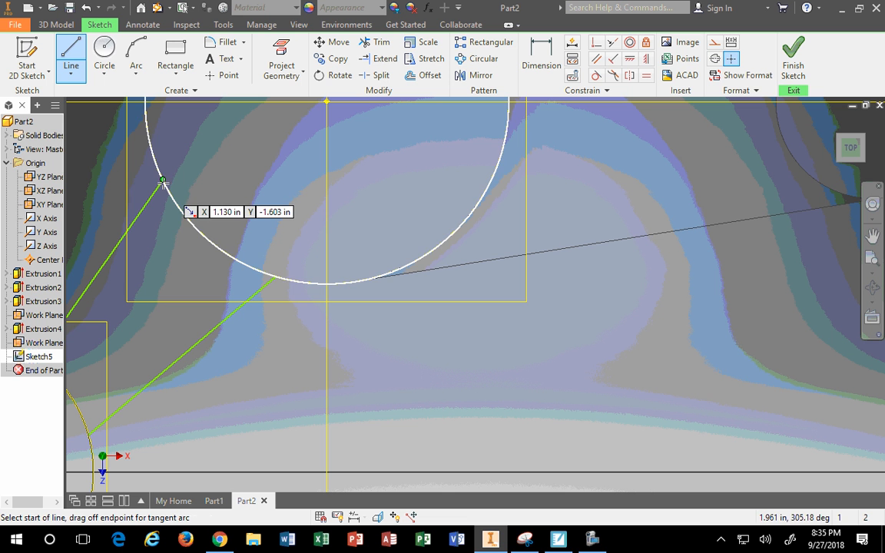
click(162, 181)
click(275, 276)
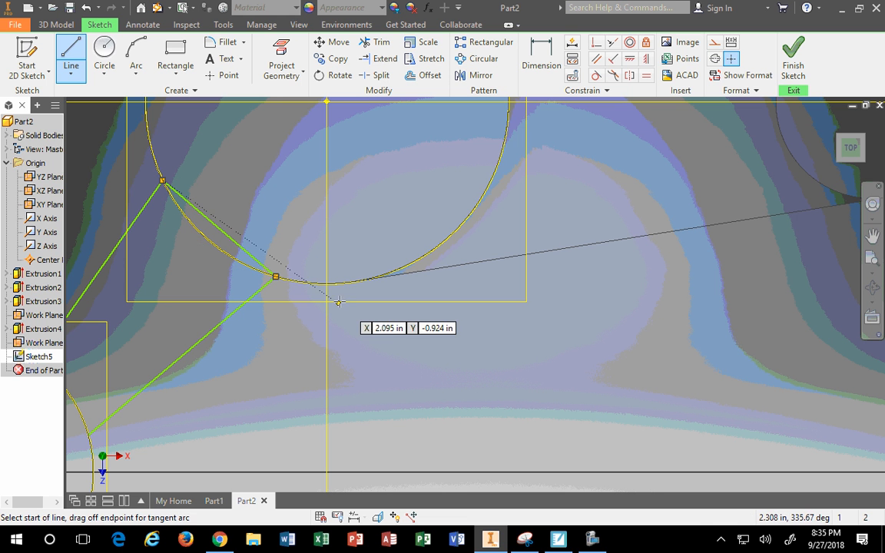
key(Escape)
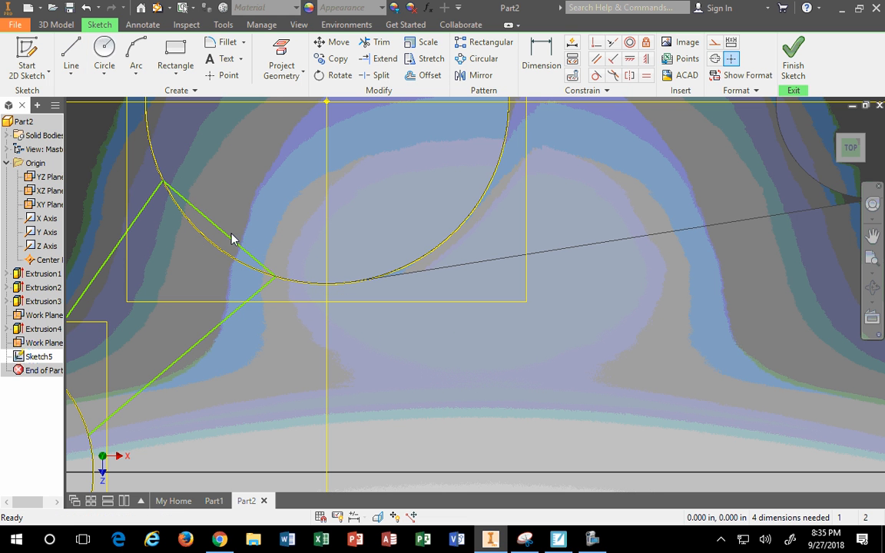
Add an aligned dimension of 1.125 in to the line joining the arm's edges on the central circle
click(541, 60)
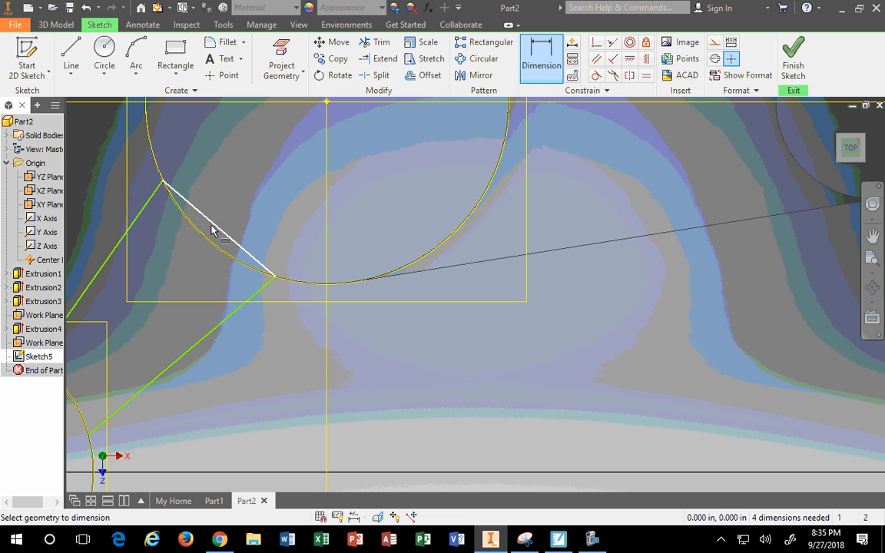
click(215, 232)
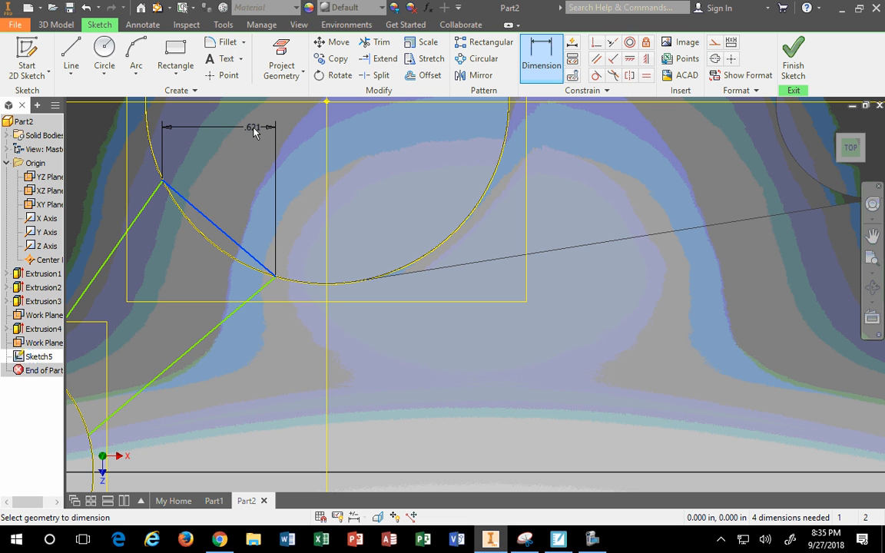
right_click(255, 132)
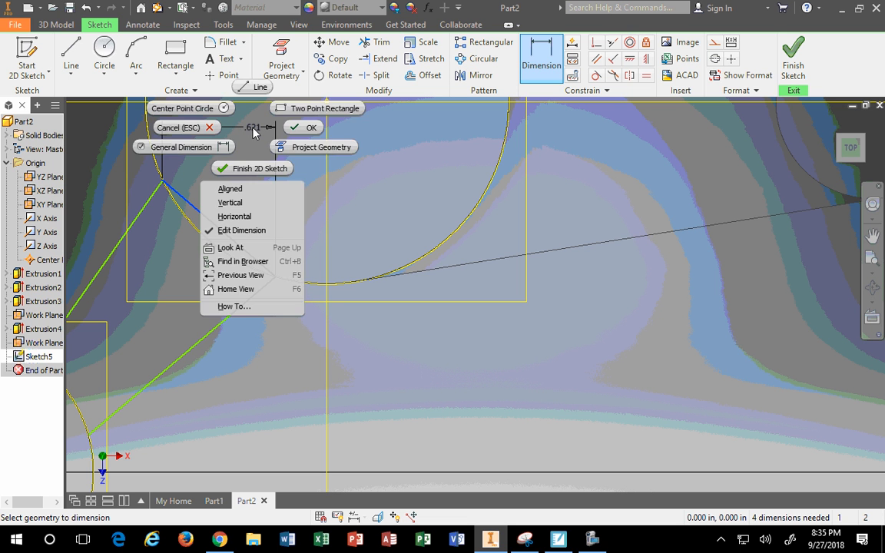
click(250, 186)
click(259, 176)
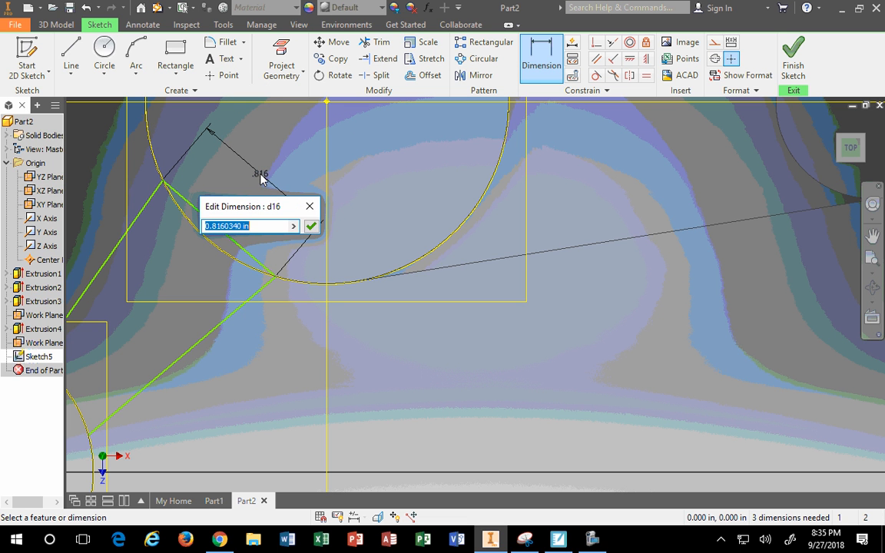
text(1.12)
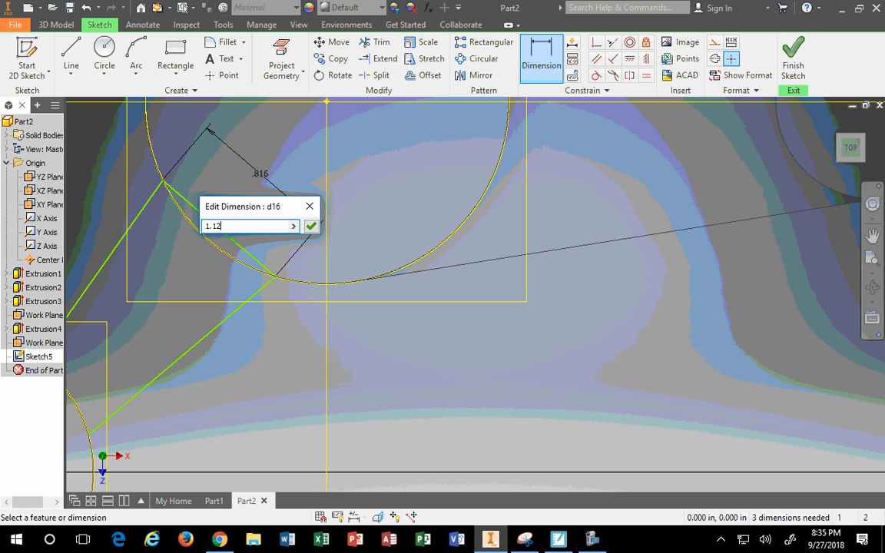
text(5)
key(Return)
Reposition the 1.125 in line's endpoints around the central circle so that it roughly faces the 1.5 in diameter cylinder
scroll(333, 359, down, 5)
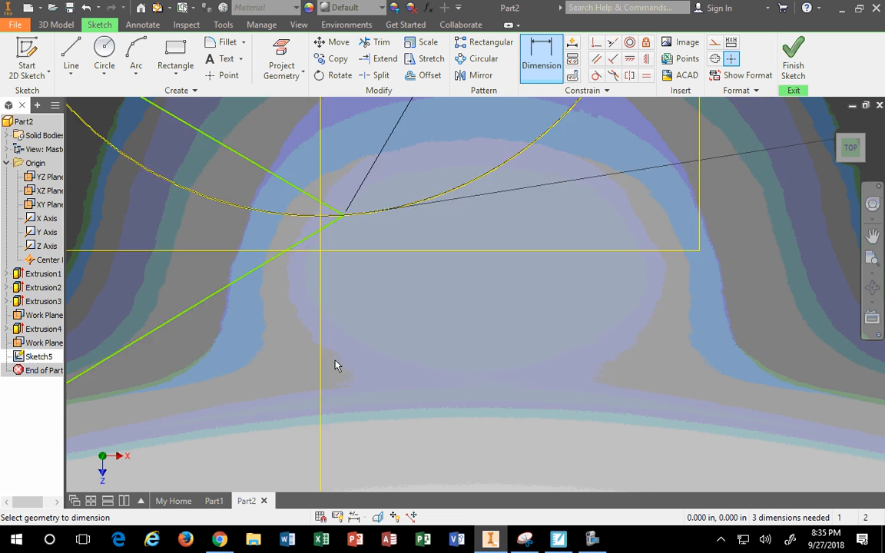
scroll(331, 322, up, 8)
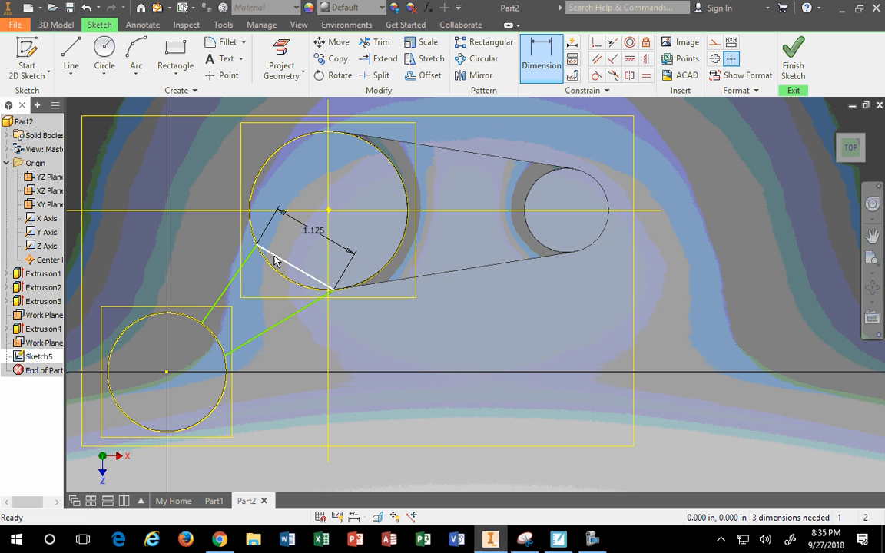
drag(257, 246, 252, 193)
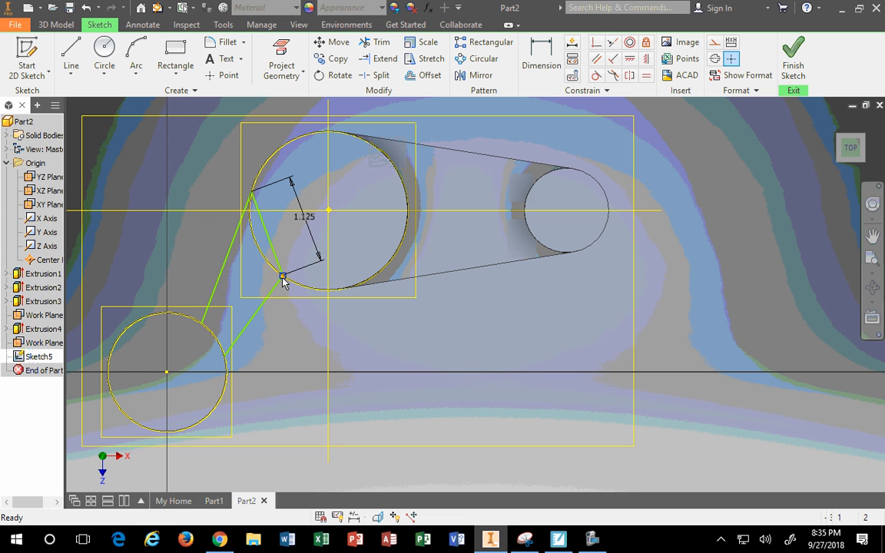
drag(283, 278, 303, 286)
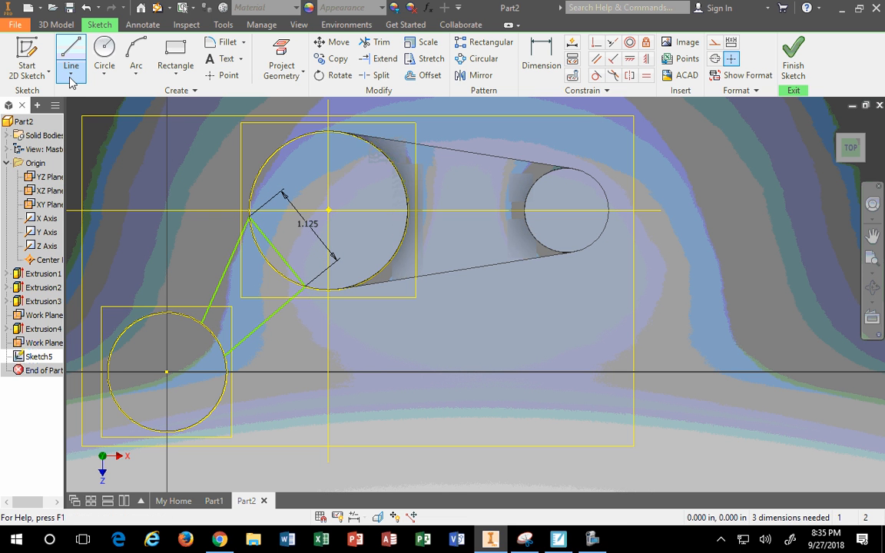
Draw a line from the 1.5 in diameter cylinder's centre to the central cylinder's centre and select it
click(71, 80)
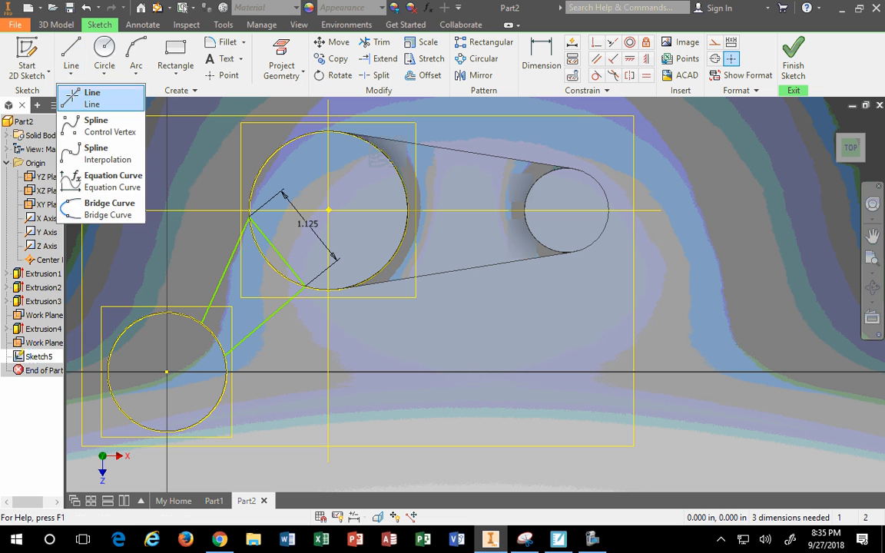
click(77, 93)
click(167, 373)
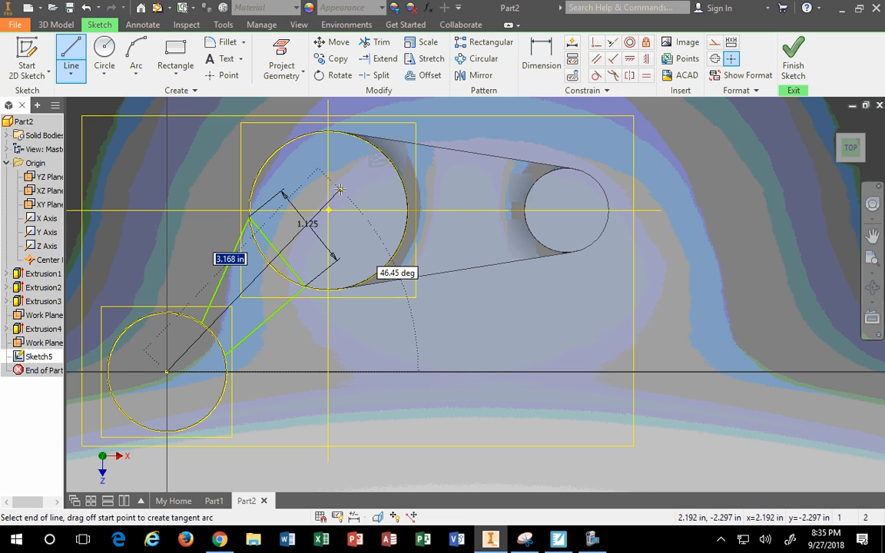
click(328, 210)
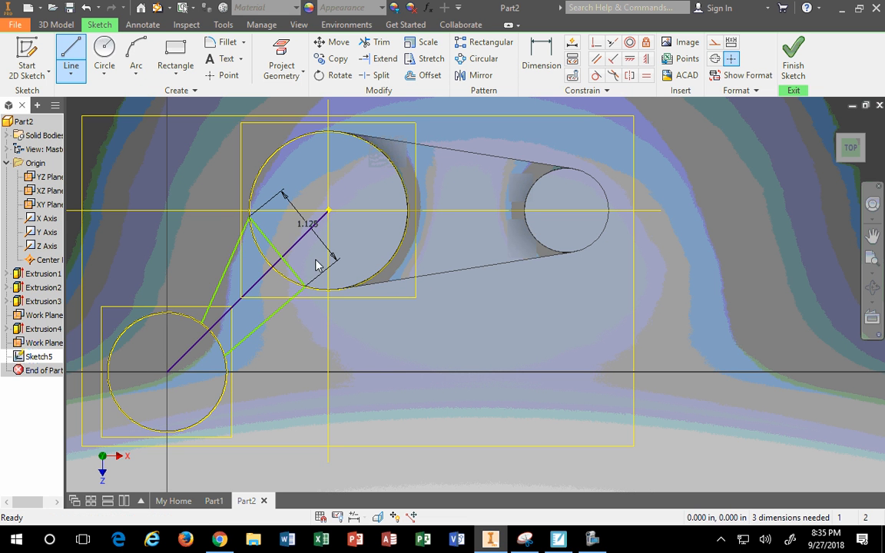
key(Escape)
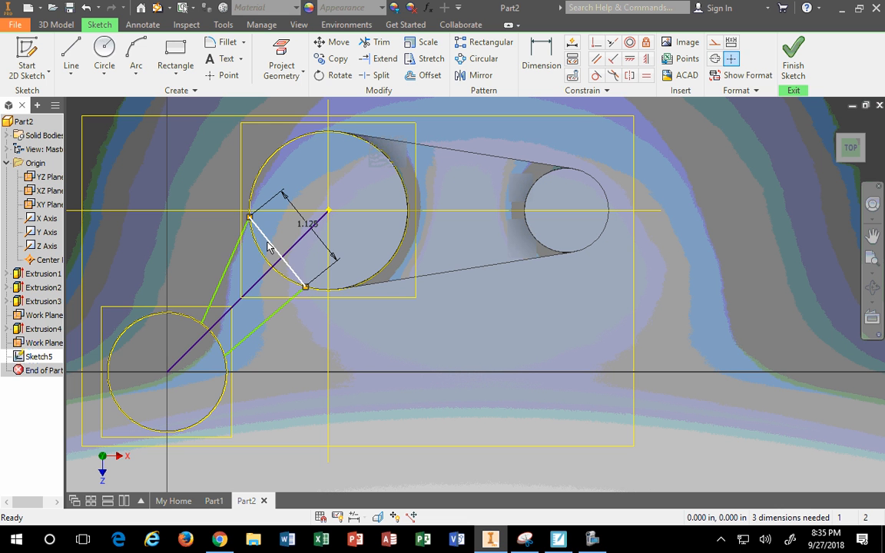
click(267, 241)
click(297, 245)
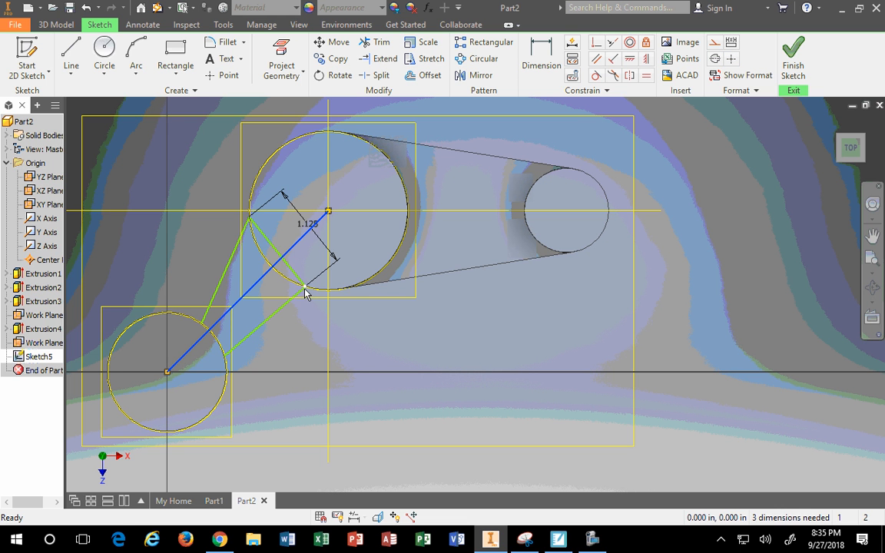
Make the 1.125 in line perpendicular to the centre-to-centre line, after shifting its lower endpoint along the central circle
mouse_move(305, 292)
mouse_down()
mouse_move(321, 305)
mouse_move(311, 300)
mouse_up()
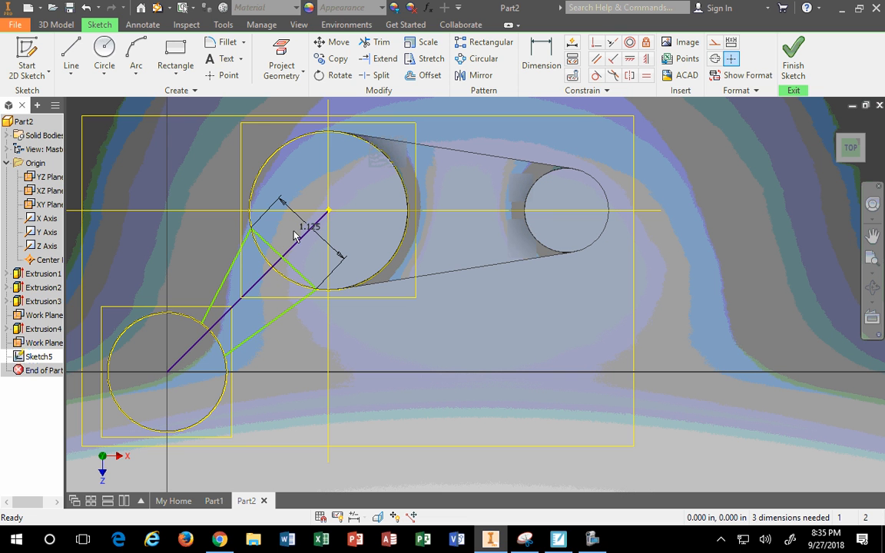
click(276, 255)
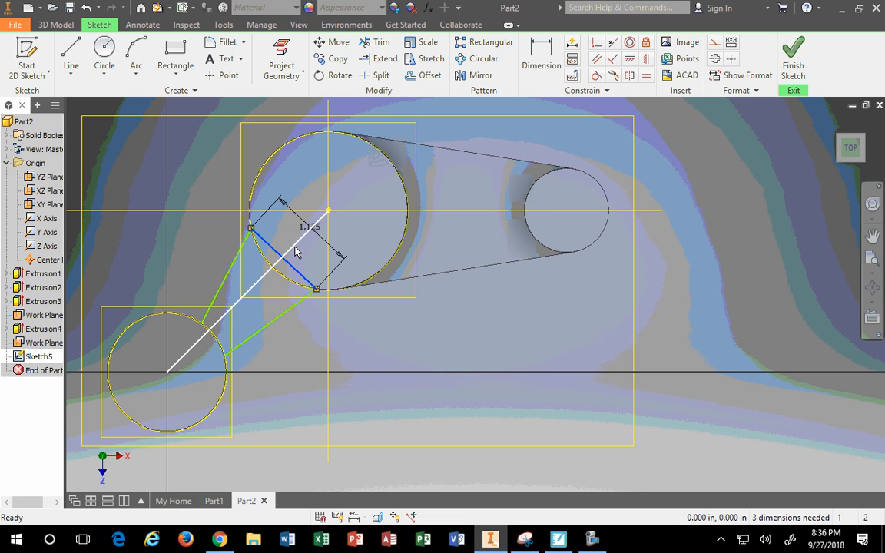
ctrl+click(295, 252)
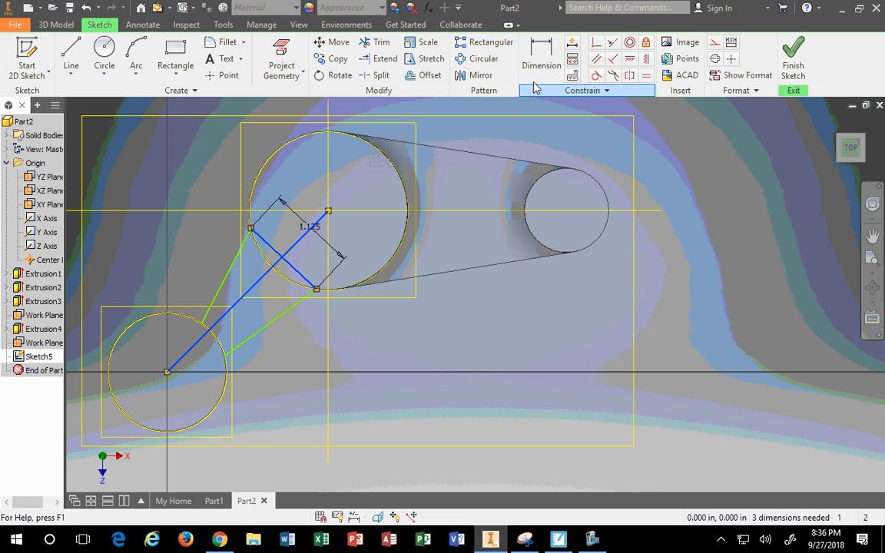
click(613, 60)
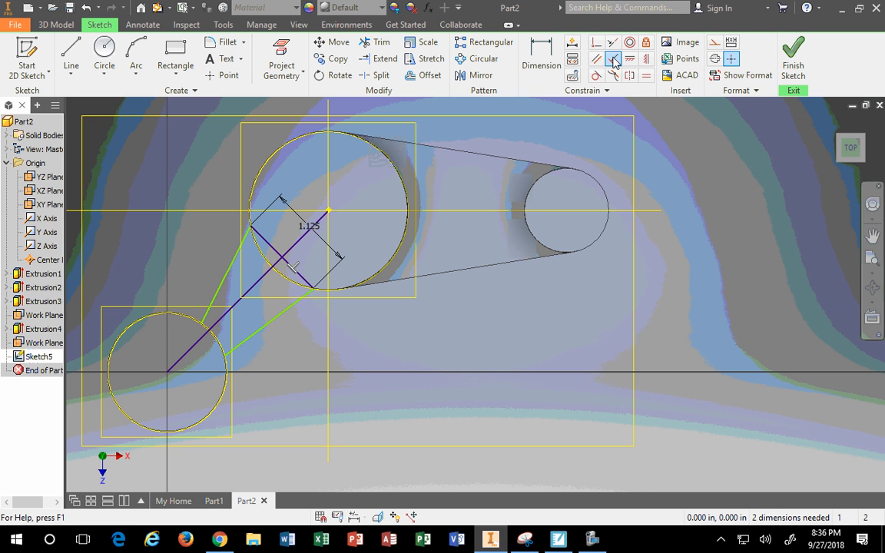
click(613, 60)
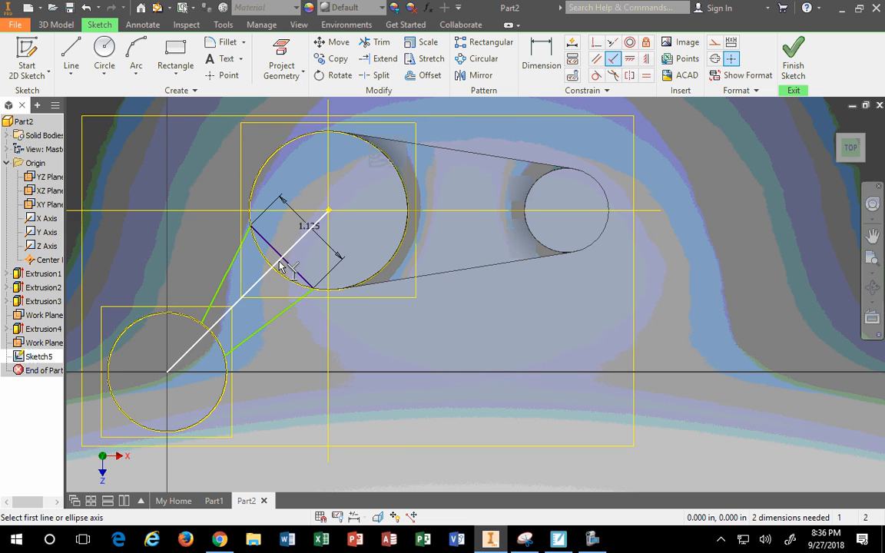
scroll(280, 261, down, 3)
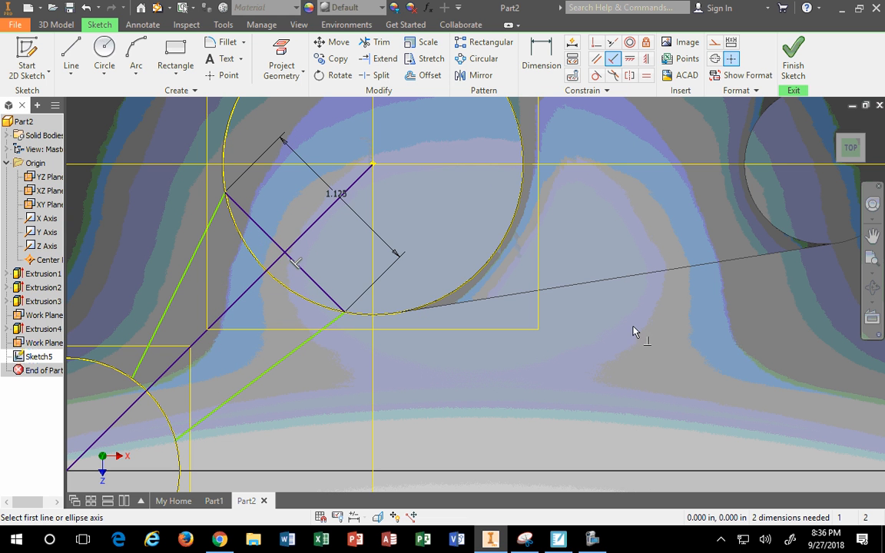
click(541, 54)
click(193, 257)
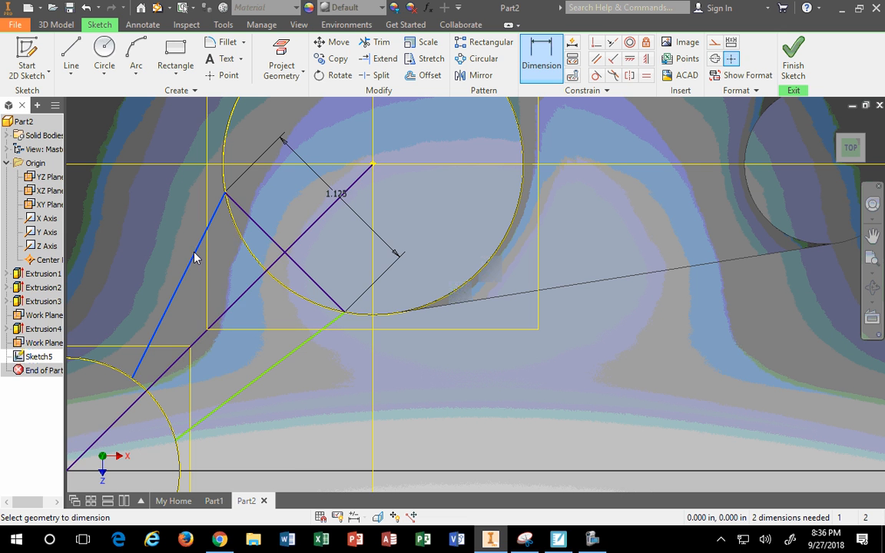
click(244, 298)
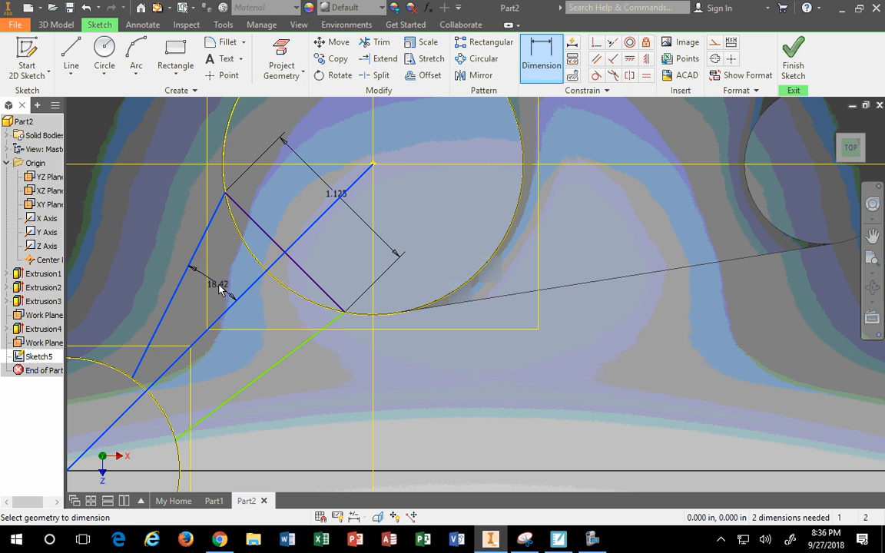
key(Escape)
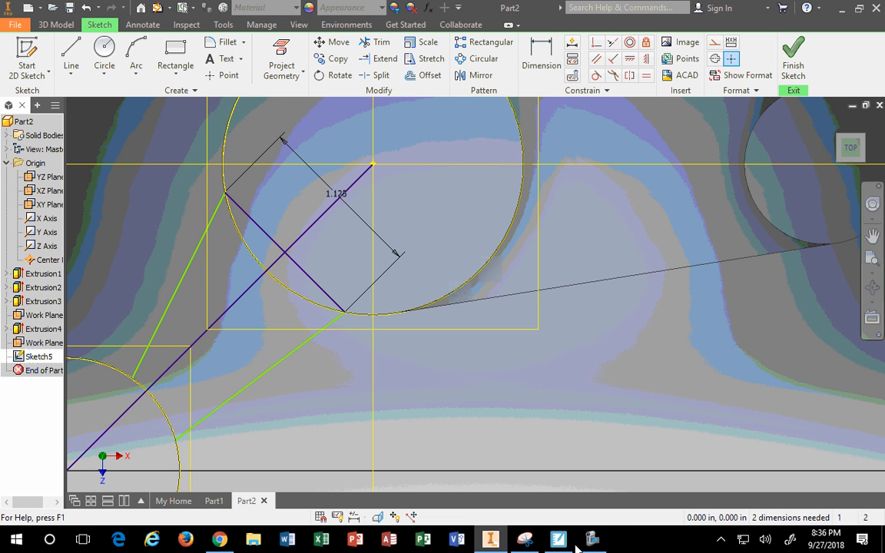
Switch to the Snipping Tool and mark the reference line of the arm's 8° angle on the 4 OF 24 drawing with the pen
click(524, 539)
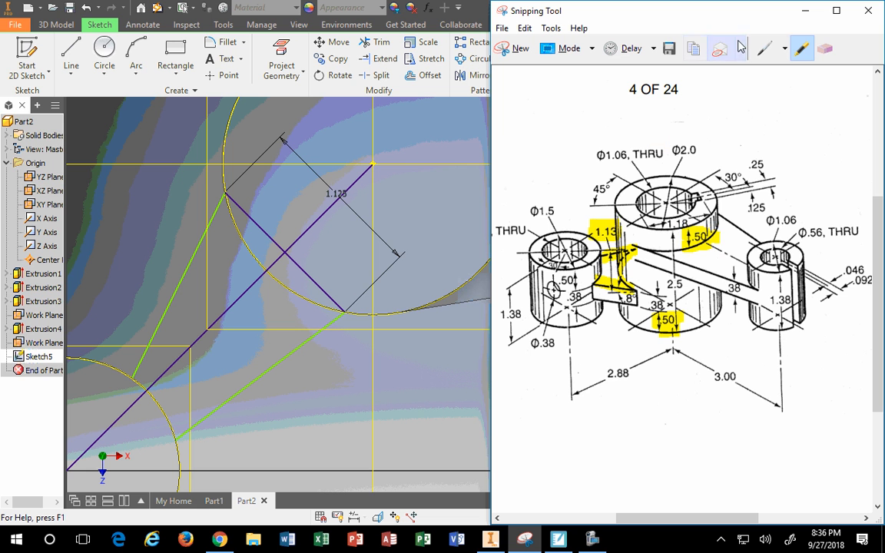
click(764, 48)
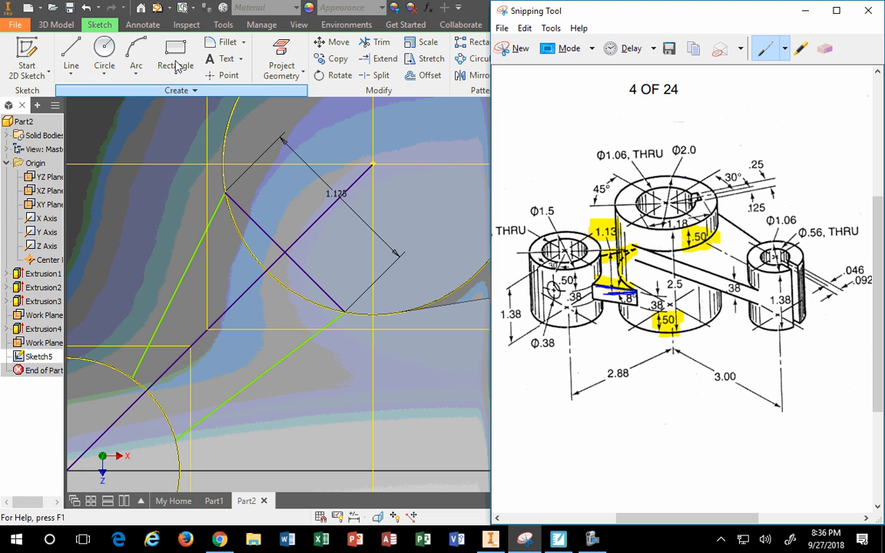
Back in the Inventor sketch, draw a reference line from the 1.125 in line's upper endpoint to the 1.5 in diameter circle, outside the arm edge
scroll(105, 113, up, 3)
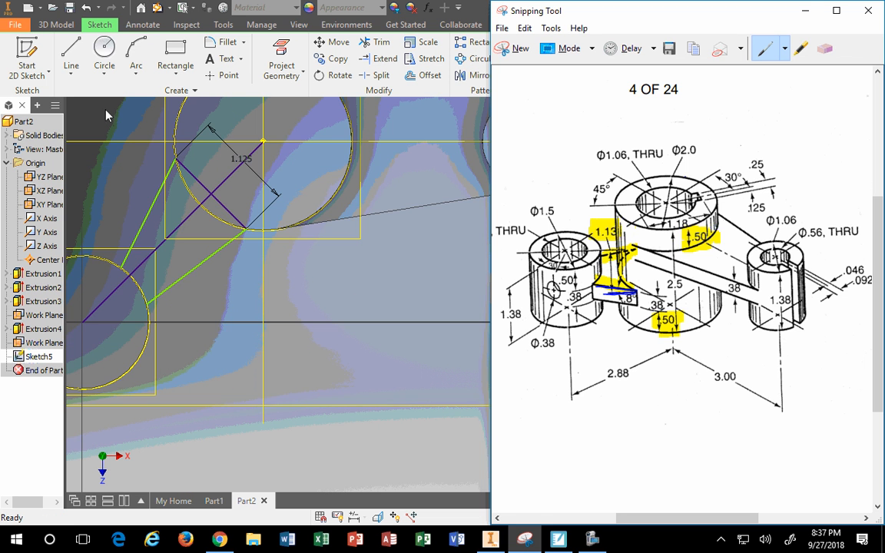
middle_drag(169, 156, 224, 167)
click(72, 72)
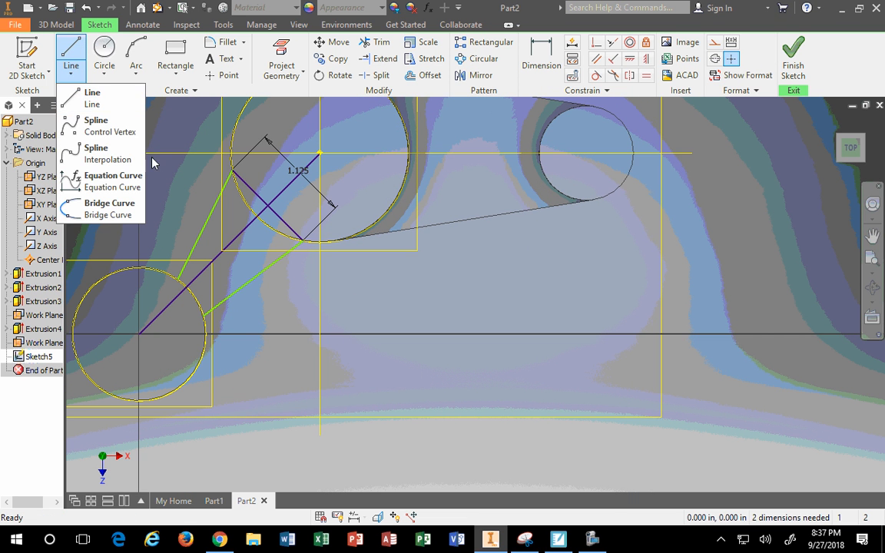
click(71, 98)
click(231, 169)
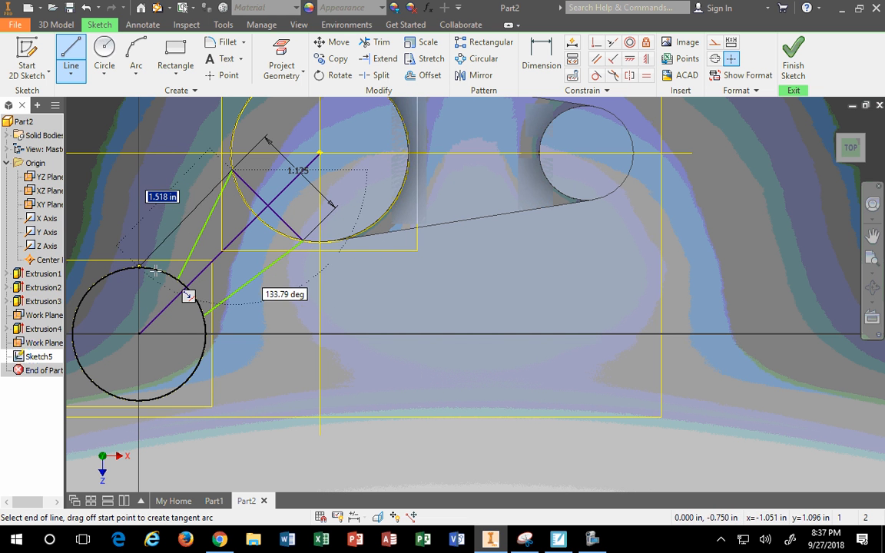
click(160, 270)
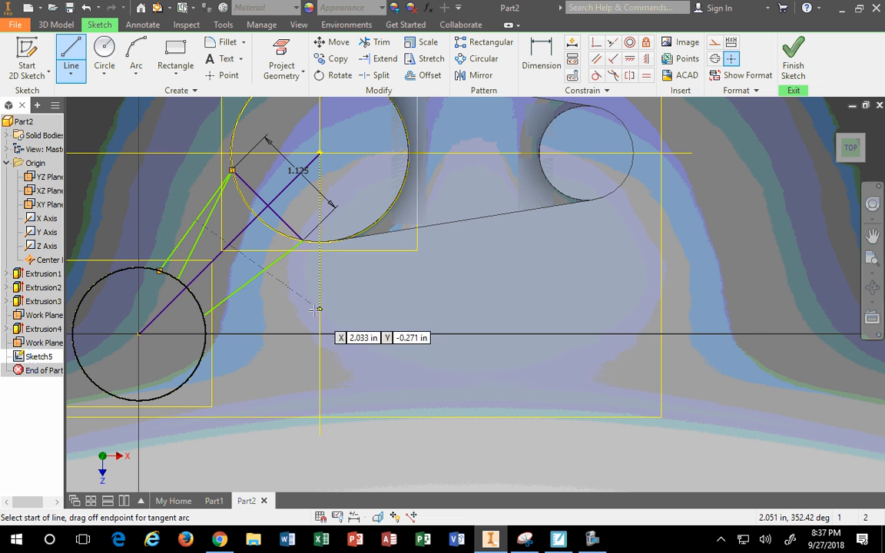
key(Escape)
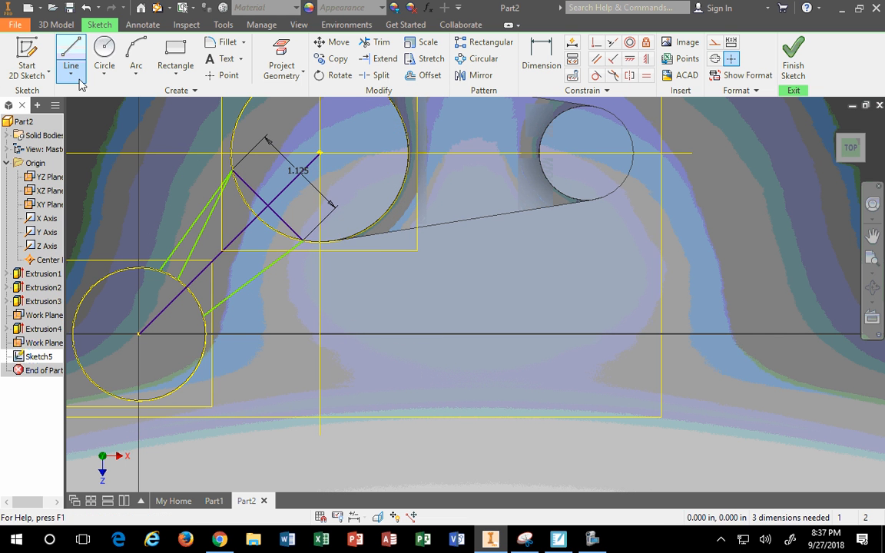
Draw a second reference line about 1.88 in long from the 1.125 in line's lower endpoint to the 1.5 in diameter circle
click(81, 53)
click(302, 243)
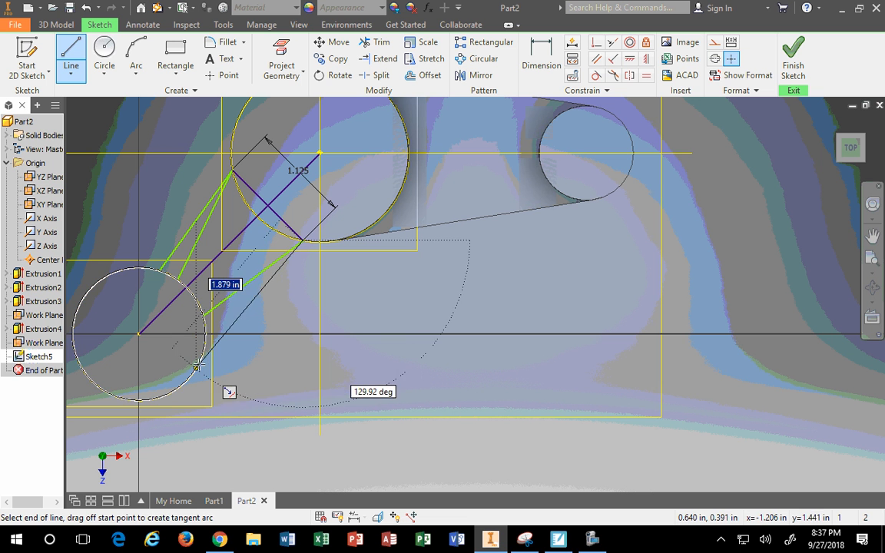
click(197, 367)
key(Escape)
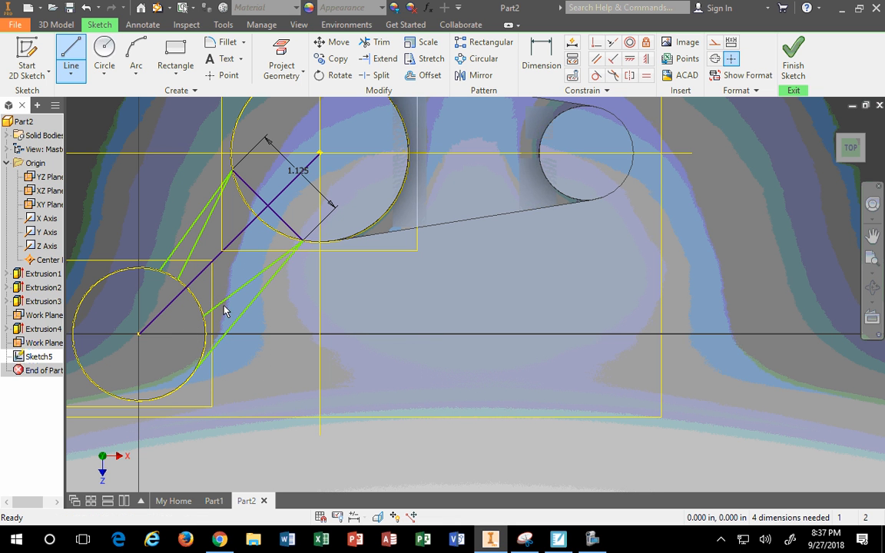
Make both outer reference lines parallel to the line joining the two cylinder centres
click(176, 248)
ctrl+click(216, 258)
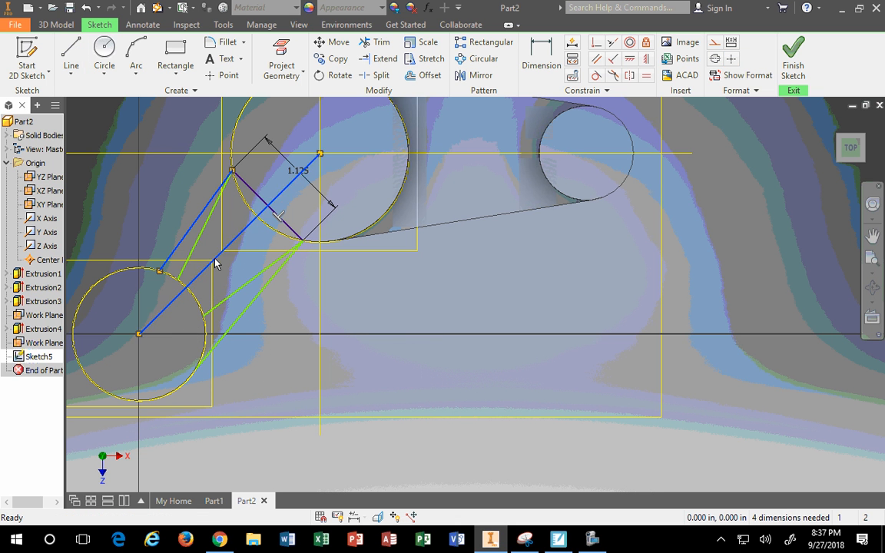
ctrl+click(253, 300)
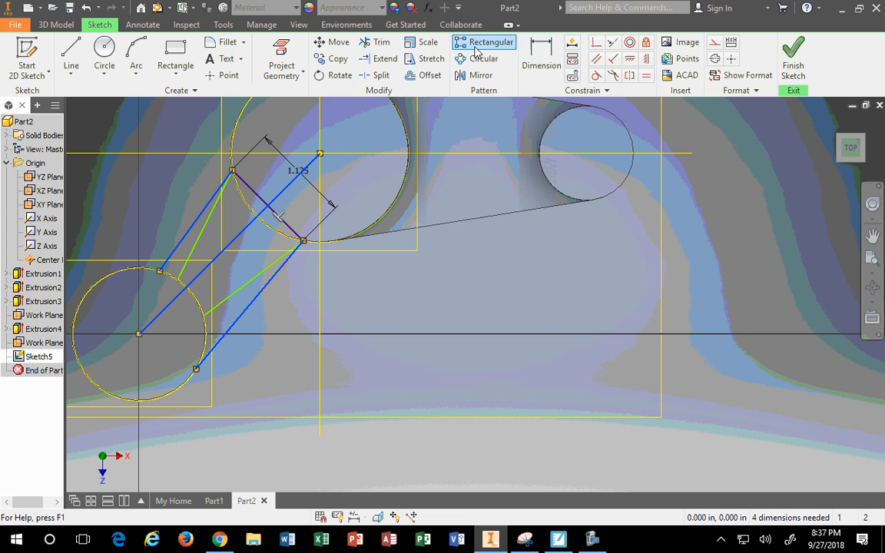
click(597, 67)
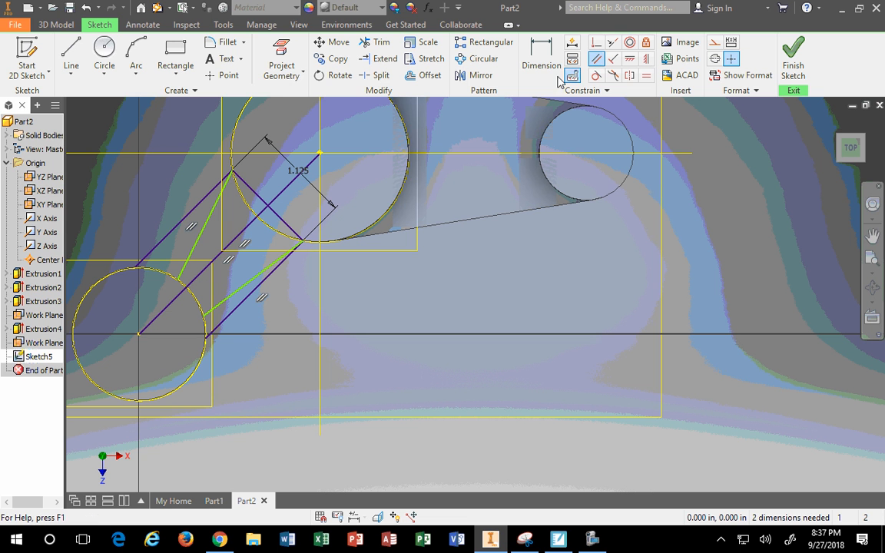
Add an 8° angular dimension between the upper reference line and the adjacent arm edge
key(d)
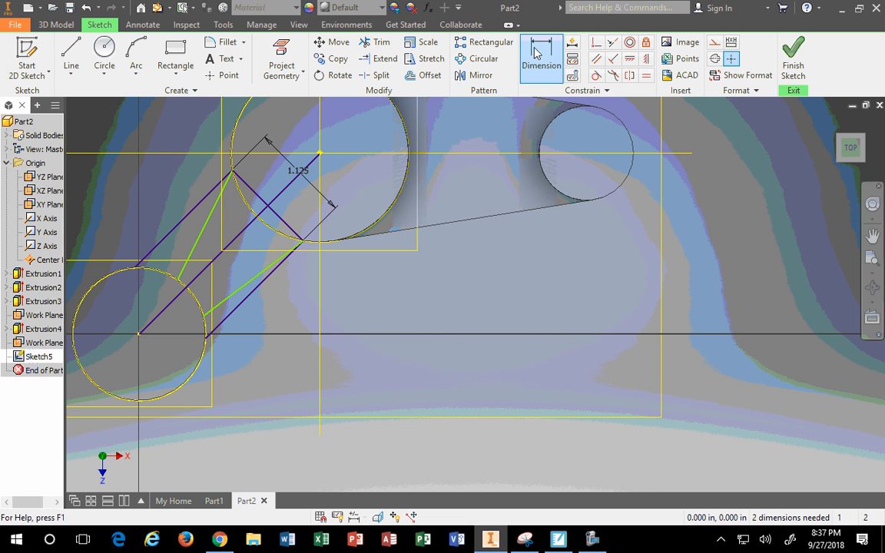
click(190, 216)
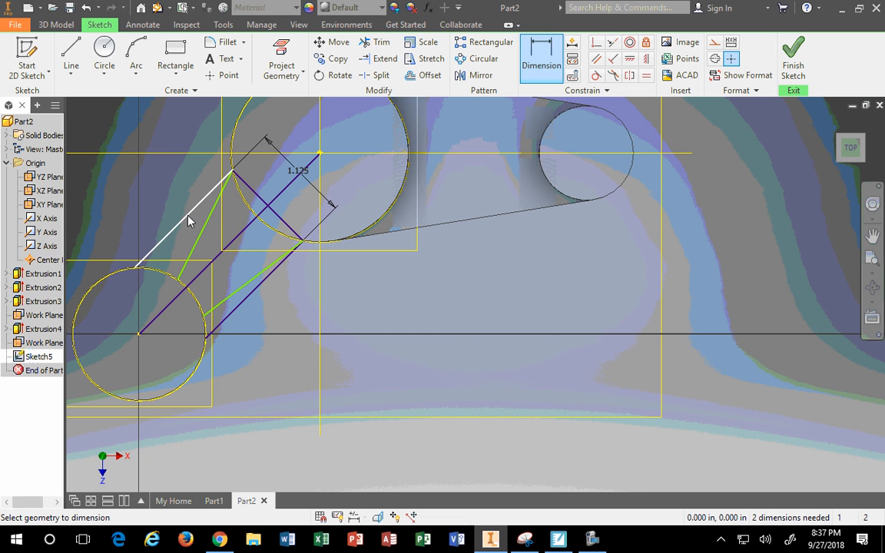
click(205, 229)
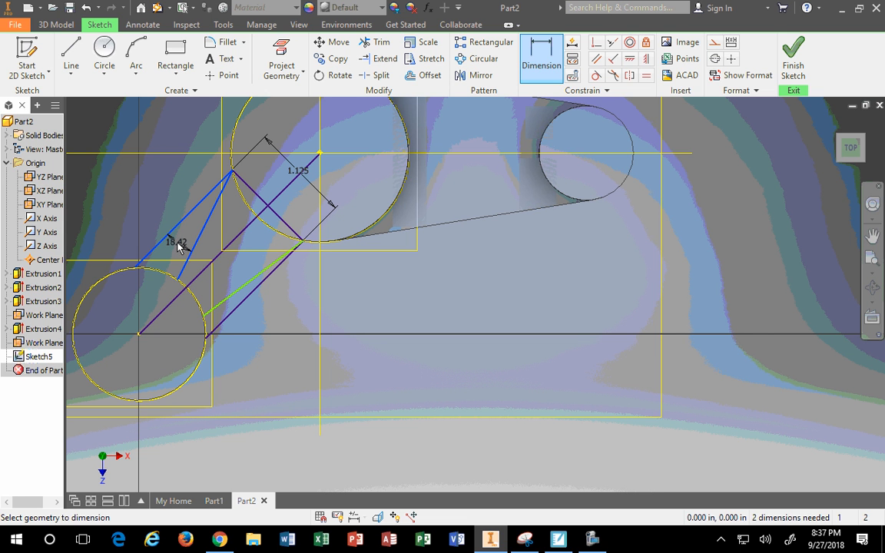
click(177, 243)
text(8)
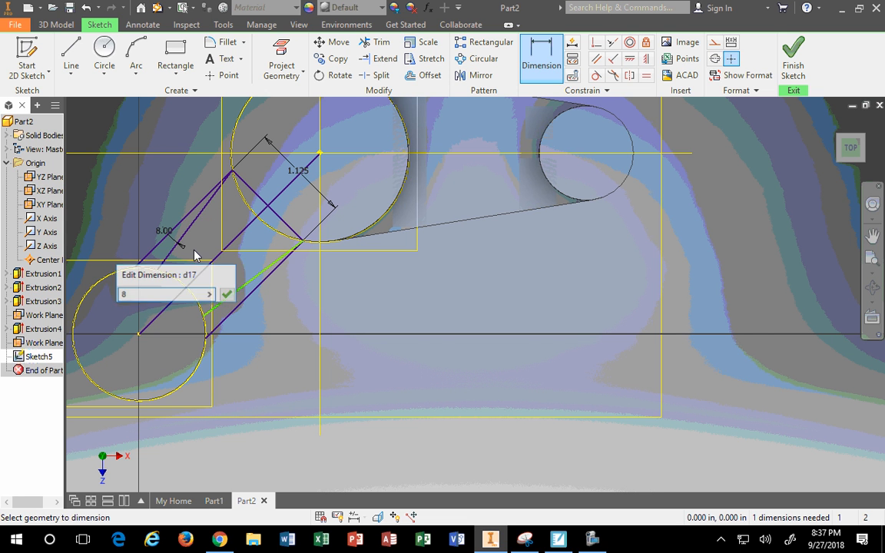
Dimension both tapered web lines at 8 degrees to their adjacent parallel lines between the two cylinders
key(Return)
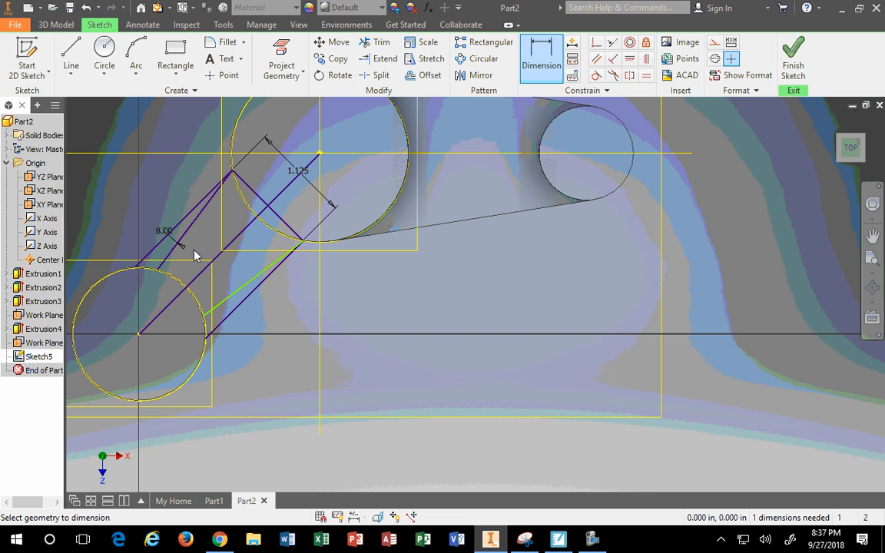
click(227, 306)
click(224, 318)
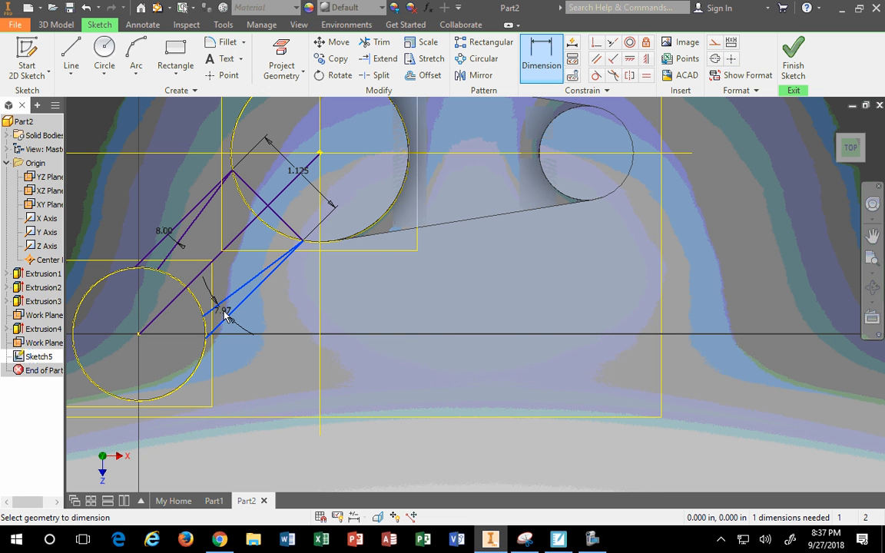
click(224, 316)
text(8)
key(Return)
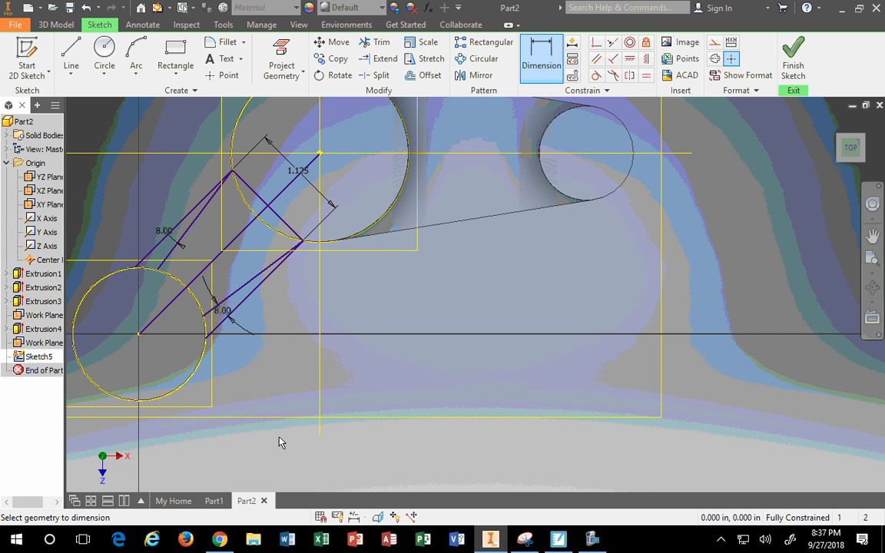
Change the visual style to a shaded display with edges and show the sketch in the isometric home view
click(138, 26)
click(299, 25)
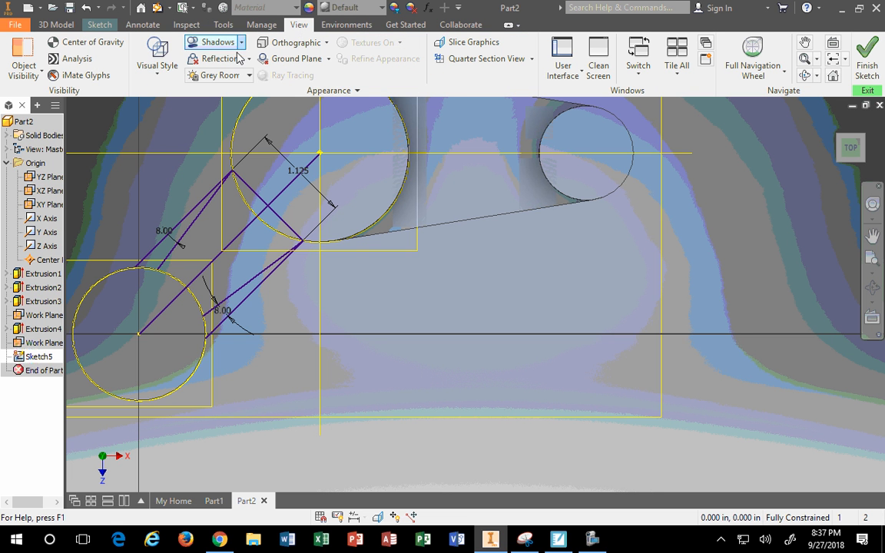
click(158, 58)
click(153, 151)
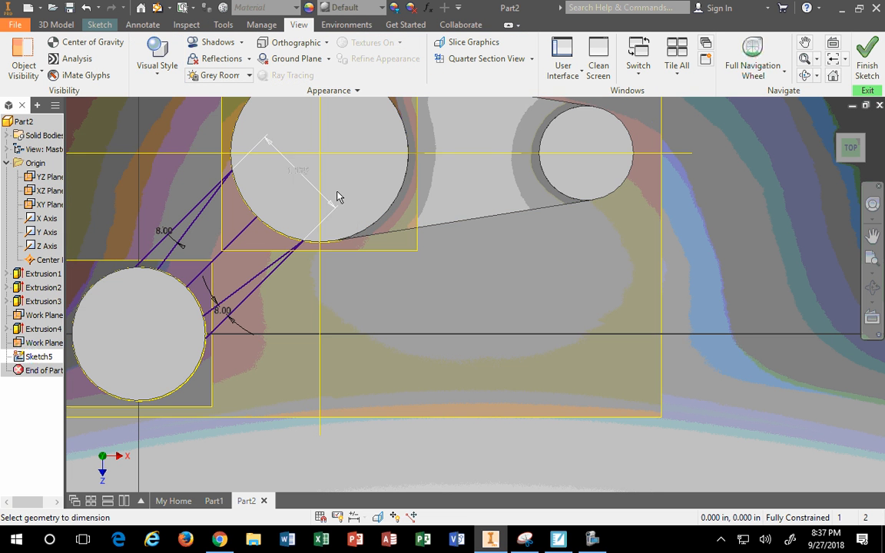
click(833, 121)
click(835, 122)
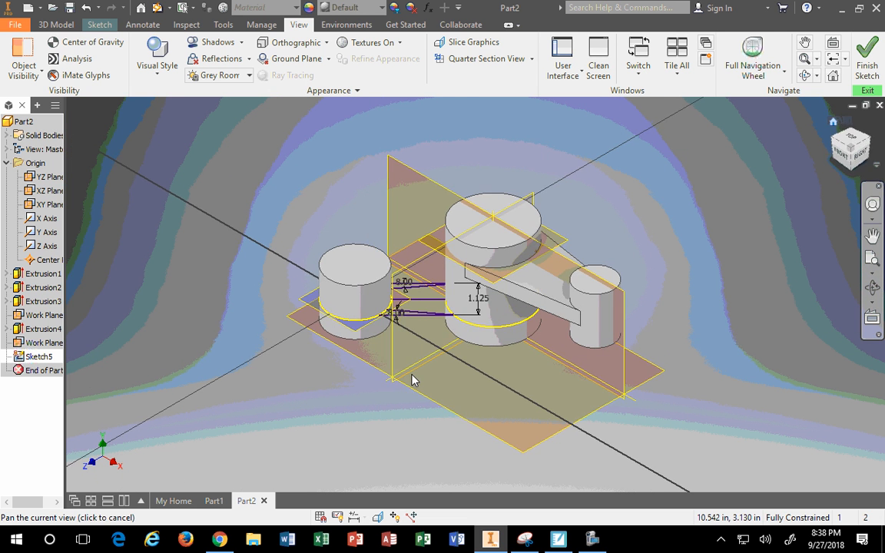
scroll(439, 309, down, 5)
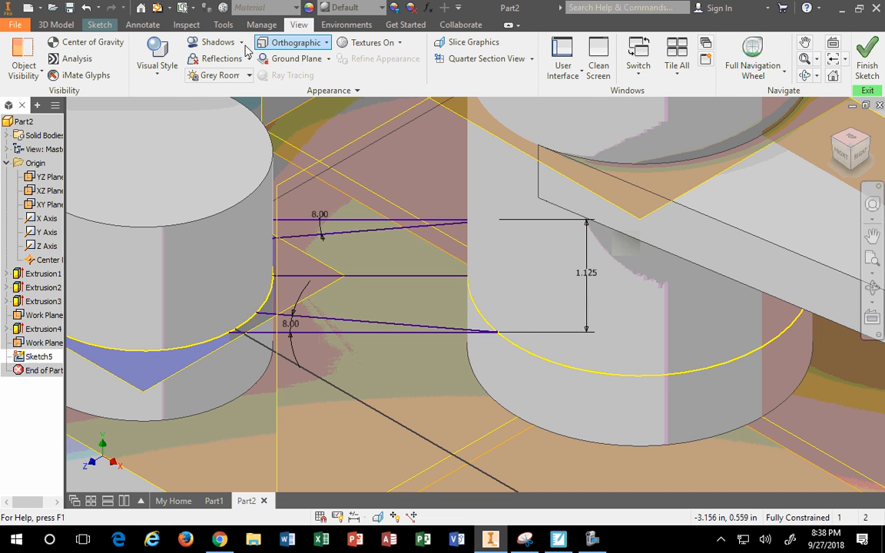
click(56, 24)
click(74, 58)
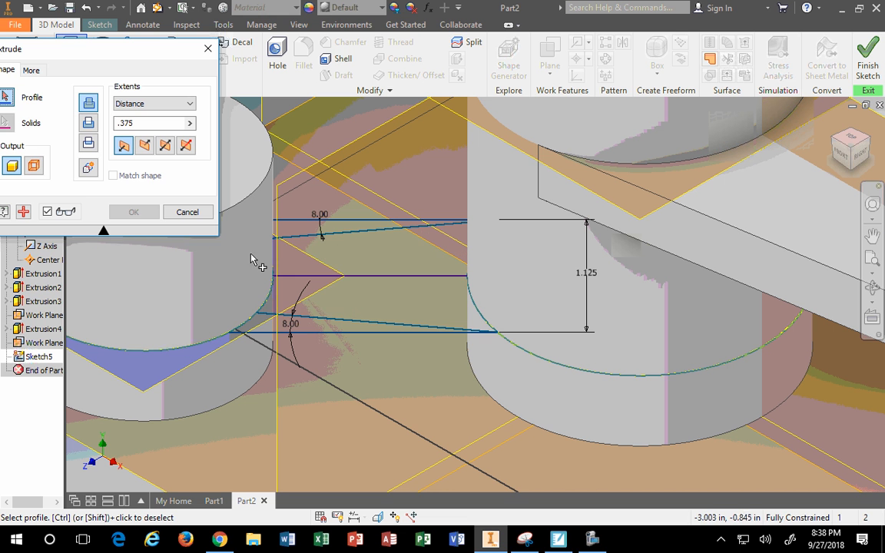
click(197, 217)
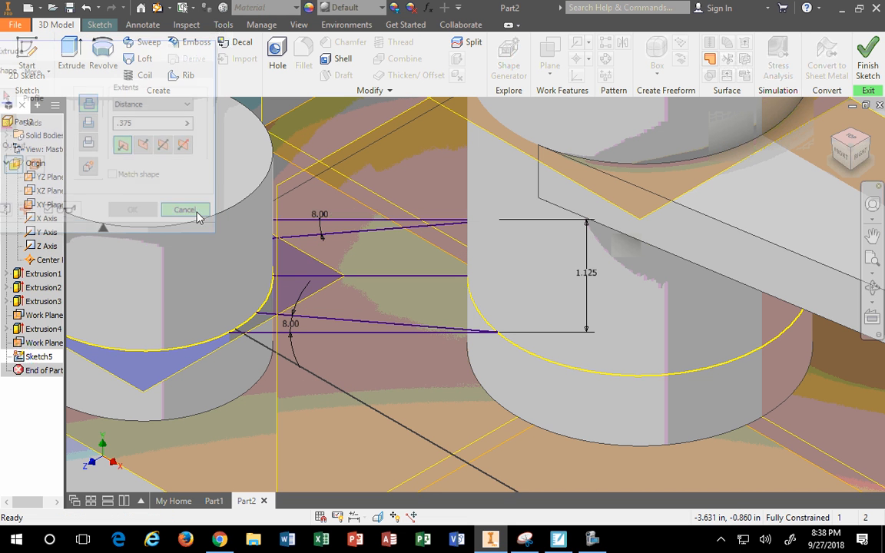
Convert the two outer parallel lines and the middle line between the cylinders to construction geometry
click(337, 222)
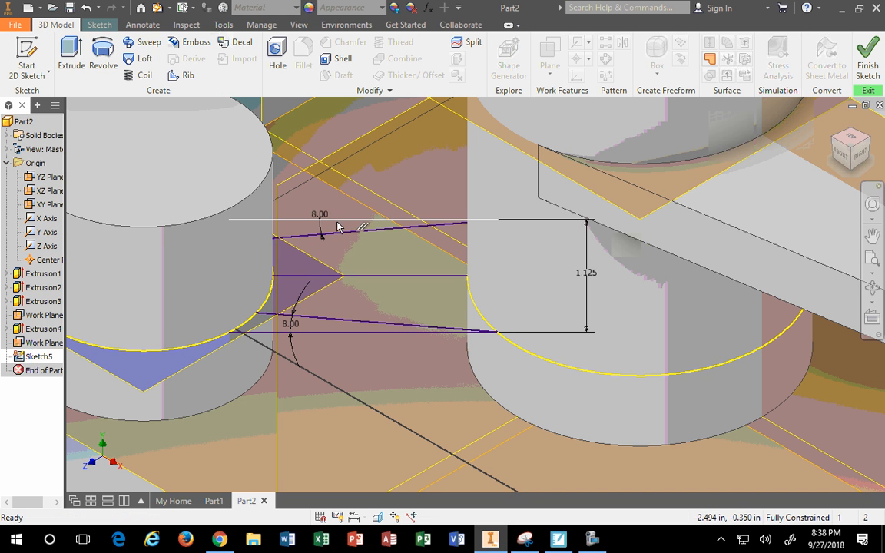
ctrl+click(350, 335)
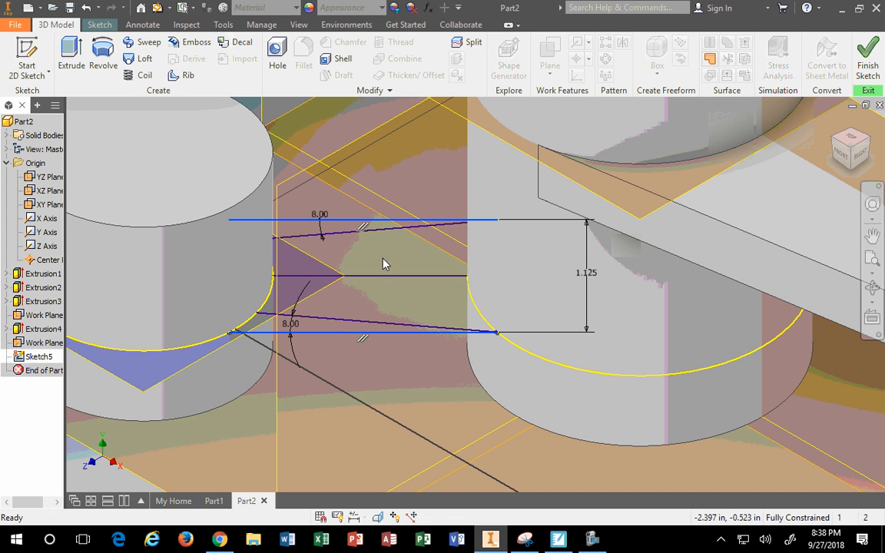
right_click(368, 223)
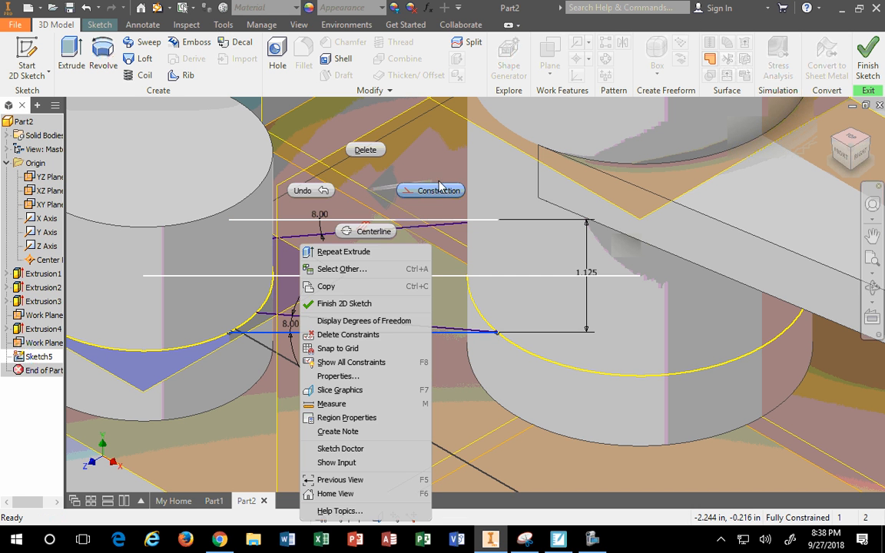
click(411, 191)
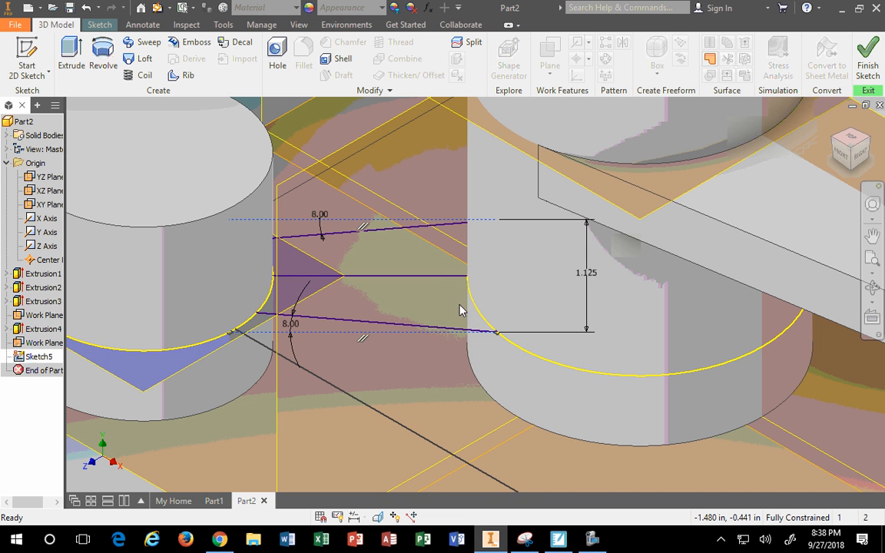
right_click(427, 280)
click(495, 152)
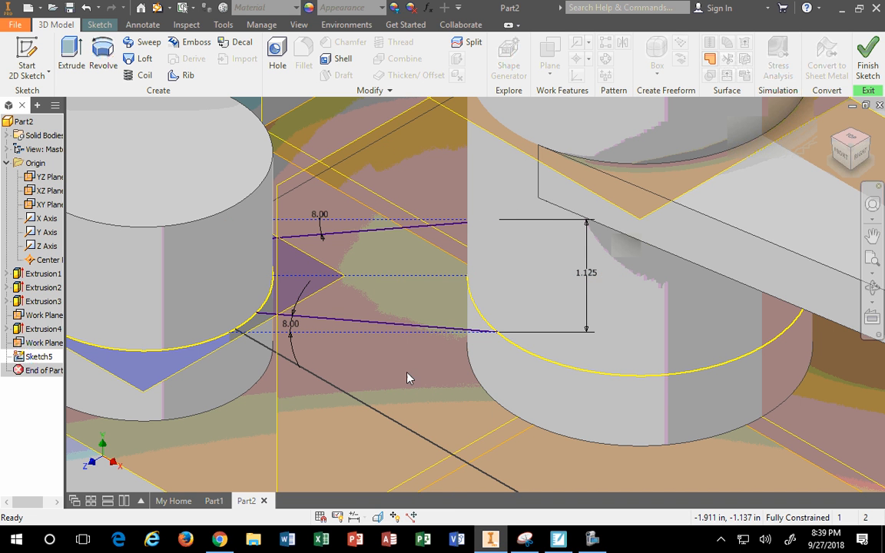
click(71, 58)
click(364, 246)
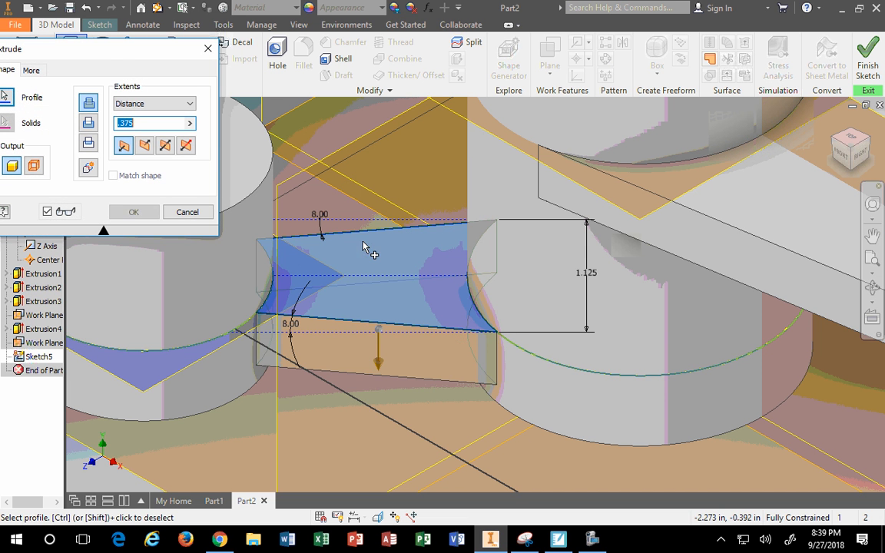
click(187, 212)
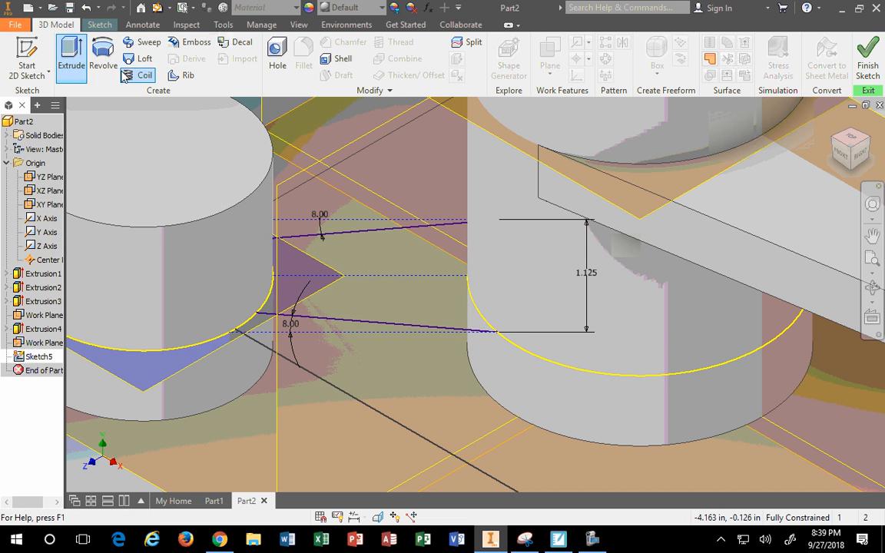
Extrude the tapered web profile between the left and center cylinders upward by .375 in
key(e)
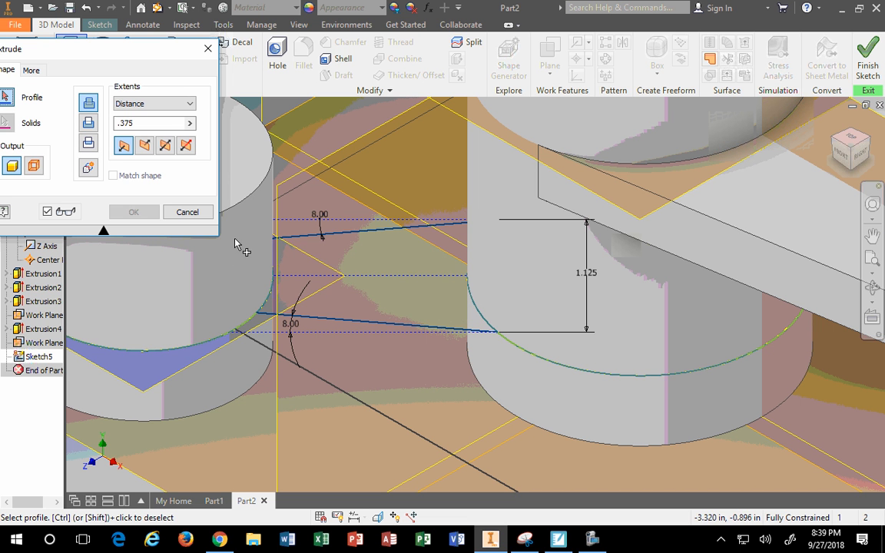
click(330, 282)
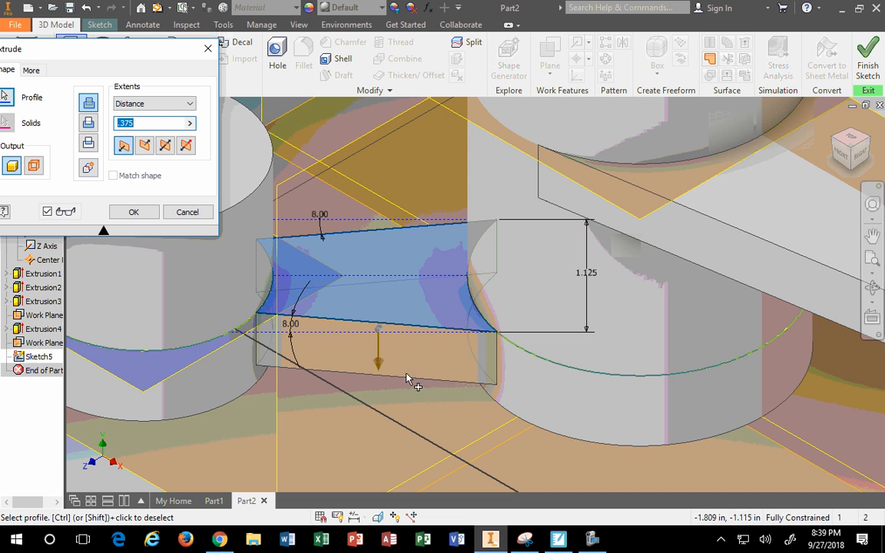
drag(377, 370, 390, 202)
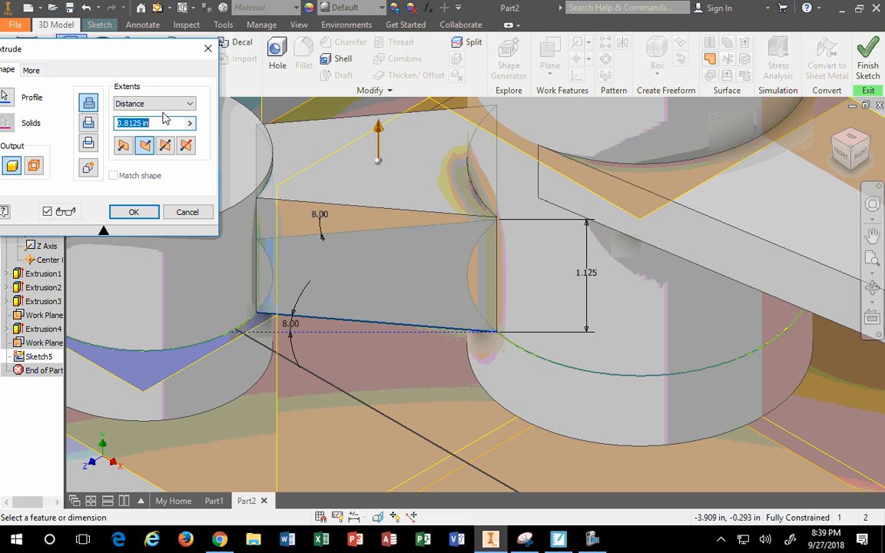
text(.375)
key(Return)
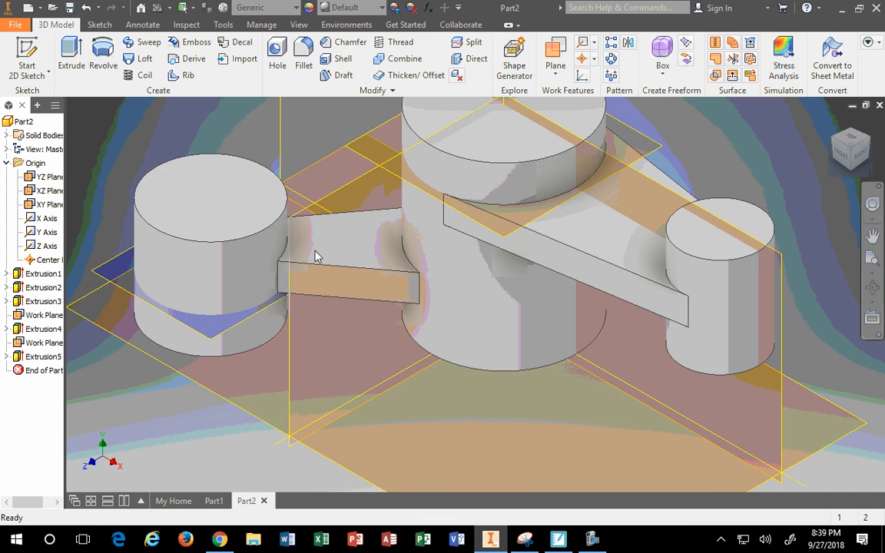
scroll(315, 255, down, 3)
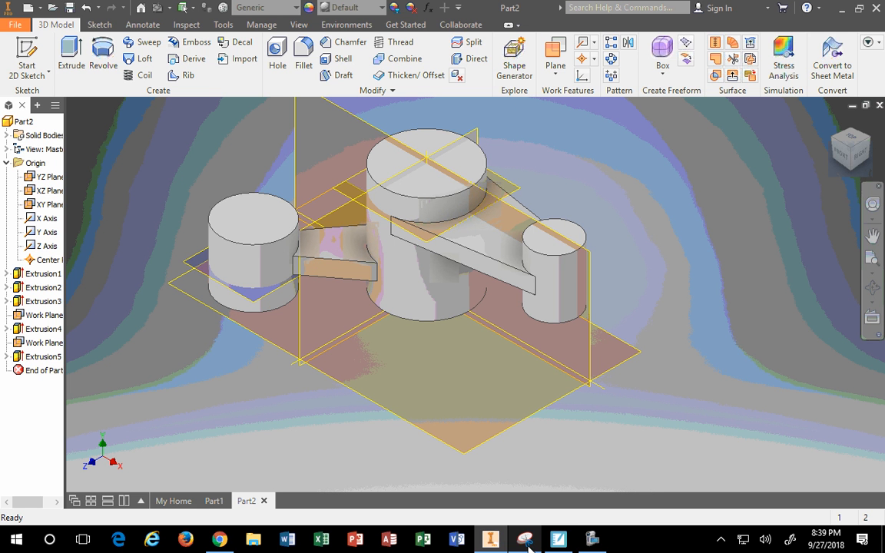
Switch to the Snipping Tool drawing and highlight the large bore's keyway, the small cylinder's bore and slot, and the Ø.38 side hole
click(220, 540)
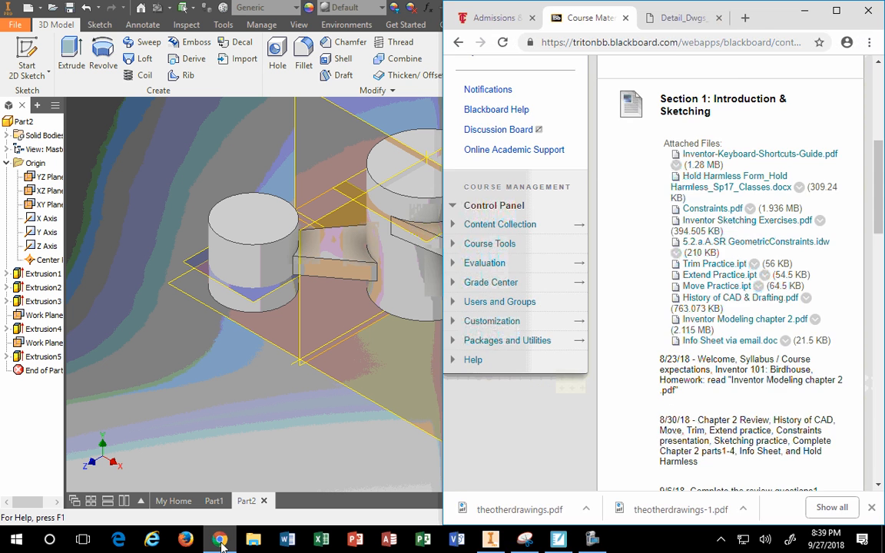
click(220, 540)
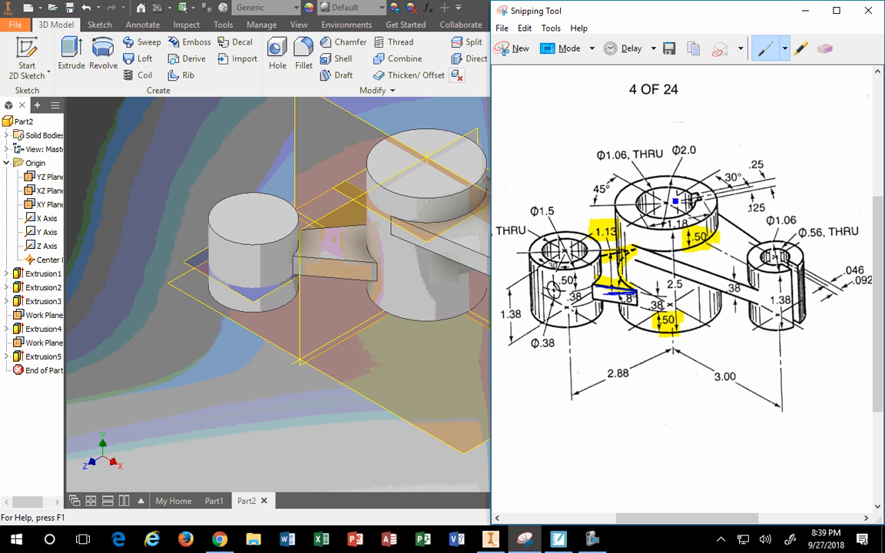
click(801, 49)
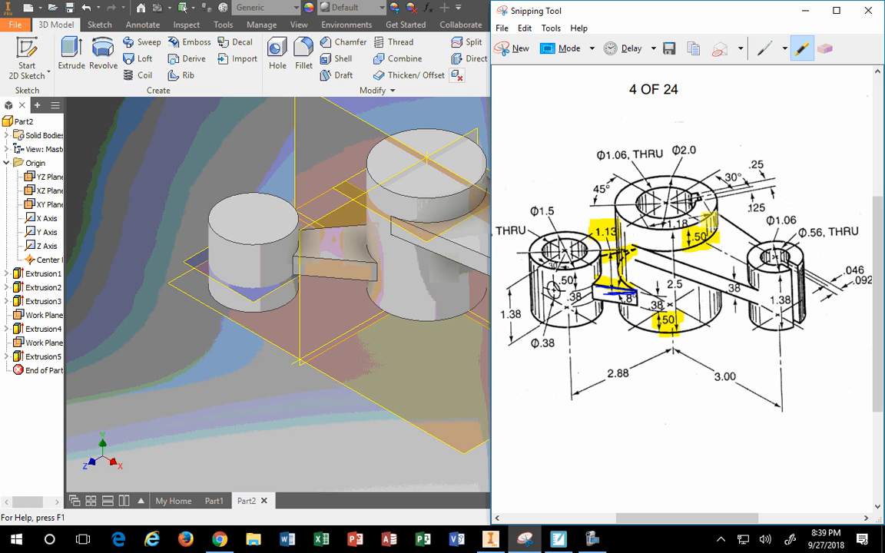
mouse_move(679, 197)
mouse_down()
mouse_move(719, 194)
mouse_move(672, 204)
mouse_up()
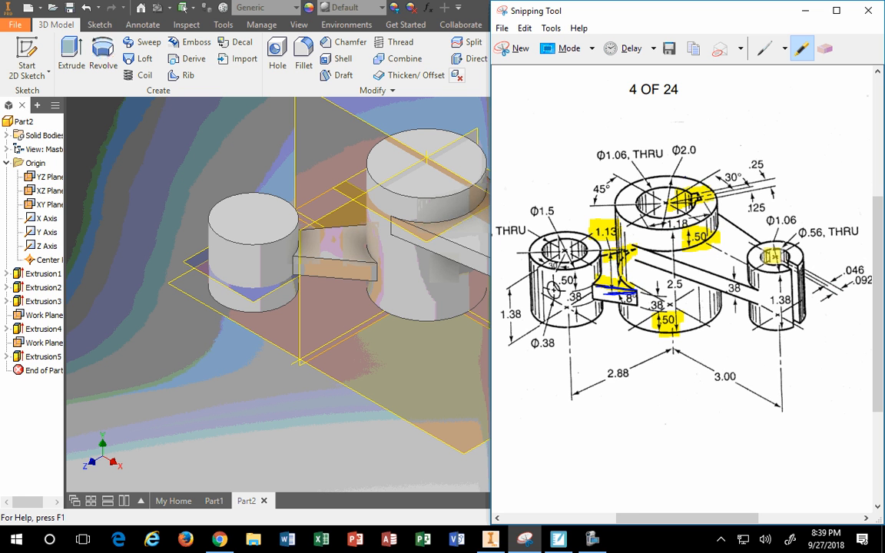
mouse_move(781, 247)
mouse_down()
mouse_move(768, 257)
mouse_move(787, 252)
mouse_move(775, 261)
mouse_move(795, 265)
mouse_move(803, 311)
mouse_up()
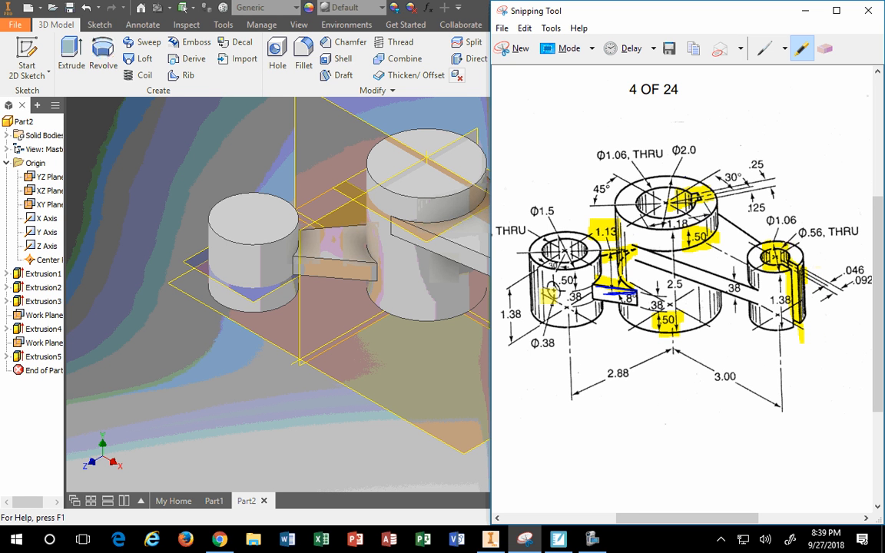
mouse_move(547, 290)
mouse_down()
mouse_move(551, 282)
mouse_move(544, 295)
mouse_move(566, 304)
mouse_up()
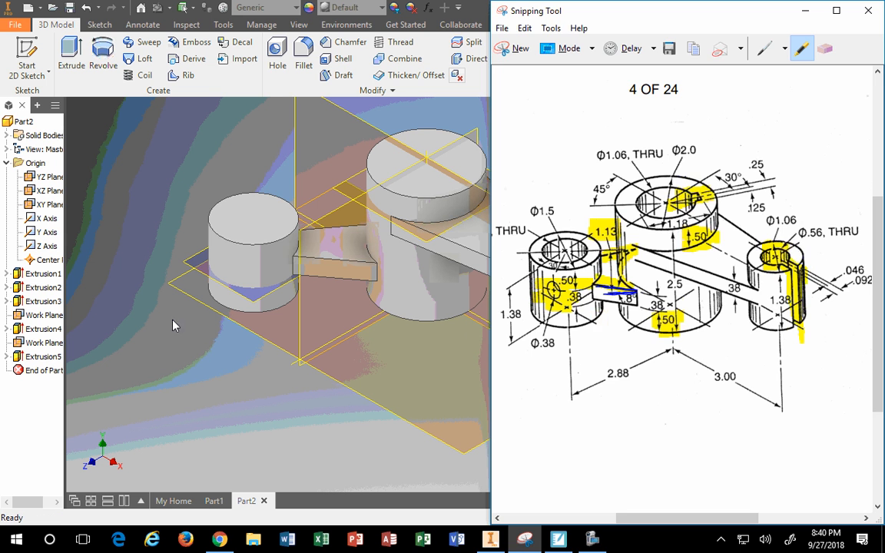
Switch to Inventor and place a simple through-all hole on the top face of the left cylinder
click(178, 194)
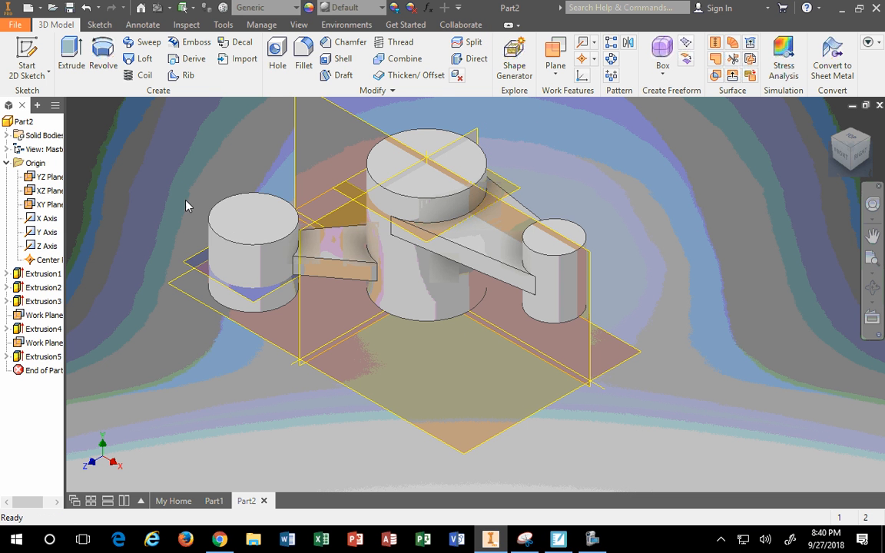
click(278, 62)
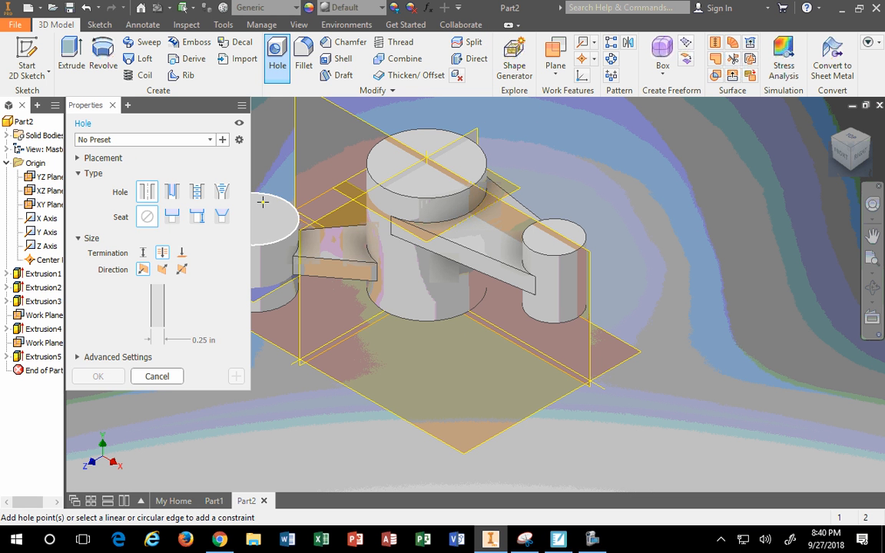
drag(170, 113, 728, 103)
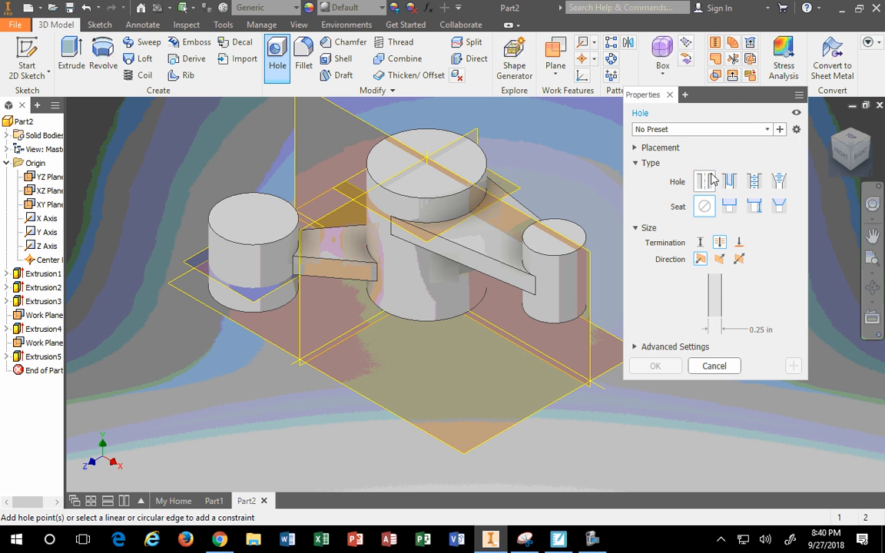
click(250, 221)
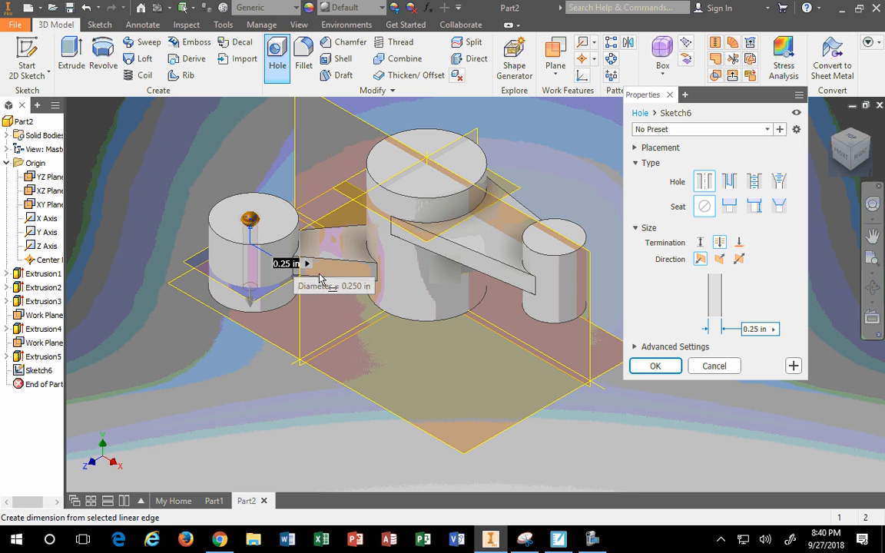
Switch to the Snipping Tool drawing and look up the left cylinder's through-bore diameter
click(582, 542)
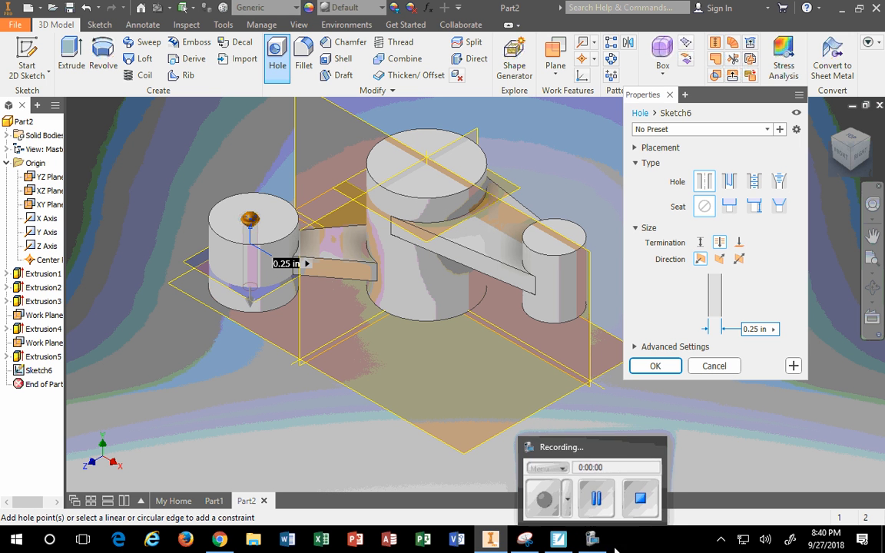
click(527, 541)
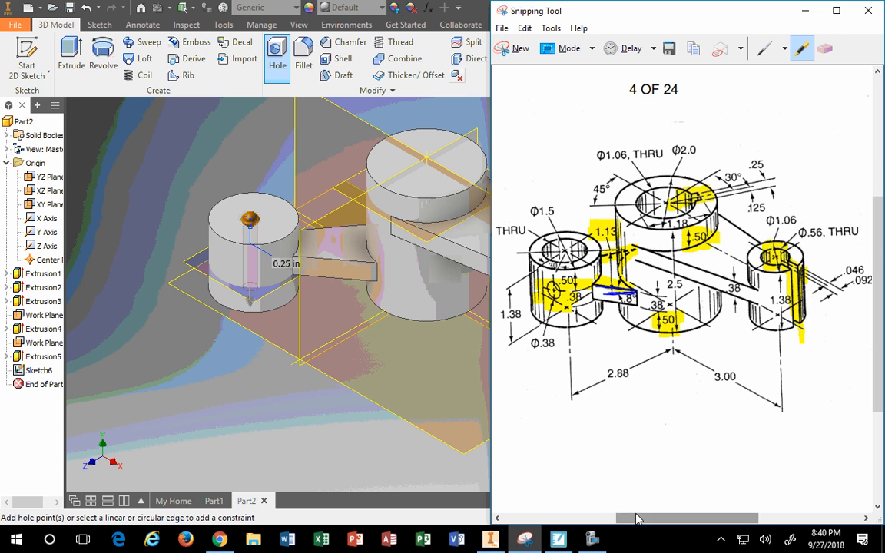
drag(633, 519, 593, 522)
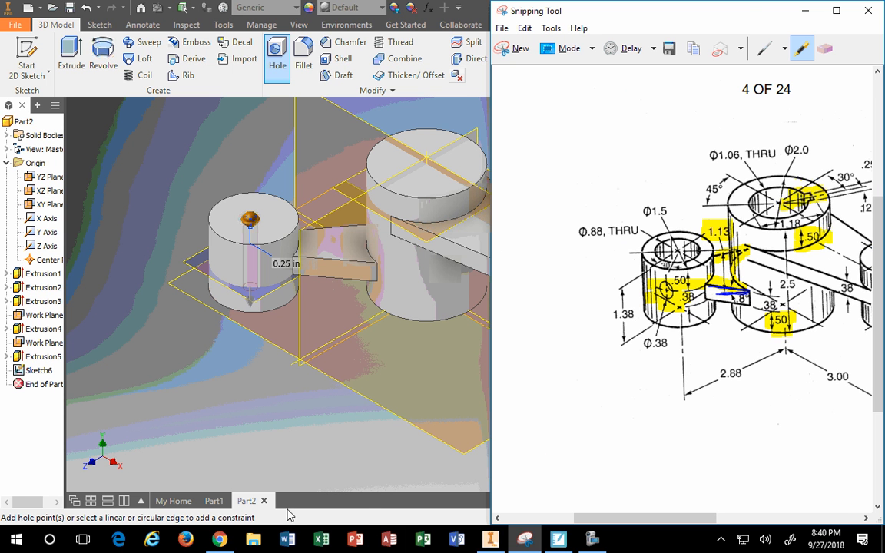
Switch back to Inventor and set the diameter of the left cylinder's through-all hole to .875 in
drag(278, 264, 318, 265)
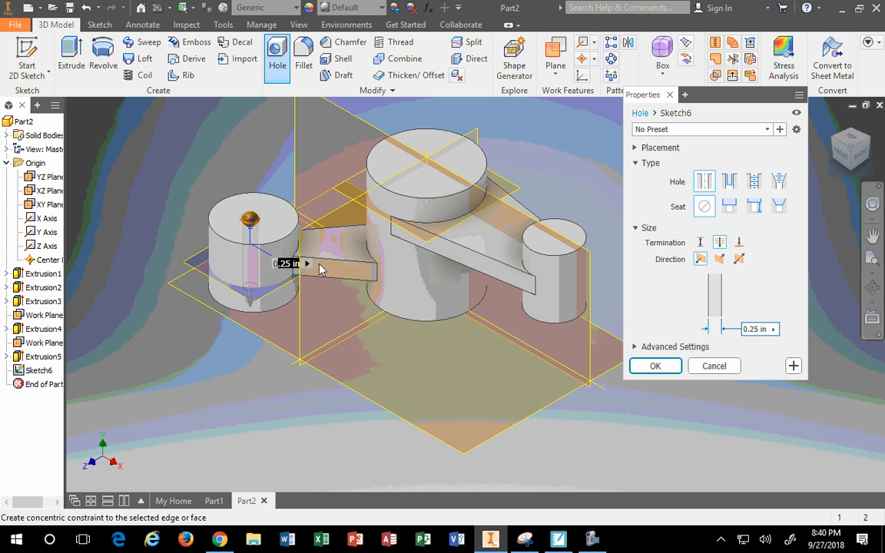
click(758, 329)
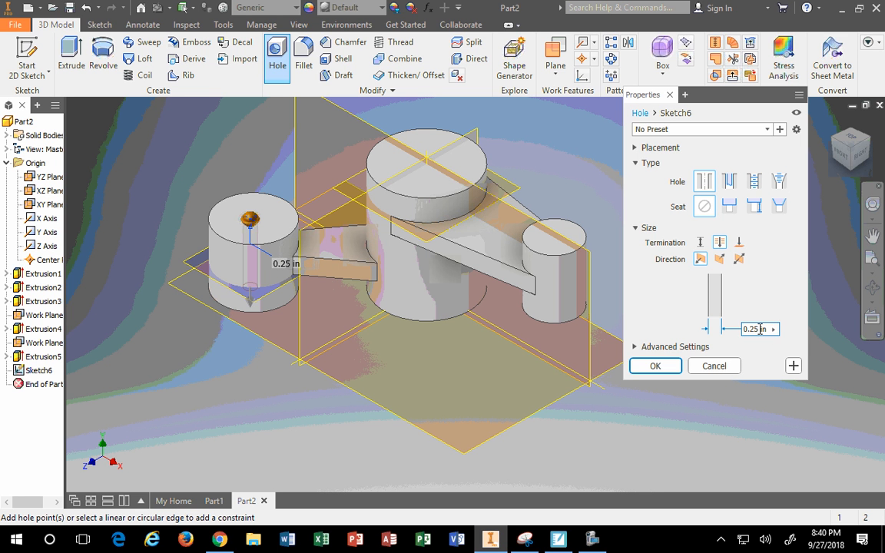
text(.375)
key(BackSpace)
key(BackSpace)
key(BackSpace)
key(BackSpace)
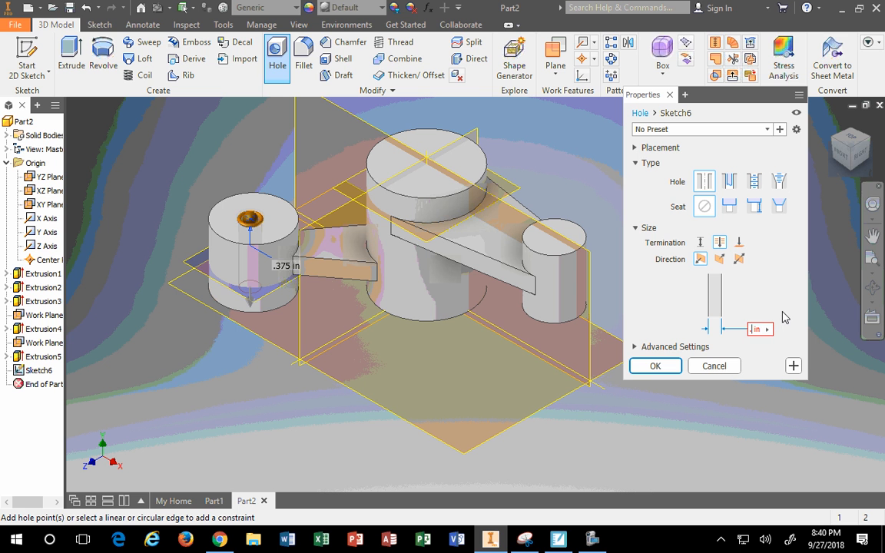
text(.875)
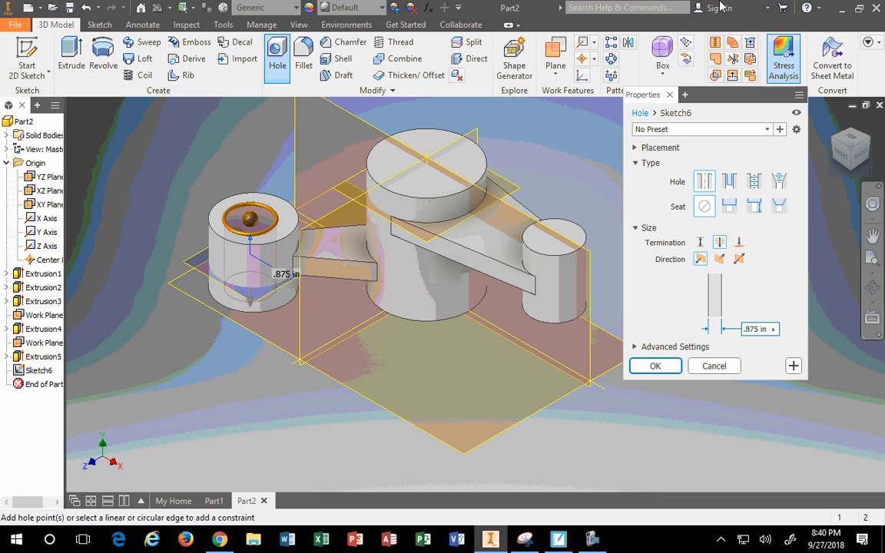
Try to center the hole on the left cylinder's top face, and clear its placement position
mouse_move(252, 222)
mouse_down()
mouse_move(277, 207)
mouse_move(246, 221)
mouse_move(263, 223)
mouse_move(239, 221)
mouse_move(265, 197)
mouse_move(281, 236)
mouse_move(238, 227)
mouse_move(270, 197)
mouse_move(266, 217)
mouse_move(258, 198)
mouse_move(246, 206)
mouse_move(224, 195)
mouse_move(282, 208)
mouse_move(215, 171)
mouse_move(227, 135)
mouse_move(288, 208)
mouse_move(264, 265)
mouse_move(249, 185)
mouse_move(280, 215)
mouse_move(282, 231)
mouse_move(286, 218)
mouse_move(250, 214)
mouse_up()
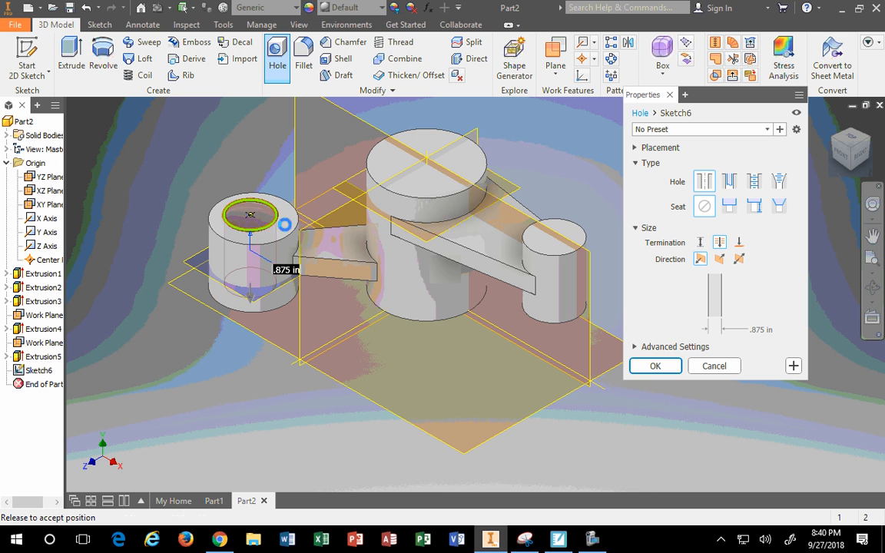
click(635, 348)
click(634, 347)
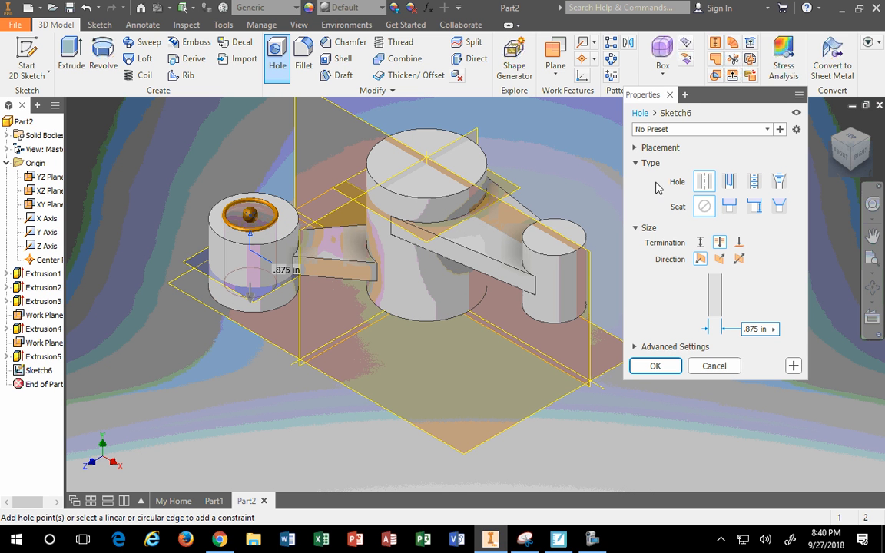
click(636, 147)
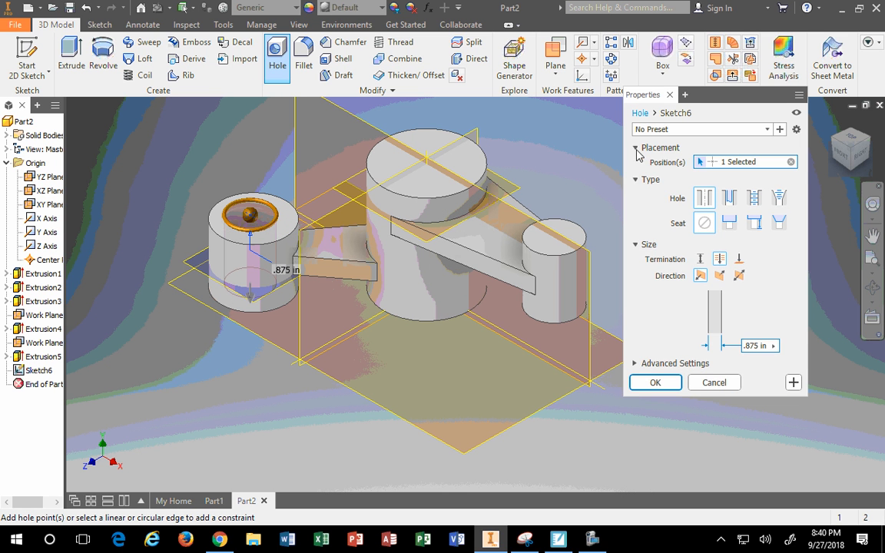
click(790, 162)
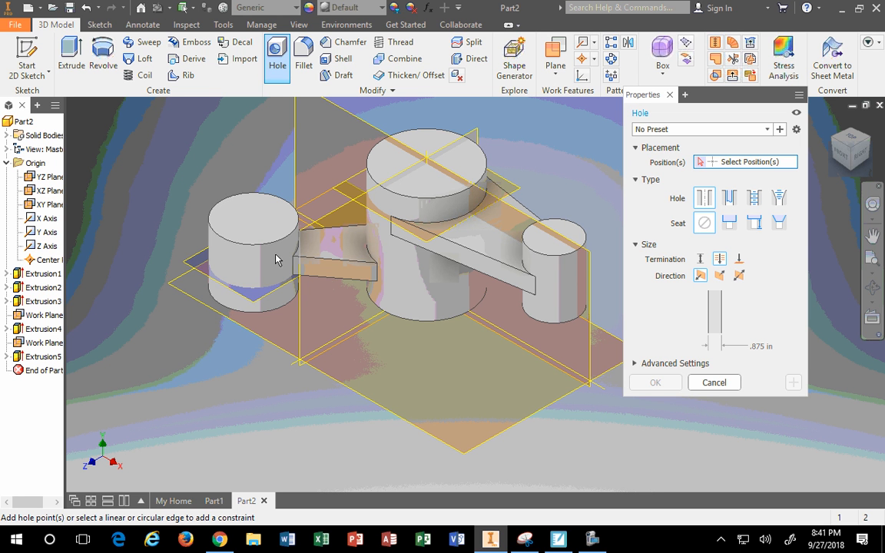
Try to place the .875 in through-all hole again at the left cylinder and shift its center point
click(248, 262)
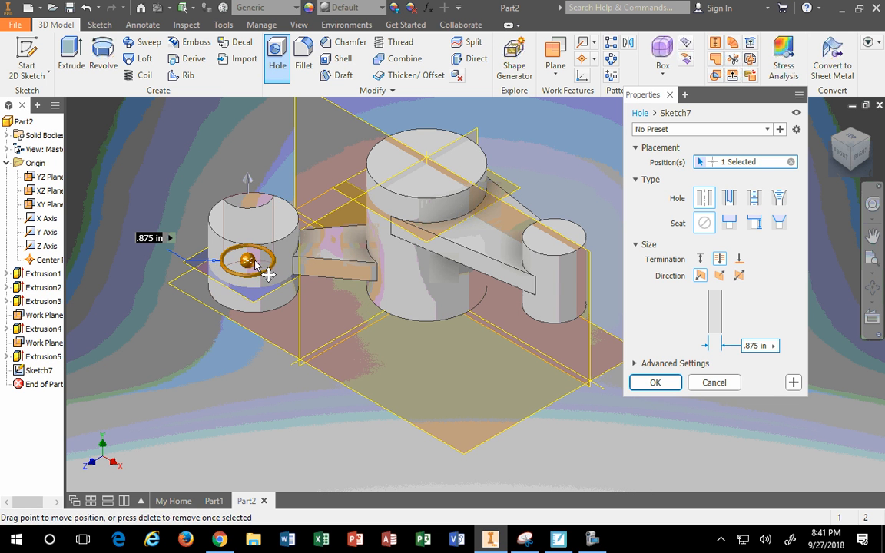
drag(262, 269, 255, 217)
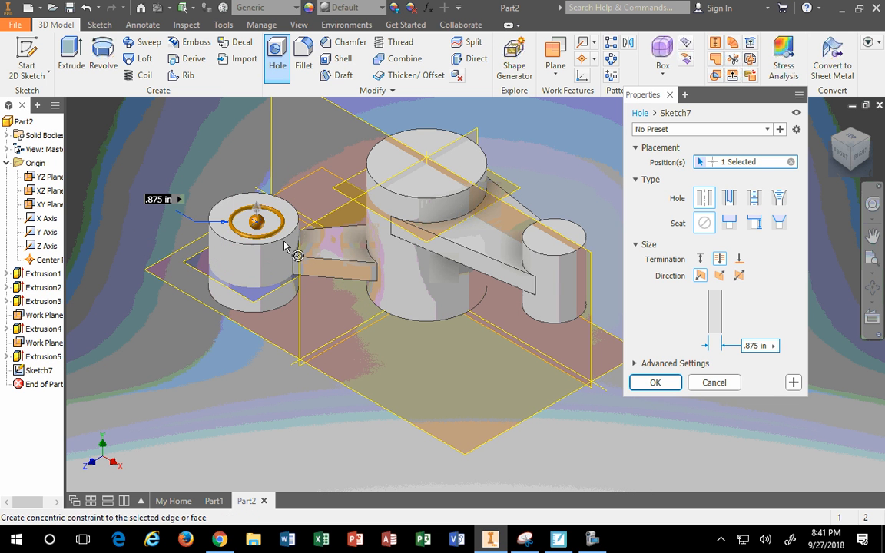
click(840, 156)
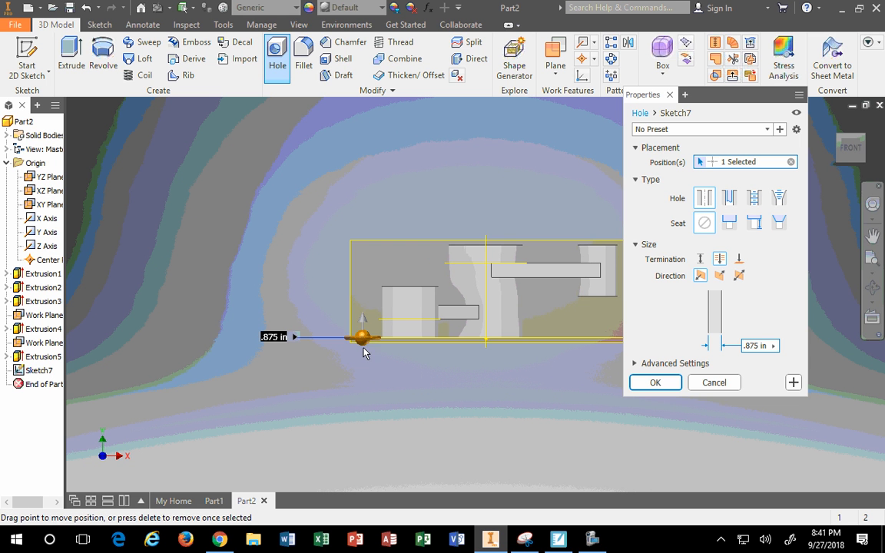
scroll(374, 348, up, 5)
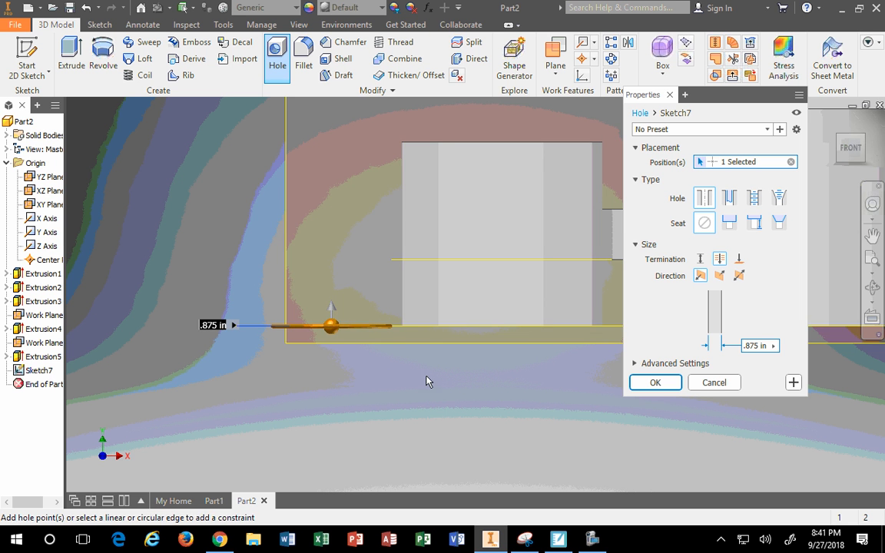
middle_drag(424, 376, 396, 367)
click(840, 130)
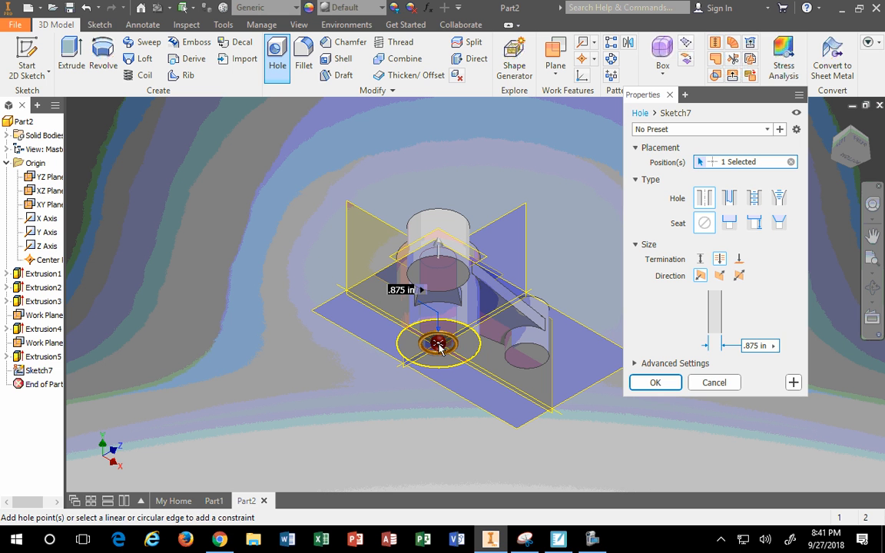
drag(439, 343, 440, 247)
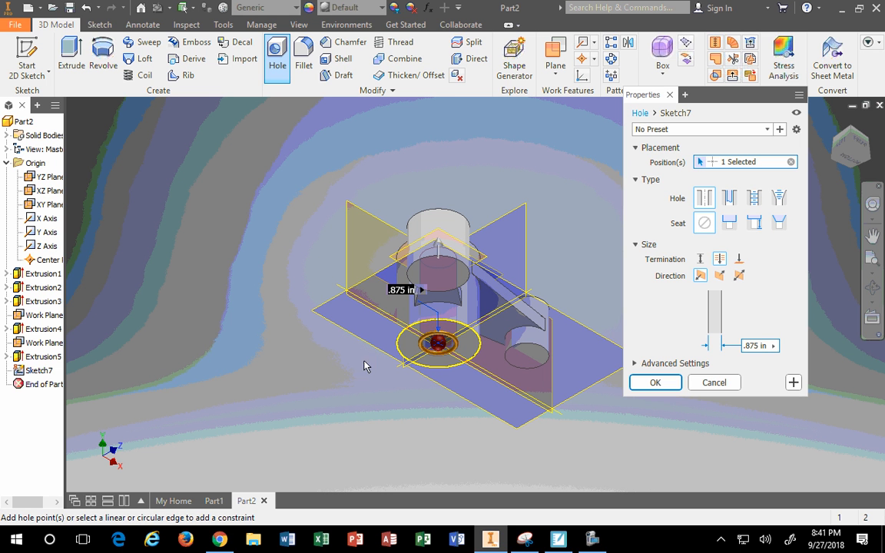
Undo the hole placement and leave the Hole command, with the top faces of the cylinders in view
click(83, 13)
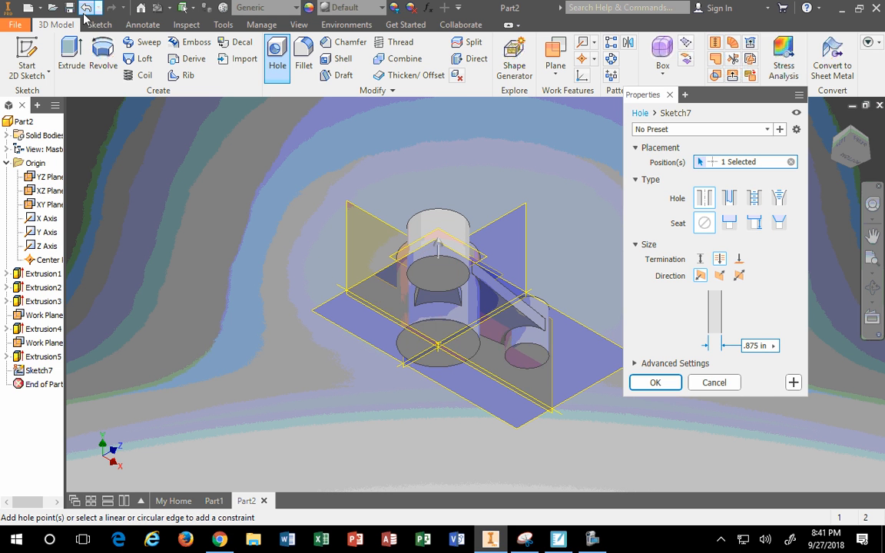
click(84, 12)
click(844, 130)
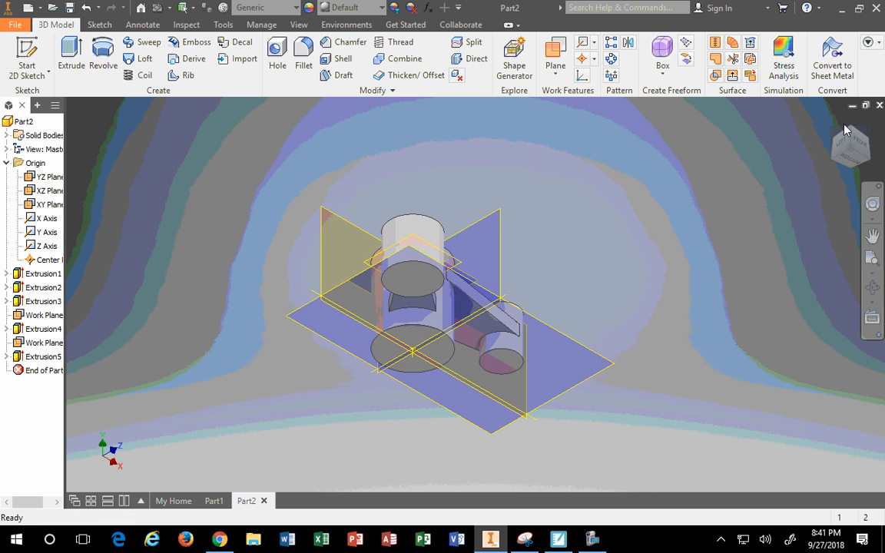
click(844, 131)
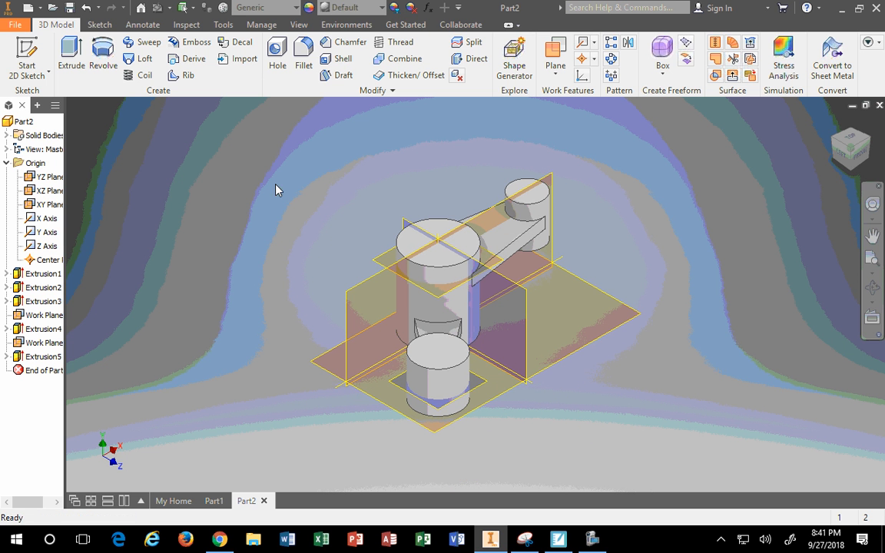
click(278, 55)
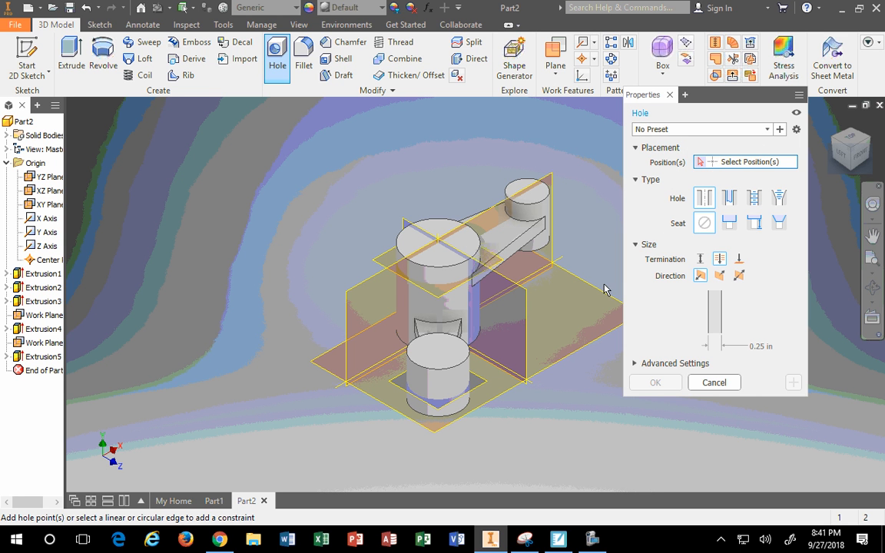
click(438, 352)
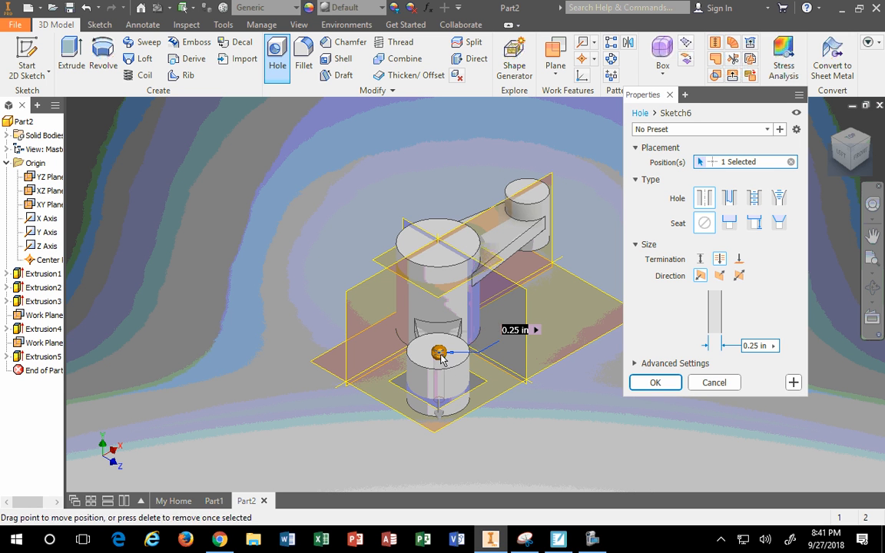
scroll(438, 362, up, 2)
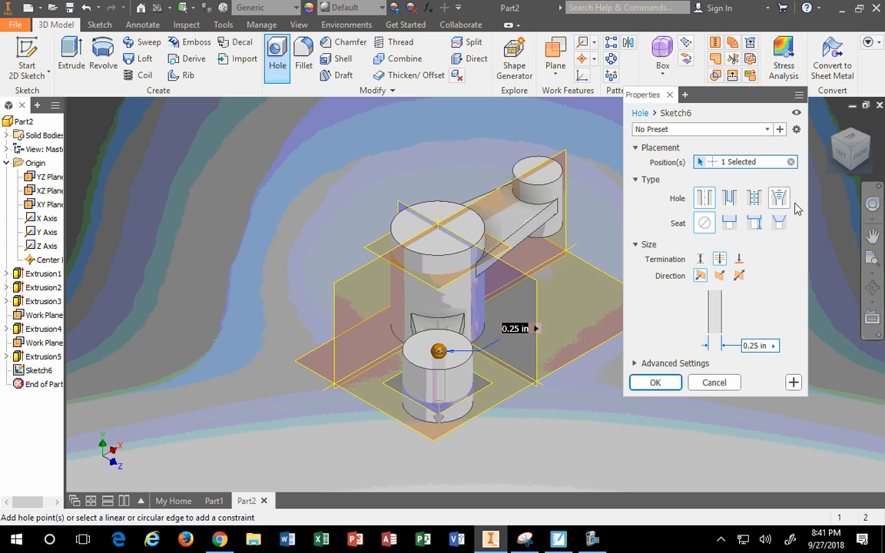
scroll(823, 202, down, 2)
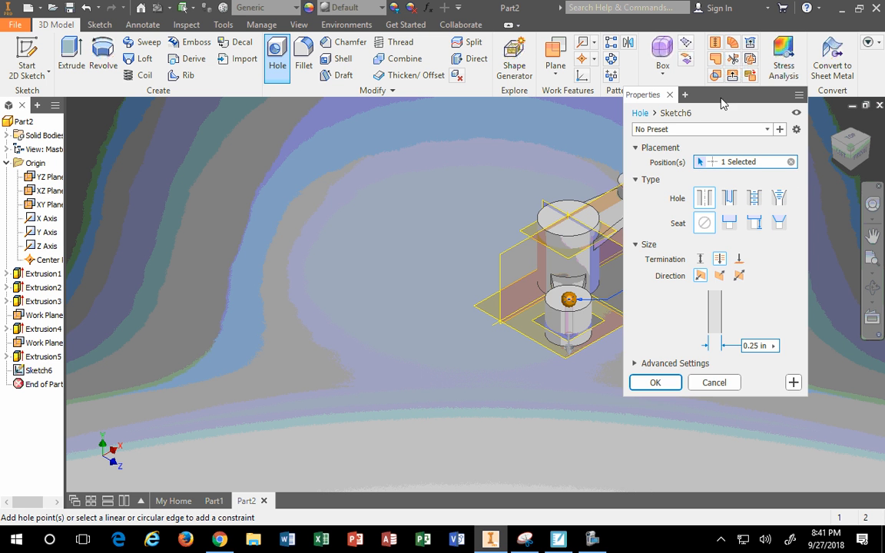
drag(720, 96, 294, 107)
scroll(568, 300, up, 5)
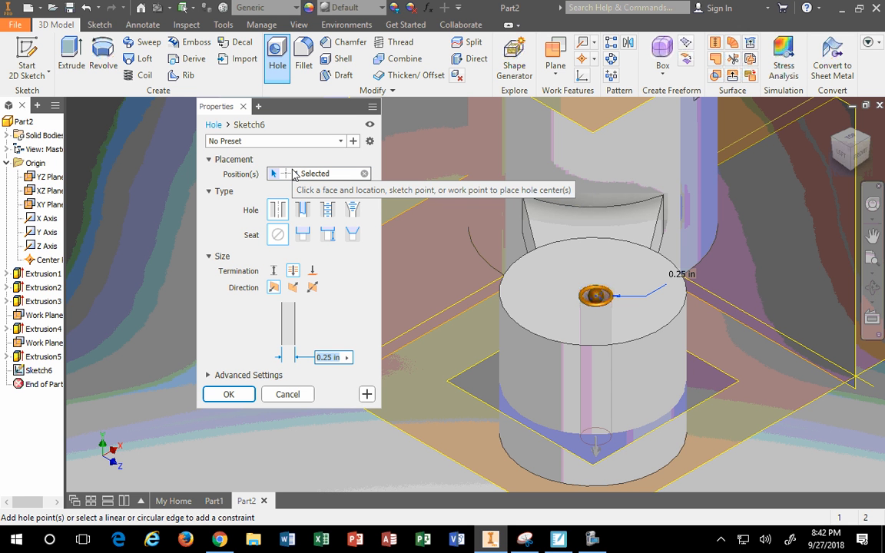
key(Escape)
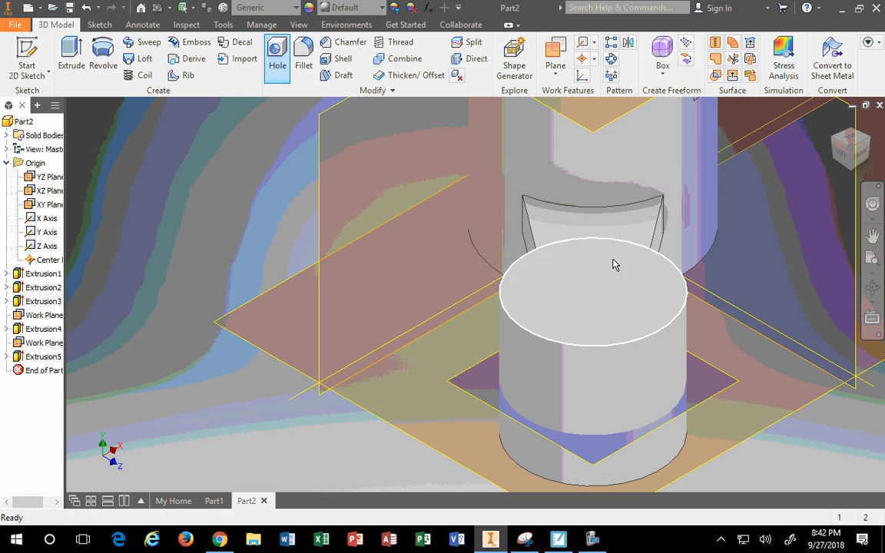
Place a simple through-all hole near the center of the left cylinder's top face
click(557, 326)
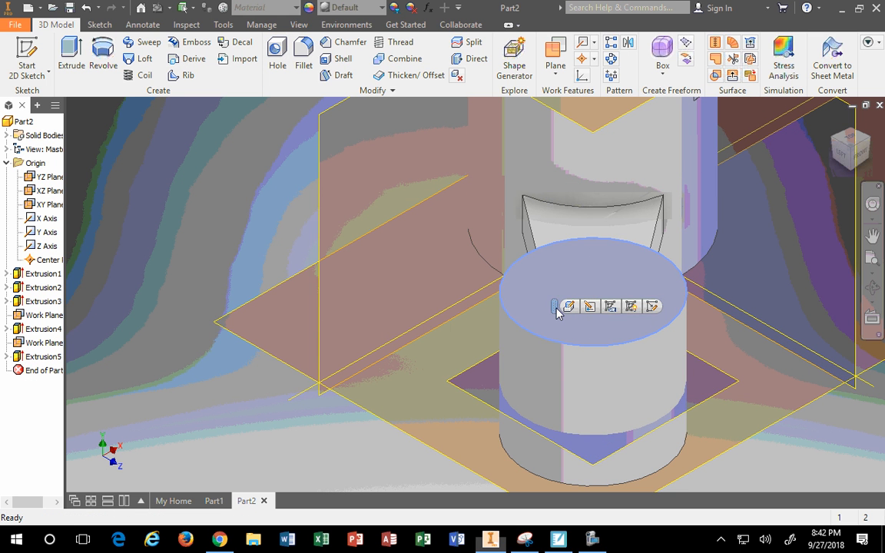
drag(555, 307, 248, 242)
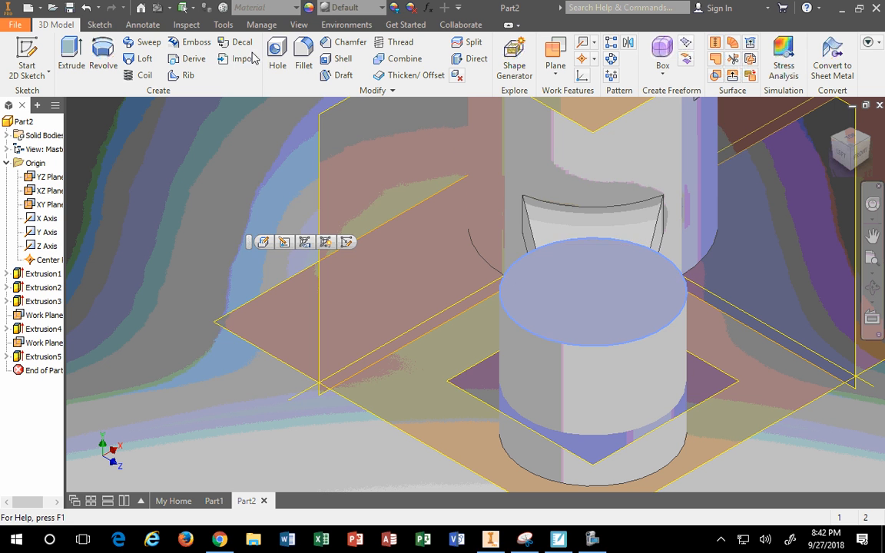
click(281, 75)
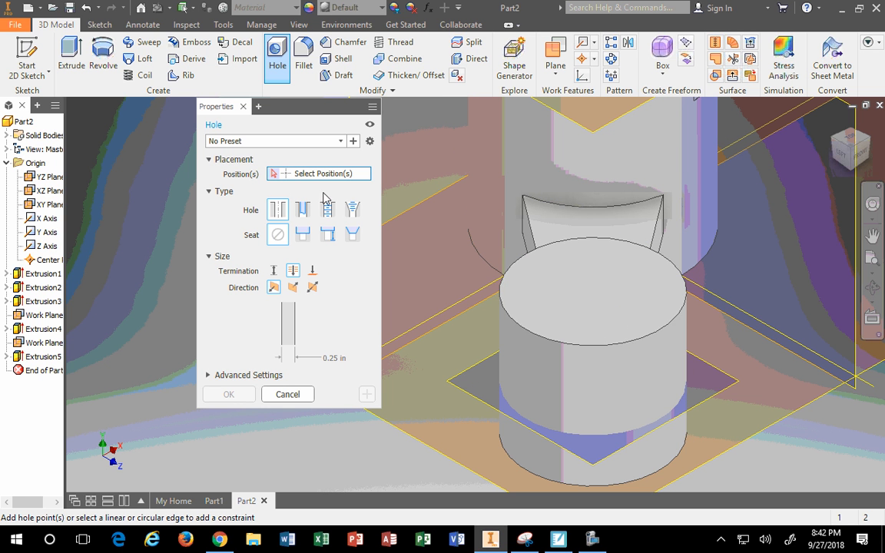
click(340, 142)
click(341, 142)
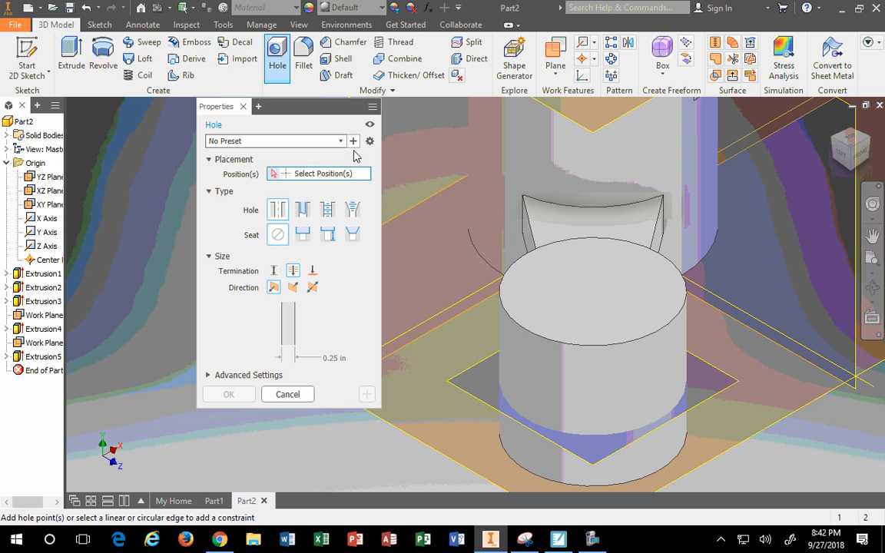
click(588, 288)
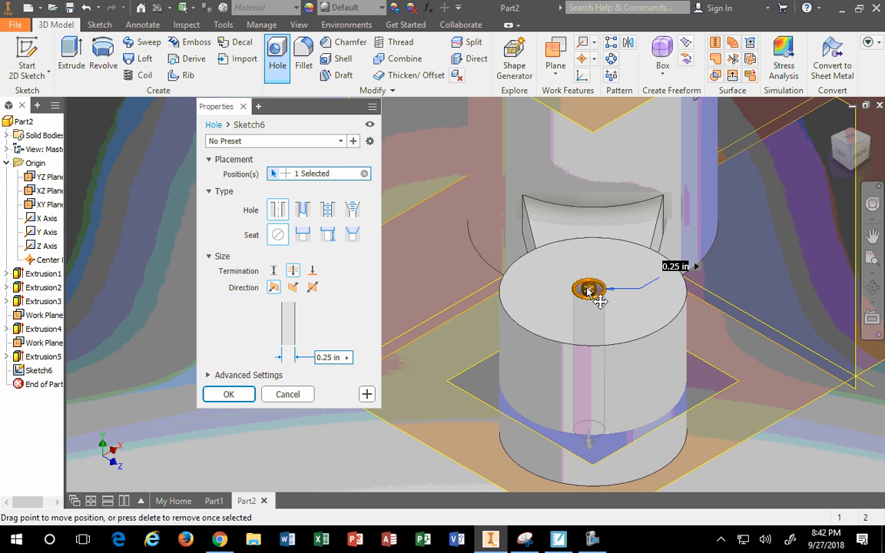
drag(603, 300, 630, 346)
drag(609, 284, 599, 291)
Try to set the left cylinder's hole to .875 in diameter and make it concentric, and undo the placement
click(323, 355)
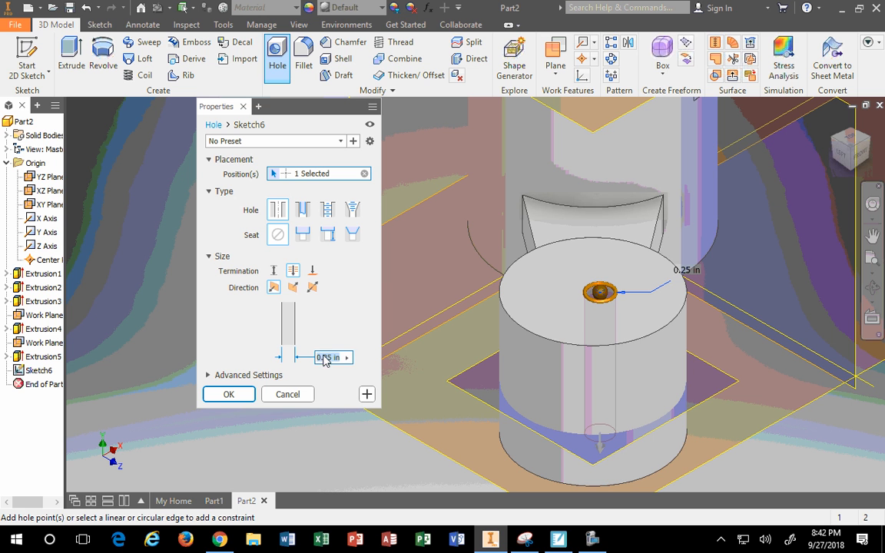
key(BackSpace)
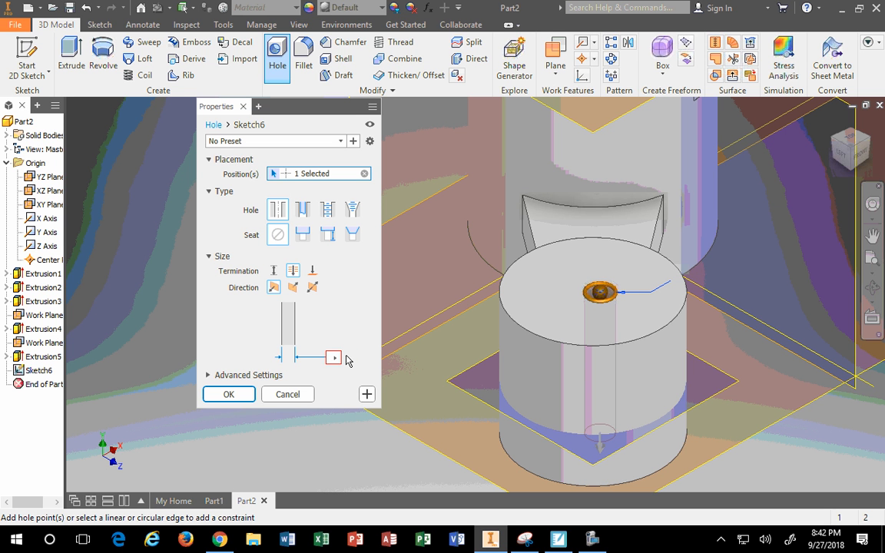
text(.875)
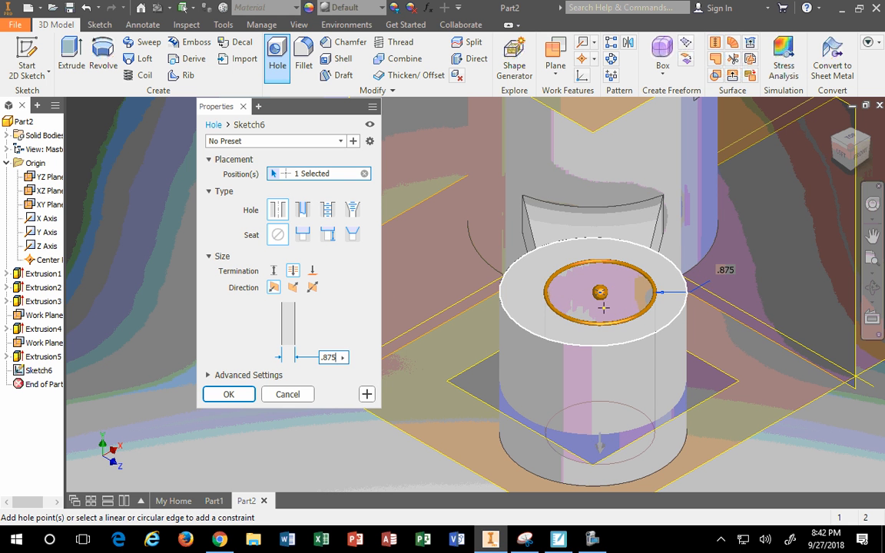
mouse_move(601, 293)
mouse_down()
mouse_move(533, 316)
mouse_move(596, 315)
mouse_move(680, 298)
mouse_move(593, 294)
mouse_move(649, 218)
mouse_move(628, 197)
mouse_move(602, 297)
mouse_move(622, 420)
mouse_move(671, 201)
mouse_move(638, 198)
mouse_move(592, 298)
mouse_move(583, 296)
mouse_move(596, 295)
mouse_up()
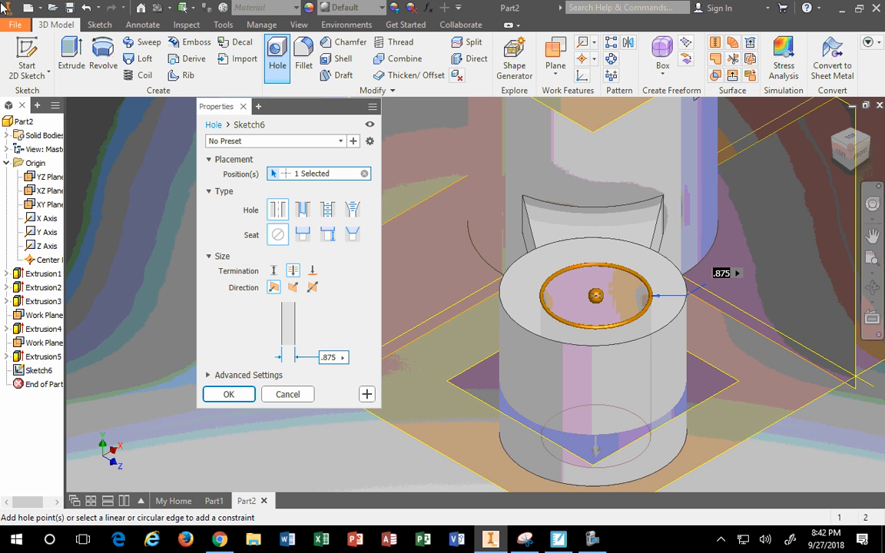
click(101, 28)
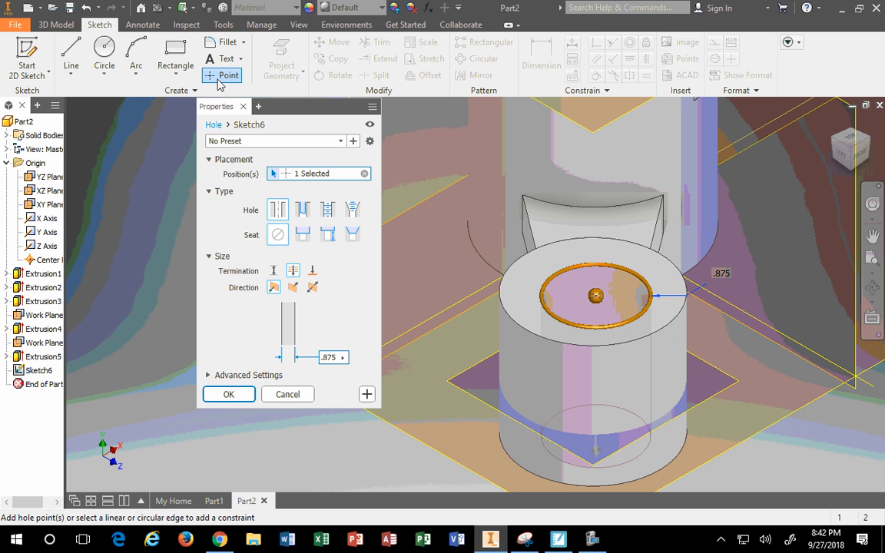
drag(597, 297, 765, 349)
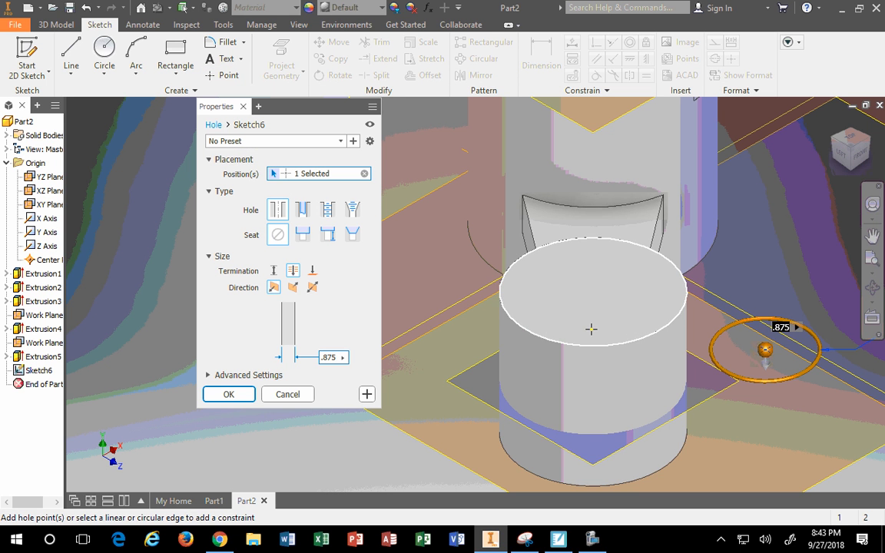
click(658, 382)
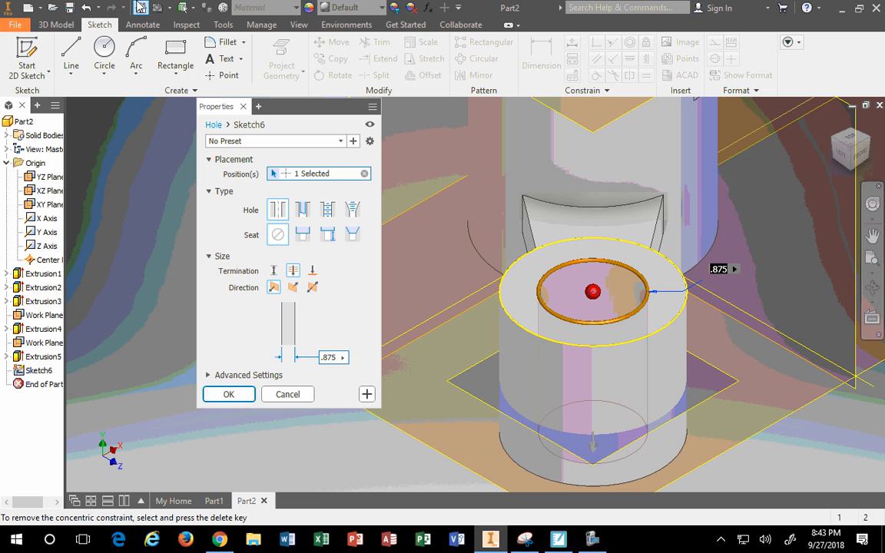
click(87, 8)
click(89, 9)
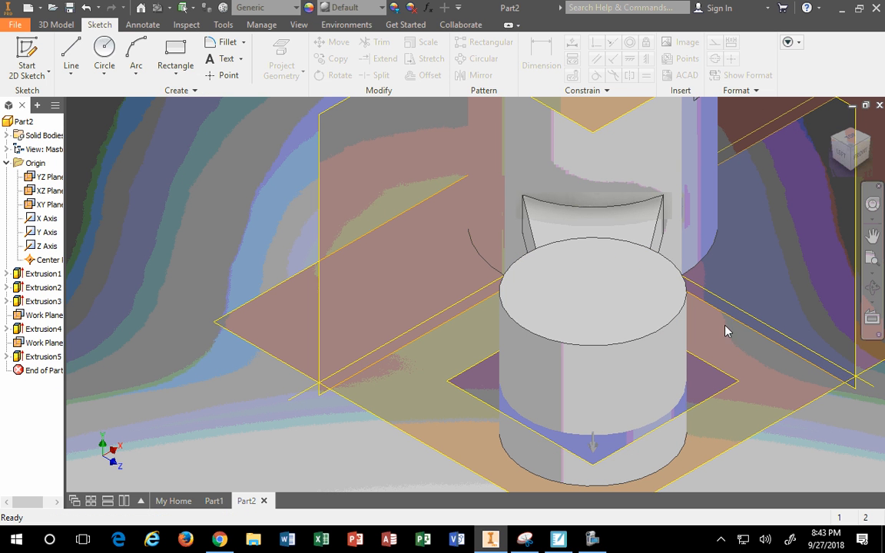
Place a simple through-all hole on the left cylinder's top face and make it concentric with the cylinder's outer face
click(56, 25)
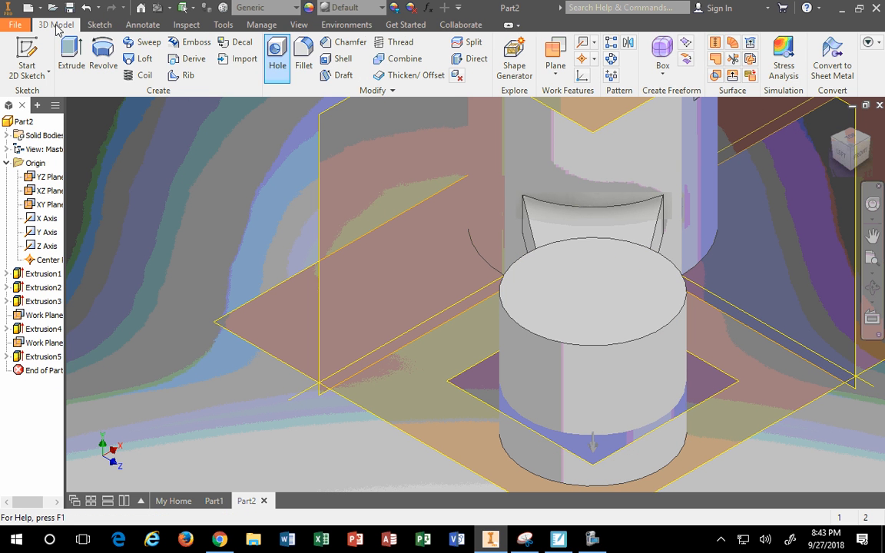
click(278, 56)
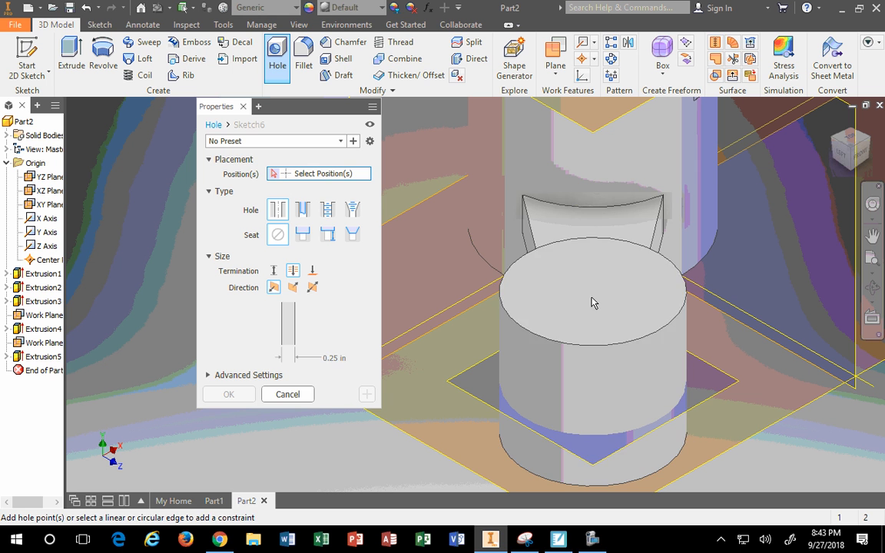
click(591, 301)
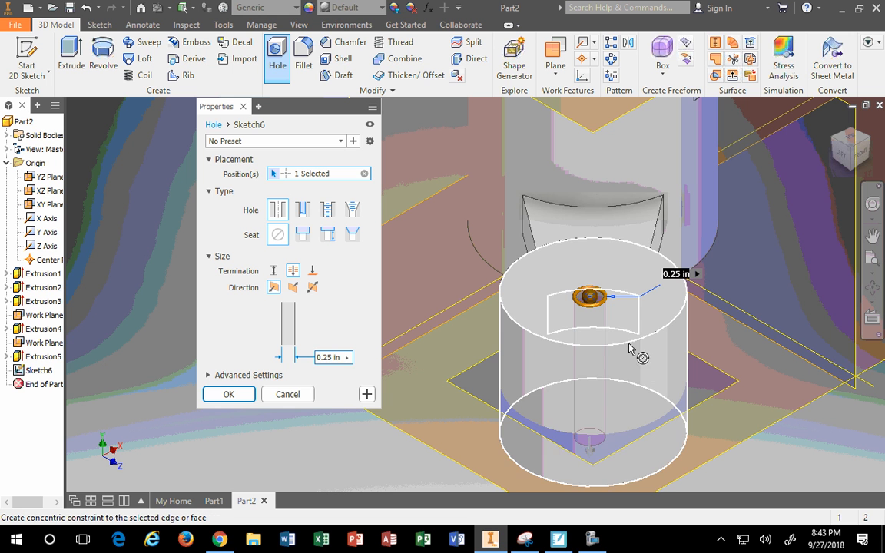
drag(589, 297, 609, 292)
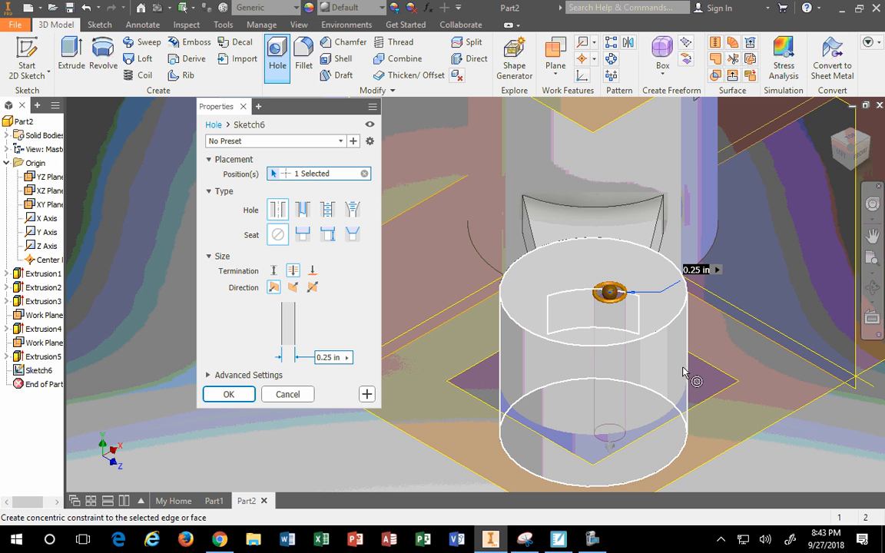
click(680, 374)
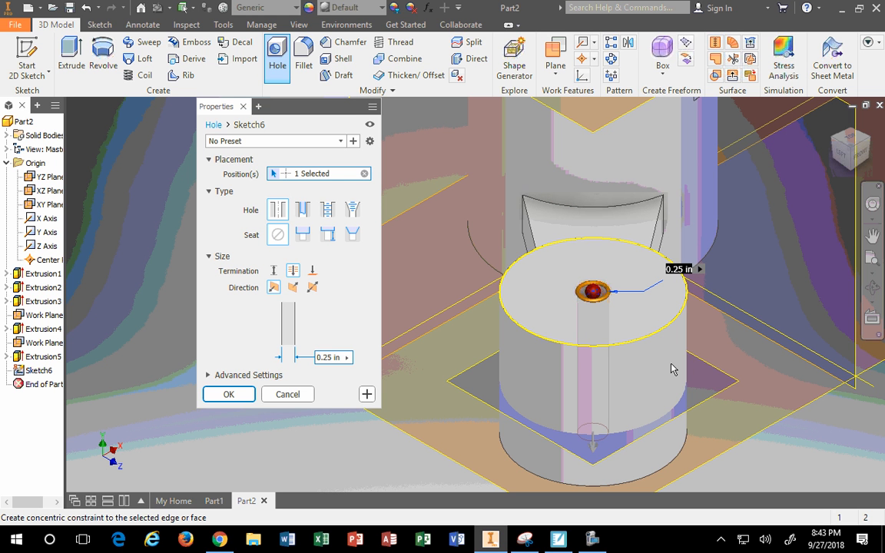
Set the hole diameter to 0.875 in and create the hole in the left cylinder
click(325, 357)
text(0.)
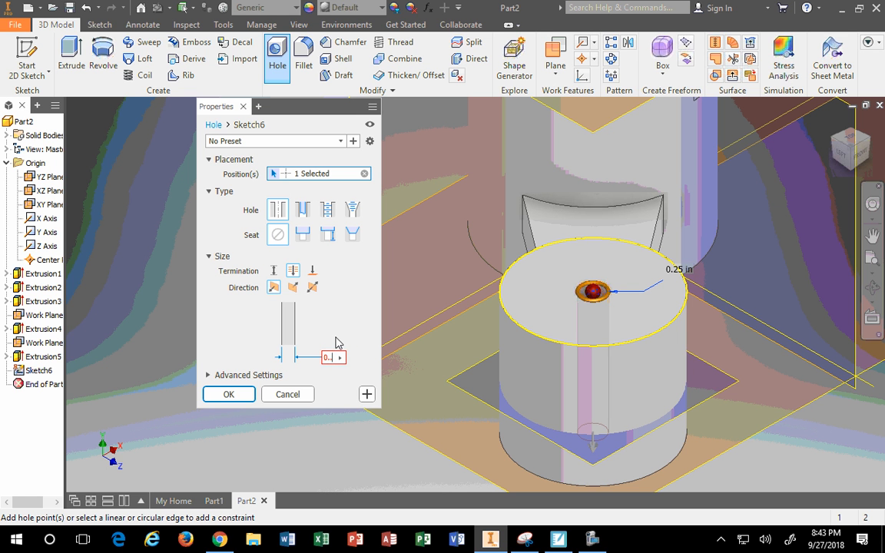
text(875)
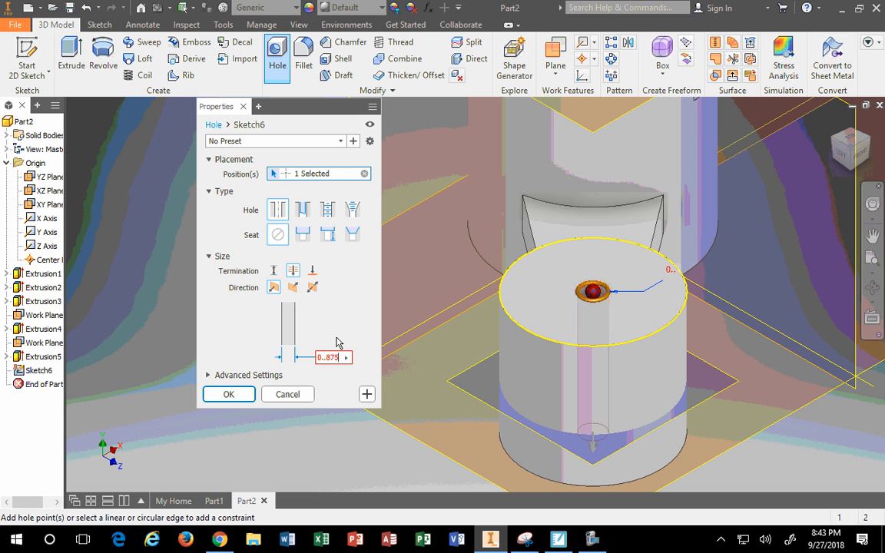
key(BackSpace)
text(875)
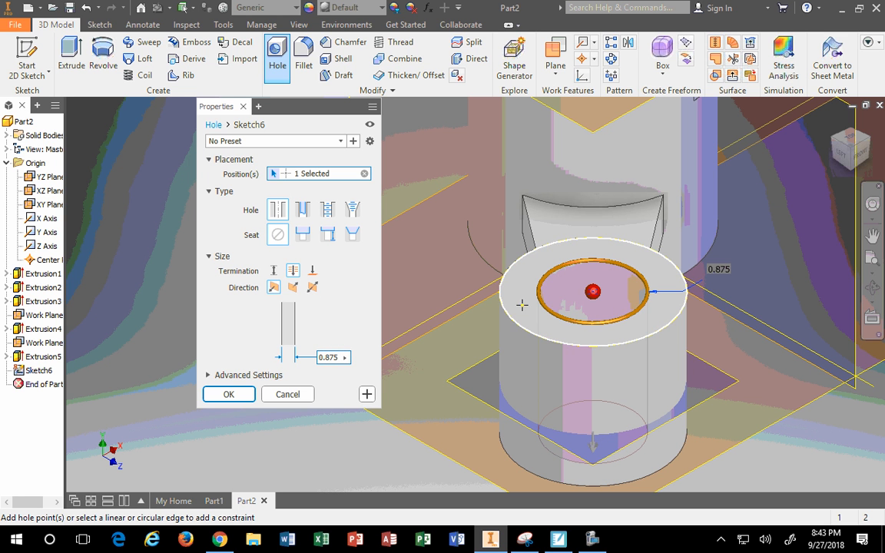
click(232, 396)
Create a work axis through the center of the left cylinder from its outer cylindrical face
scroll(496, 418, down, 5)
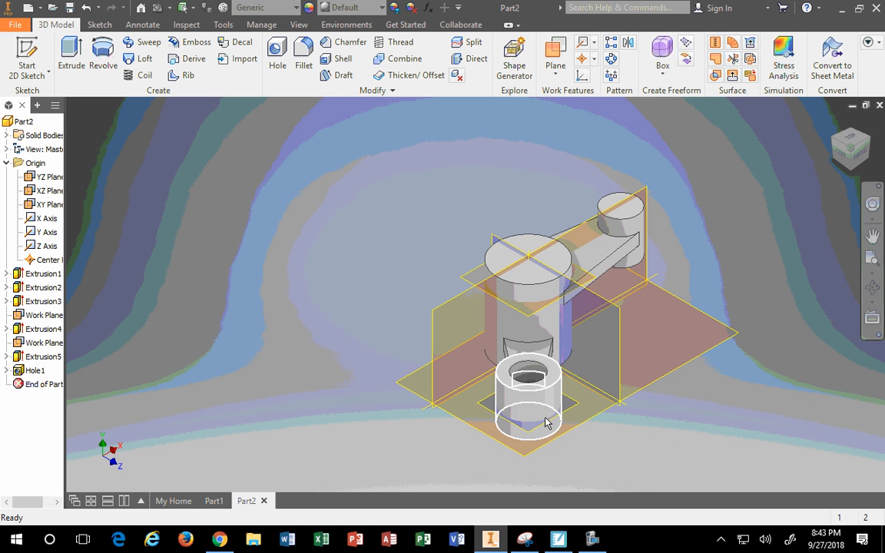
middle_drag(527, 422, 471, 354)
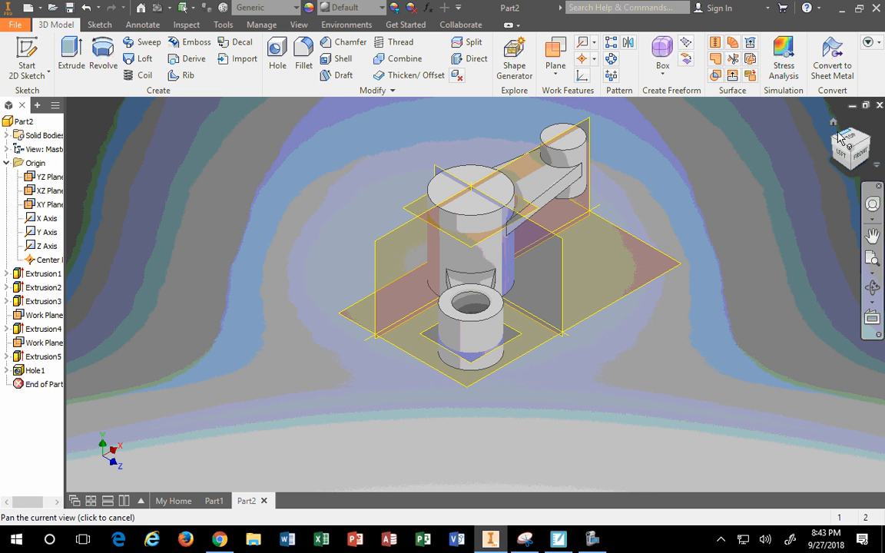
click(830, 122)
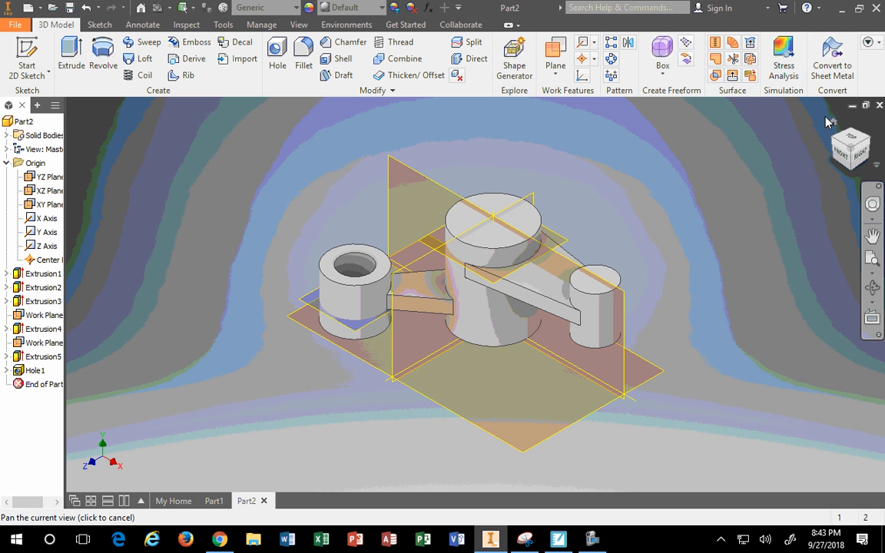
scroll(352, 245, down, 5)
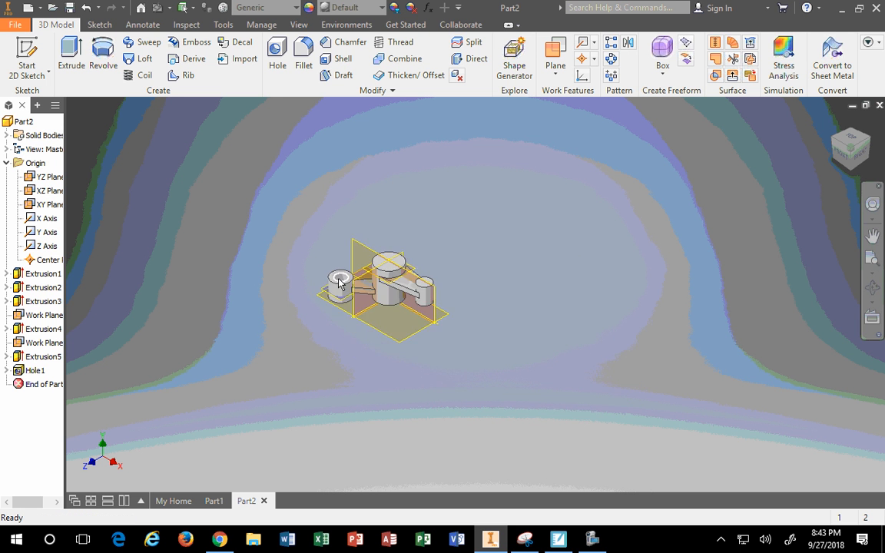
scroll(340, 283, up, 10)
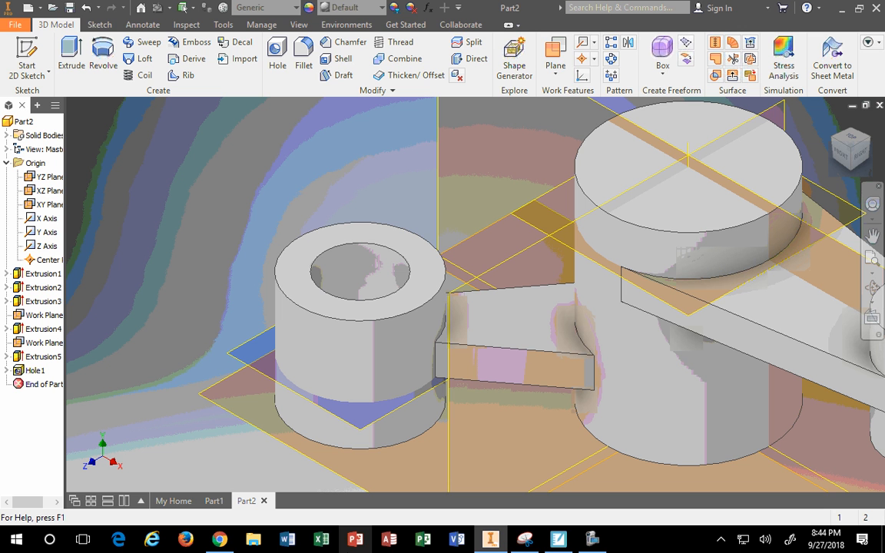
click(581, 43)
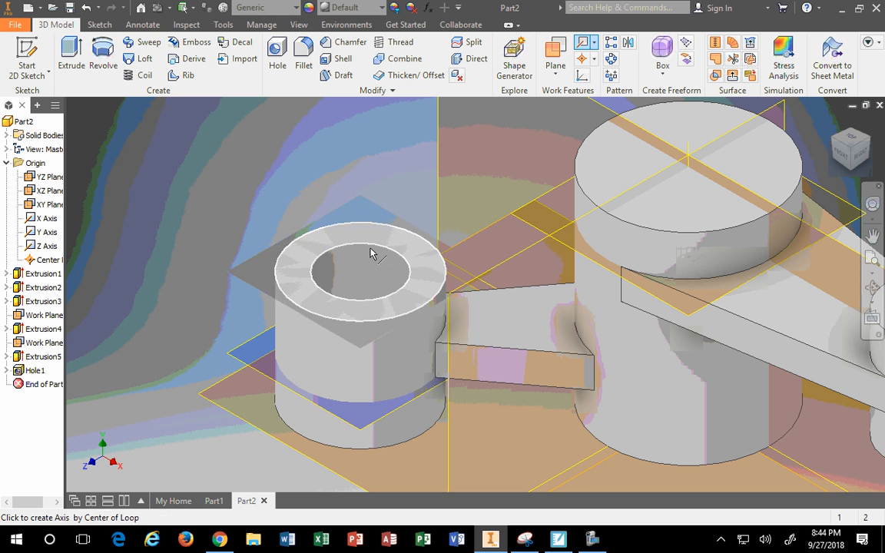
click(594, 43)
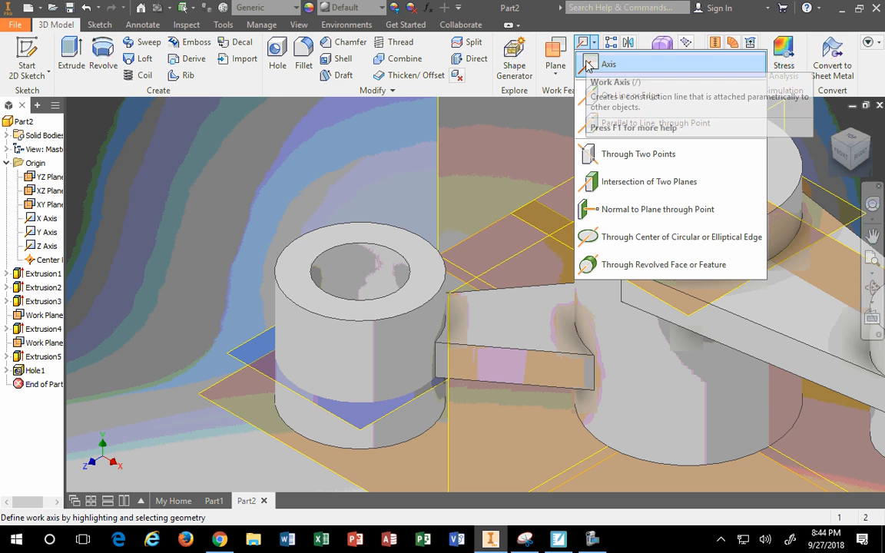
click(588, 65)
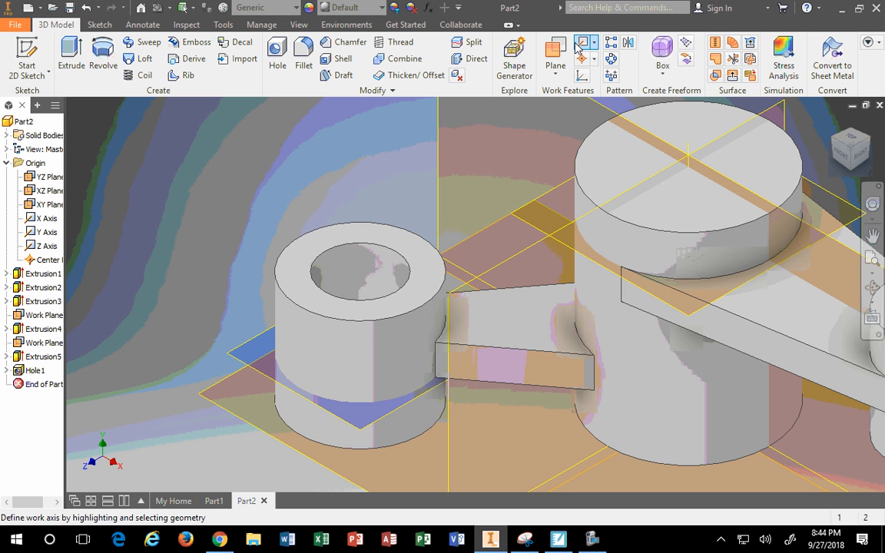
click(361, 361)
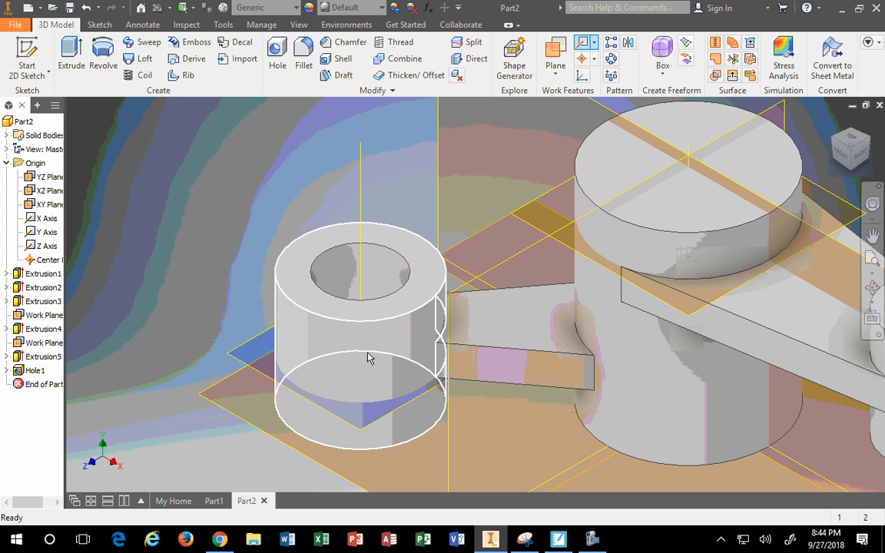
Create a work plane through the origin Y axis at the large cylinder and the left cylinder's work axis
click(556, 49)
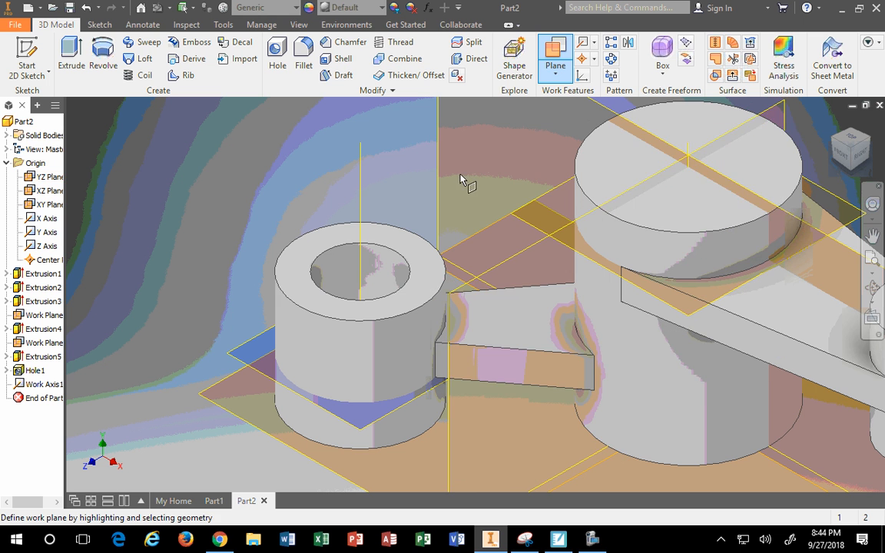
click(690, 156)
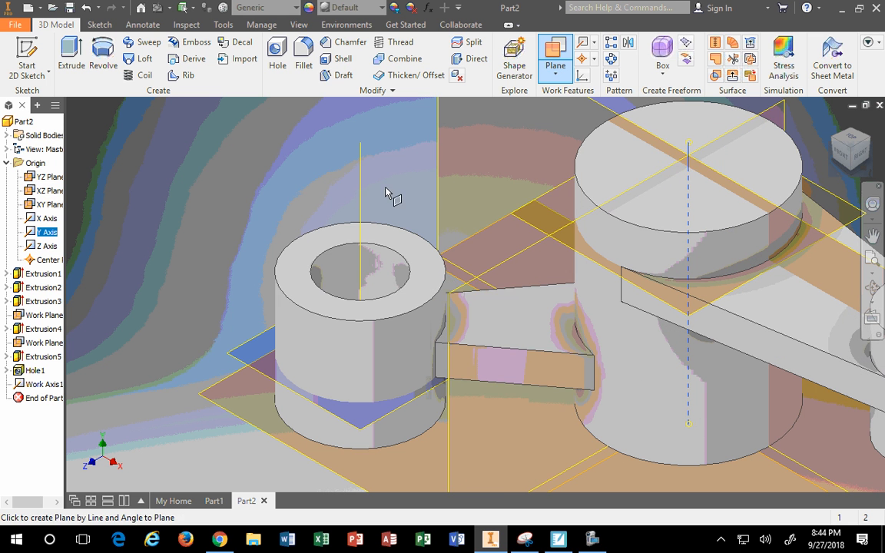
click(361, 169)
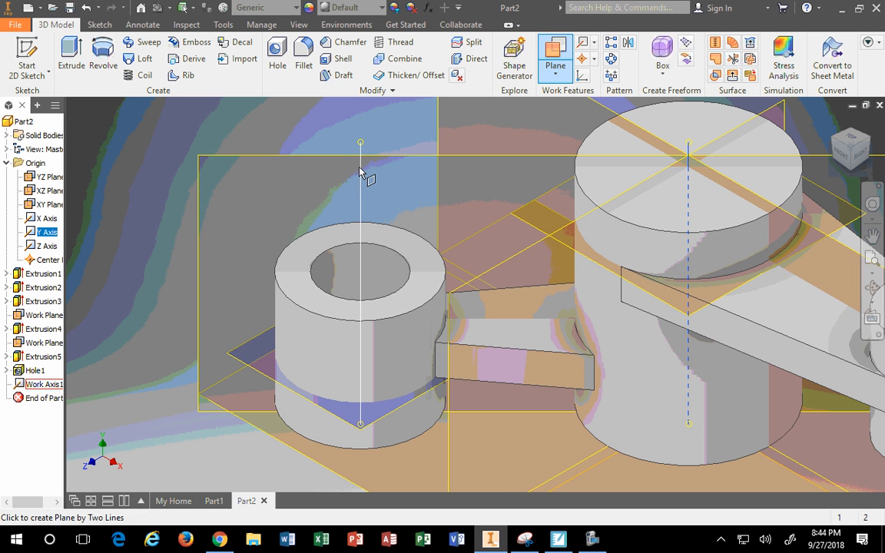
click(360, 168)
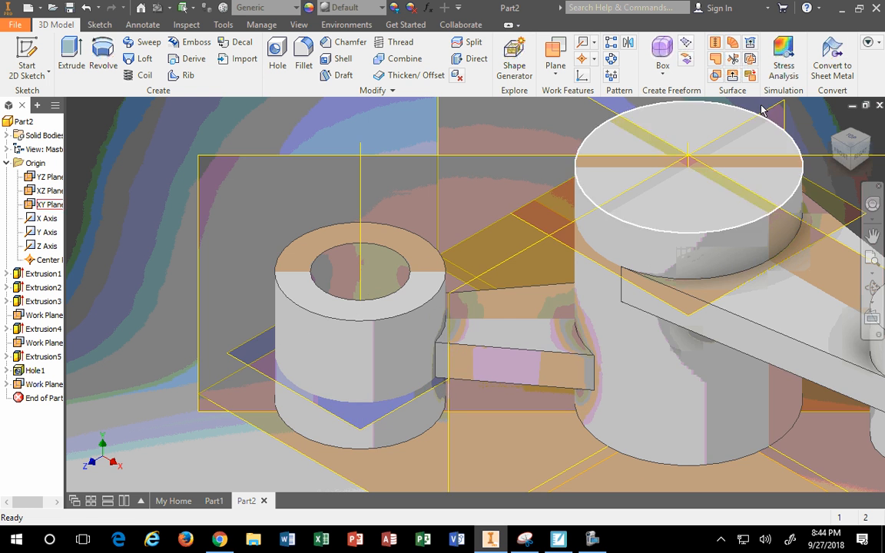
click(850, 139)
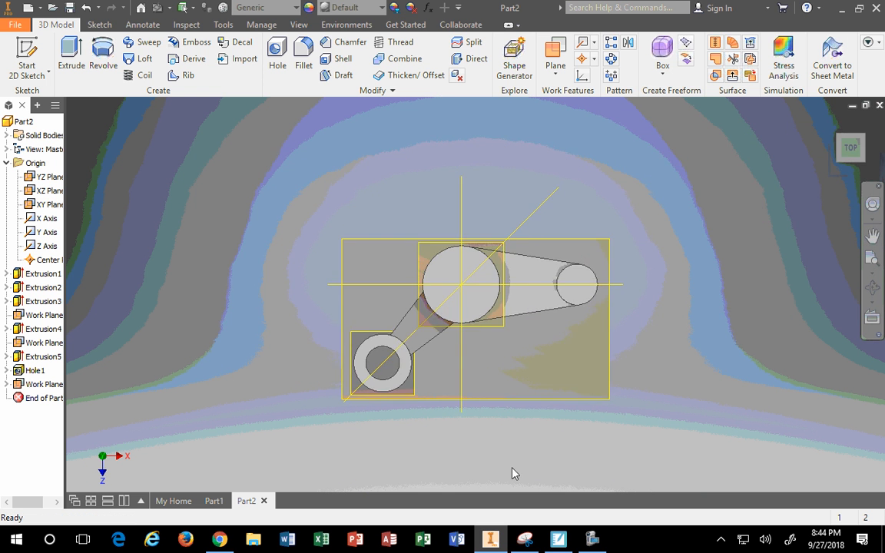
scroll(462, 471, down, 5)
scroll(461, 471, up, 5)
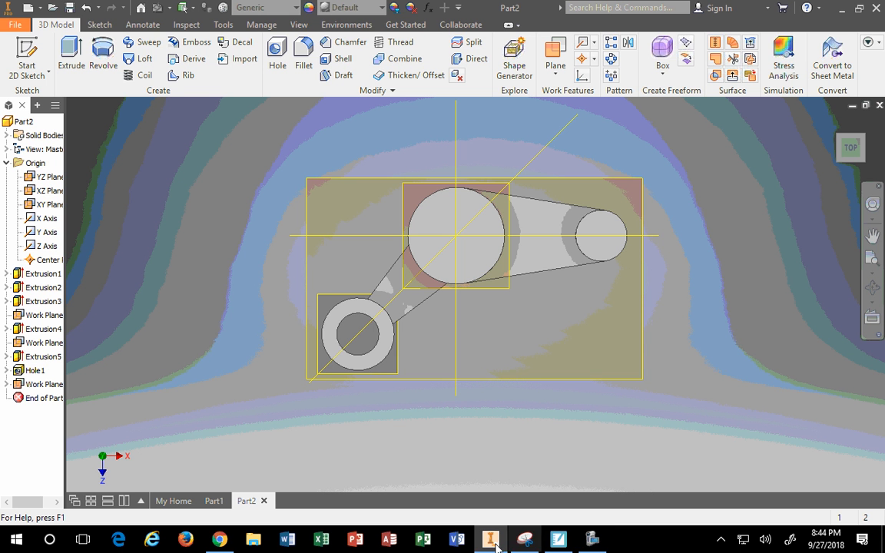
Switch to the drawing in Snipping Tool, circle the left cylinder's angle with the pen and annotate it as 30°
click(534, 543)
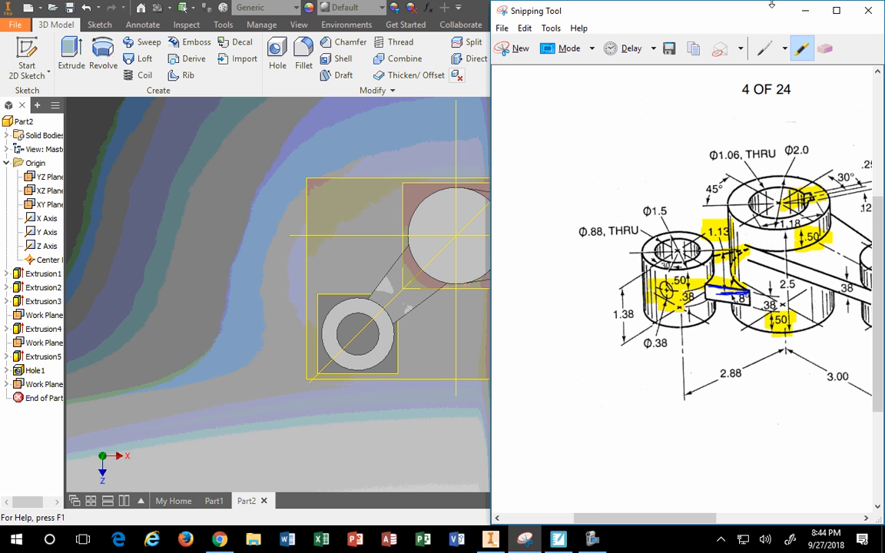
click(764, 51)
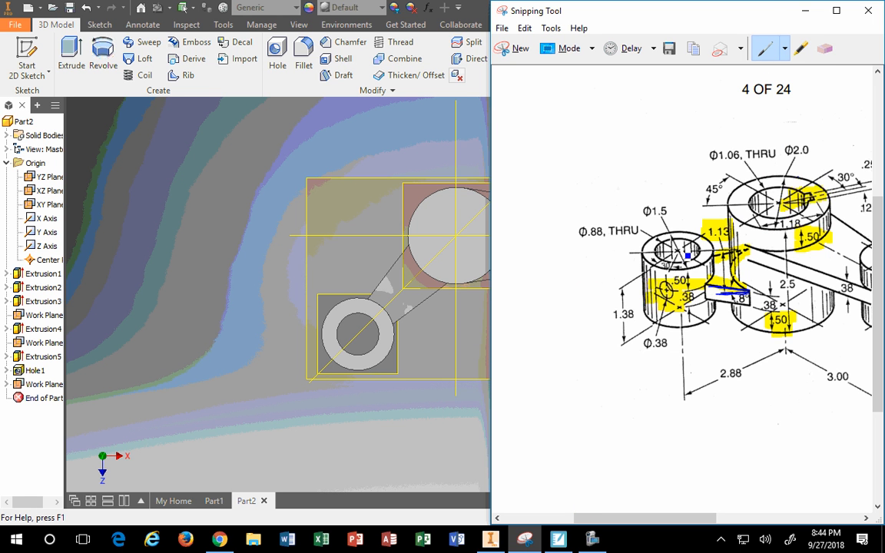
mouse_move(677, 254)
mouse_down()
mouse_move(643, 260)
mouse_move(649, 271)
mouse_move(689, 280)
mouse_move(653, 259)
mouse_move(691, 261)
mouse_move(648, 271)
mouse_move(694, 281)
mouse_move(661, 265)
mouse_move(590, 264)
mouse_up()
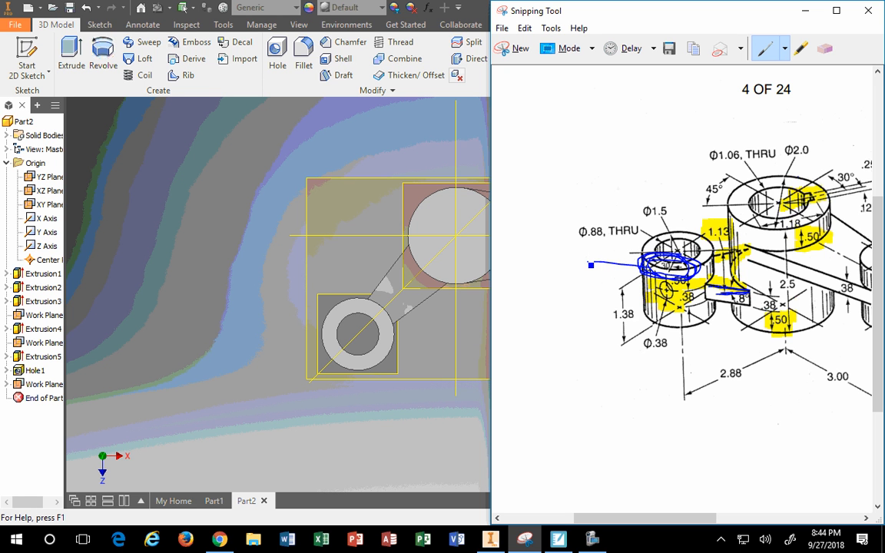
mouse_move(535, 256)
mouse_down()
mouse_move(550, 262)
mouse_move(536, 272)
mouse_move(567, 255)
mouse_up()
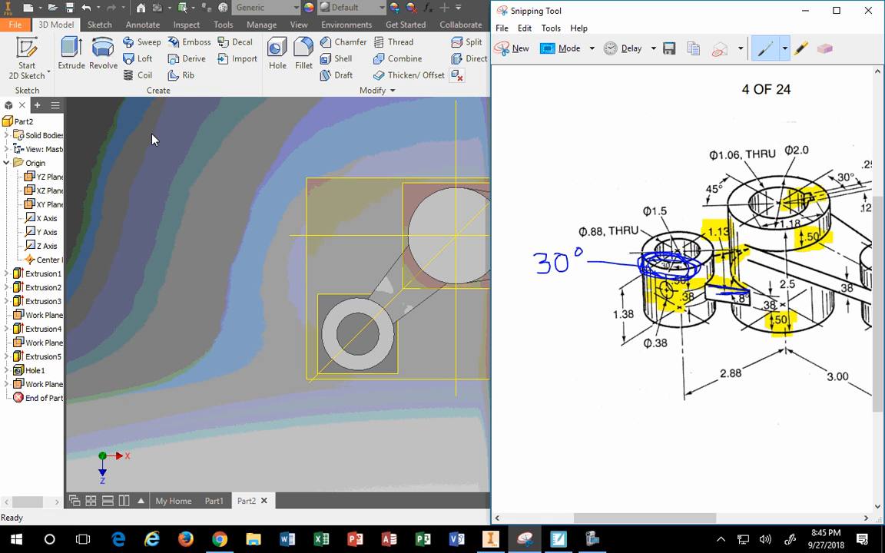
Delete the work plane that runs diagonally through the large cylinder and the left cylinder
click(35, 384)
right_click(38, 384)
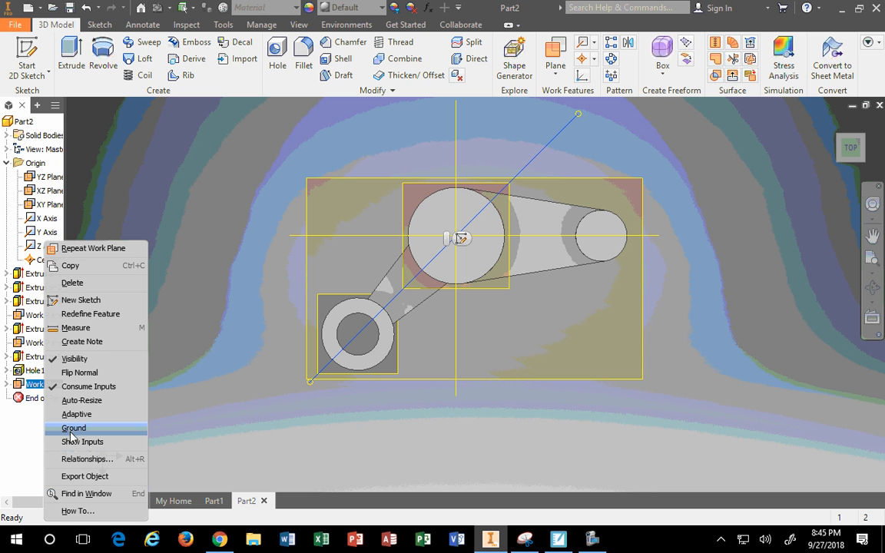
click(69, 282)
click(165, 178)
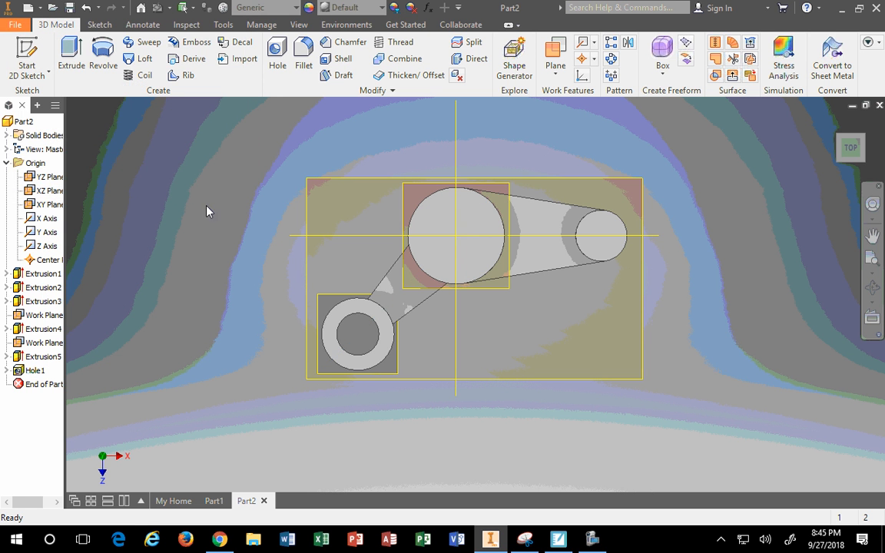
Recreate the work axis through the left cylinder's center, using its outer cylindrical face
click(835, 125)
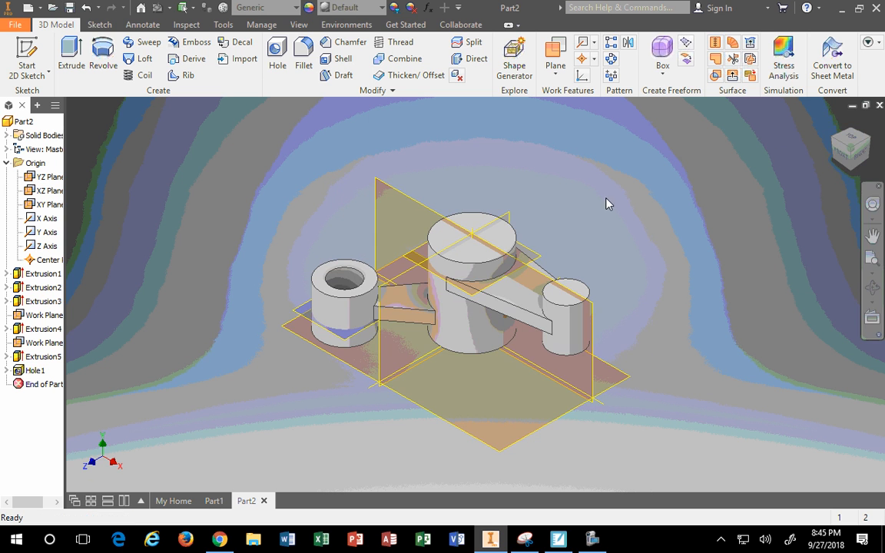
drag(530, 8, 0, 266)
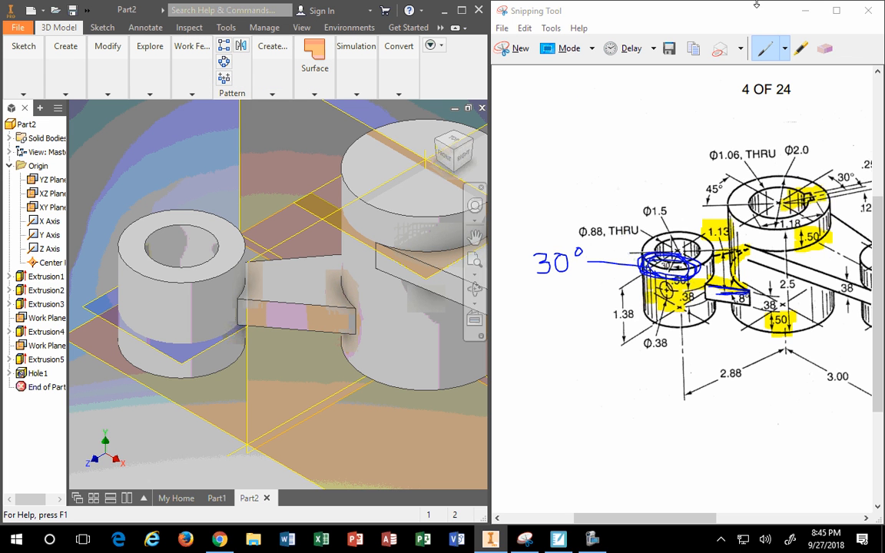
click(460, 10)
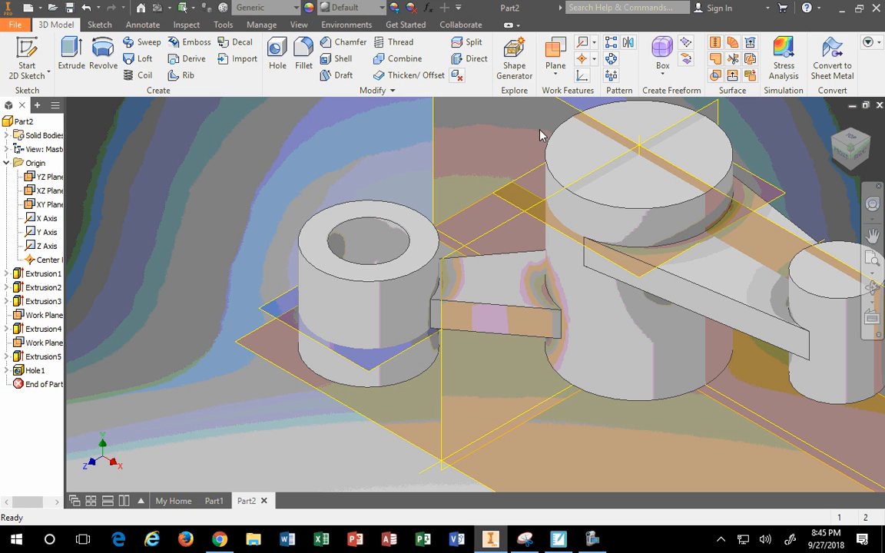
key(/)
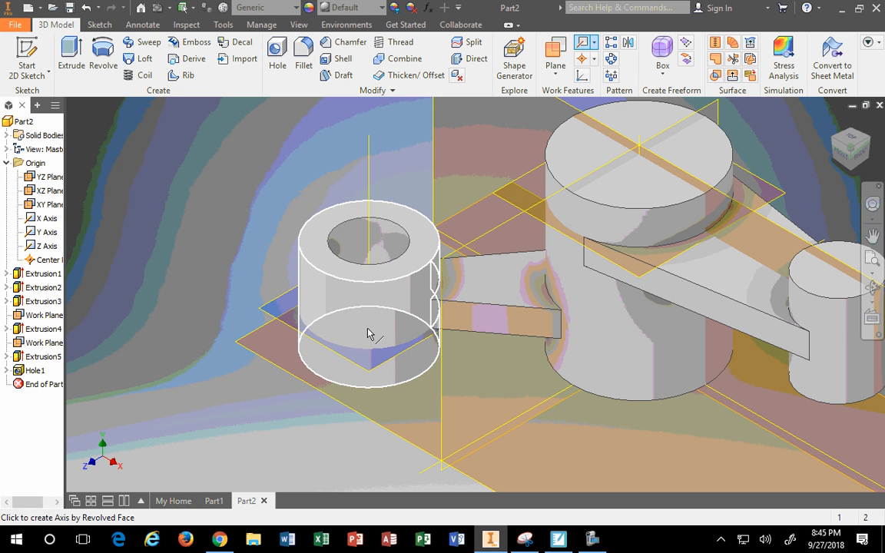
click(367, 332)
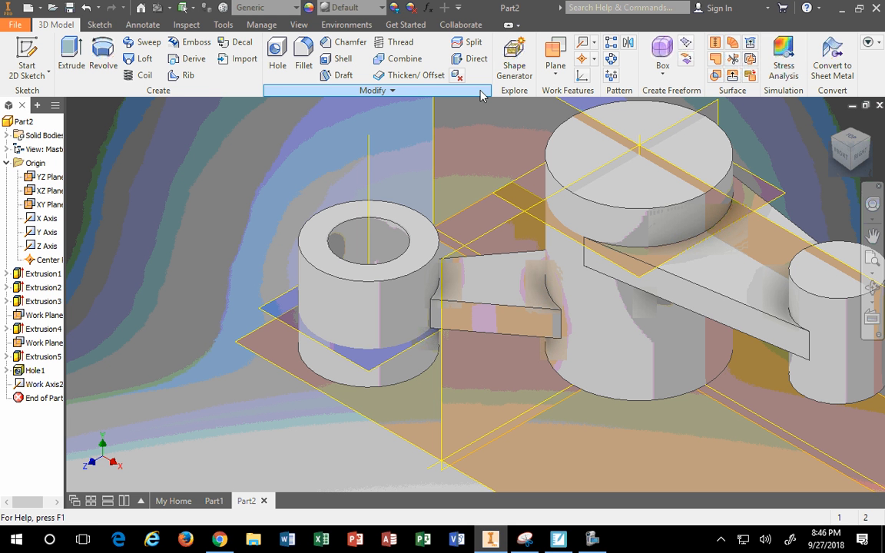
Switch to the drawing in Snipping Tool and erase the 30° note, its leader and the circle around the left cylinder's angle
click(527, 540)
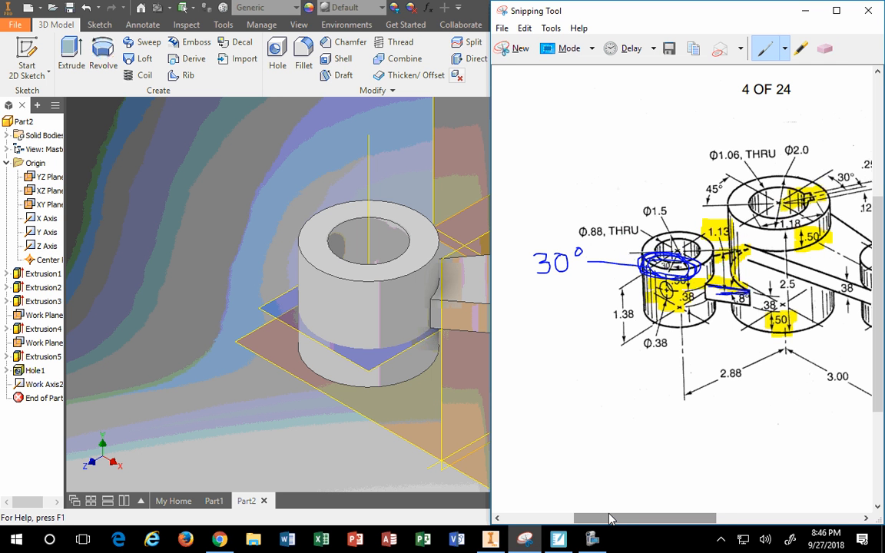
click(824, 48)
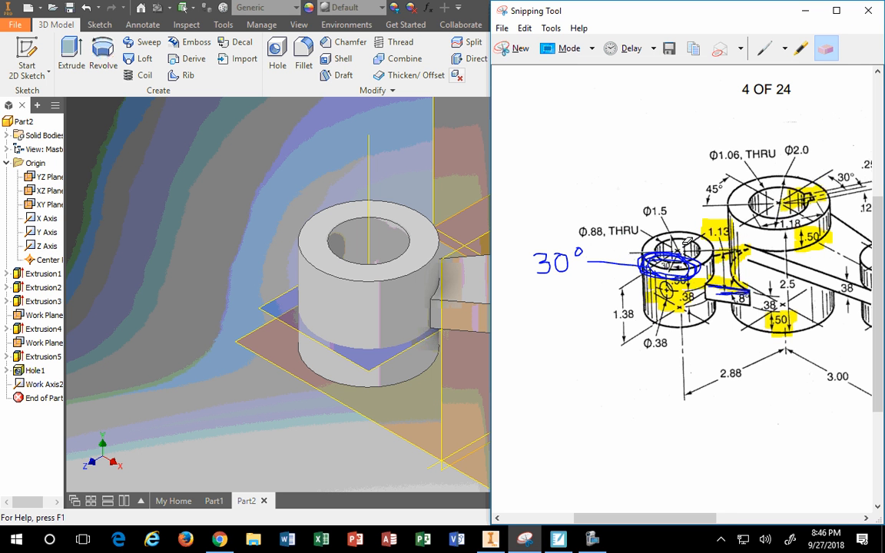
click(651, 261)
click(604, 261)
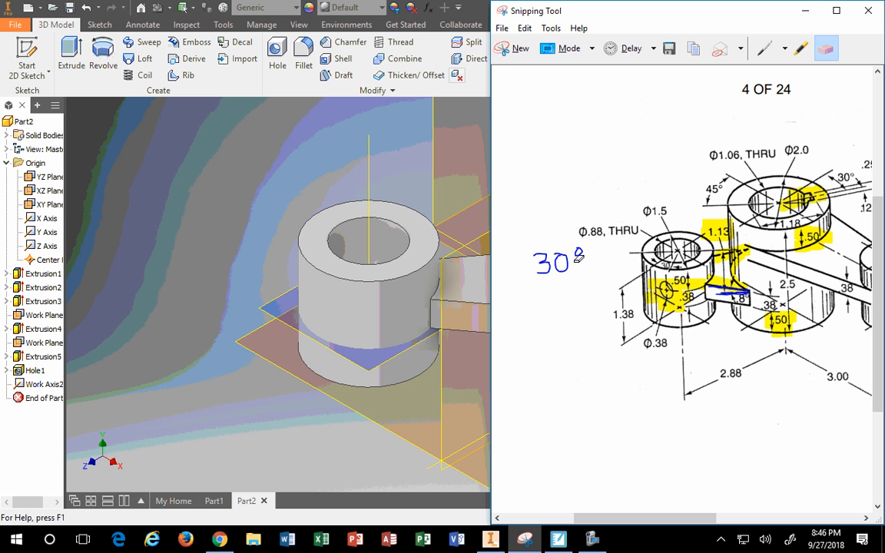
click(568, 265)
click(543, 264)
click(578, 251)
Draw parallel diagonal pen lines through the centers of the left cylinder and the large cylinder on the drawing
click(764, 48)
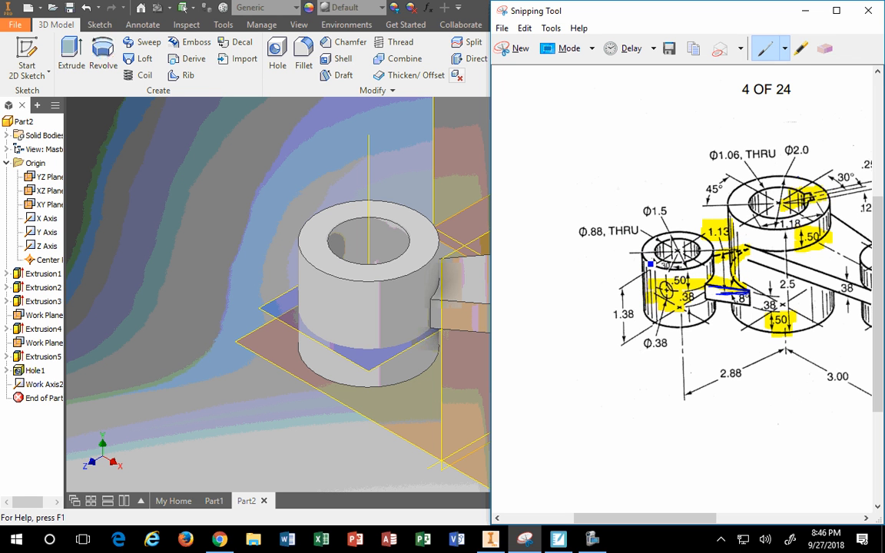
drag(681, 255, 630, 277)
mouse_move(680, 252)
mouse_down()
mouse_move(667, 283)
mouse_move(634, 281)
mouse_move(715, 226)
mouse_move(760, 218)
mouse_move(821, 179)
mouse_up()
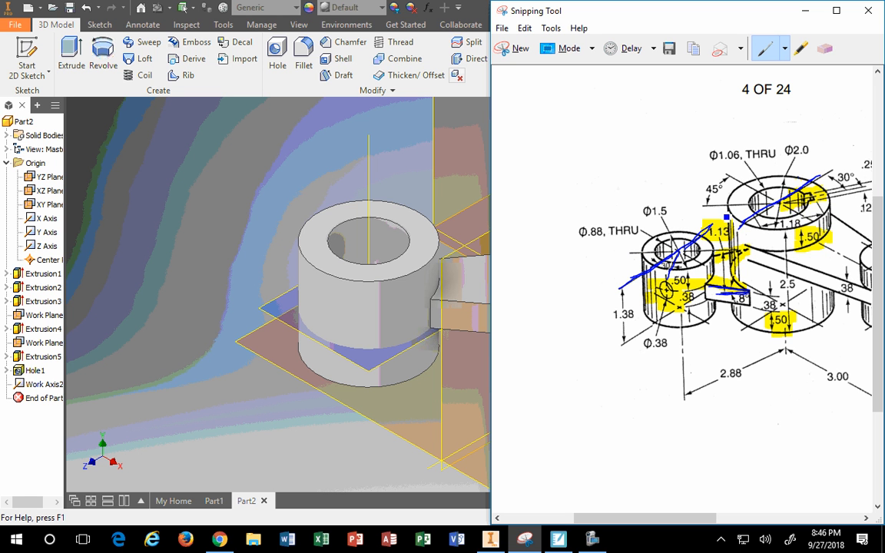
Switch to Inventor and place its window side by side with the drawing, framing the left cylinder in the model
scroll(387, 324, up, 6)
scroll(432, 331, down, 3)
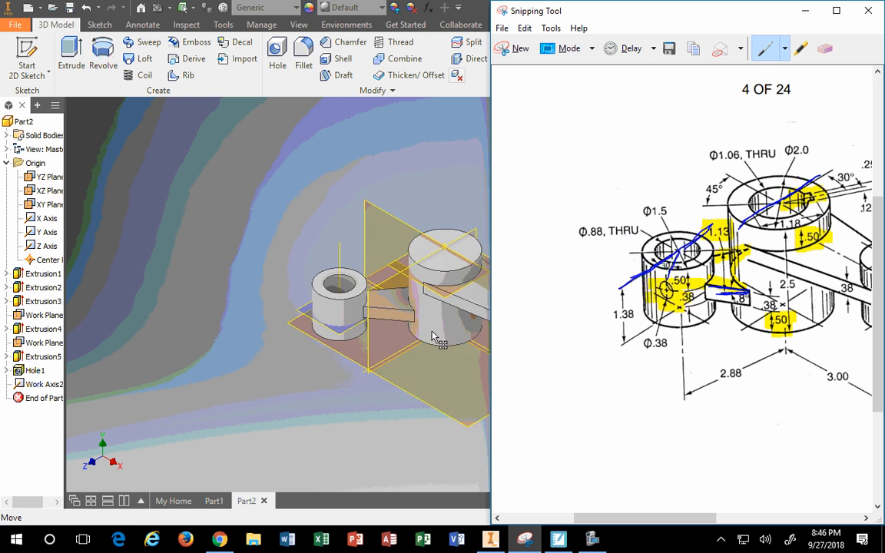
scroll(432, 331, down, 5)
scroll(455, 331, up, 4)
middle_drag(443, 328, 341, 315)
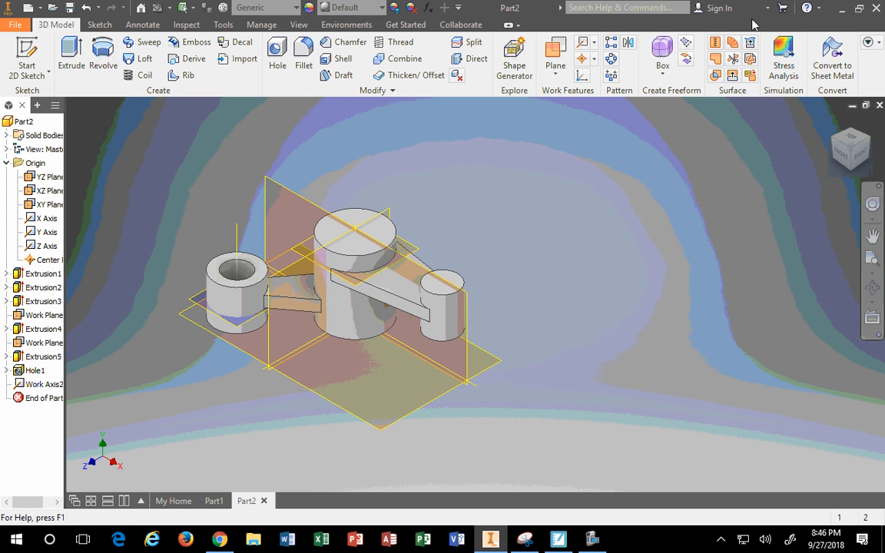
drag(477, 12, 2, 220)
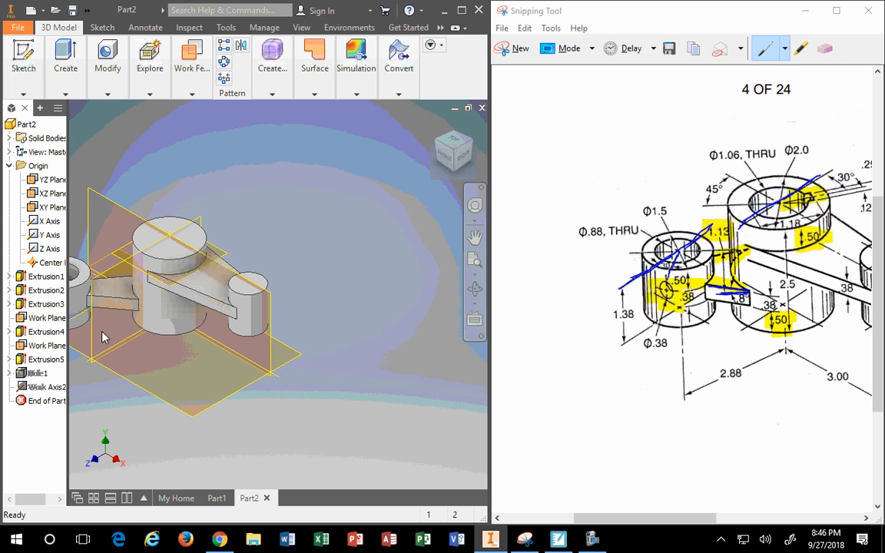
middle_drag(116, 333, 284, 385)
key(Escape)
scroll(243, 338, down, 3)
scroll(243, 338, up, 6)
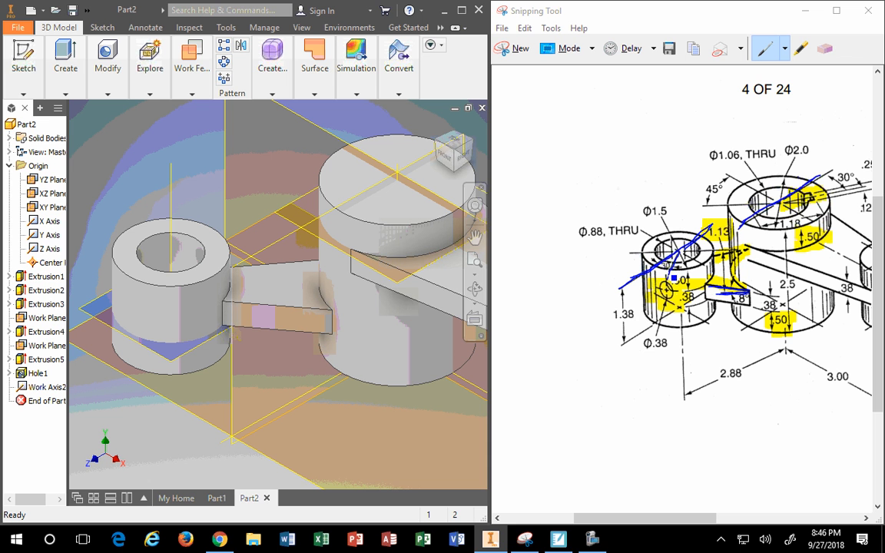
Mark the left cylinder's vertical axis and the direction from its center to the angled side hole with the pen
click(674, 286)
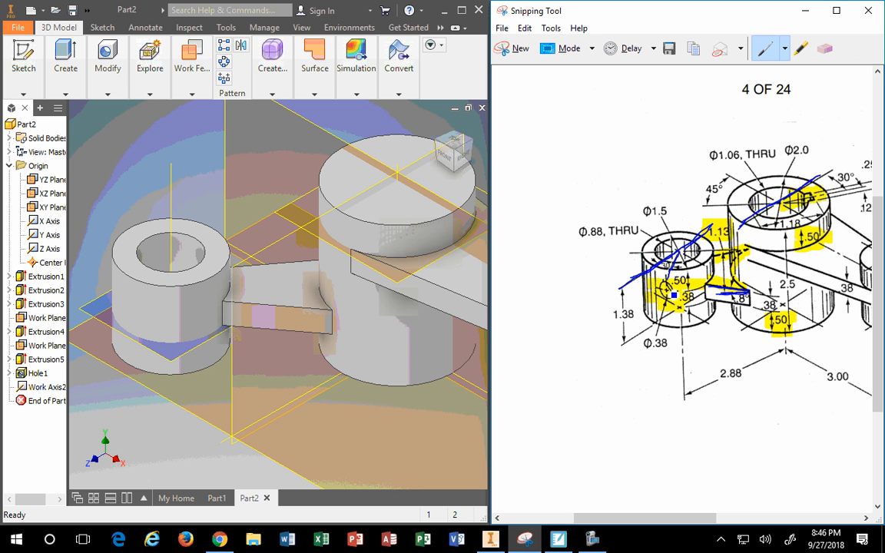
drag(682, 271, 658, 313)
drag(679, 252, 684, 301)
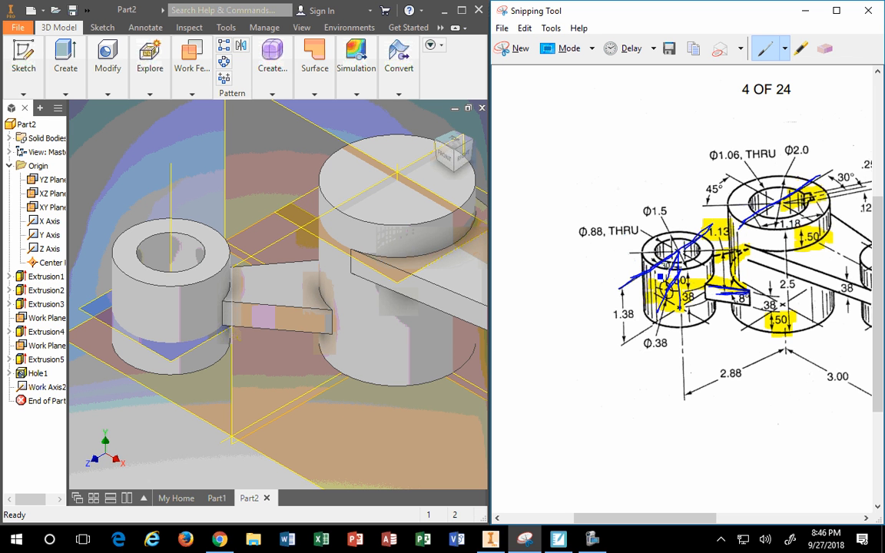
click(825, 47)
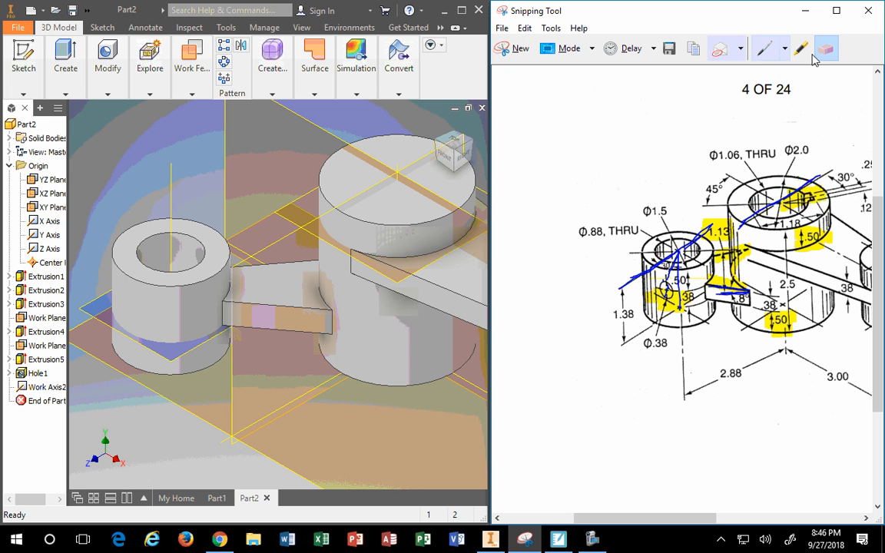
click(770, 49)
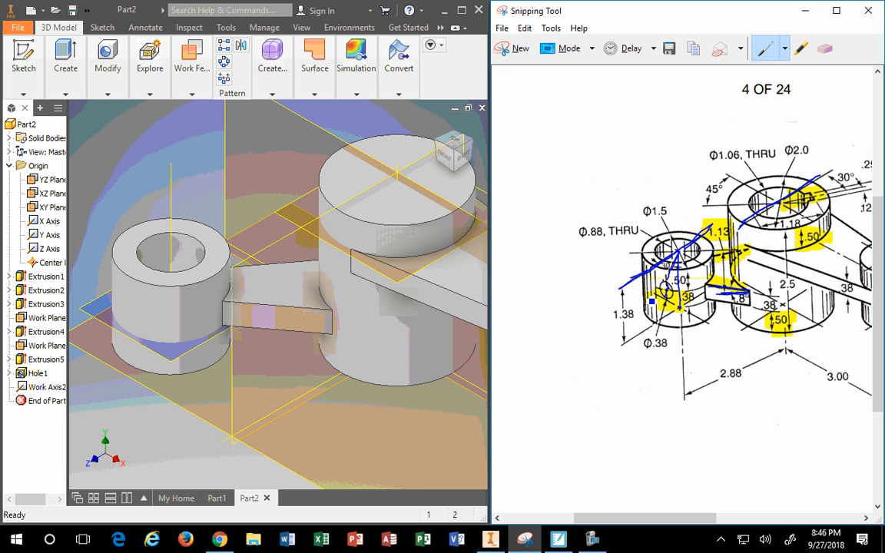
mouse_move(679, 258)
mouse_down()
mouse_move(667, 304)
mouse_move(681, 259)
mouse_move(677, 242)
mouse_up()
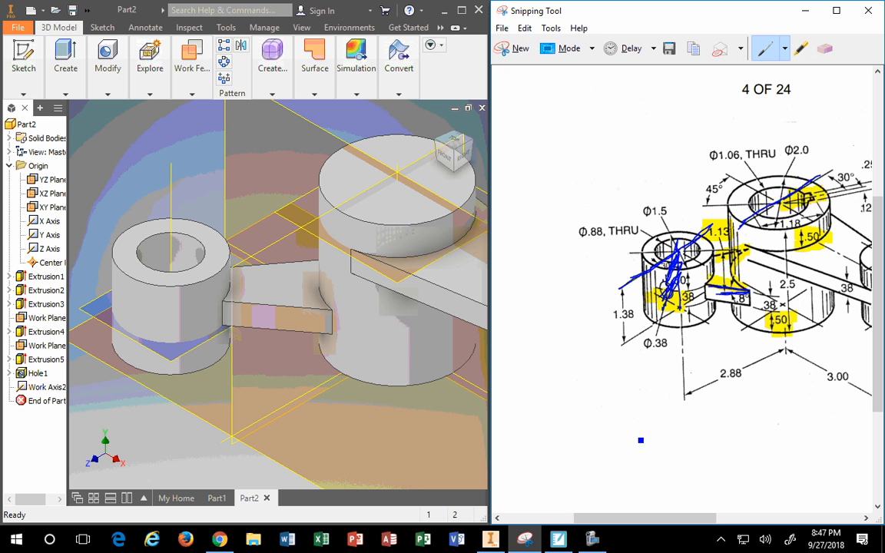
Trace the diagonal centerlines of the left and large cylinders in red pen on the drawing
click(784, 48)
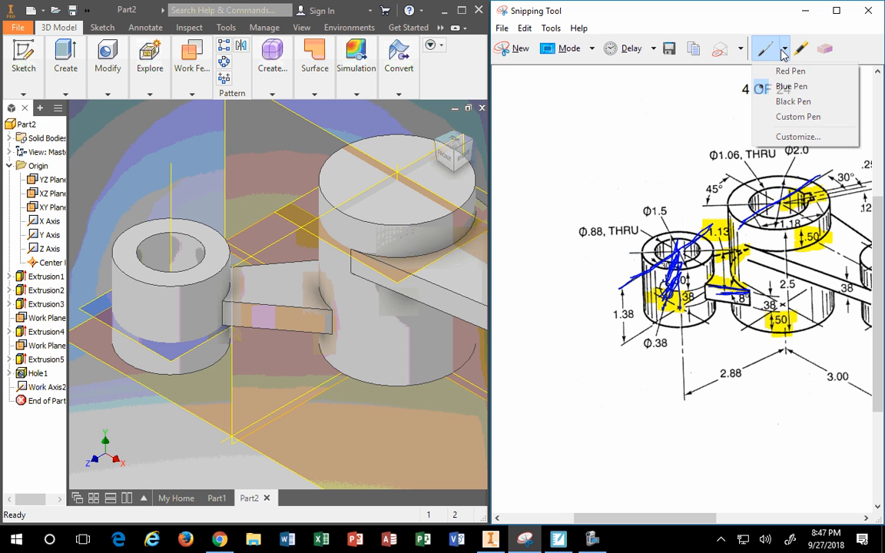
click(771, 69)
drag(628, 286, 707, 229)
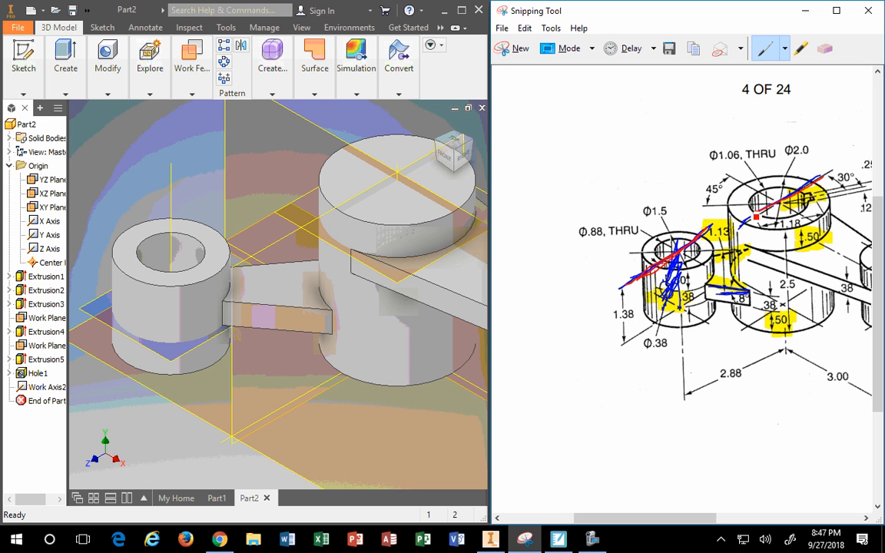
drag(739, 226, 820, 176)
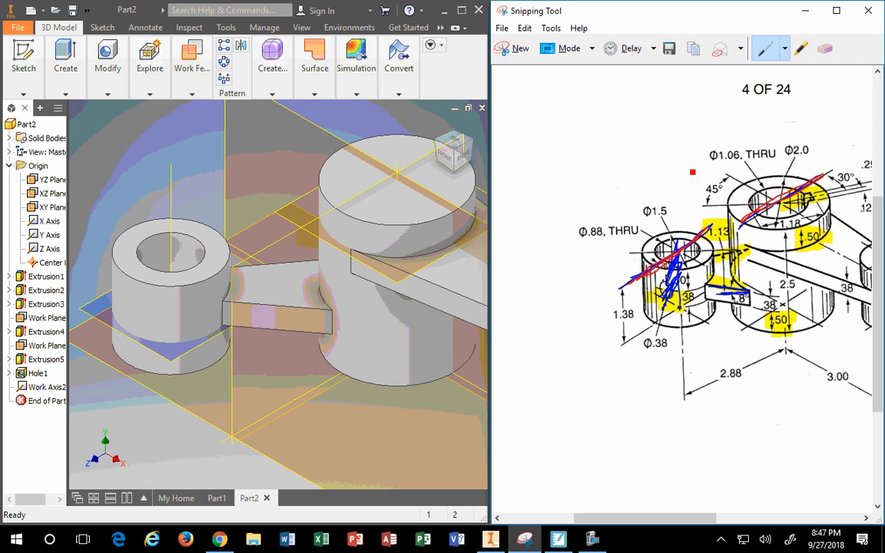
Erase the pen strokes toward the left cylinder's side hole and the diagonal lines across the large cylinder
click(824, 48)
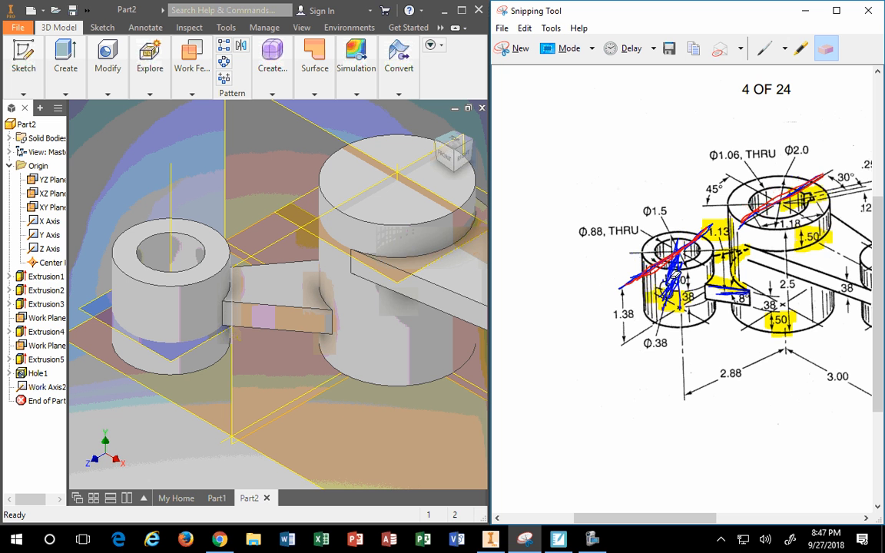
click(674, 275)
click(736, 221)
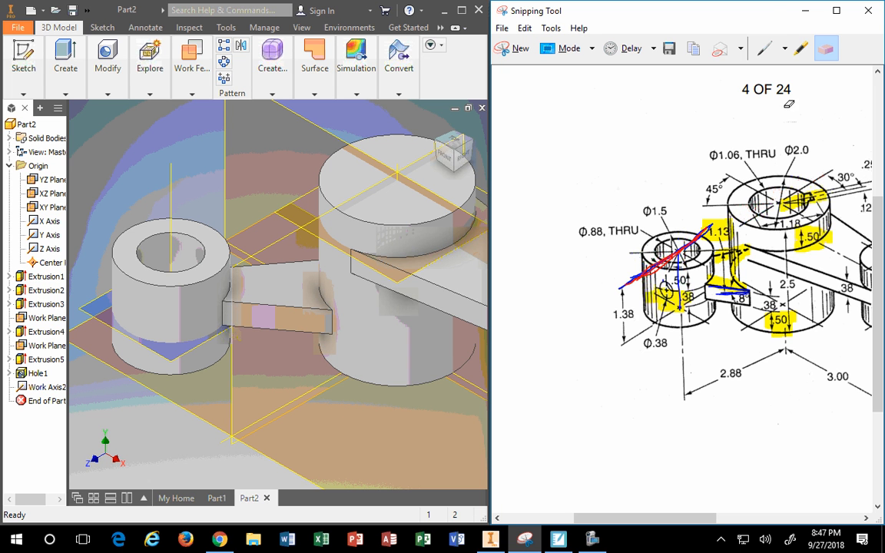
Circle the Ø.38, Ø.88 THRU and Ø1.06 THRU hole callouts in red pen
click(764, 48)
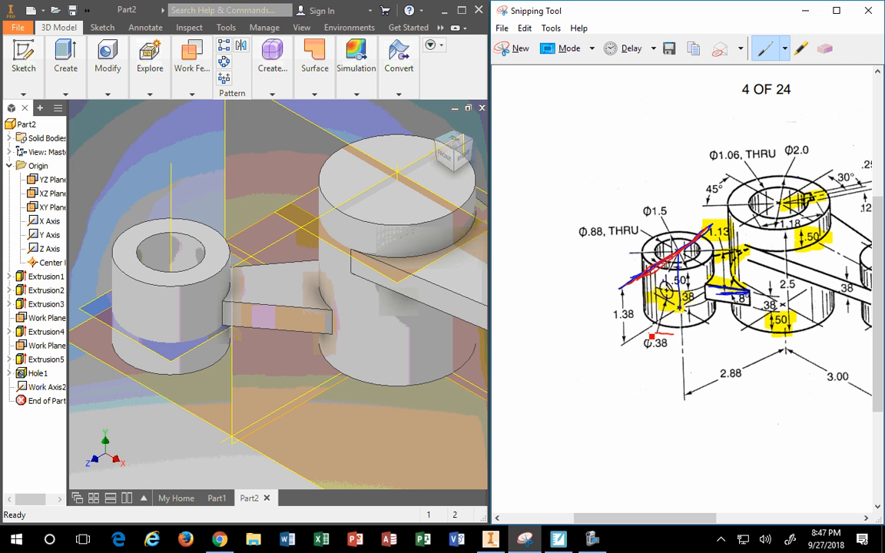
mouse_move(682, 333)
mouse_down()
mouse_move(654, 364)
mouse_move(686, 334)
mouse_up()
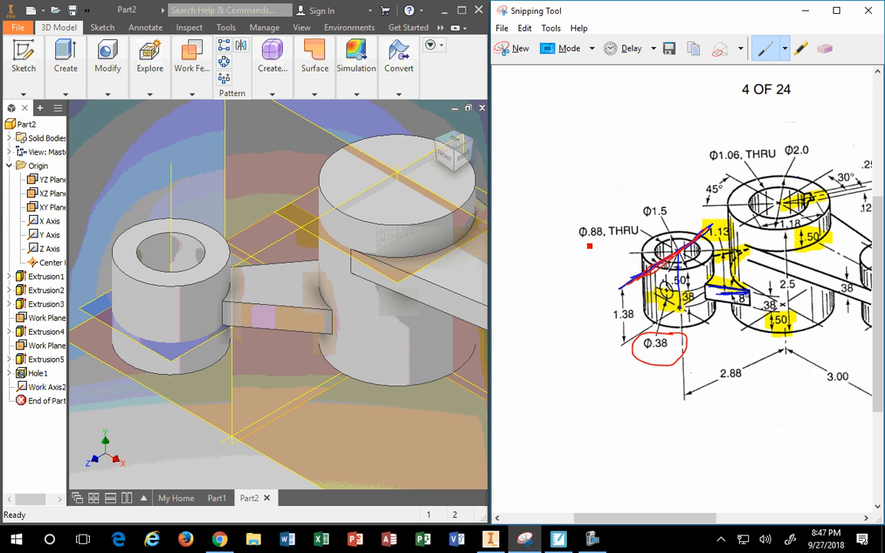
mouse_move(589, 245)
mouse_down()
mouse_move(638, 242)
mouse_move(640, 224)
mouse_move(583, 222)
mouse_move(577, 248)
mouse_move(571, 238)
mouse_up()
mouse_move(699, 158)
mouse_down()
mouse_move(775, 153)
mouse_move(768, 146)
mouse_move(701, 152)
mouse_move(702, 163)
mouse_up()
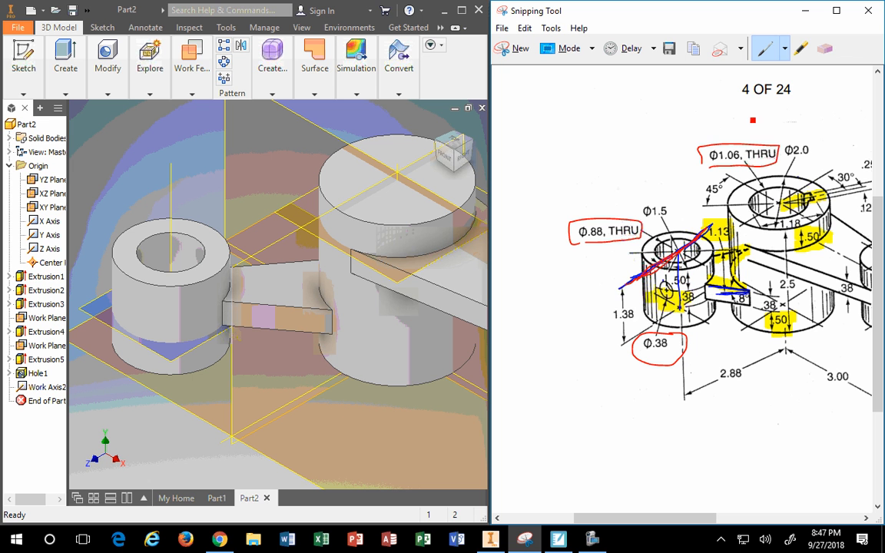
Draw a blue pen line from the left cylinder's center to its Ø.38 side hole
click(785, 49)
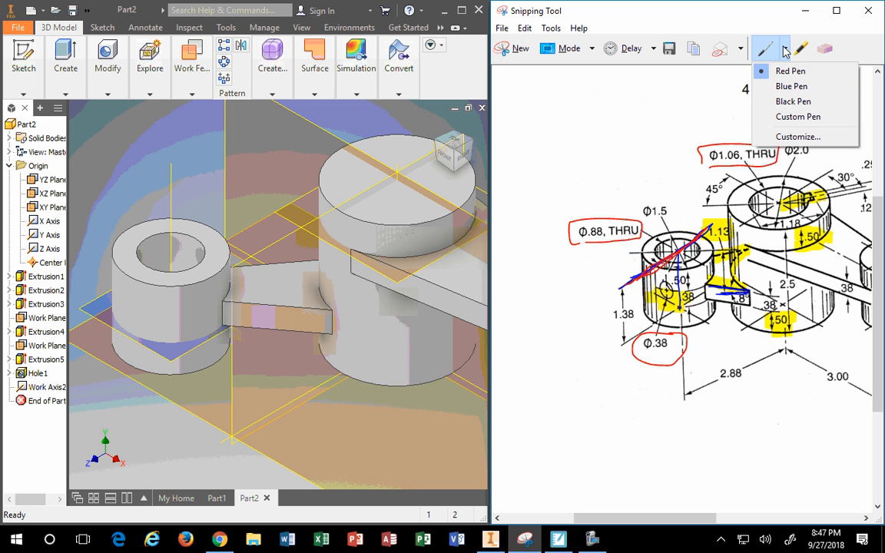
click(788, 86)
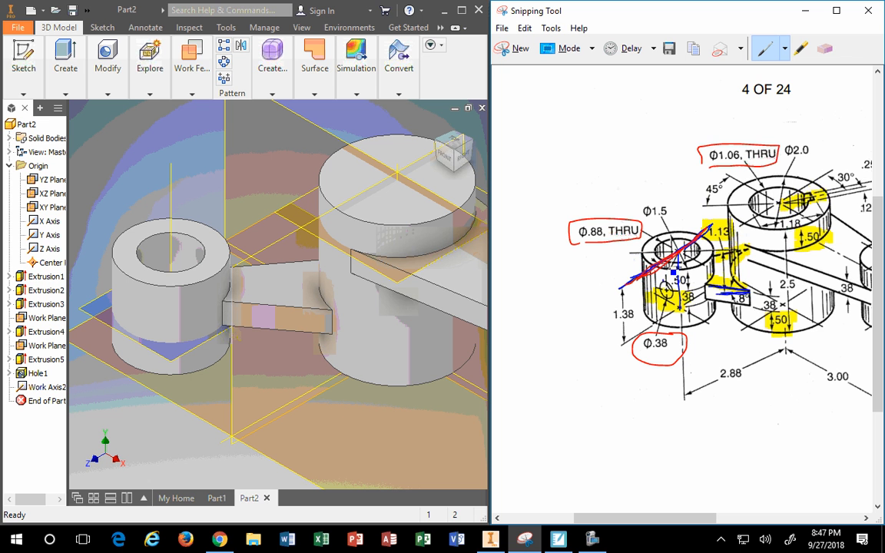
mouse_move(684, 255)
mouse_down()
mouse_move(670, 278)
mouse_move(682, 248)
mouse_up()
Sketch a blue top view of the left cylinder with concentric circles, a vertical centerline, a 30° angled line and a long diagonal line
mouse_move(601, 113)
mouse_down()
mouse_move(586, 119)
mouse_move(596, 150)
mouse_move(630, 129)
mouse_up()
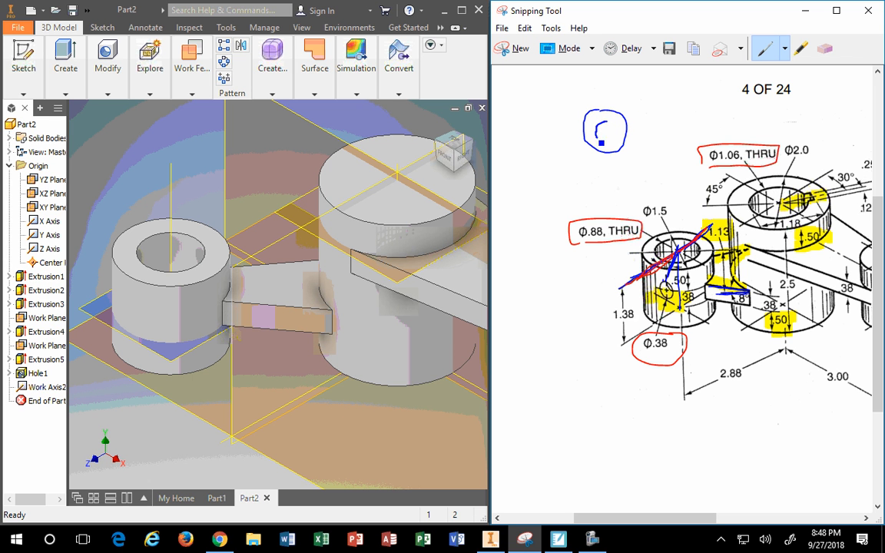
mouse_move(601, 142)
mouse_down()
mouse_move(614, 130)
mouse_move(607, 119)
mouse_move(608, 170)
mouse_up()
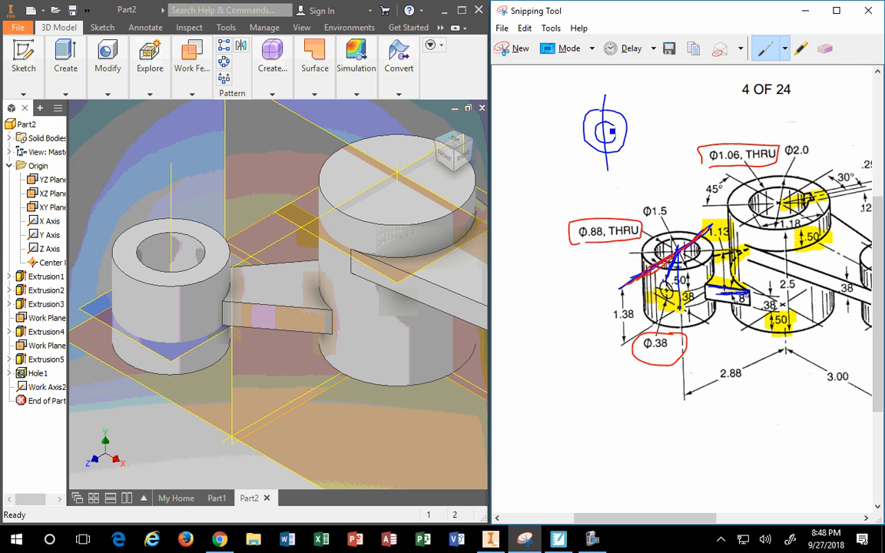
drag(606, 133, 635, 165)
mouse_move(605, 165)
mouse_down()
mouse_move(619, 164)
mouse_move(624, 175)
mouse_up()
drag(621, 194, 615, 192)
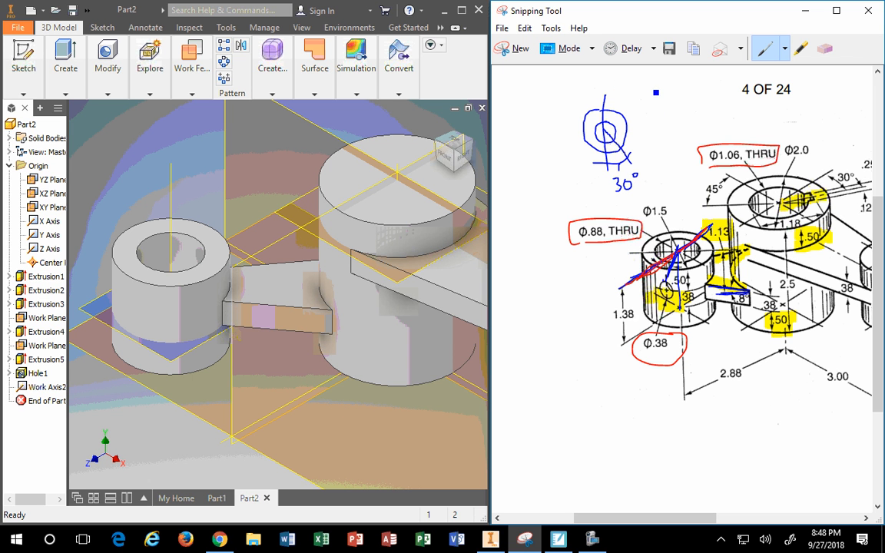
mouse_move(650, 86)
mouse_down()
mouse_move(624, 101)
mouse_move(550, 194)
mouse_up()
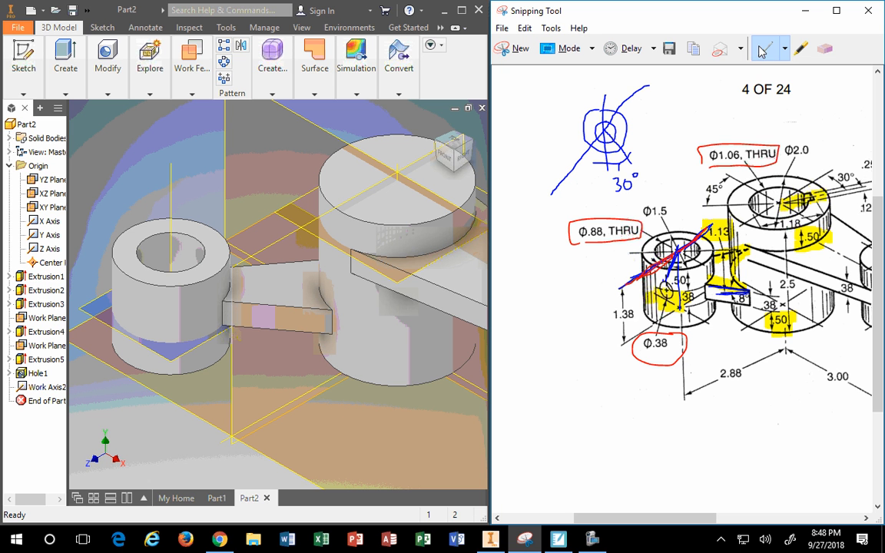
Trace the 30° angled line and the long diagonal of the sketched top view in red pen
click(784, 49)
click(790, 71)
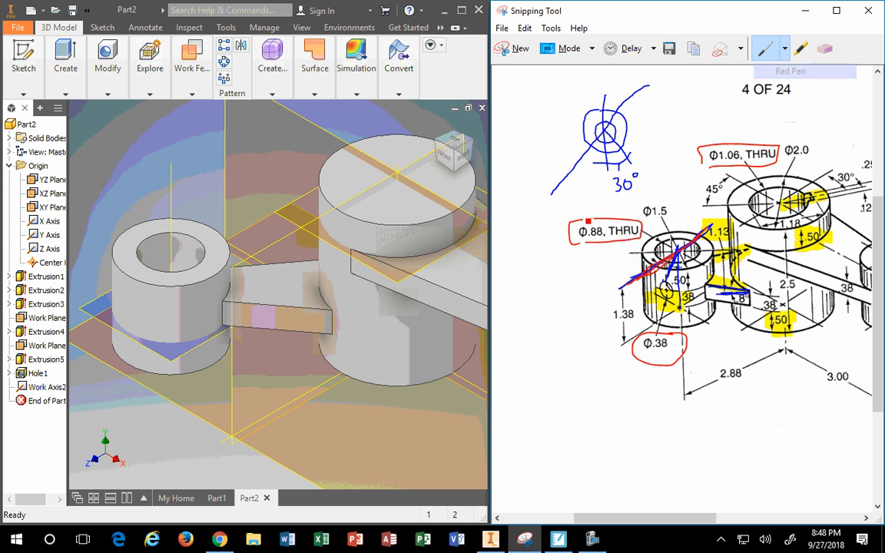
drag(607, 131, 629, 158)
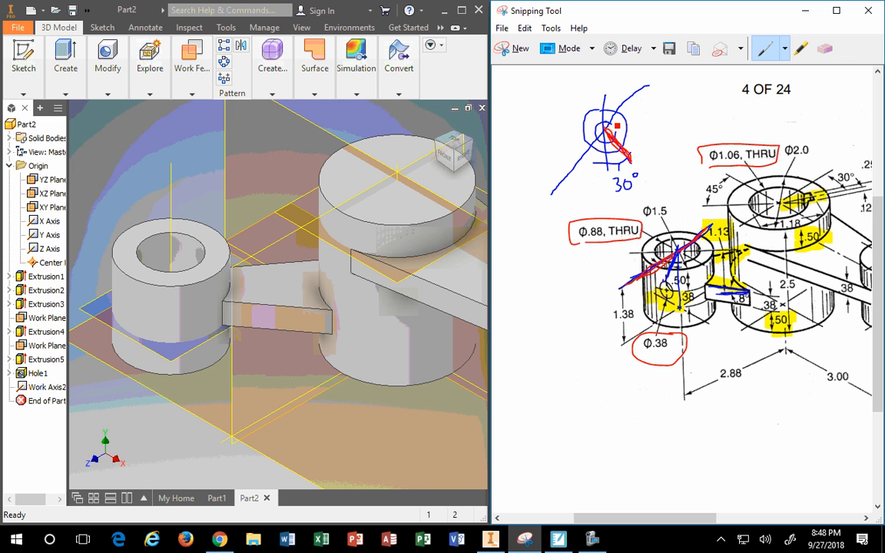
drag(649, 86, 551, 193)
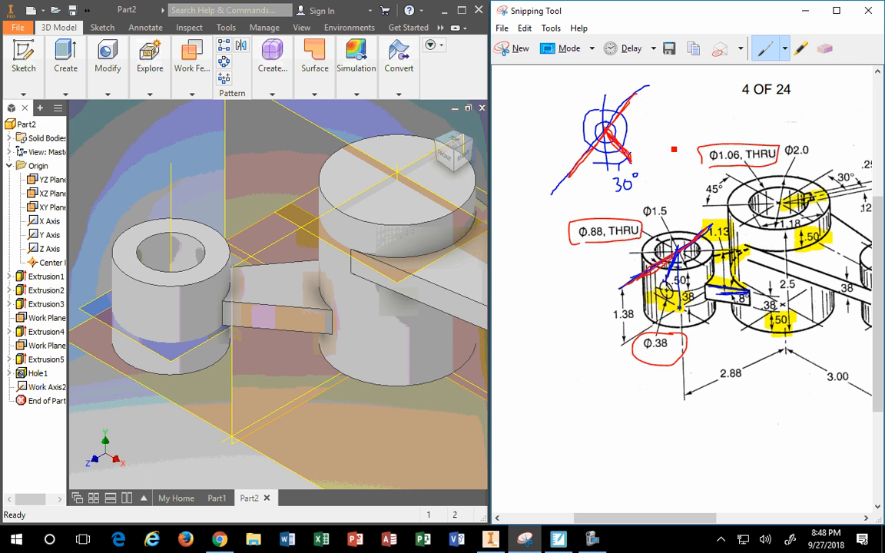
Mark and label a 90° angle between the two red lines in blue pen, and redo the 30° label's degree mark
click(783, 49)
click(784, 85)
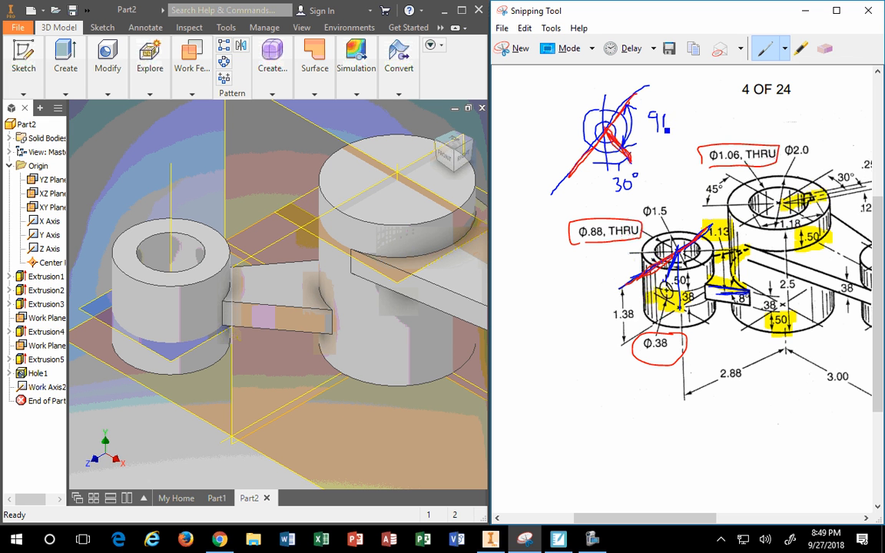
drag(673, 121, 670, 102)
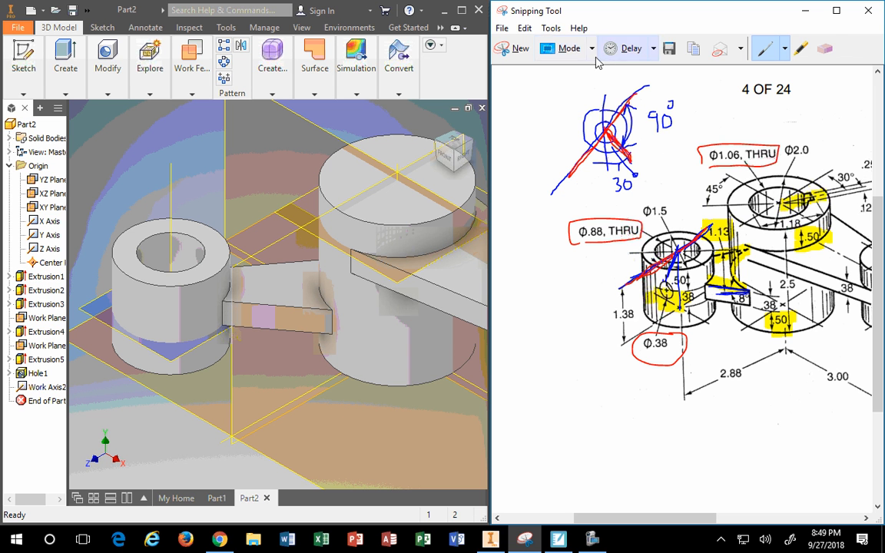
click(824, 48)
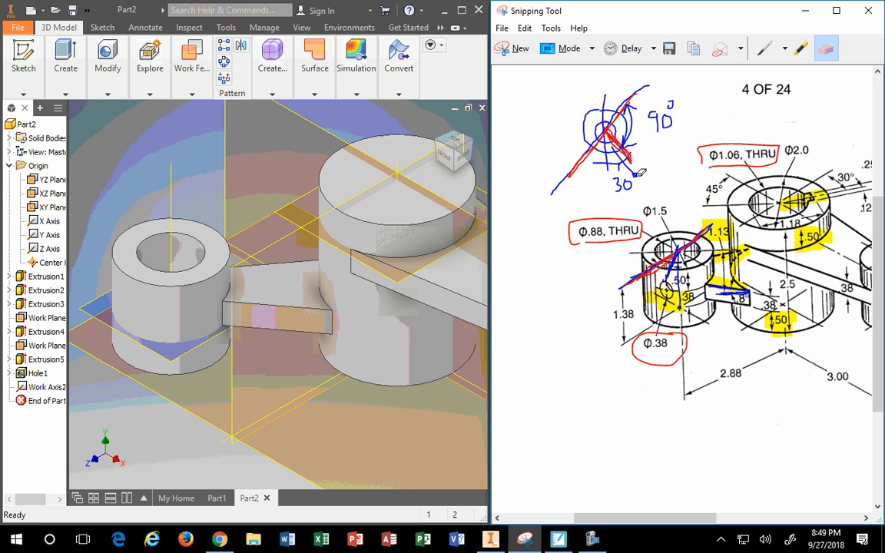
click(763, 49)
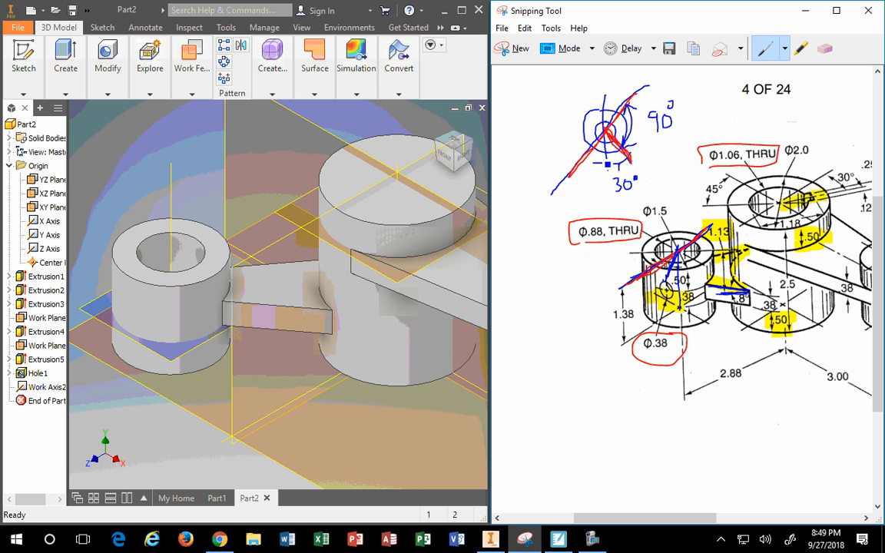
Outline the sketched long diagonal in magenta pen and erase that outline
click(785, 53)
click(798, 113)
mouse_move(640, 99)
mouse_down()
mouse_move(593, 127)
mouse_move(564, 163)
mouse_move(554, 204)
mouse_move(603, 170)
mouse_move(630, 121)
mouse_move(667, 84)
mouse_move(631, 103)
mouse_up()
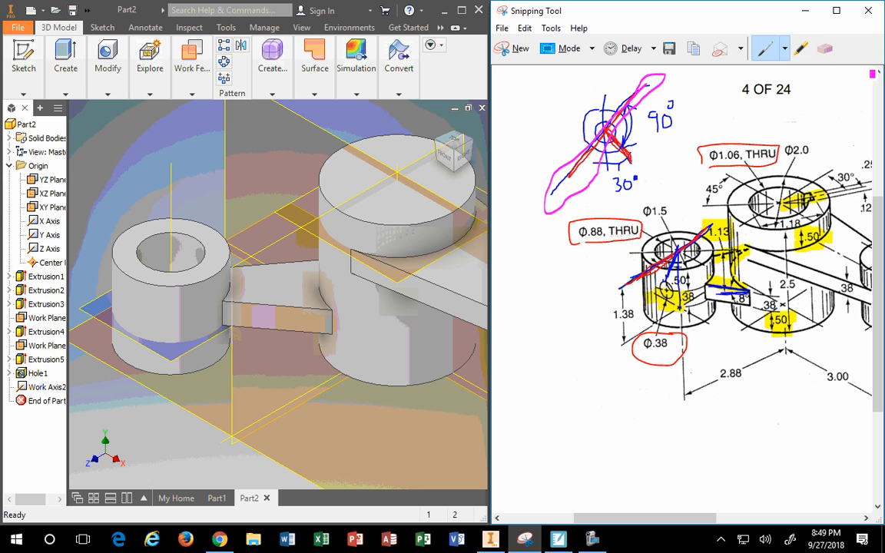
click(824, 48)
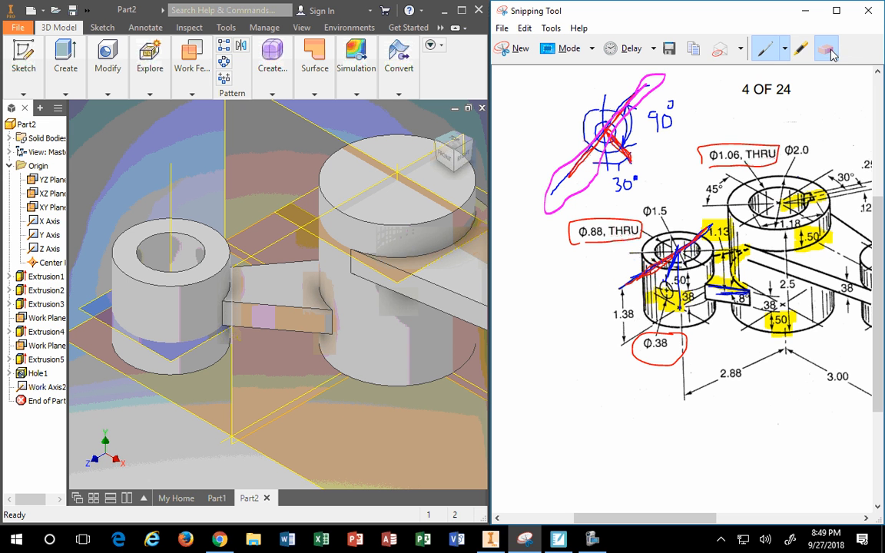
click(663, 78)
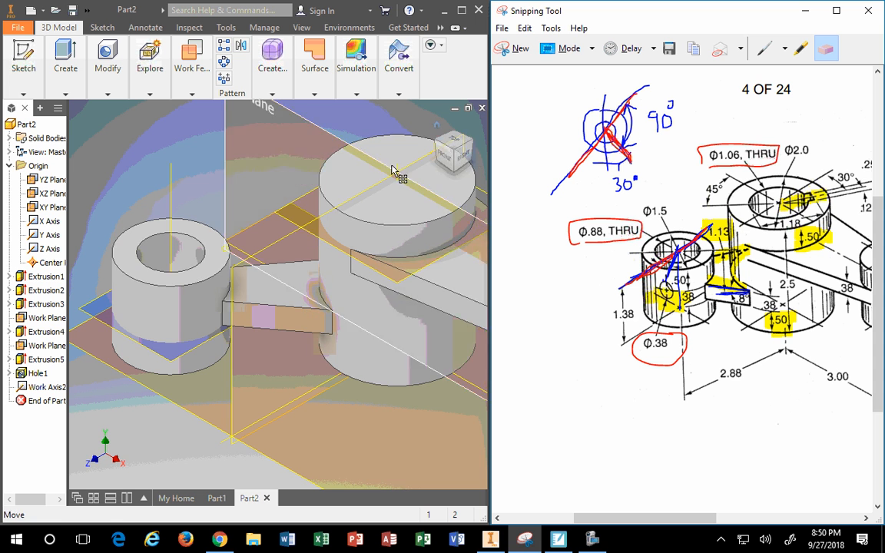
Switch to Inventor and examine the left cylinder and its connecting arm from above
click(454, 143)
scroll(217, 384, down, 3)
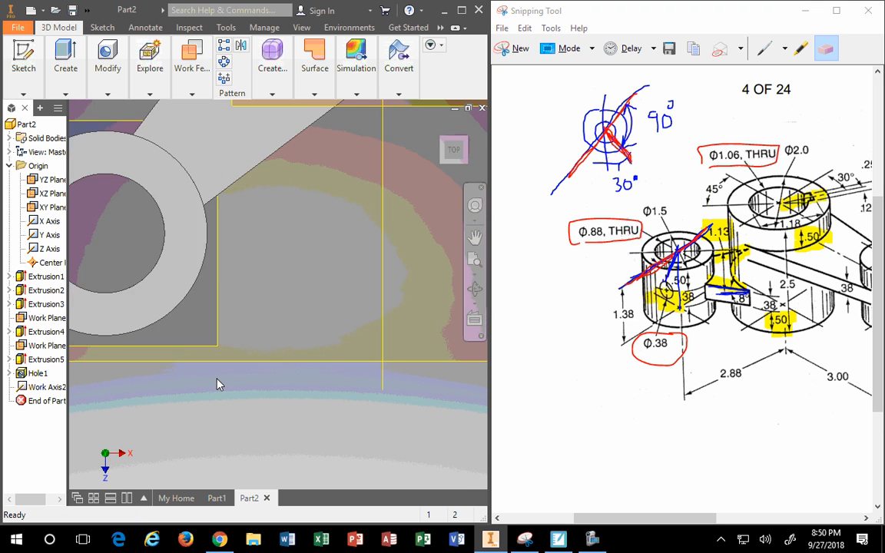
scroll(217, 384, up, 4)
scroll(208, 330, down, 5)
middle_drag(209, 330, 321, 175)
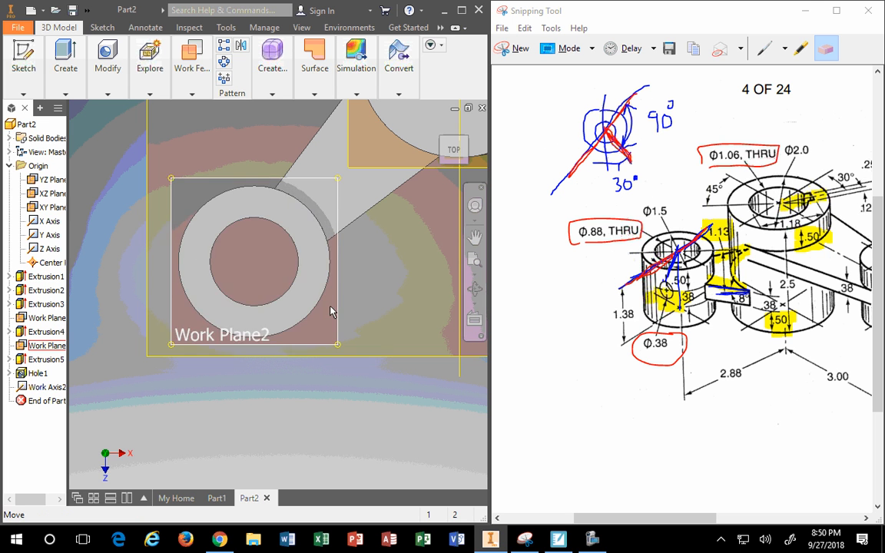
scroll(323, 310, up, 3)
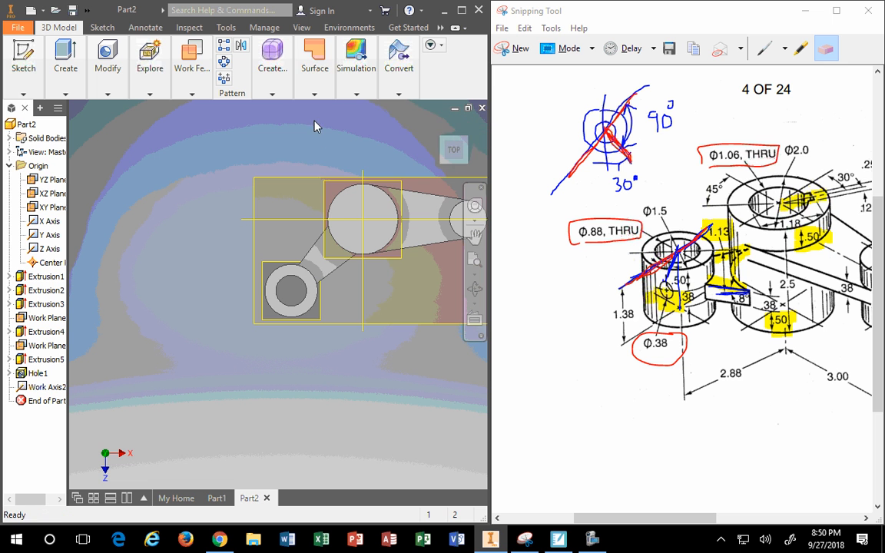
click(314, 68)
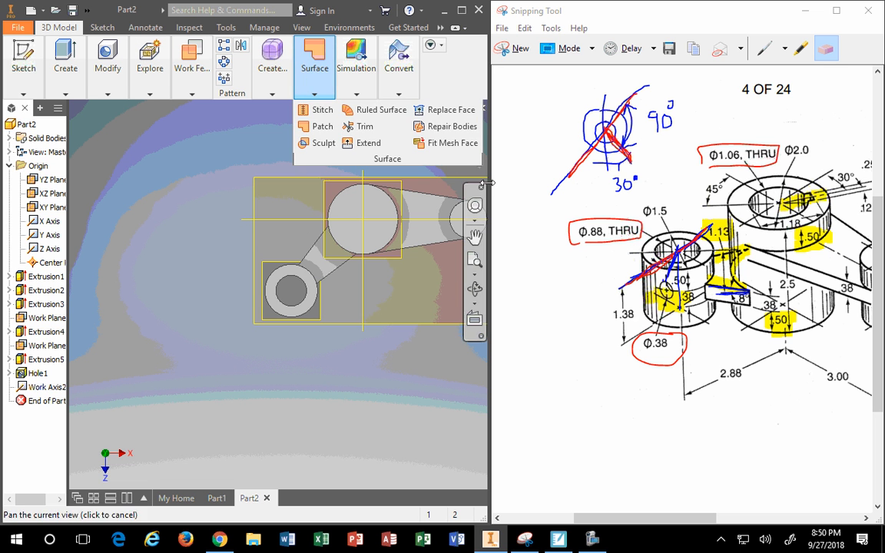
click(438, 126)
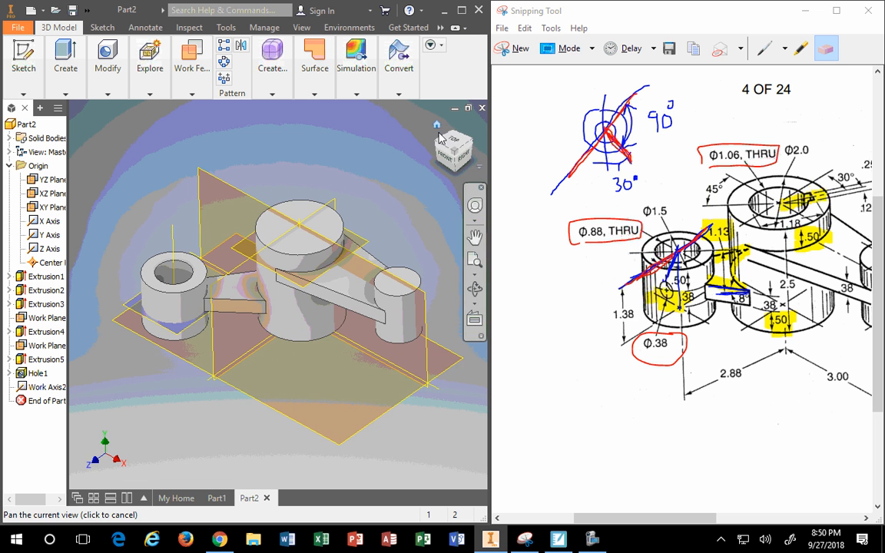
click(194, 94)
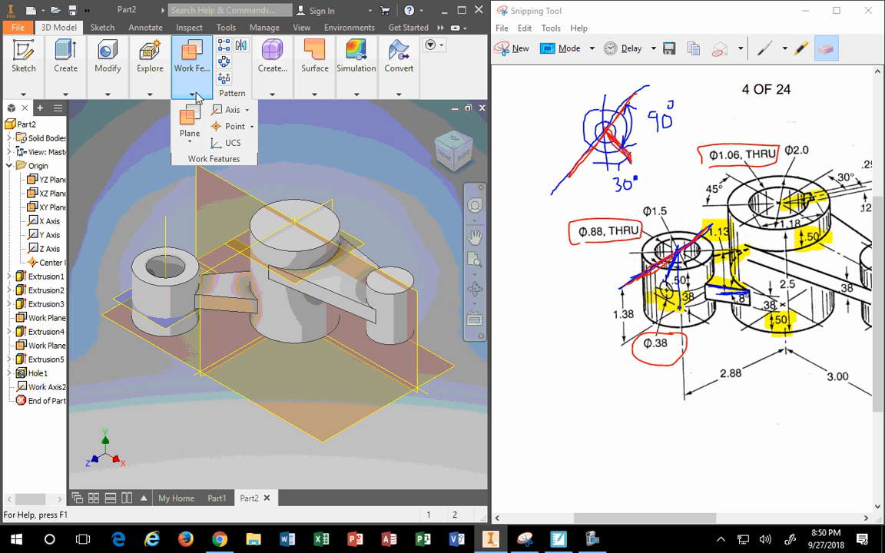
click(189, 119)
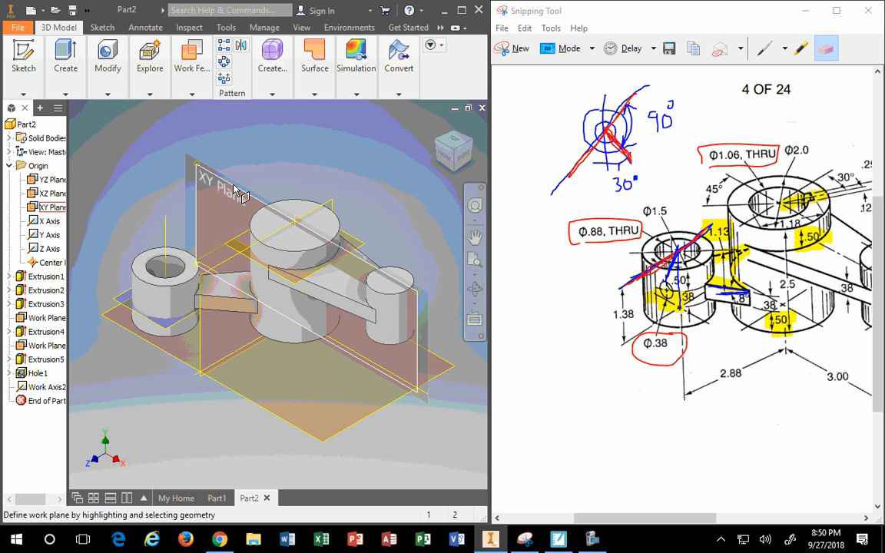
drag(234, 185, 174, 207)
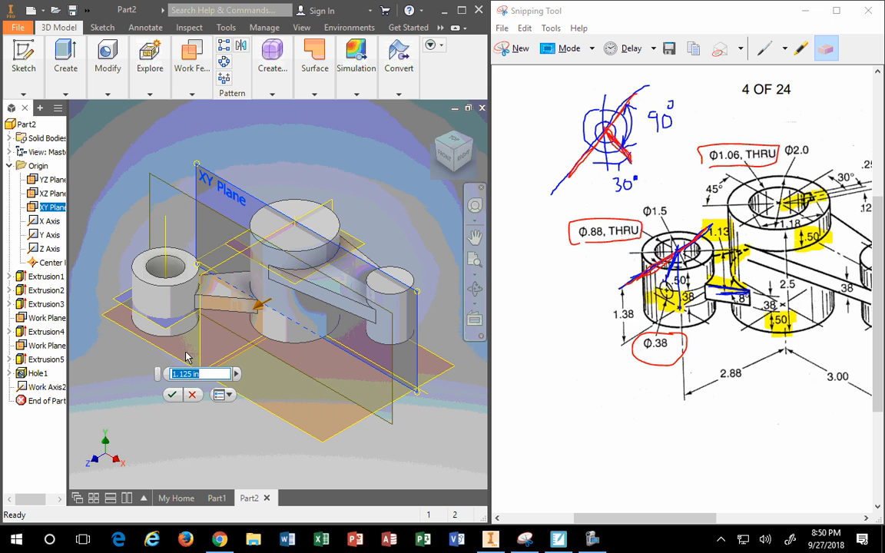
drag(184, 200, 163, 250)
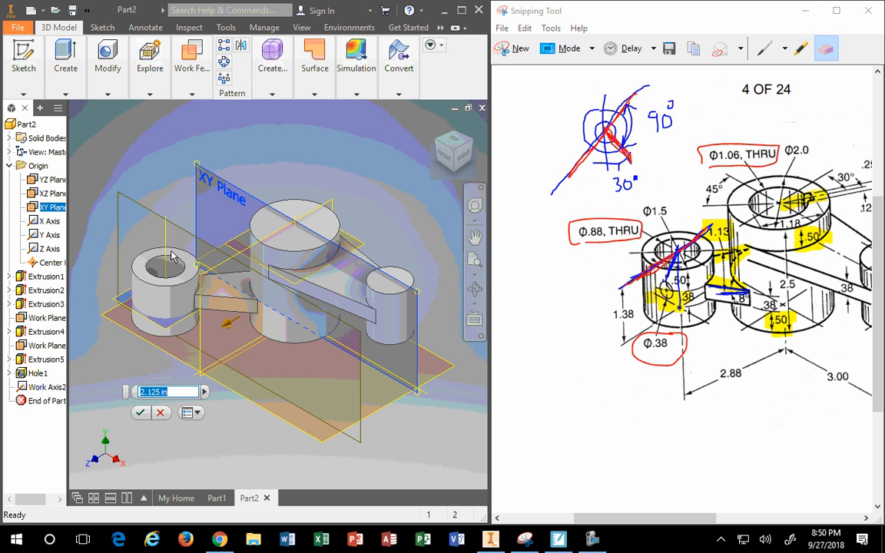
click(159, 413)
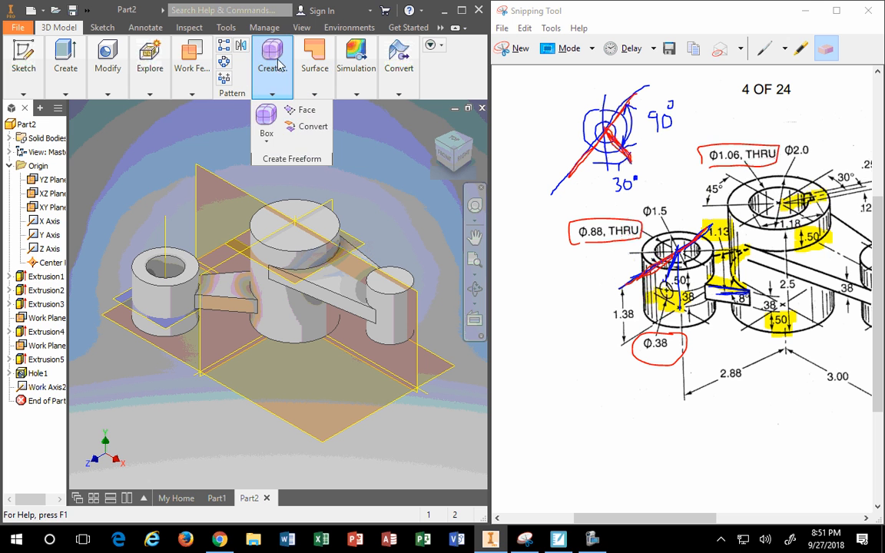
Start a work plane at an angle to the XY Plane through the left cylinder's vertical work axis
mouse_move(198, 68)
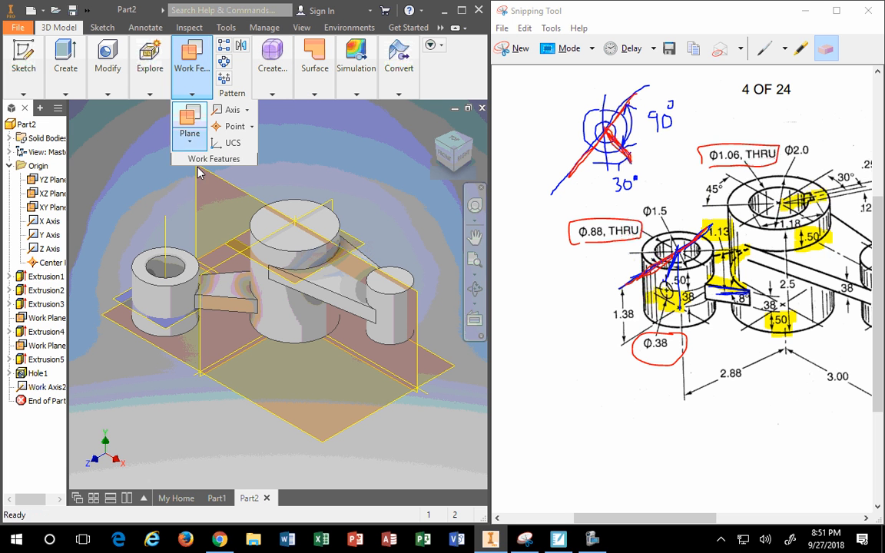
click(190, 119)
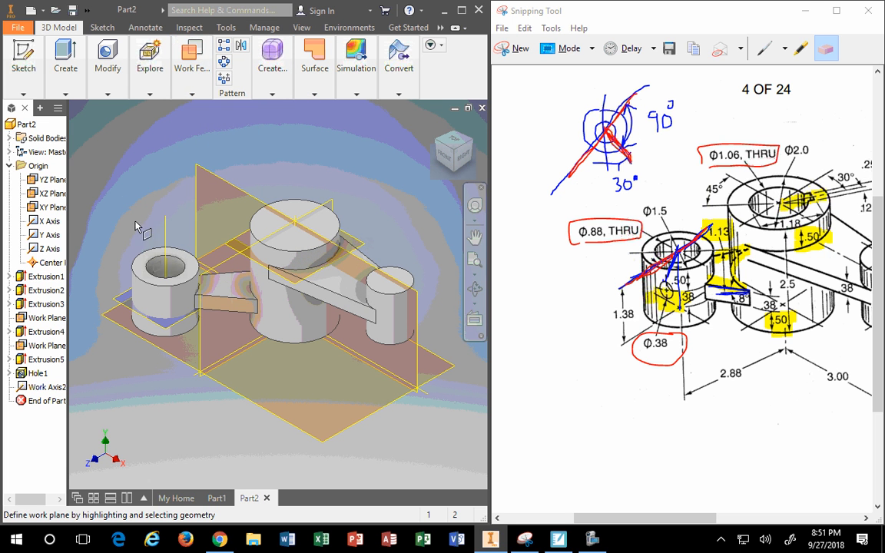
click(195, 212)
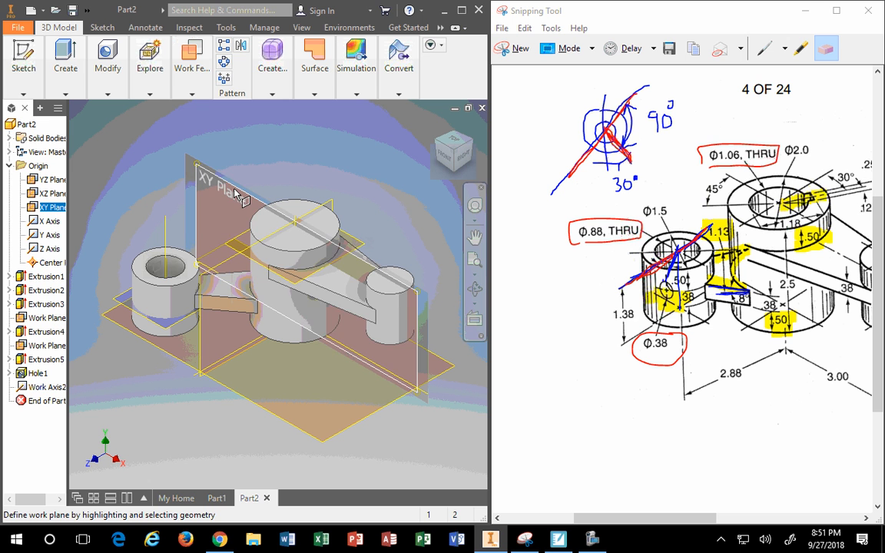
click(167, 236)
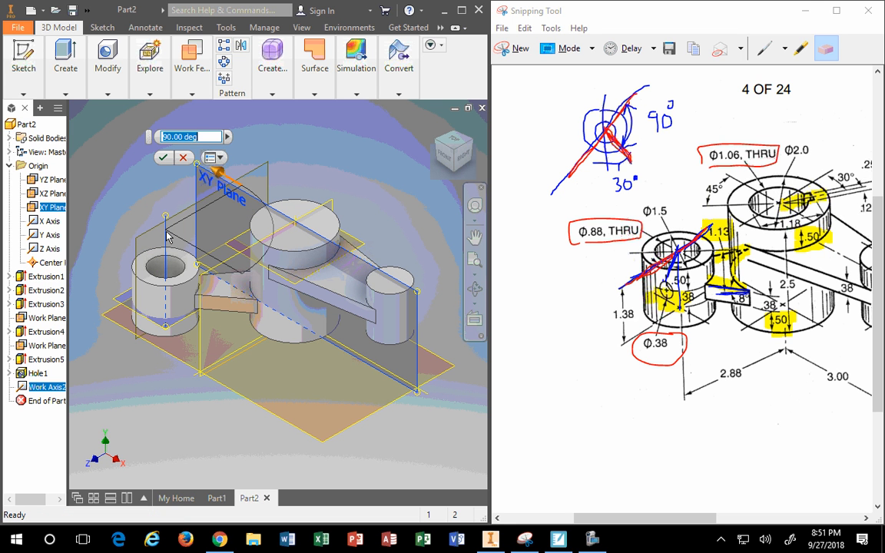
click(453, 146)
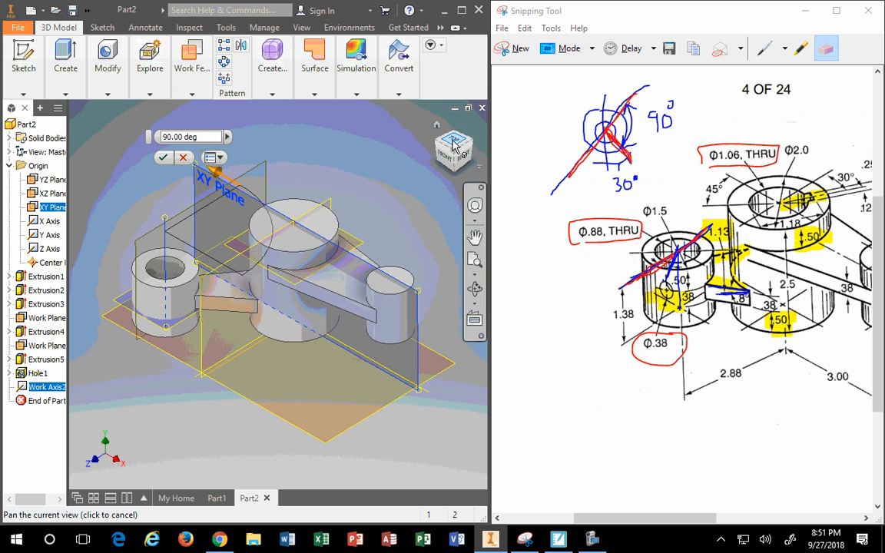
scroll(123, 375, up, 3)
scroll(138, 370, down, 2)
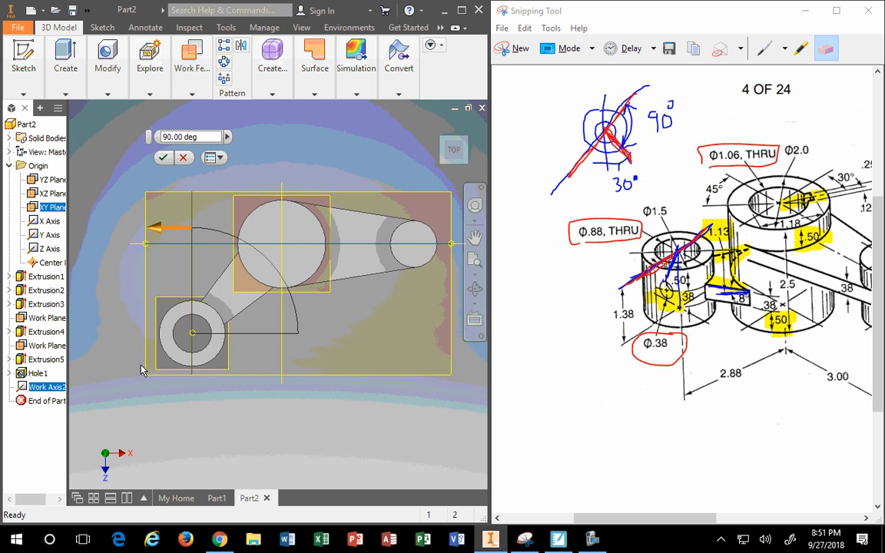
scroll(143, 369, up, 4)
scroll(145, 368, down, 2)
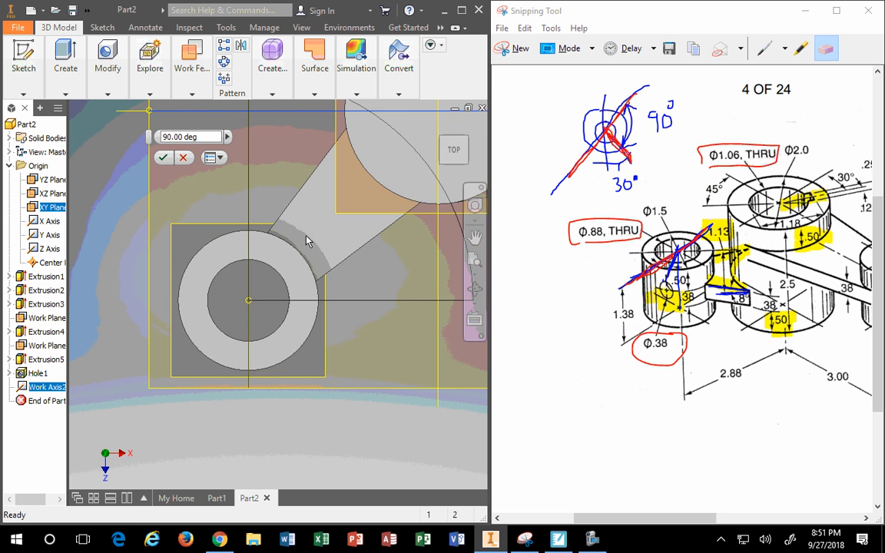
scroll(309, 241, down, 2)
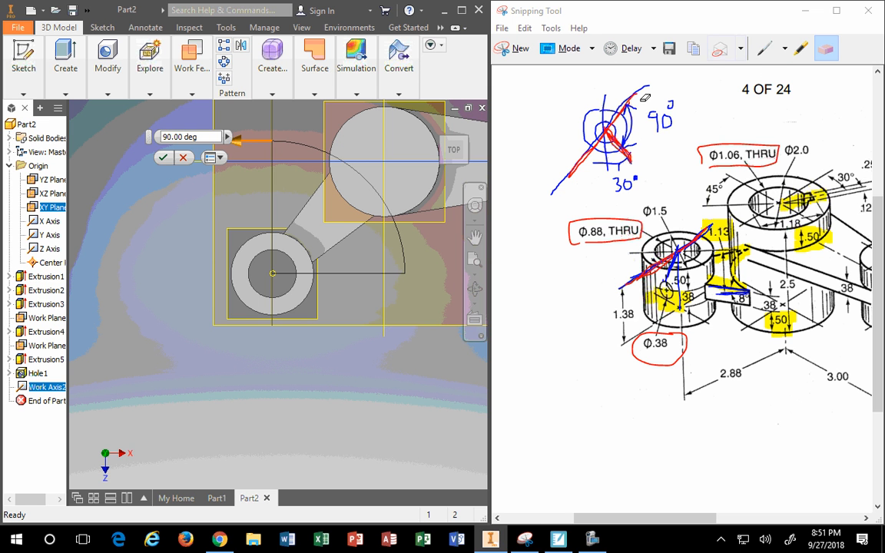
In Snipping Tool, mark the sketched top view in magenta with a horizontal centerline, a traced 90° arc and a circle around 30°
click(750, 71)
click(764, 49)
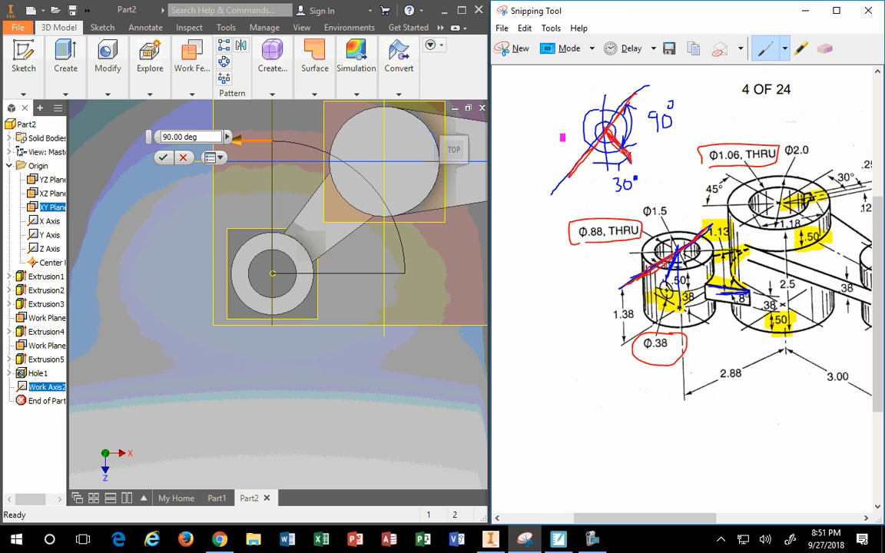
drag(542, 132, 659, 133)
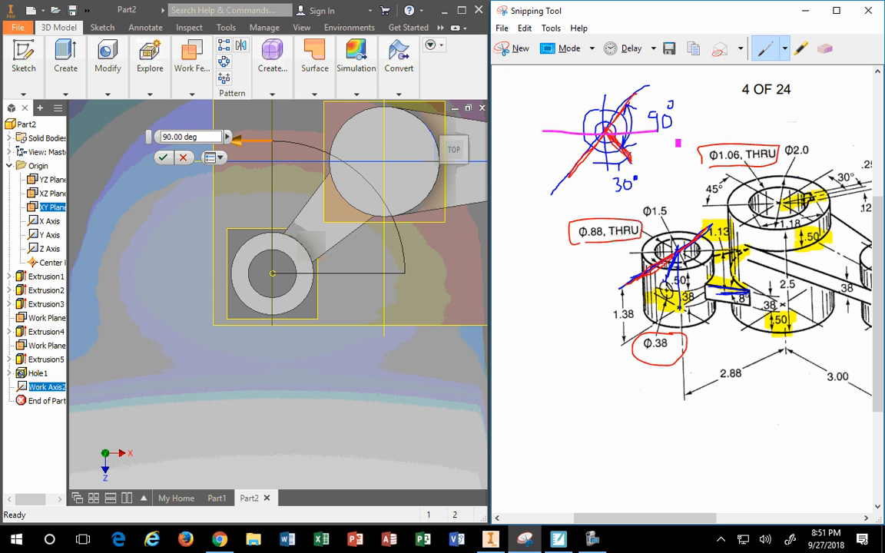
mouse_move(631, 172)
mouse_down()
mouse_move(613, 171)
mouse_move(606, 193)
mouse_move(637, 189)
mouse_up()
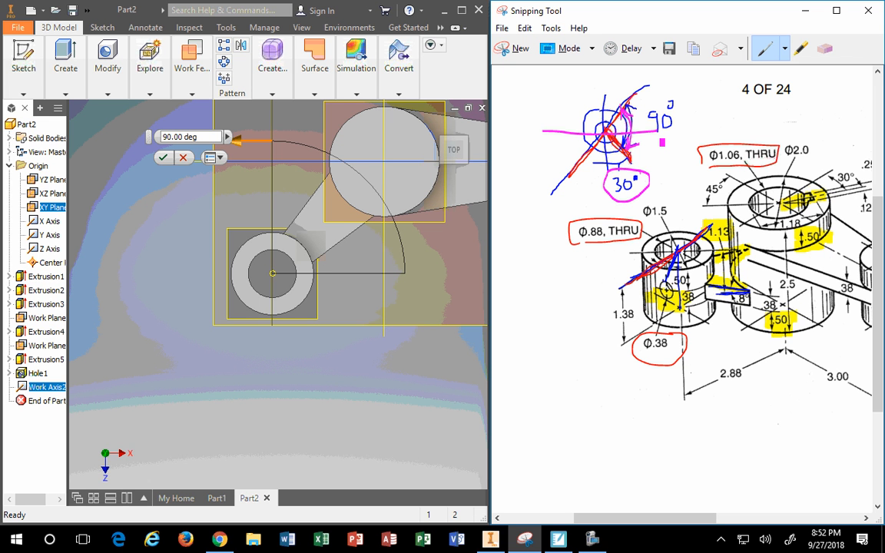
Set the Inventor work plane's angle to 60° and trace the sketched long diagonal in magenta in Snipping Tool
drag(204, 137, 81, 134)
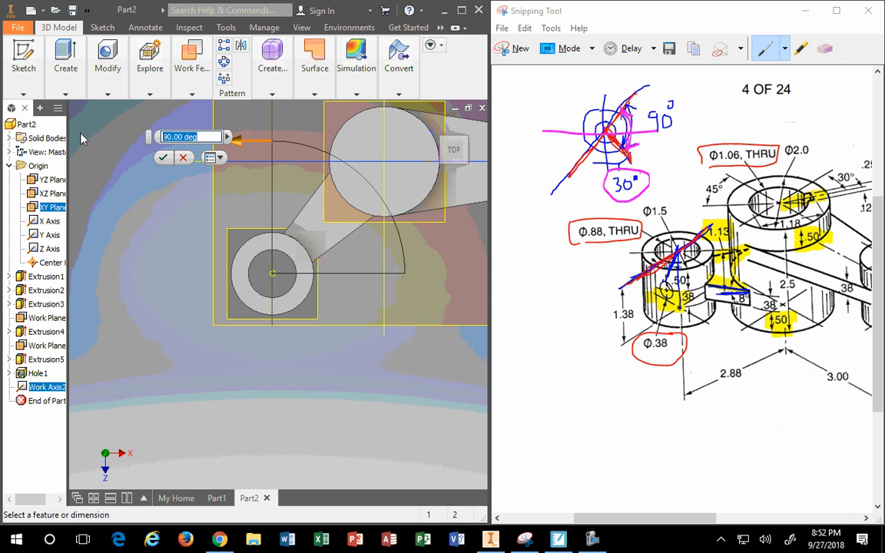
text(60)
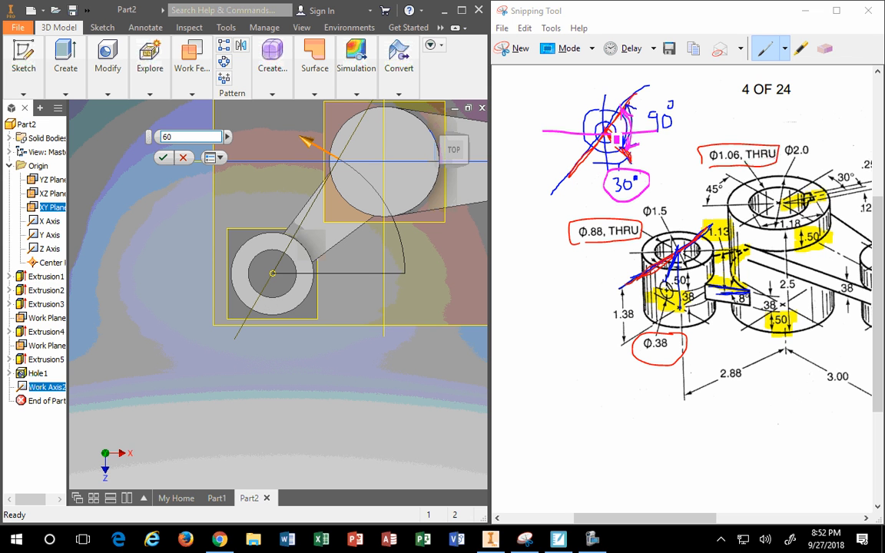
click(632, 107)
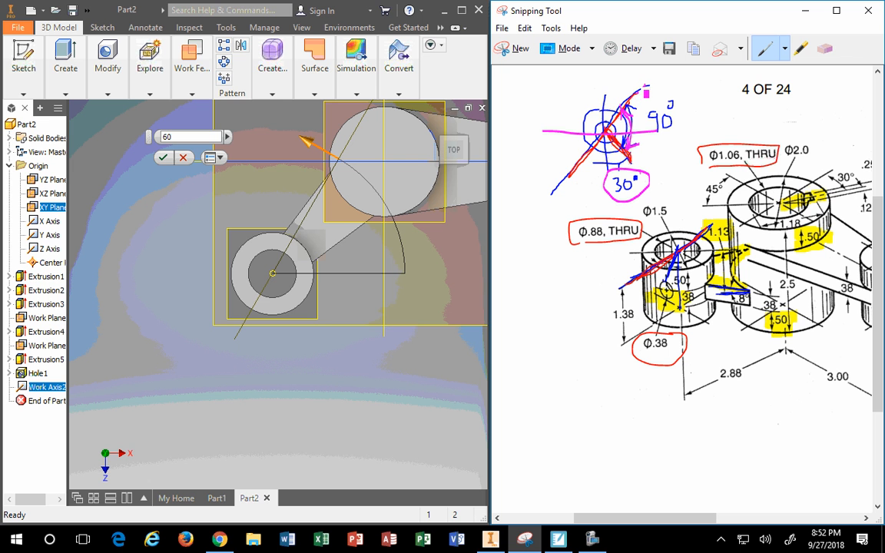
mouse_move(647, 86)
mouse_down()
mouse_move(561, 200)
mouse_move(645, 97)
mouse_up()
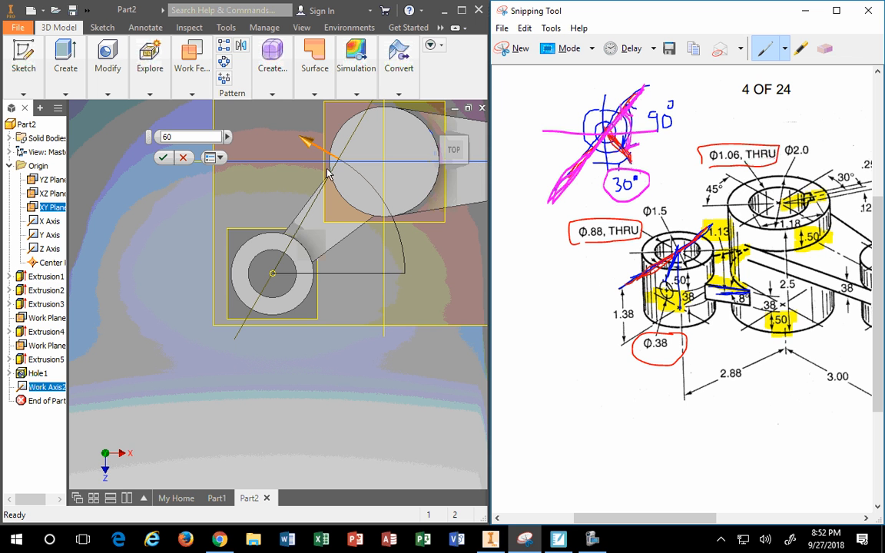
Set the angle of the work plane through the left cylinder's axis to 90° from the XY Plane and create it
click(436, 124)
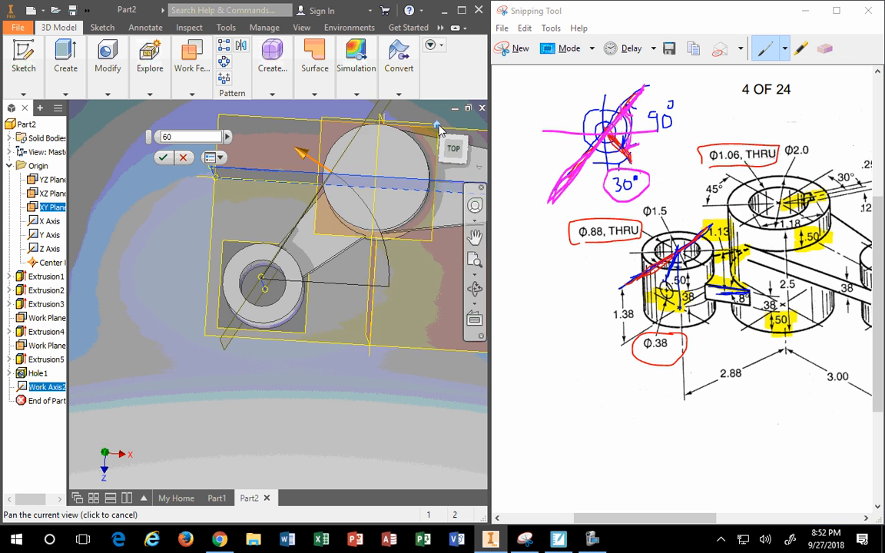
scroll(141, 244, up, 3)
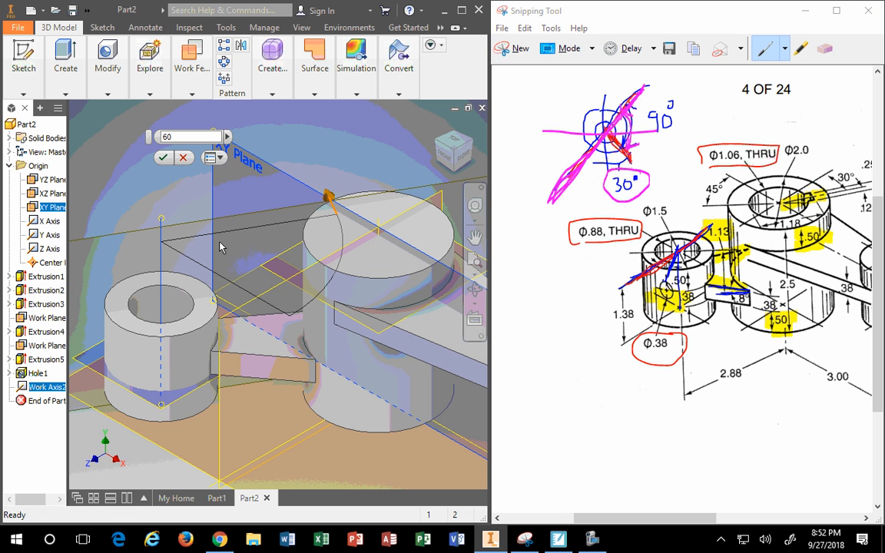
click(453, 141)
scroll(202, 376, up, 3)
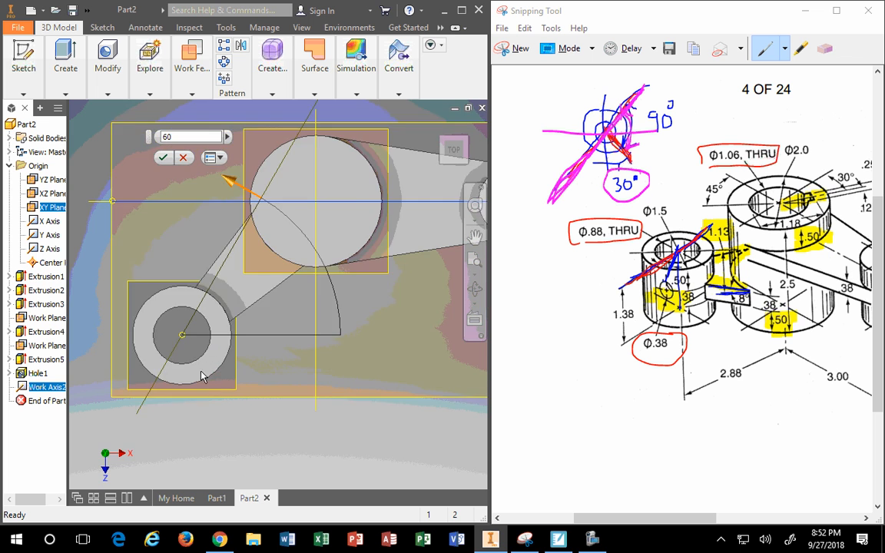
scroll(202, 375, up, 5)
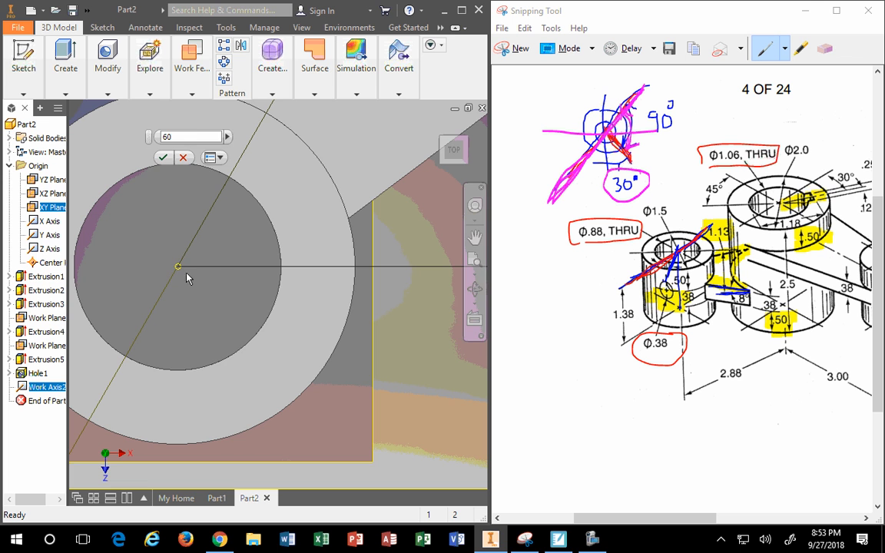
scroll(288, 156, down, 2)
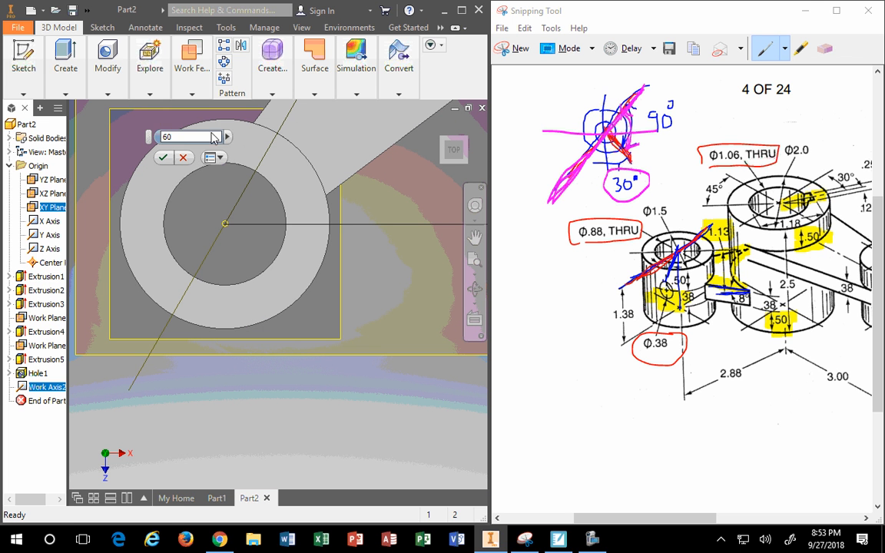
drag(211, 134, 142, 137)
text(0)
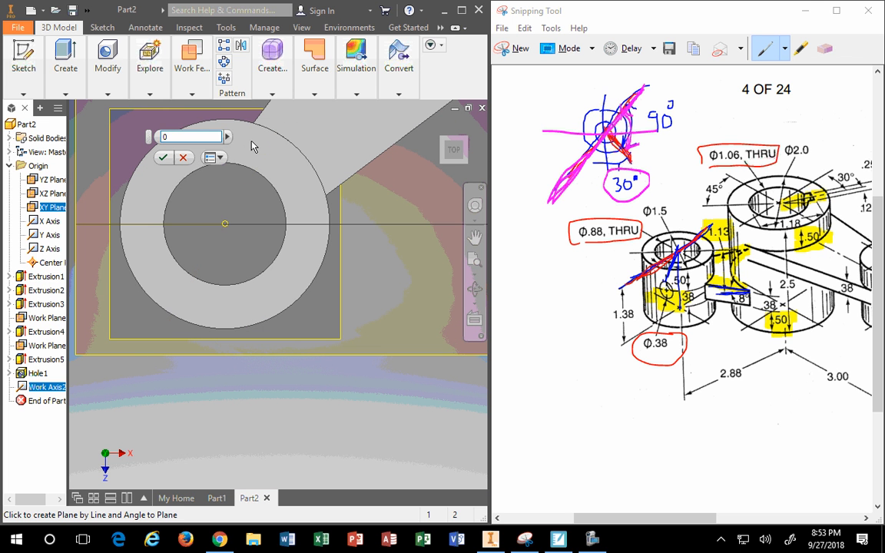
key(BackSpace)
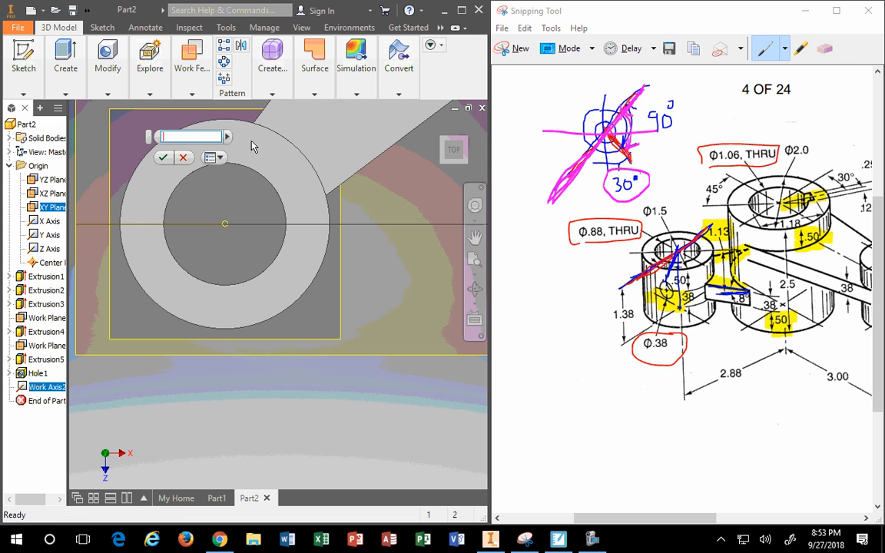
text(90)
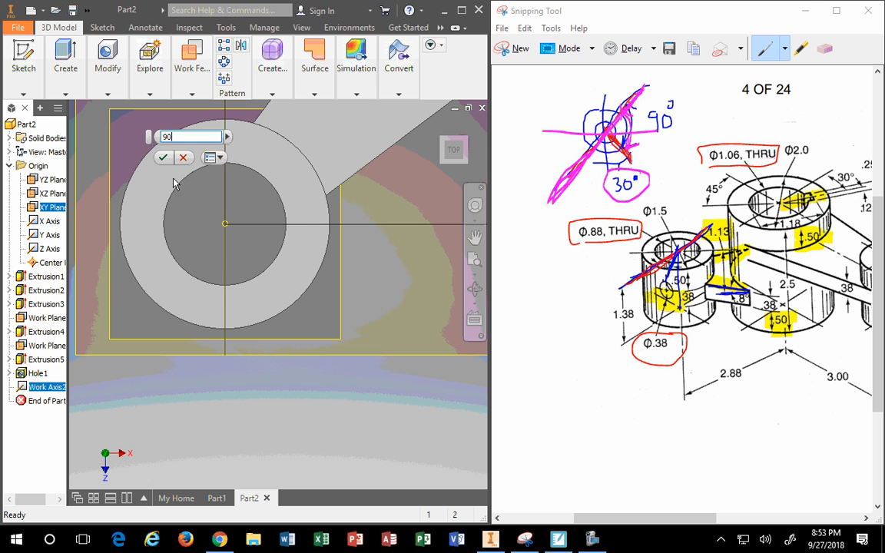
click(163, 157)
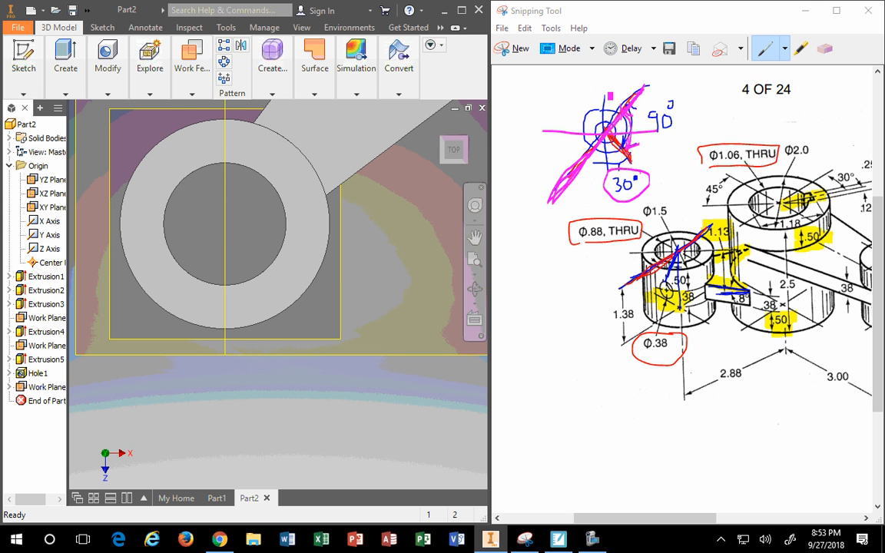
In Snipping Tool, trace the sketched top view's vertical centerline in magenta and erase that stroke
mouse_move(606, 96)
mouse_down()
mouse_move(611, 171)
mouse_move(604, 84)
mouse_move(610, 148)
mouse_up()
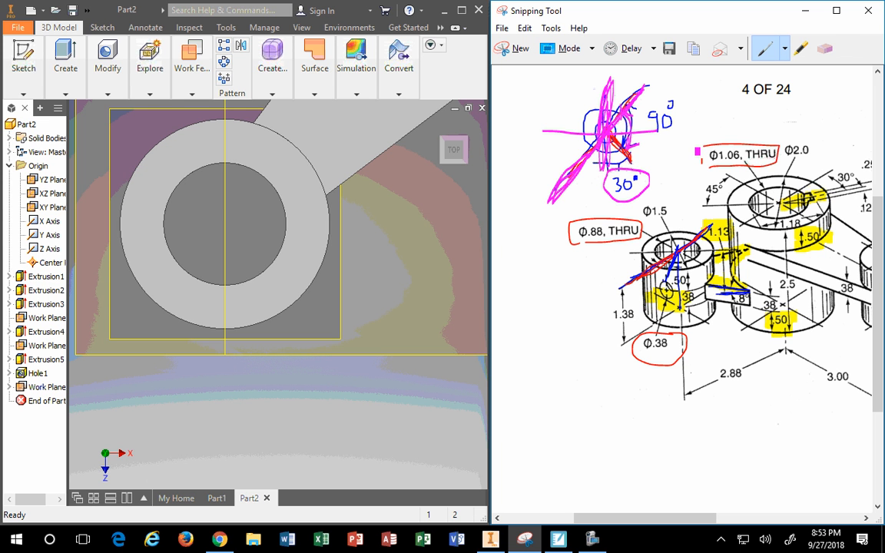
click(824, 48)
drag(634, 93, 615, 82)
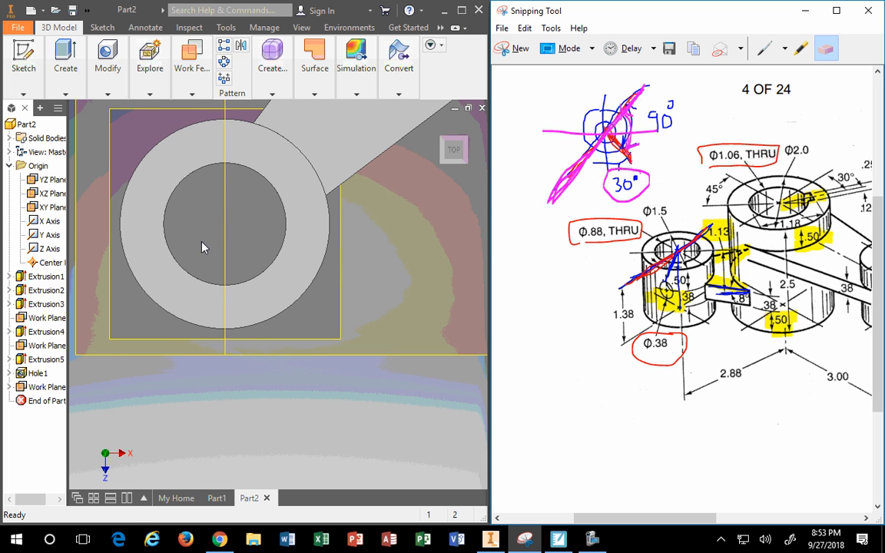
In Inventor, start a work plane at an angle to the new 90° work plane through the left cylinder's vertical axis
scroll(232, 256, down, 3)
scroll(233, 259, up, 5)
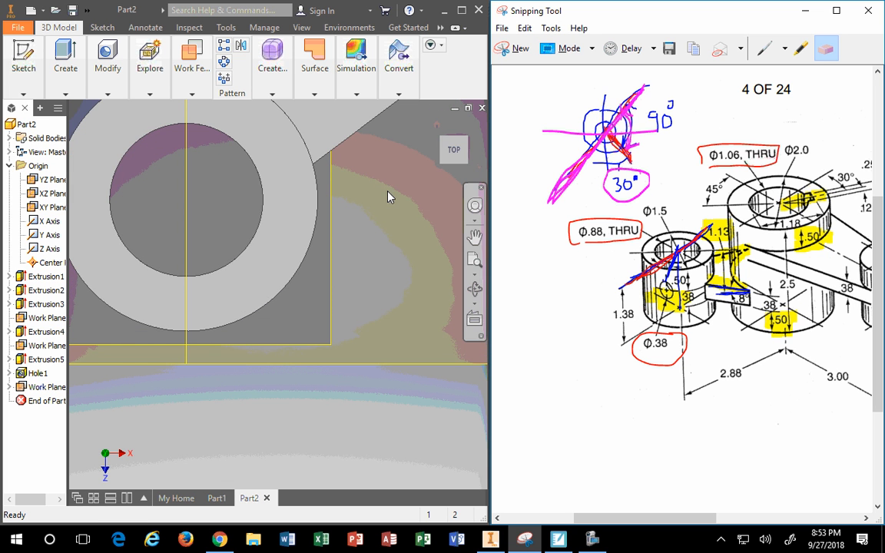
click(435, 130)
scroll(150, 302, up, 5)
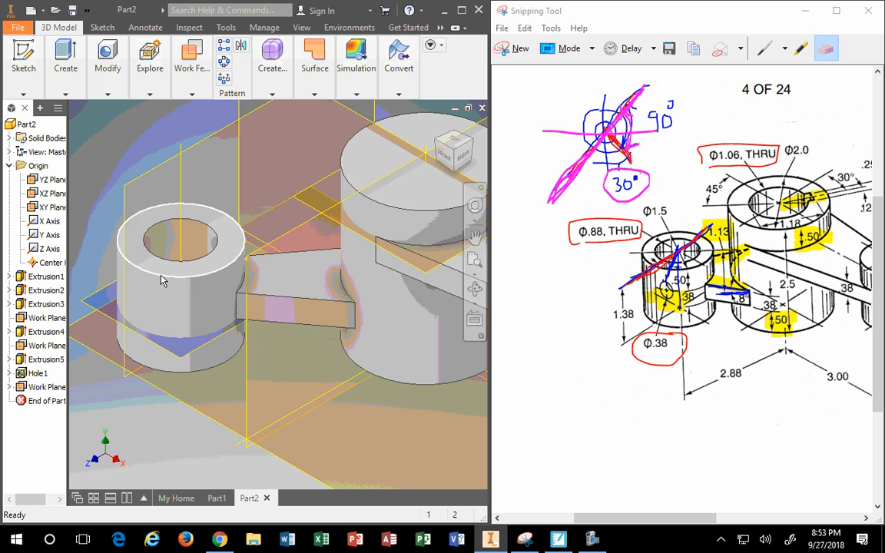
mouse_move(196, 67)
click(189, 117)
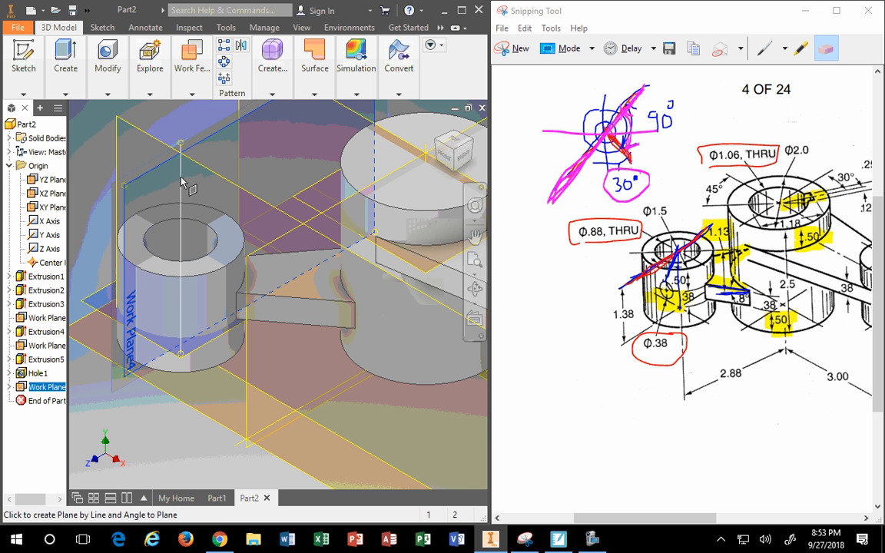
click(182, 181)
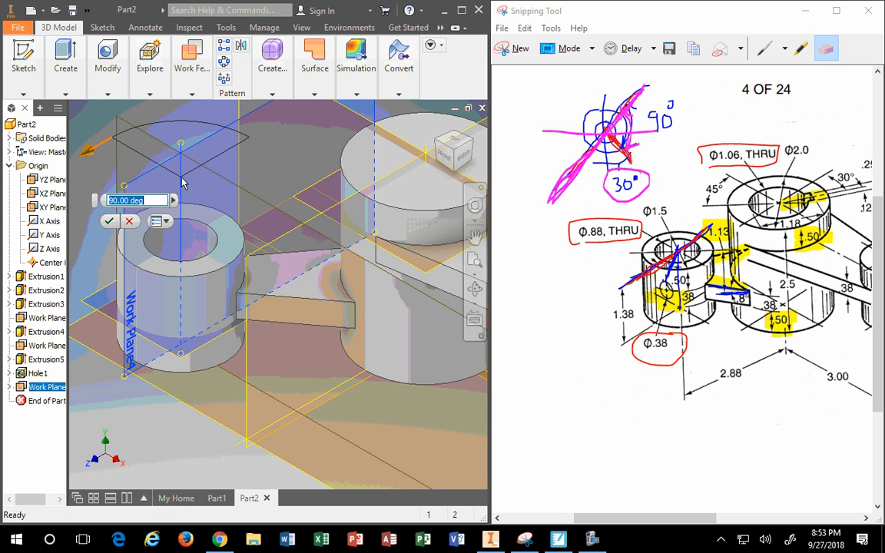
View the part from above and set the angled work plane's angle to -60°
click(455, 143)
scroll(166, 321, up, 2)
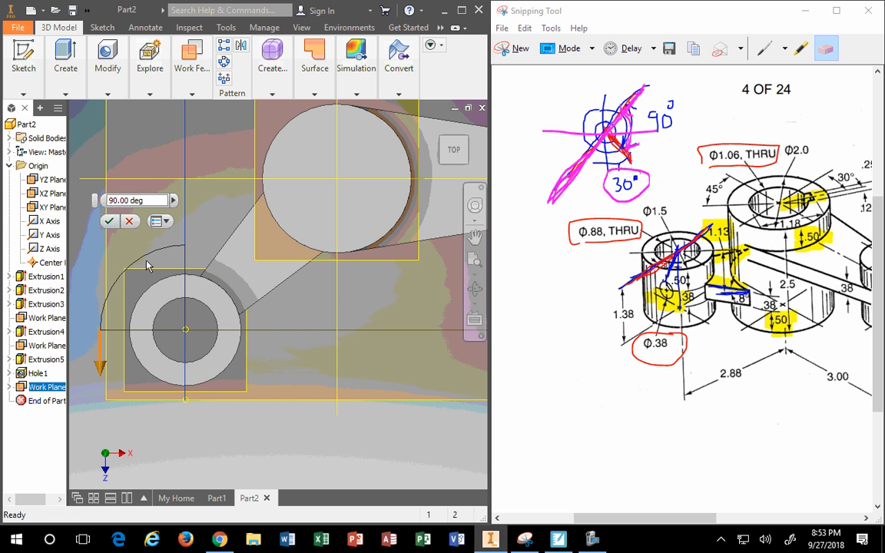
drag(146, 201, 87, 200)
text(60)
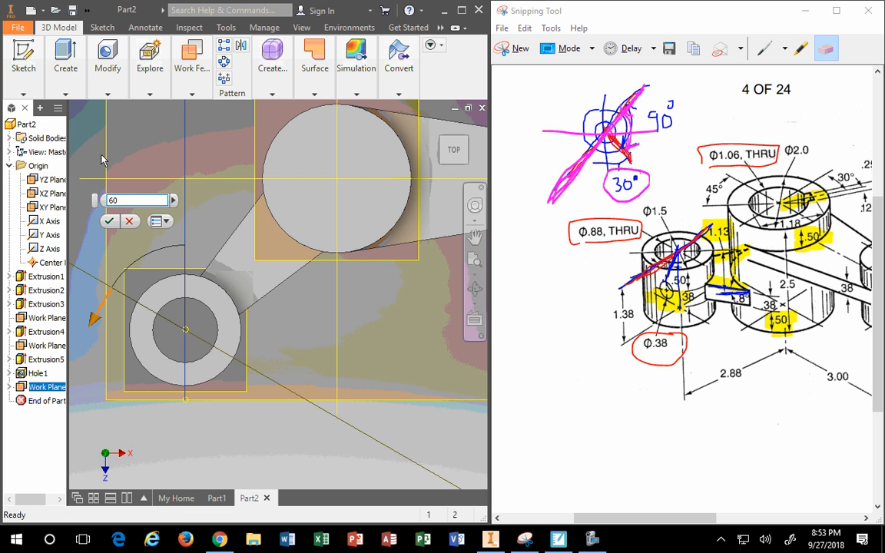
text(60)
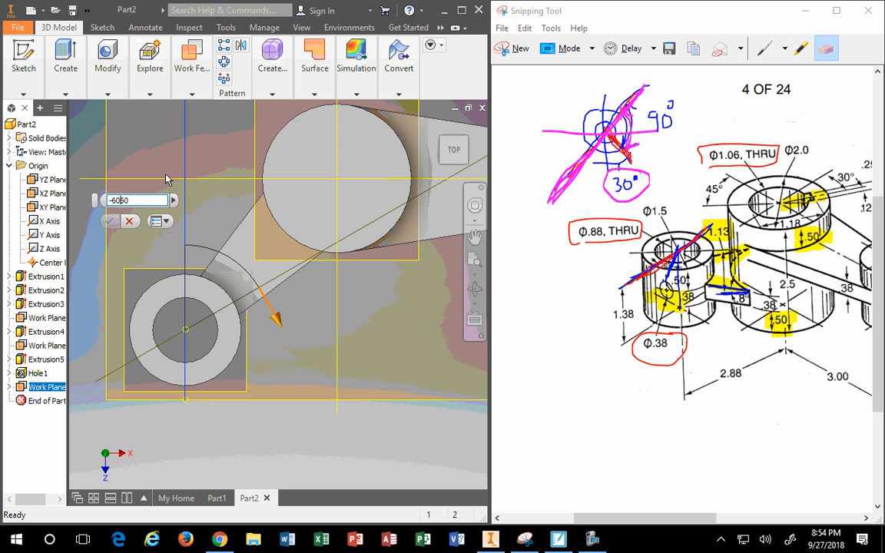
key(Delete)
key(Delete)
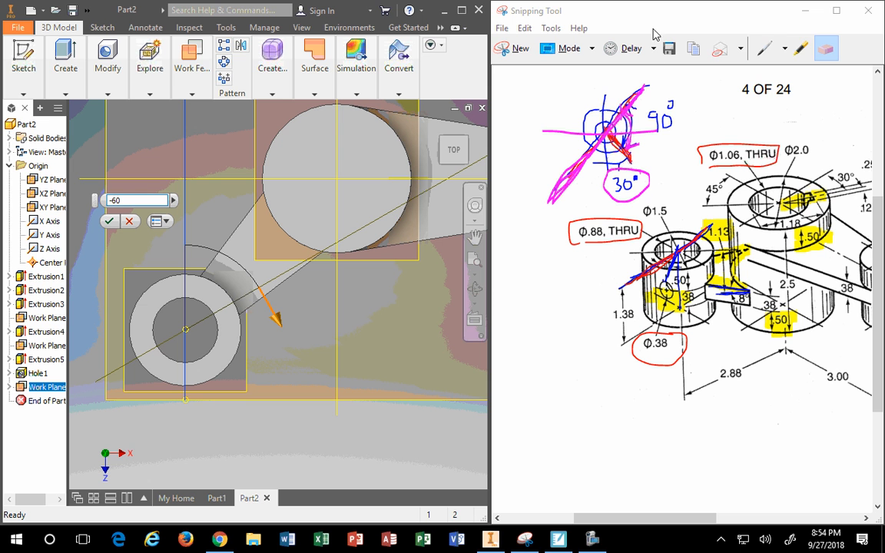
In Snipping Tool, erase the magenta diagonal and horizontal centerline, the inner circle and the central red arrow from the sketched top view
click(801, 48)
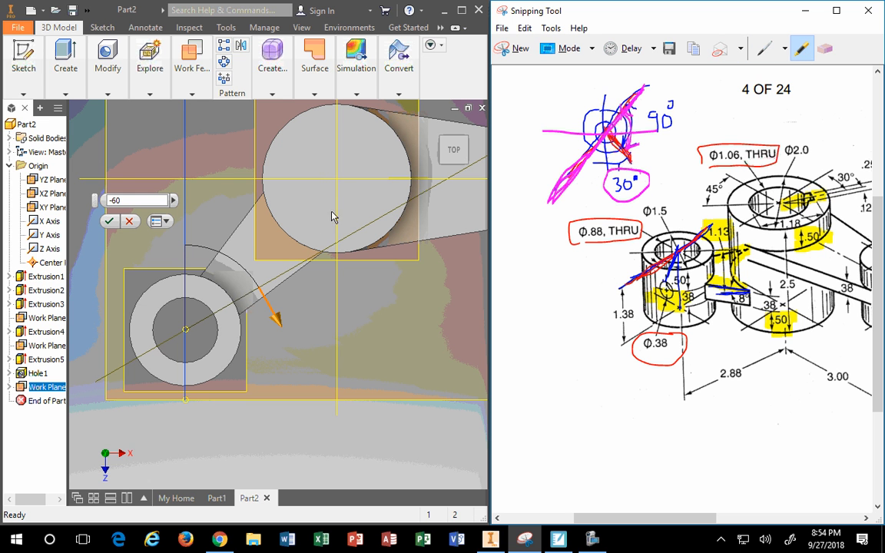
click(783, 48)
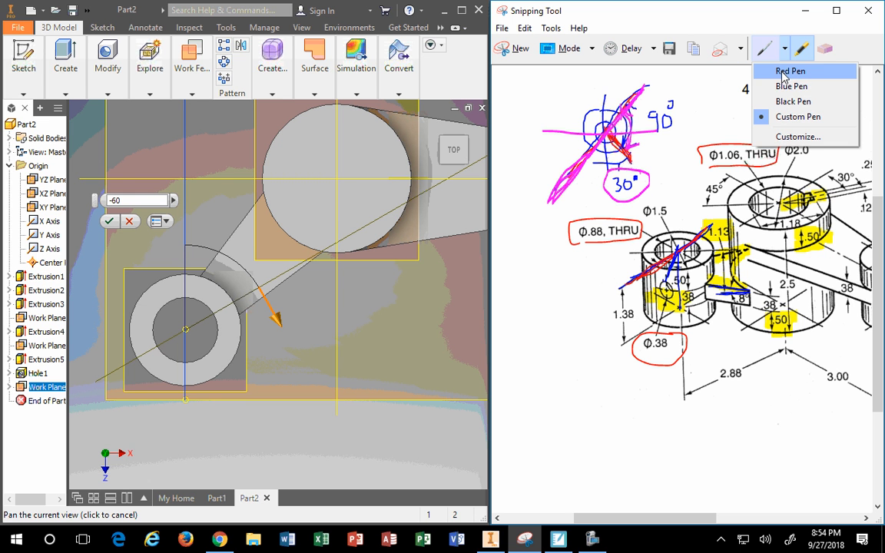
click(832, 49)
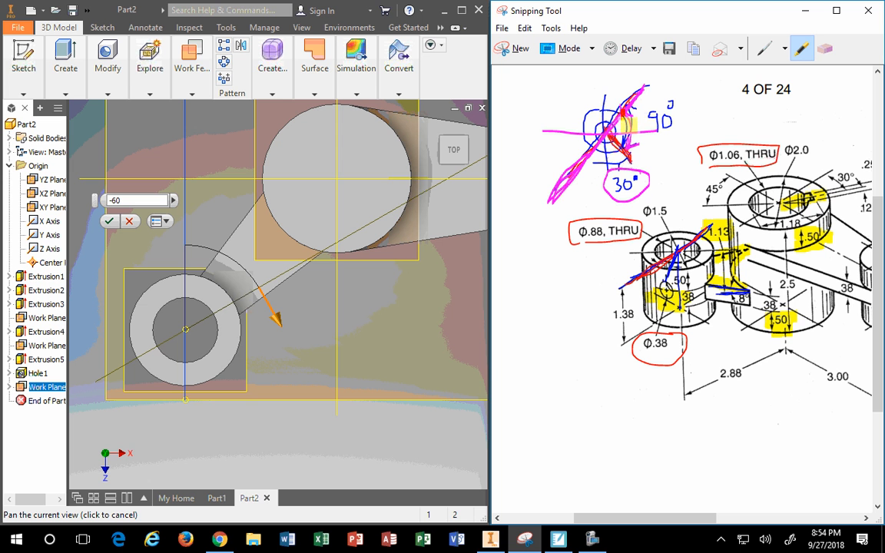
click(825, 48)
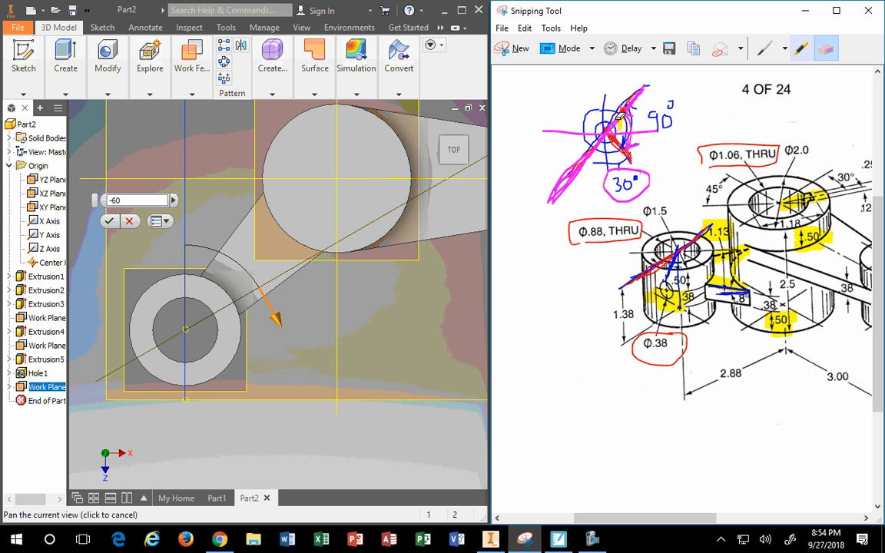
click(621, 118)
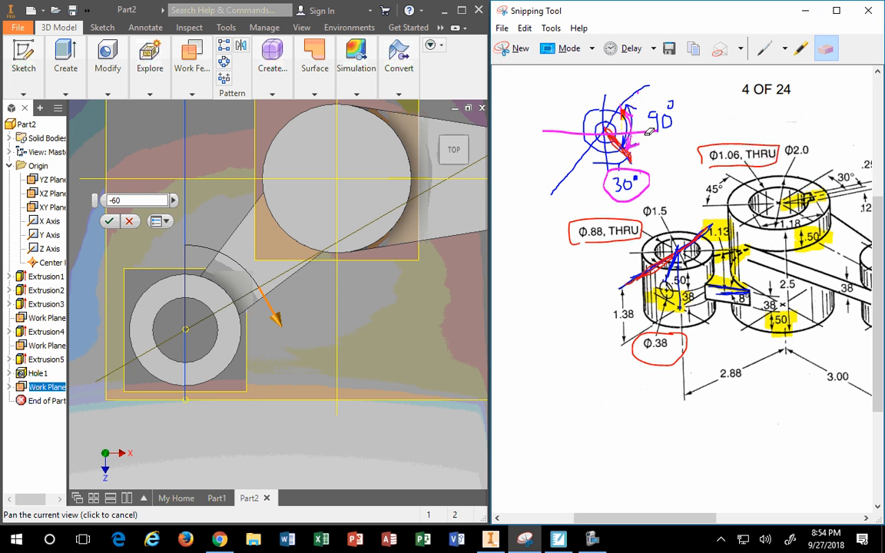
drag(621, 133, 635, 145)
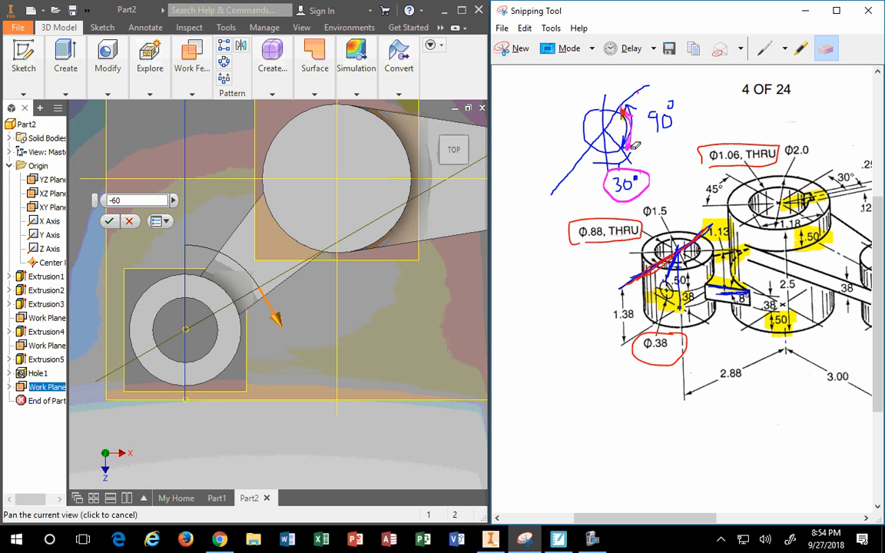
Highlight the sketched top view's vertical centerline in yellow
click(763, 48)
click(800, 48)
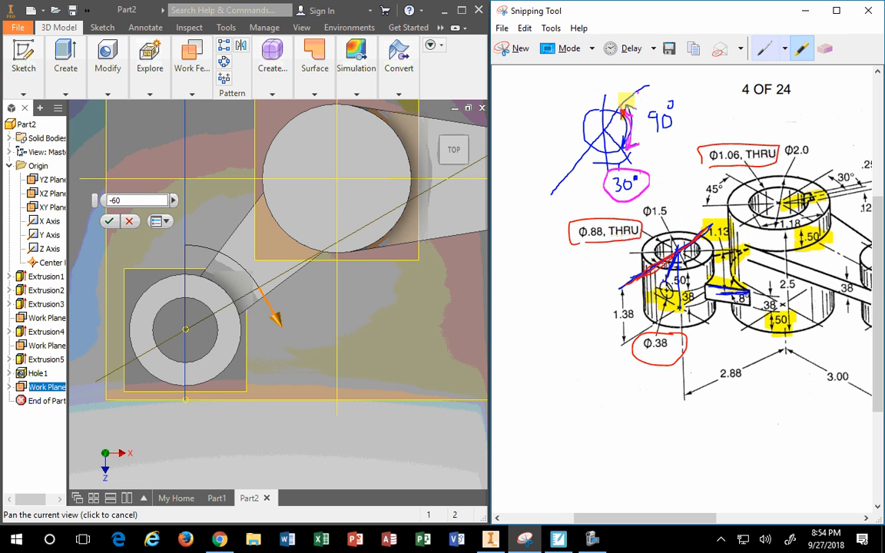
drag(606, 92, 608, 191)
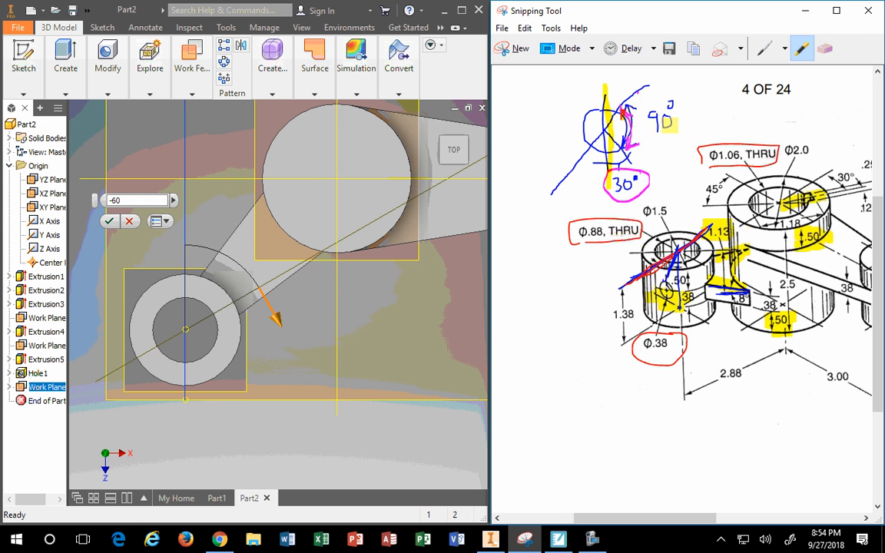
Erase the blue diagonal, the outer circle, the arc with its arrowheads and the 90° label from the sketched top view
click(825, 51)
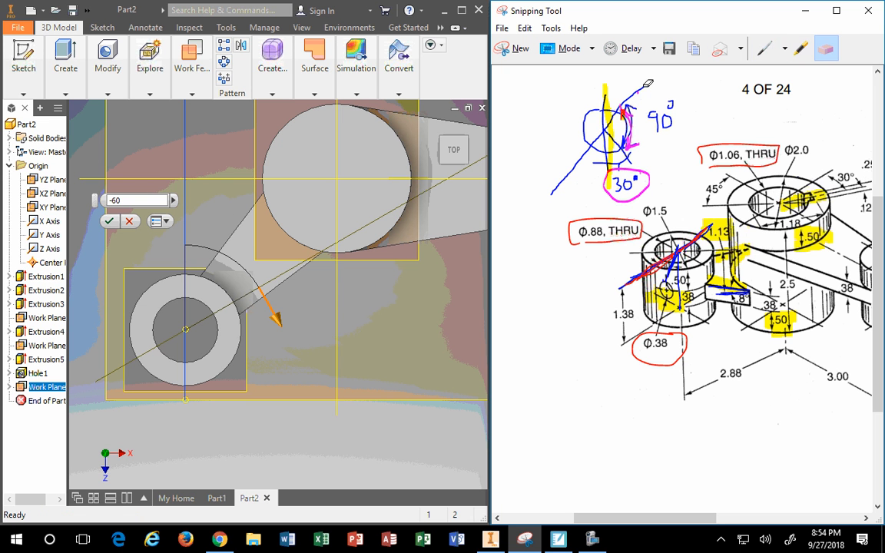
click(645, 87)
click(627, 117)
click(628, 113)
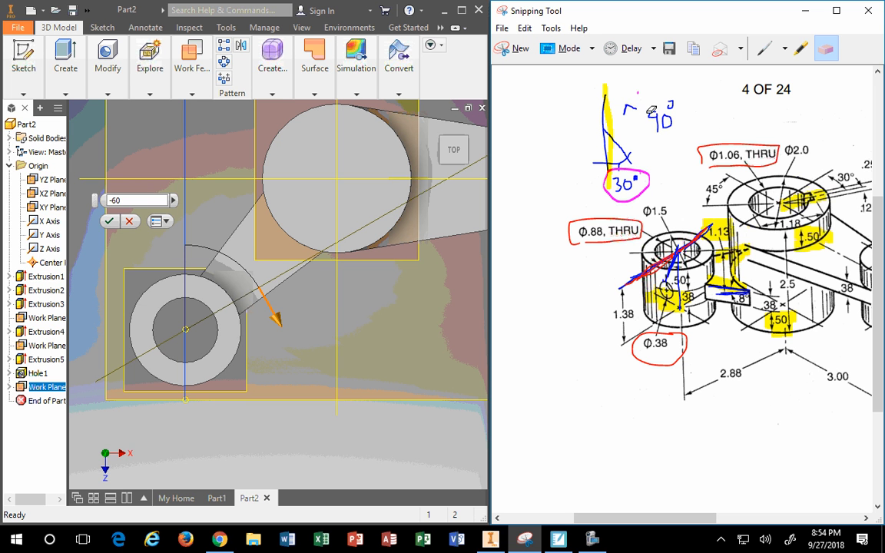
click(633, 104)
click(671, 113)
click(674, 106)
click(661, 112)
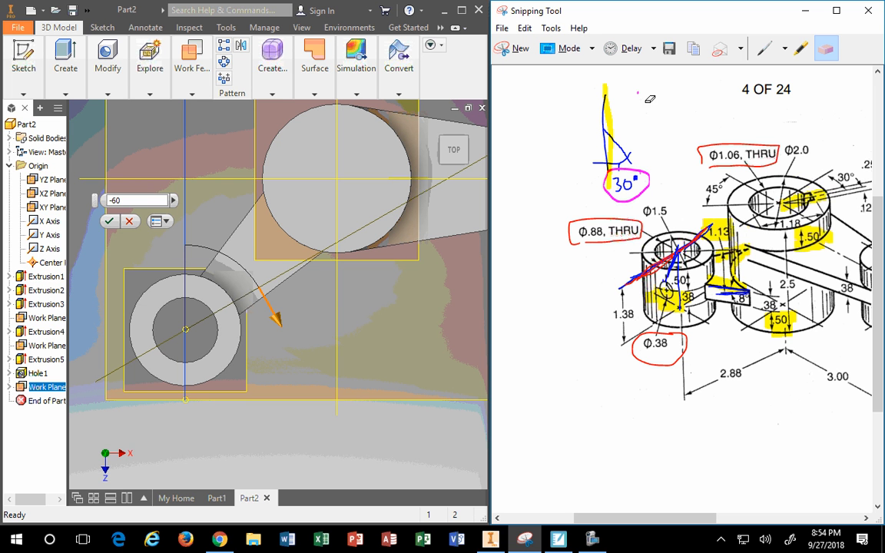
Draw vertical, diagonal and horizontal magenta lines through the center of the sketched top view
click(765, 47)
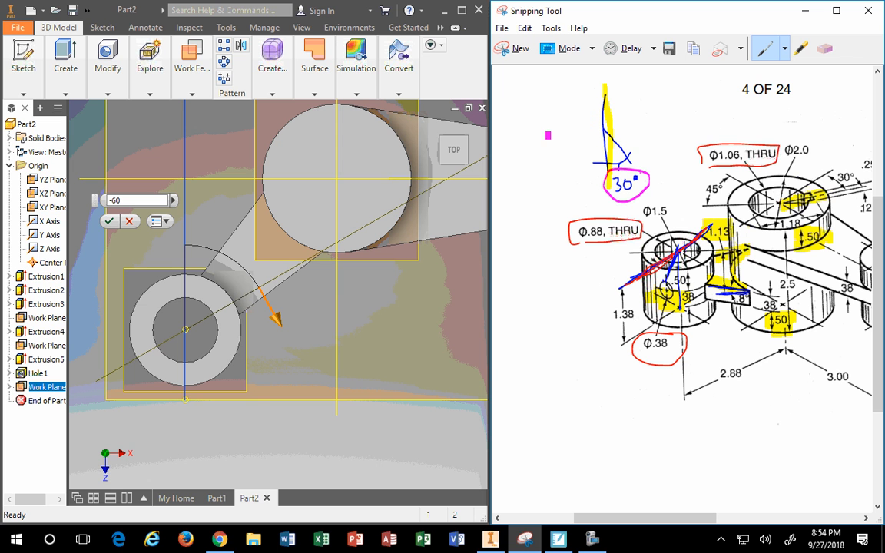
drag(604, 86, 616, 173)
drag(630, 100, 564, 179)
drag(556, 129, 669, 127)
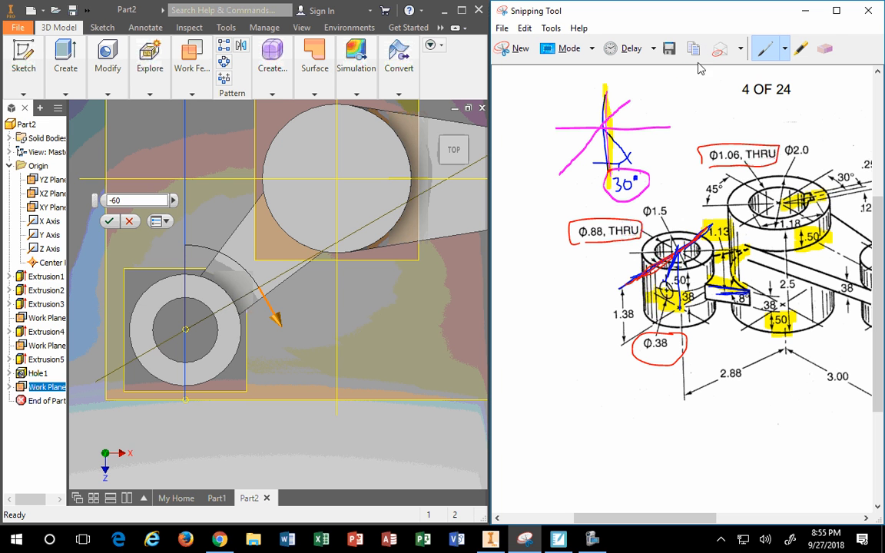
Replace the magenta diagonal with a line running from the sketch's center to its lower left
click(825, 47)
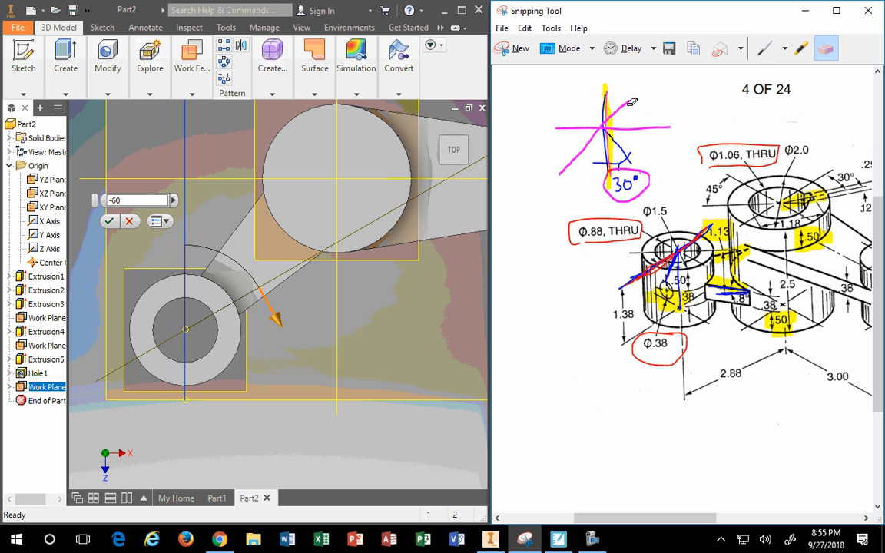
click(765, 48)
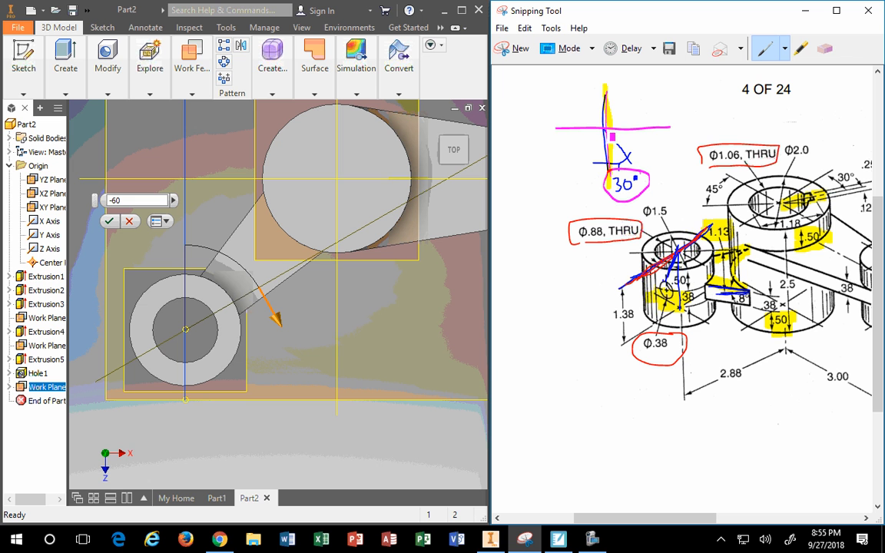
drag(607, 131, 560, 185)
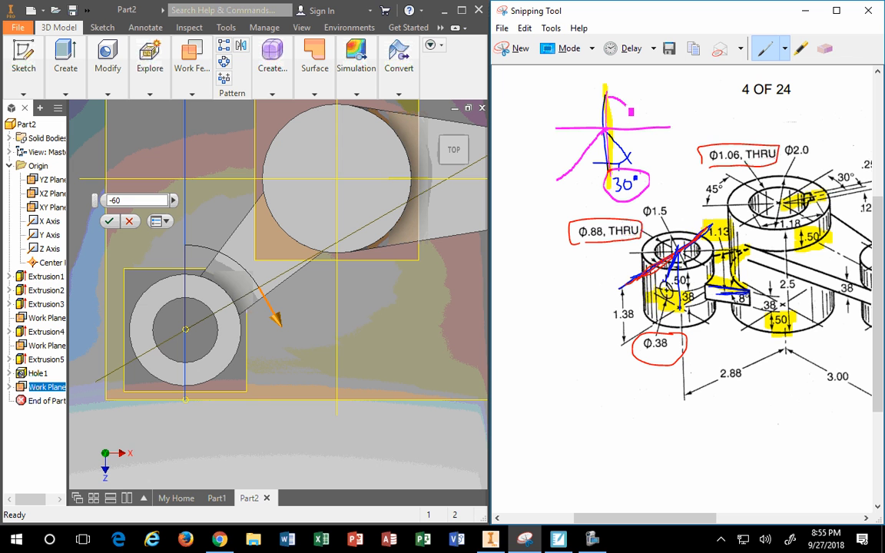
Annotate the sketched top view in magenta with the diagonal's upper half, its 60° angle from vertical, and a lower-right line with an angle arc
drag(607, 130, 666, 87)
mouse_move(628, 111)
mouse_down()
mouse_move(637, 115)
mouse_move(636, 97)
mouse_move(619, 92)
mouse_move(632, 93)
mouse_move(620, 92)
mouse_move(645, 78)
mouse_up()
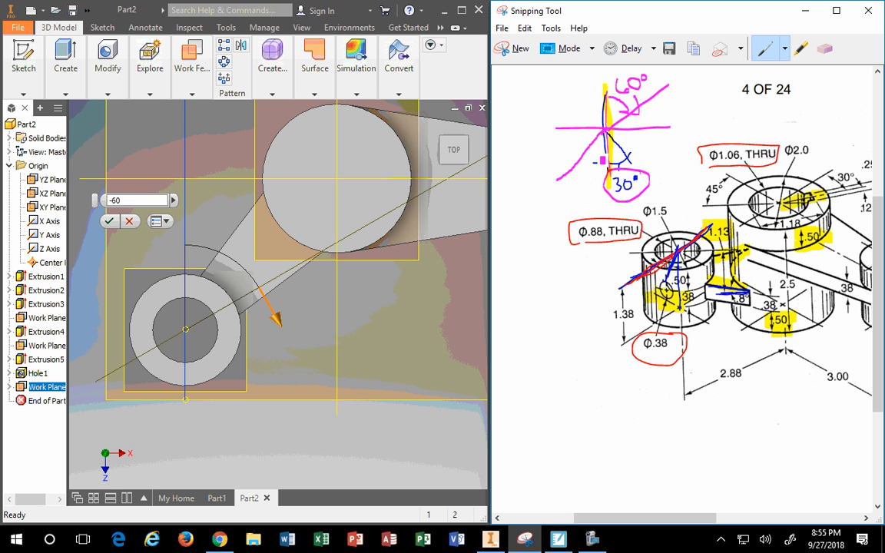
drag(596, 162, 605, 163)
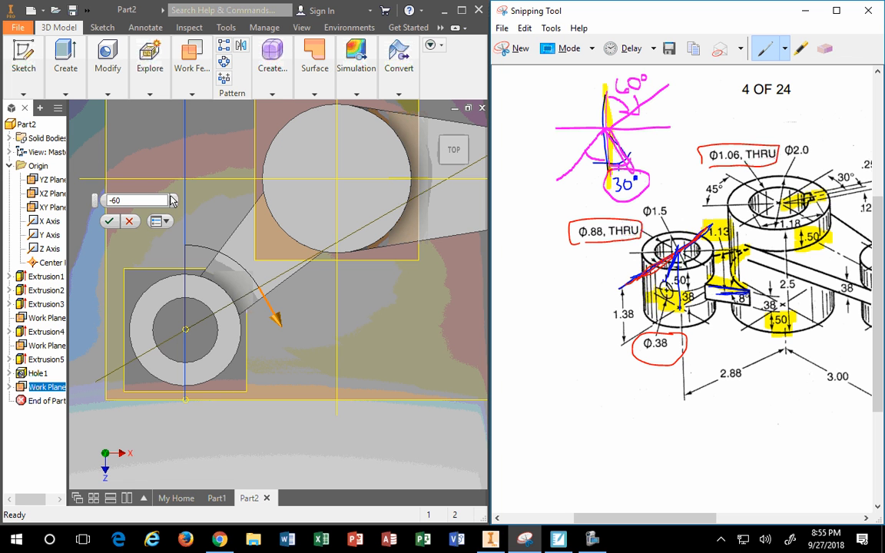
Cancel the angled work plane and start a sketch on the left cylinder's top face
click(129, 221)
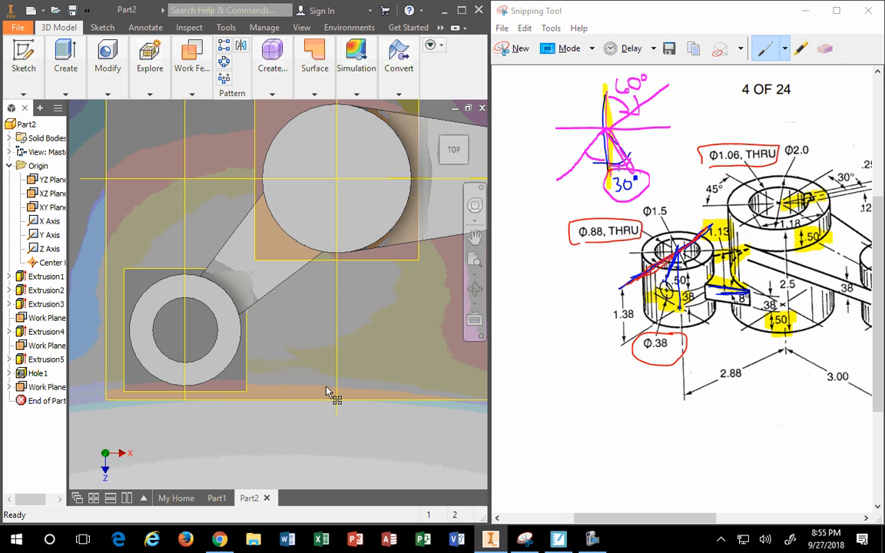
click(437, 125)
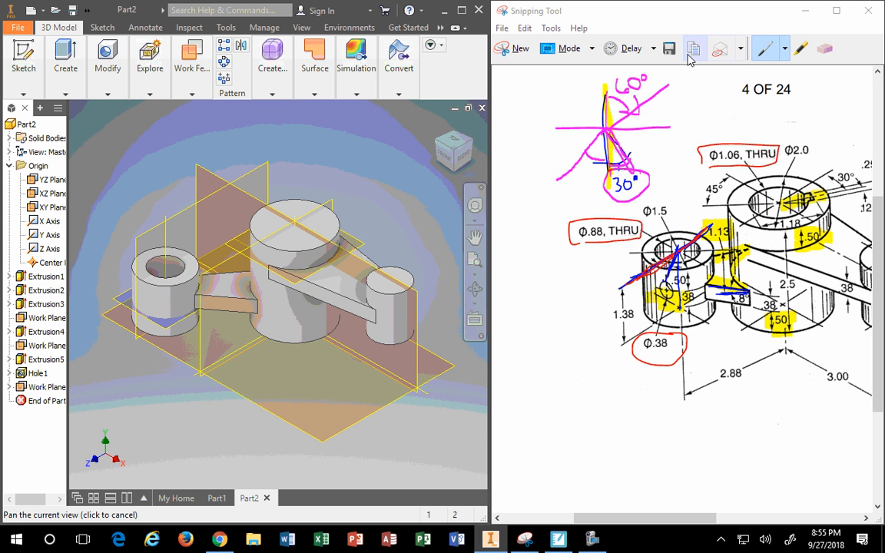
scroll(192, 241, up, 5)
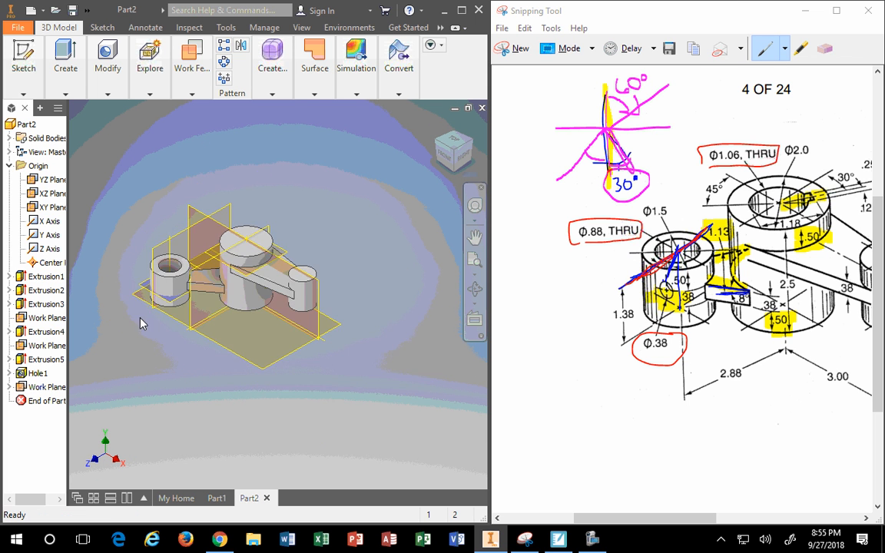
key(Escape)
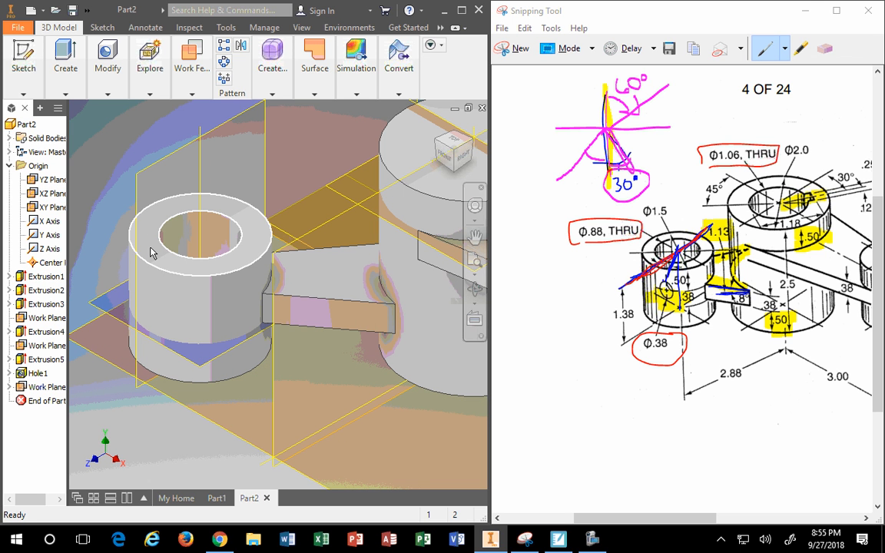
mouse_move(174, 275)
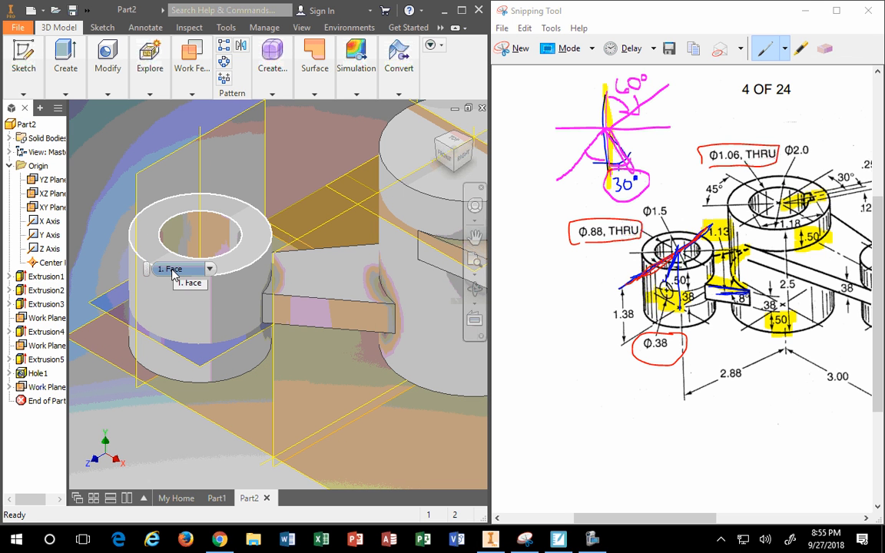
click(252, 260)
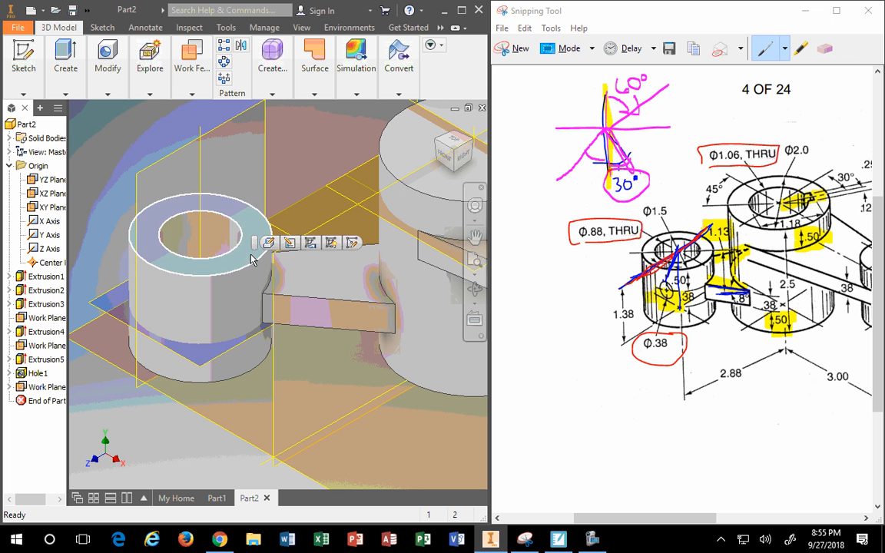
click(351, 244)
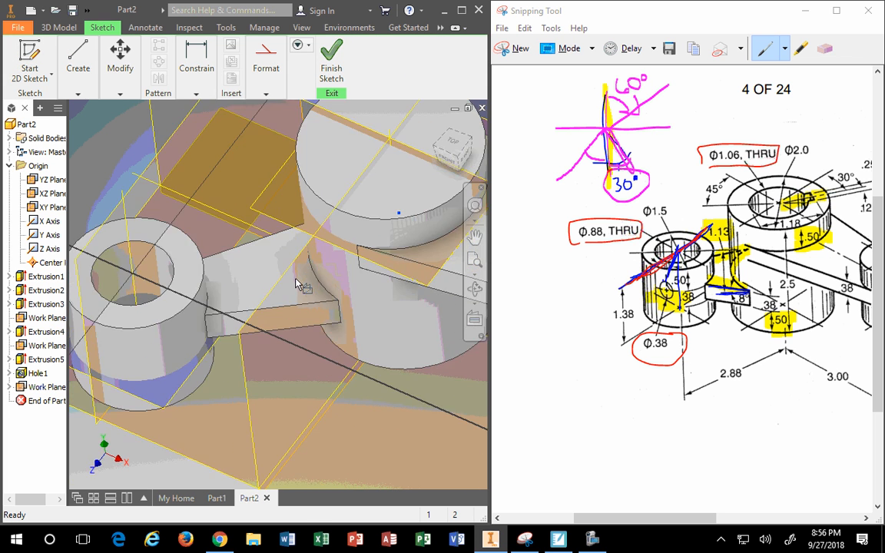
scroll(199, 371, up, 6)
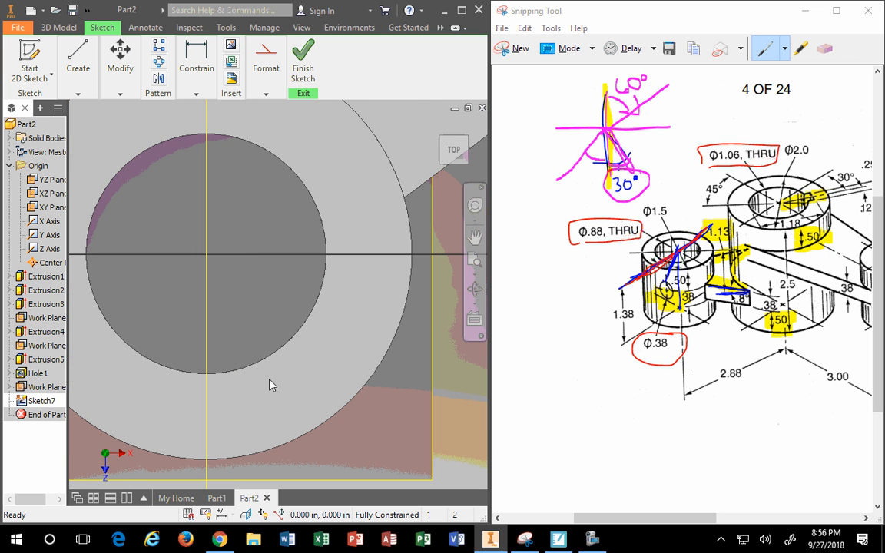
scroll(273, 380, down, 4)
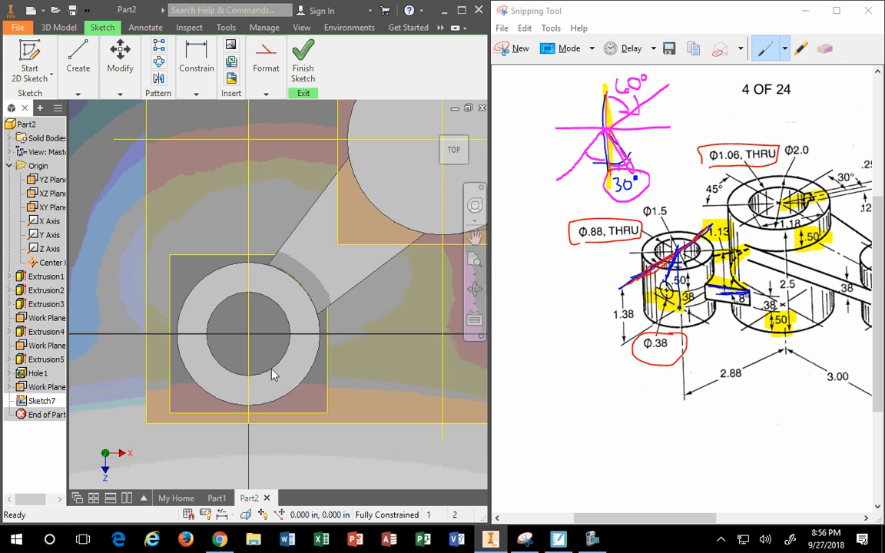
Draw a line from the left cylinder's center to its outer edge, sloping down to the right about 60° below the horizontal
click(78, 55)
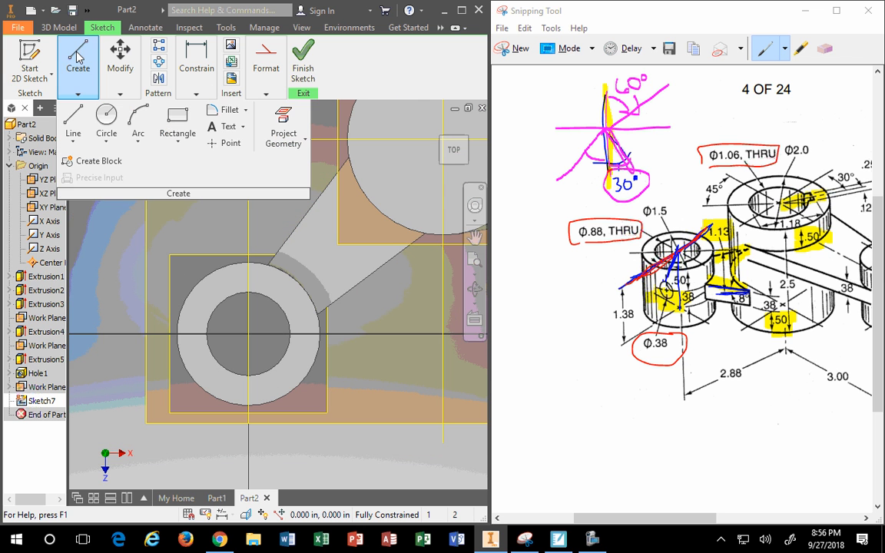
click(73, 123)
scroll(257, 394, down, 2)
scroll(230, 345, up, 5)
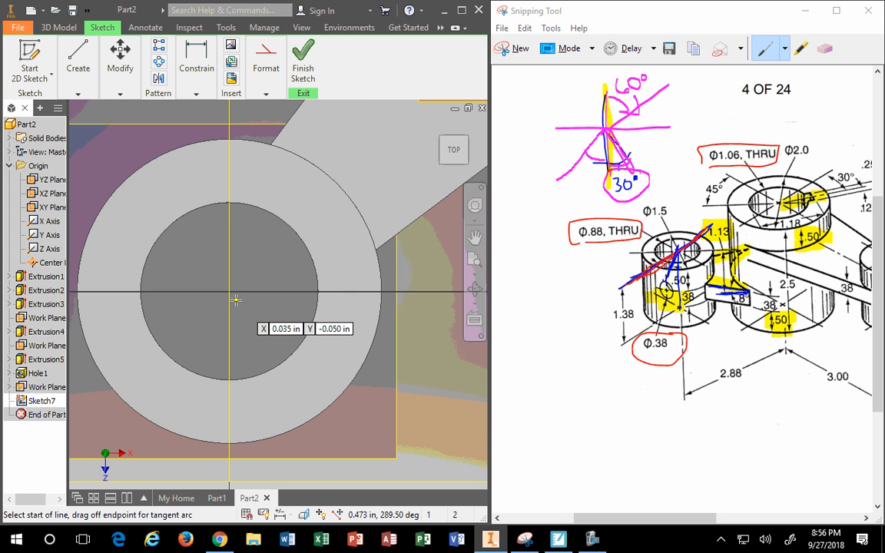
click(229, 292)
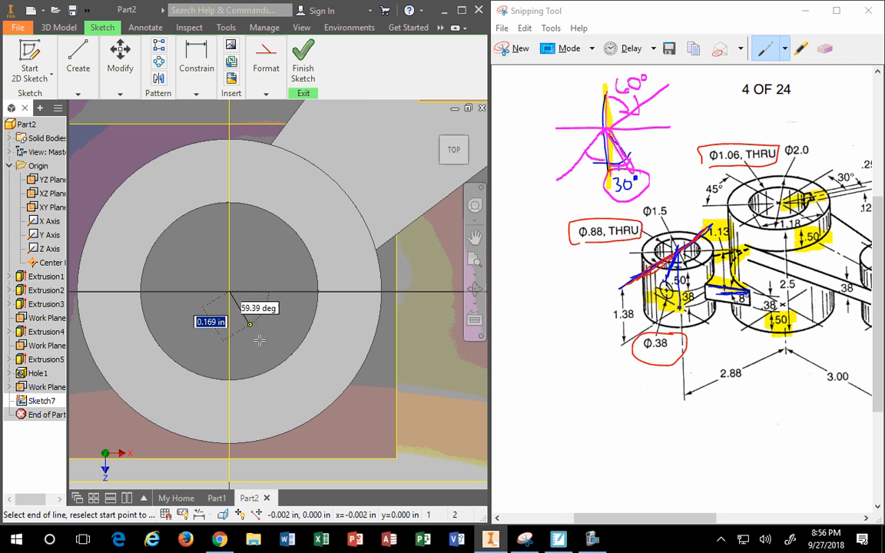
click(305, 424)
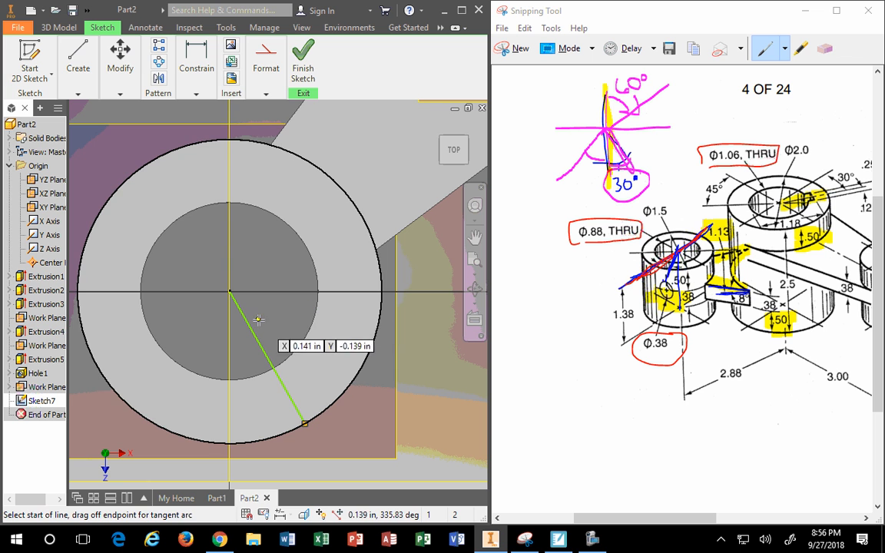
key(Escape)
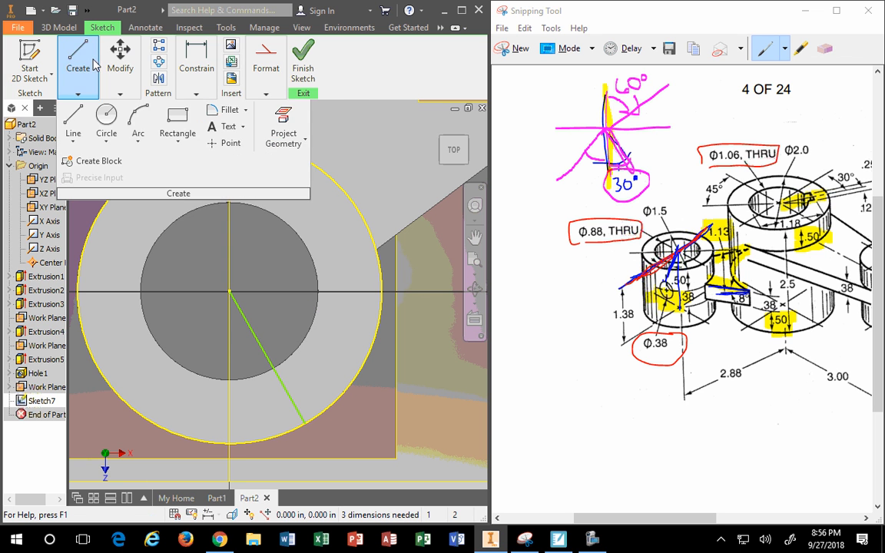
Dimension the angle between the sketched line and the vertical work plane through the cylinder's center as 30°, and finish the sketch
mouse_move(187, 58)
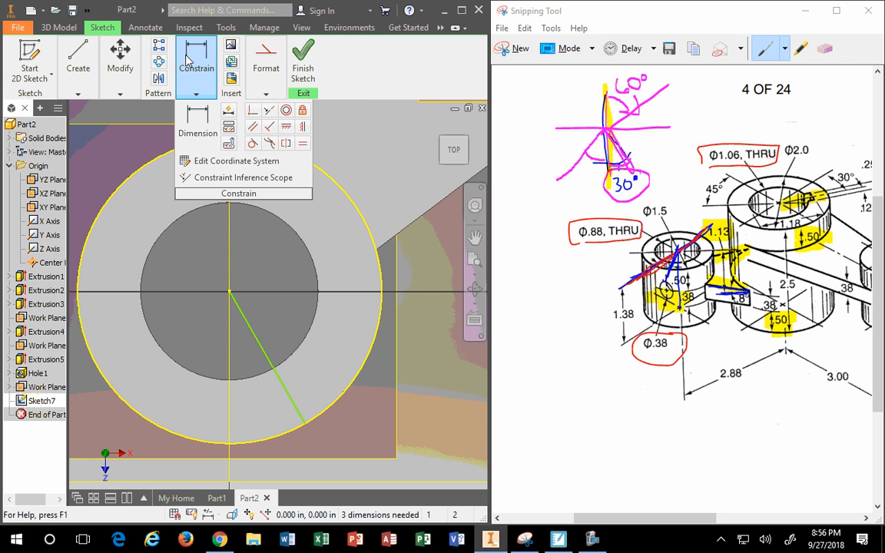
click(259, 360)
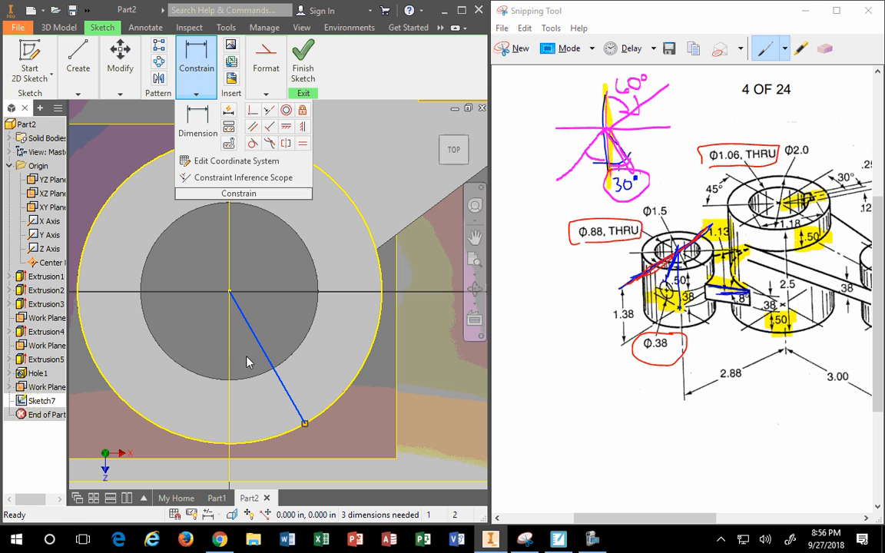
mouse_move(198, 86)
click(197, 115)
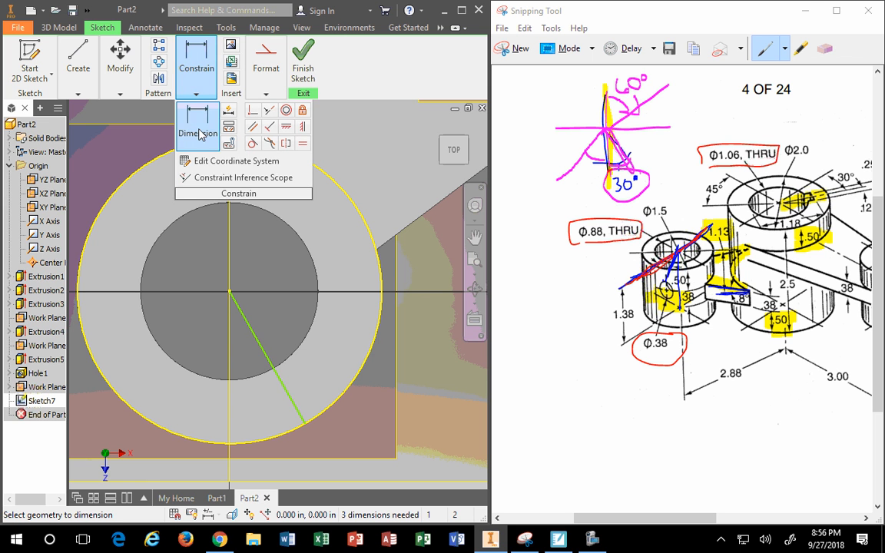
click(256, 336)
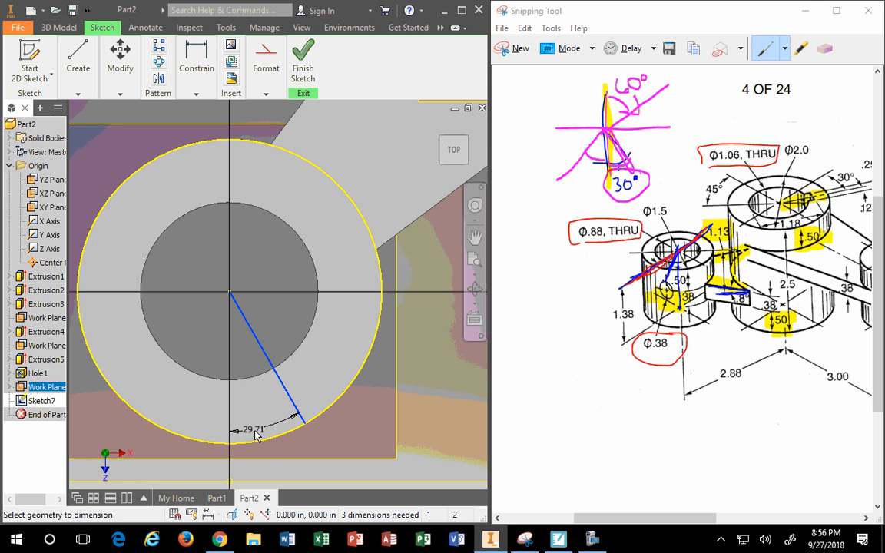
scroll(261, 404, down, 3)
click(265, 442)
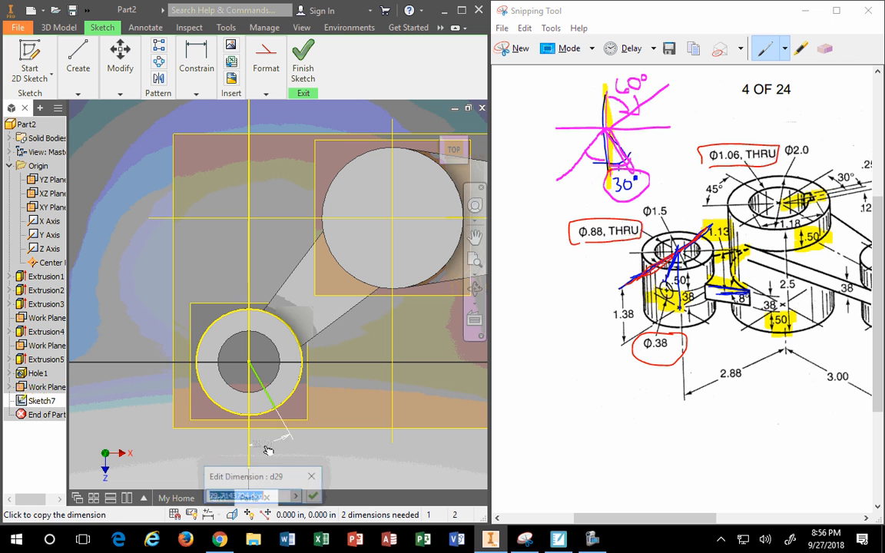
text(30)
key(Return)
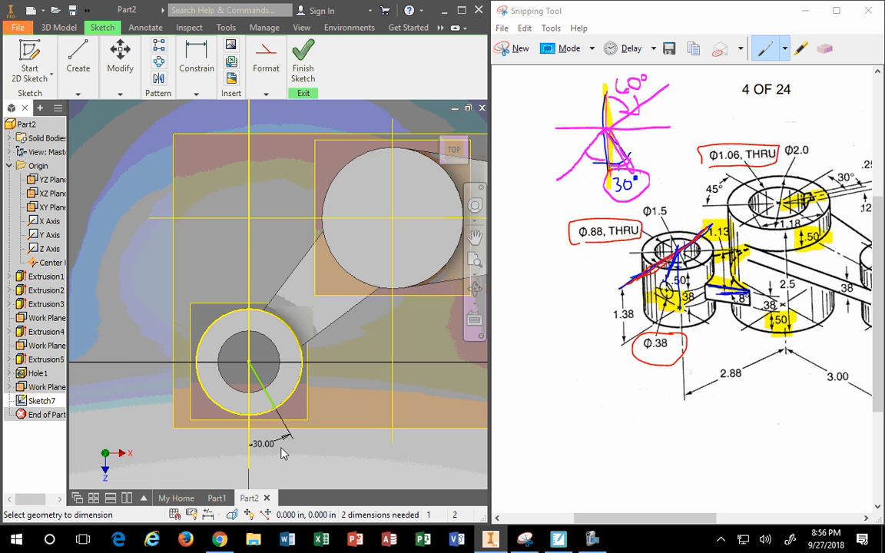
click(302, 67)
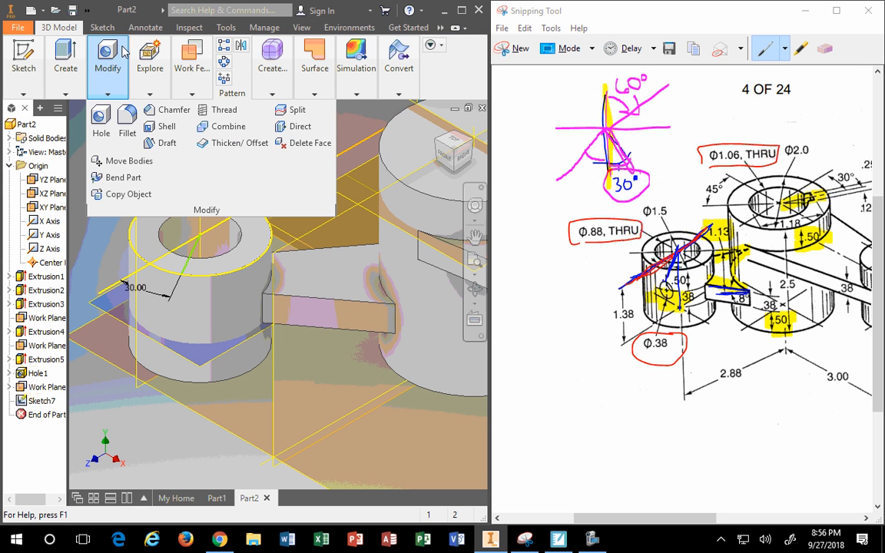
mouse_move(191, 67)
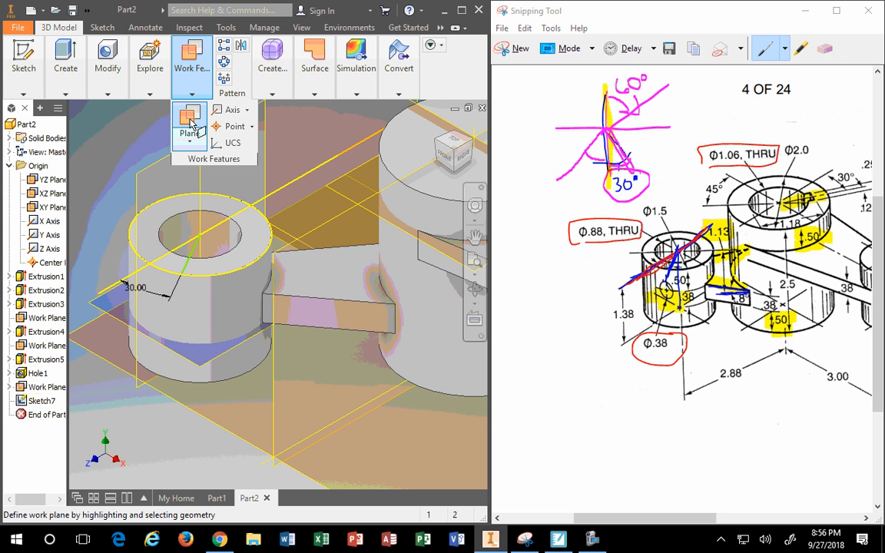
click(189, 123)
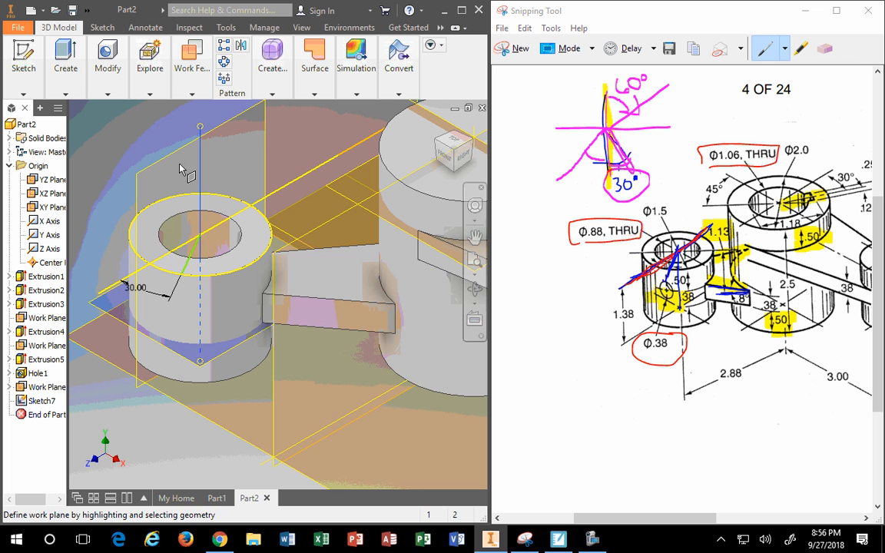
click(170, 162)
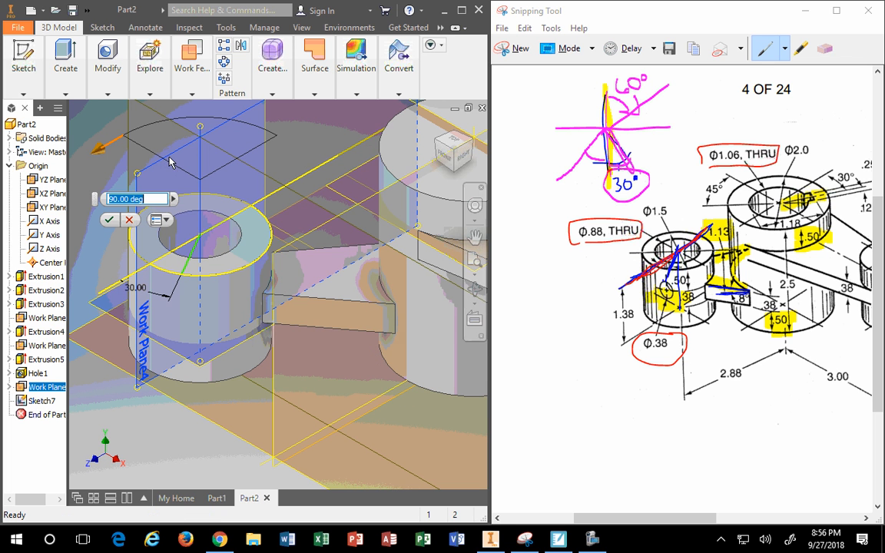
click(450, 139)
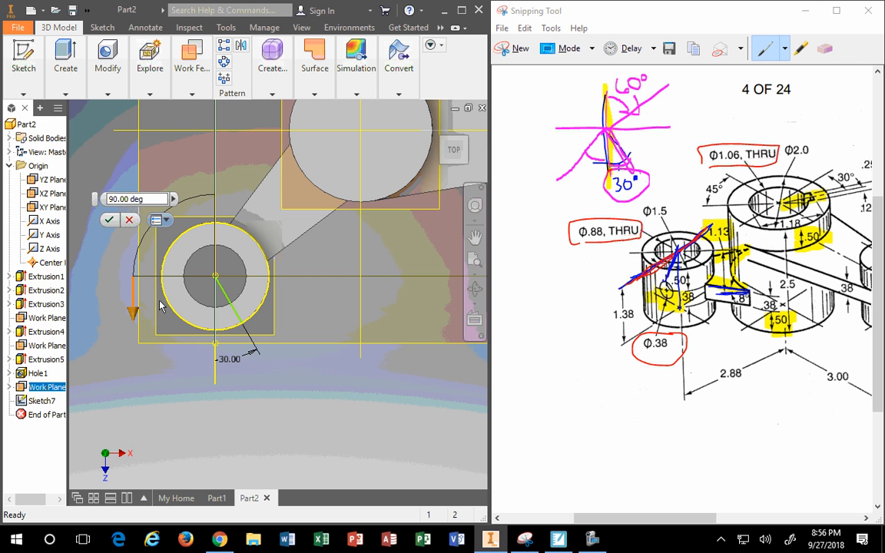
drag(149, 200, 38, 201)
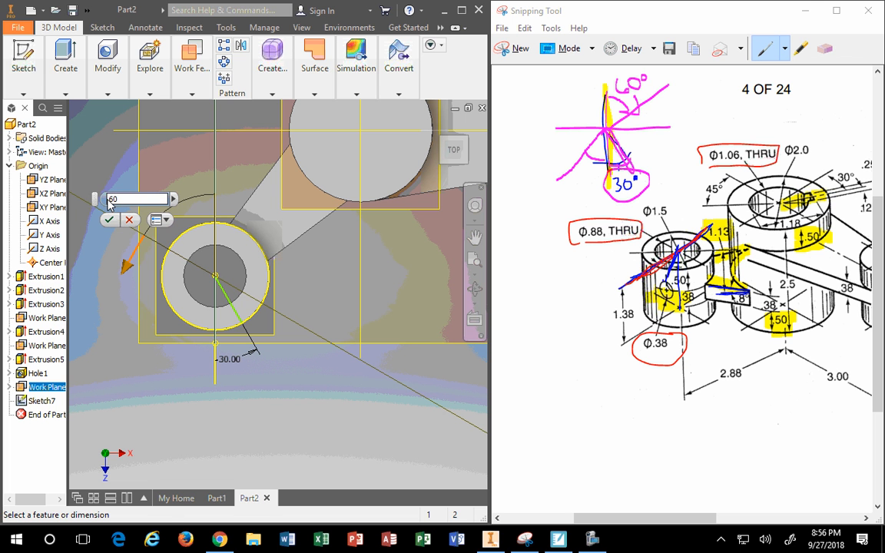
click(108, 199)
text(-)
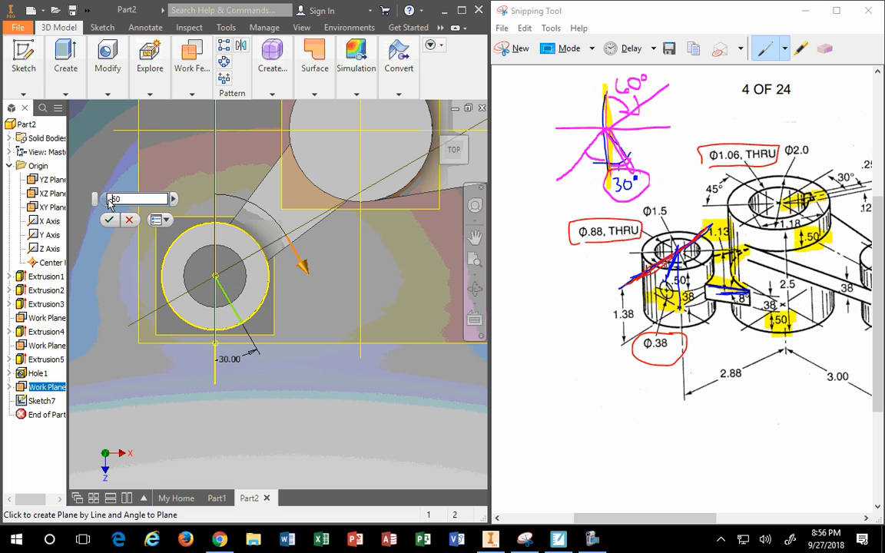
scroll(217, 313, down, 4)
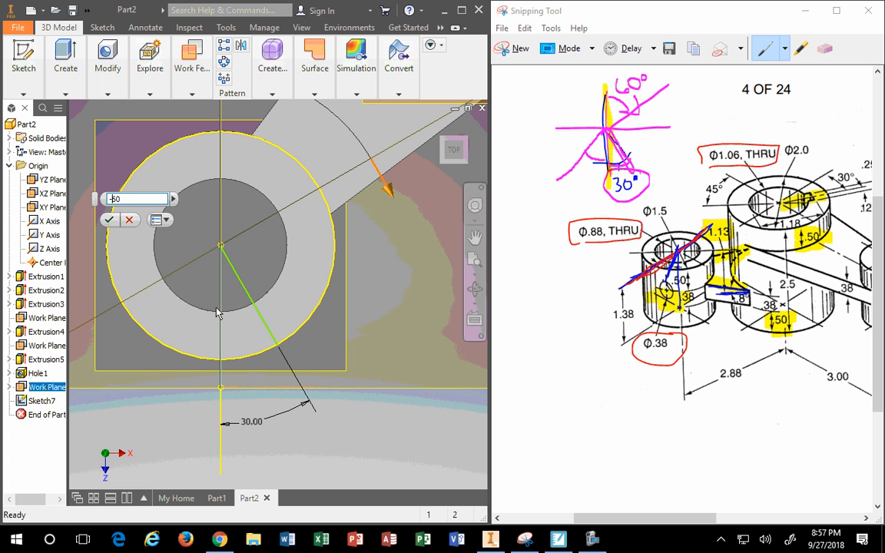
key(Escape)
scroll(417, 168, up, 5)
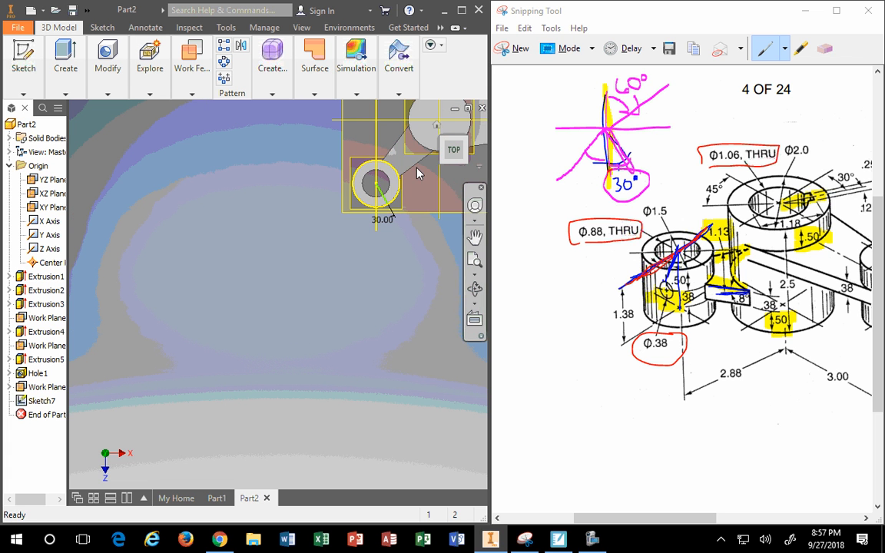
Delete the vertical work plane through the left cylinder while keeping its consumed and dependent sketches and features
click(440, 130)
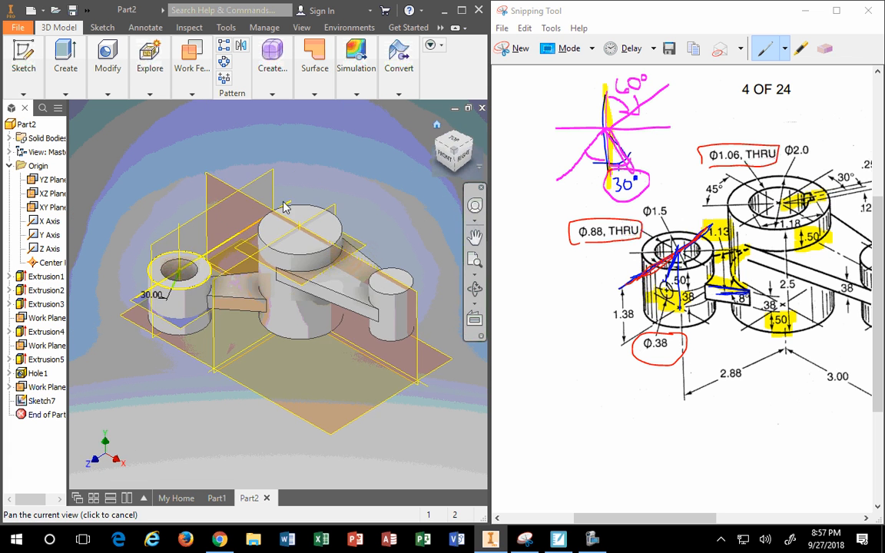
click(217, 209)
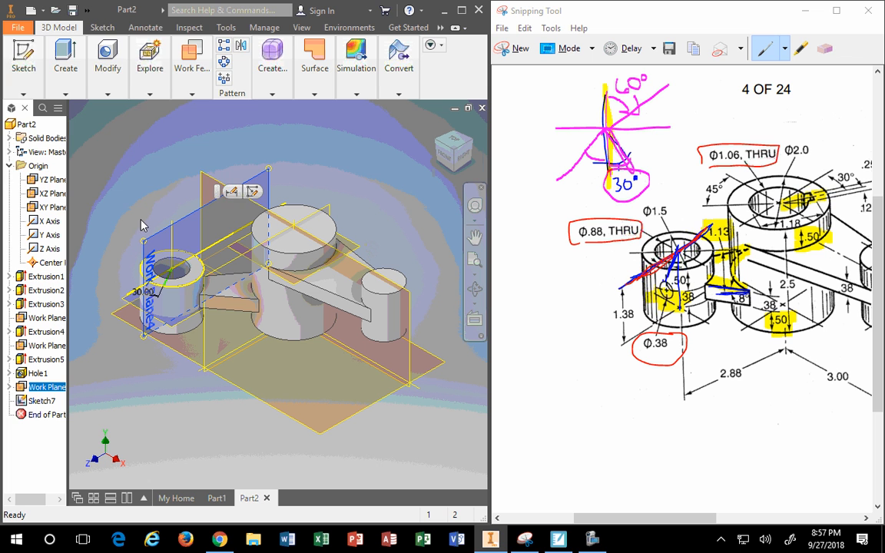
key(Delete)
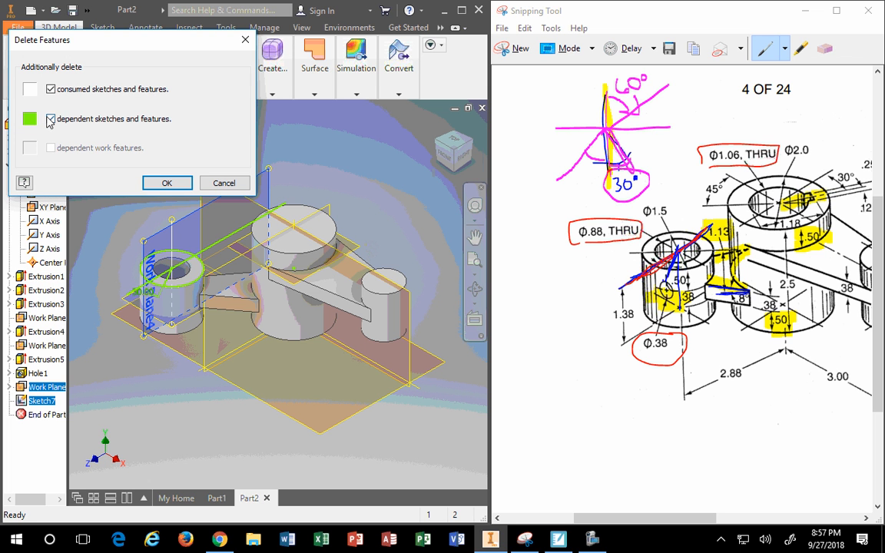
click(175, 182)
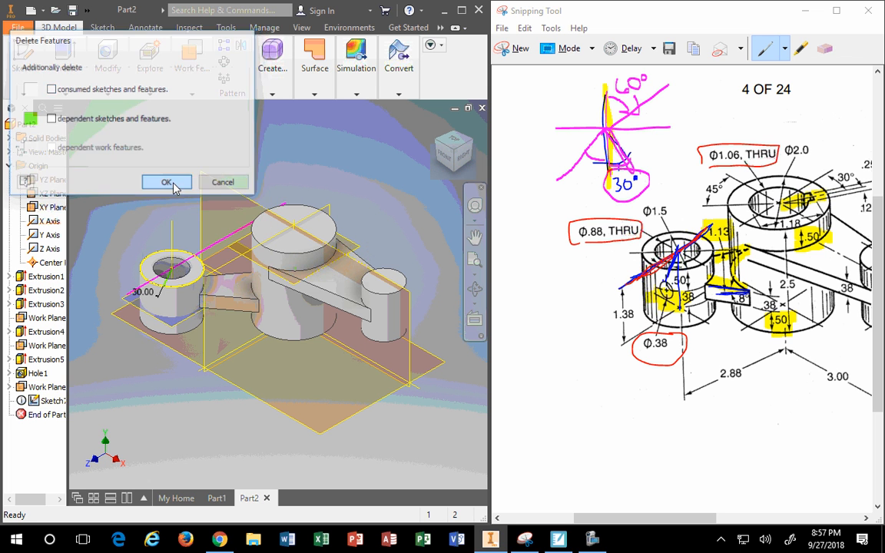
Edit the angle sketch on the left cylinder and delete the long vertical reference line through its center
click(207, 245)
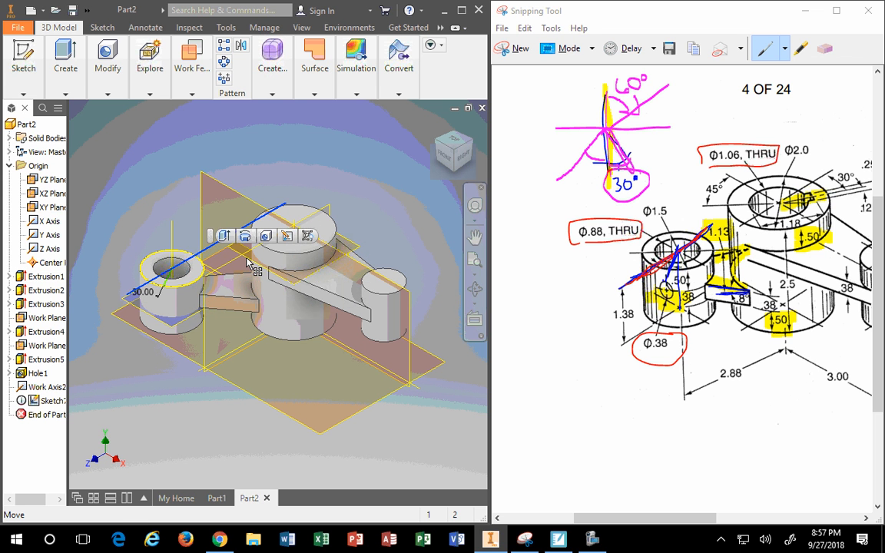
click(454, 141)
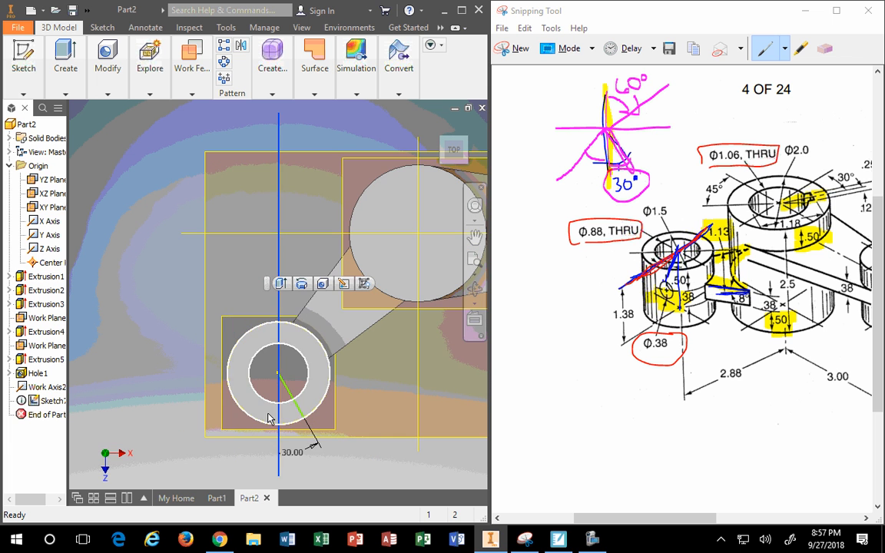
click(47, 400)
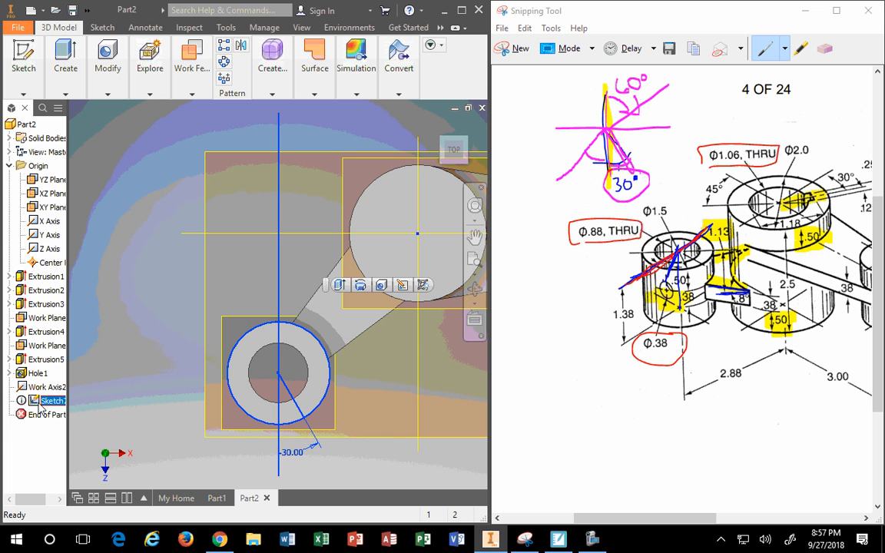
right_click(47, 400)
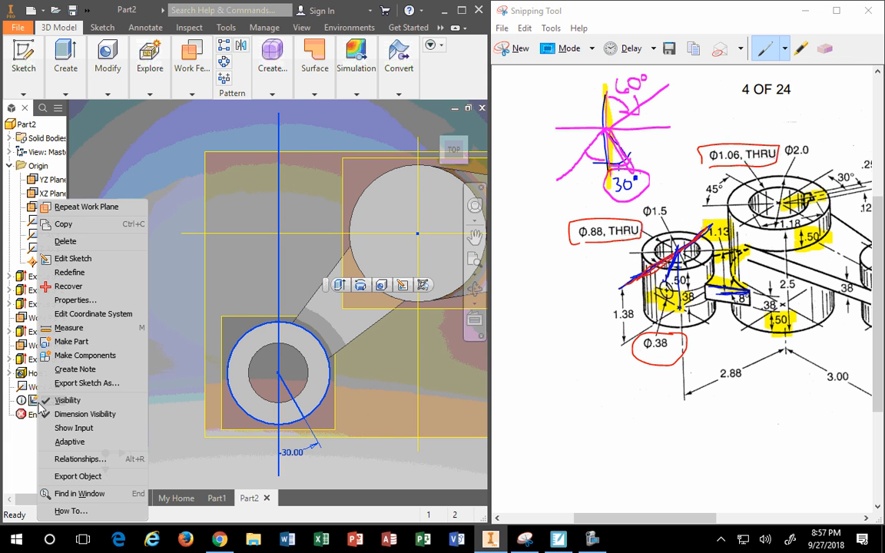
click(73, 258)
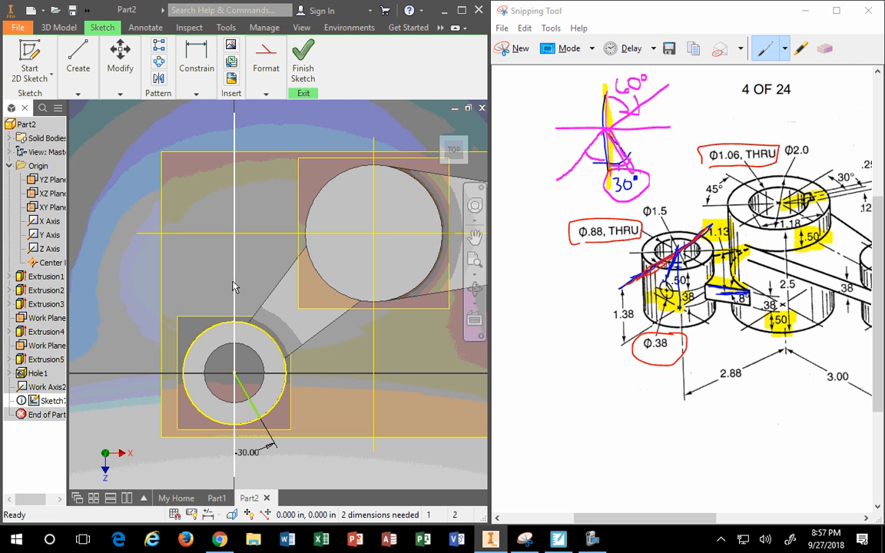
click(235, 190)
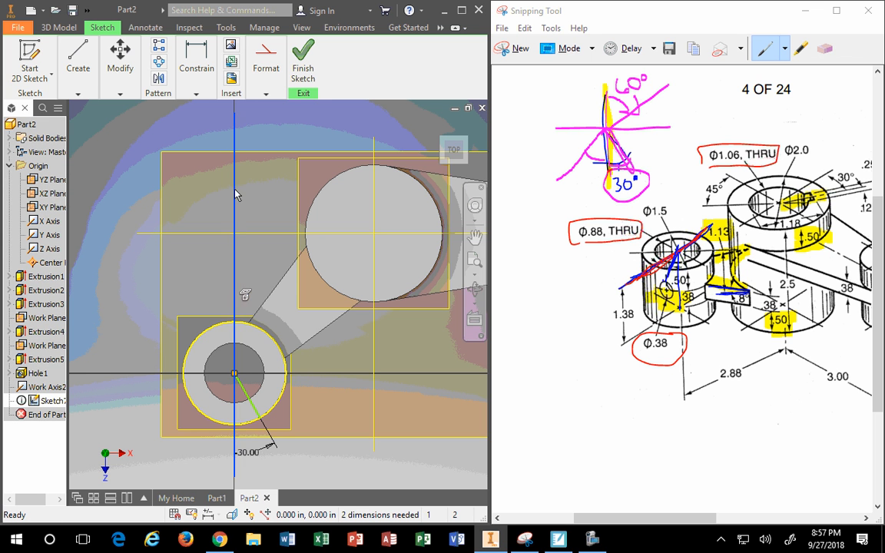
key(Delete)
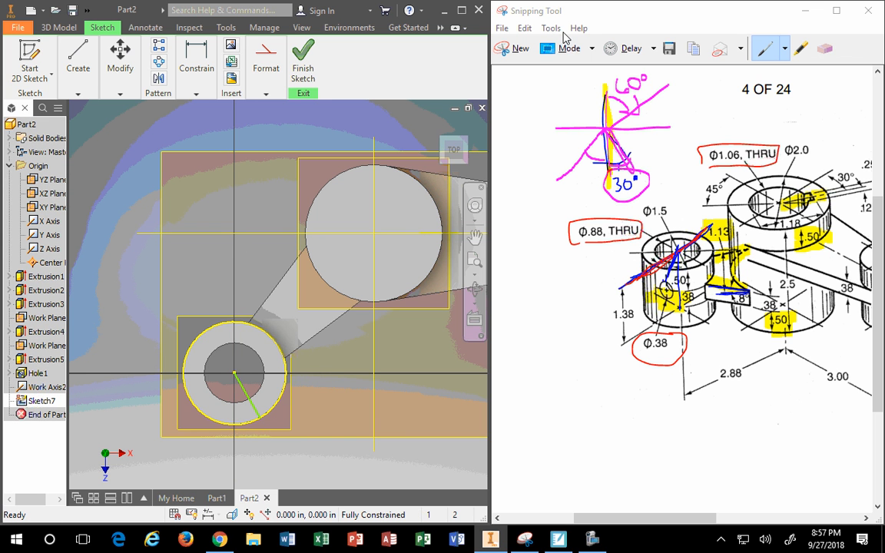
Draw a vertical line 0.750 in long from the left cylinder's center down to its outer edge
click(436, 126)
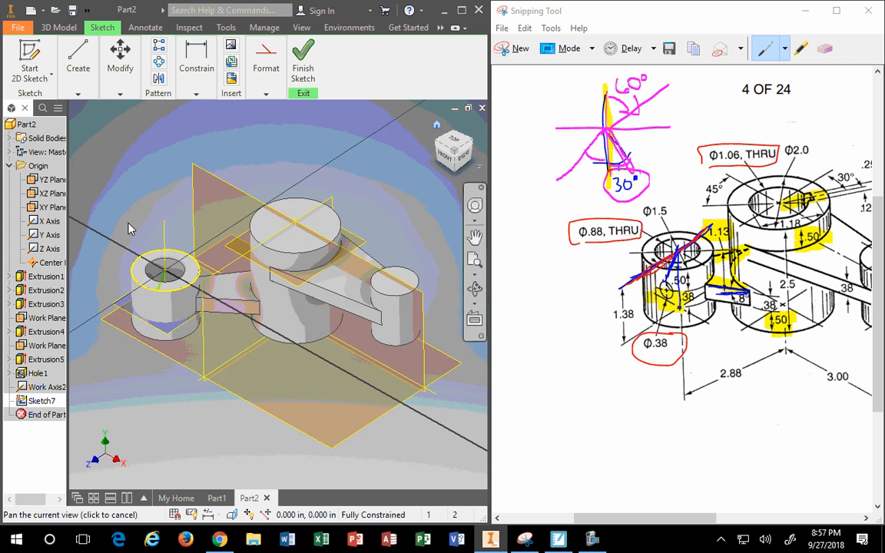
scroll(128, 243, down, 4)
click(78, 62)
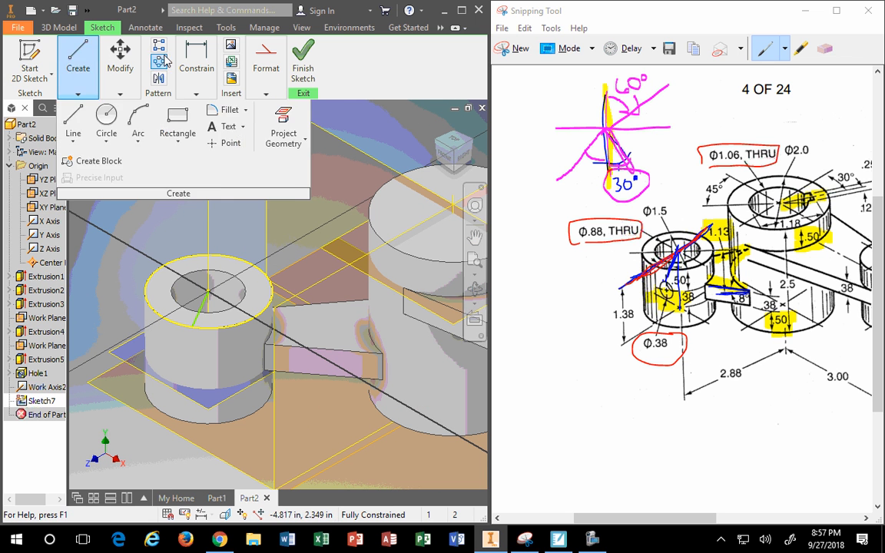
click(192, 77)
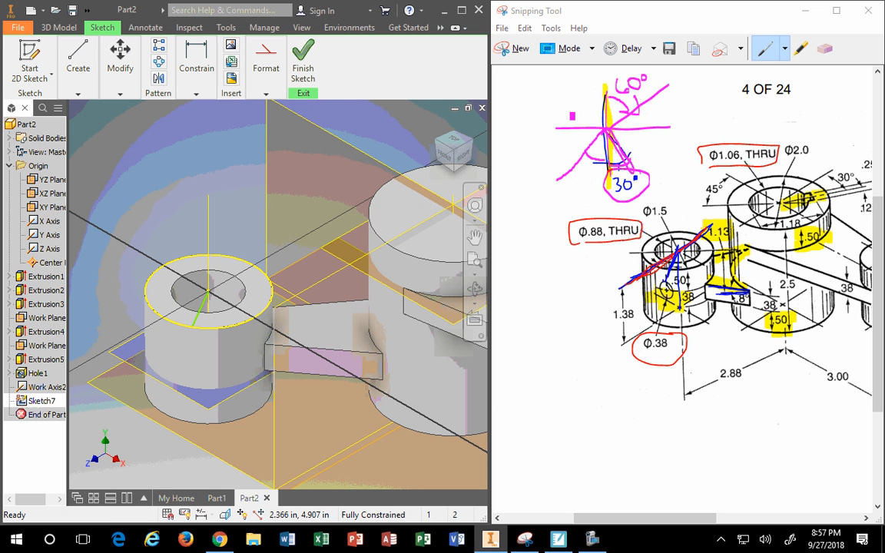
click(455, 141)
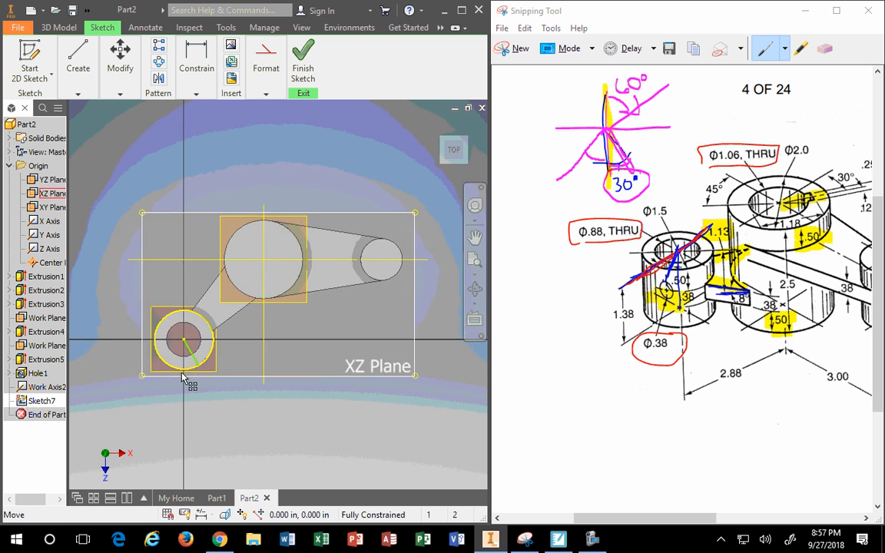
scroll(186, 375, down, 5)
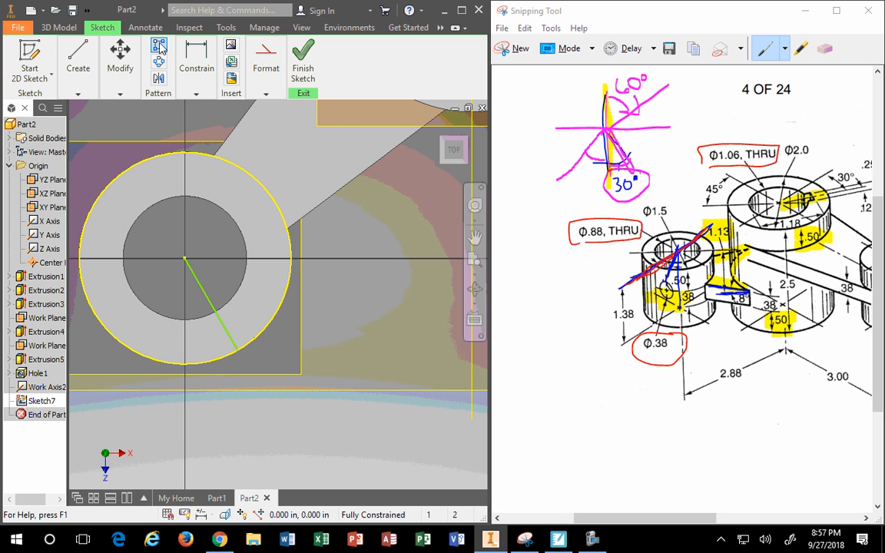
click(194, 93)
click(196, 123)
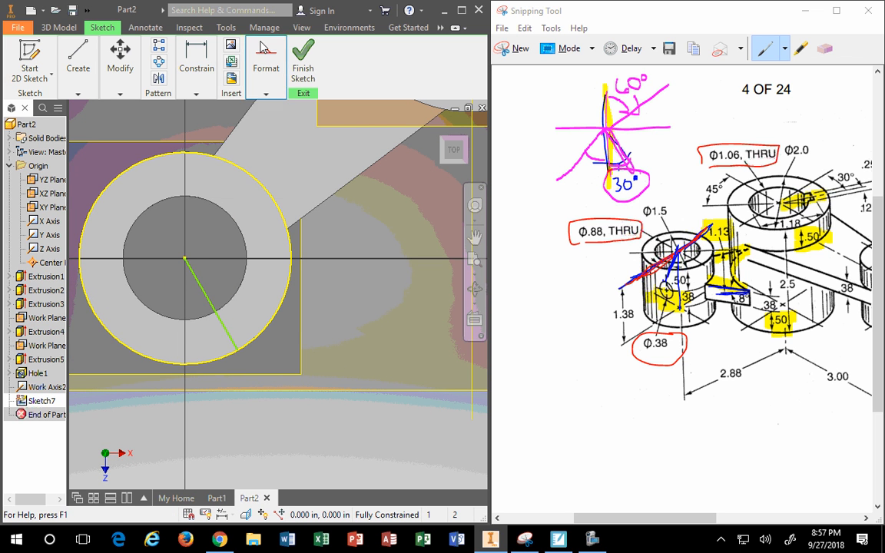
click(84, 71)
click(75, 123)
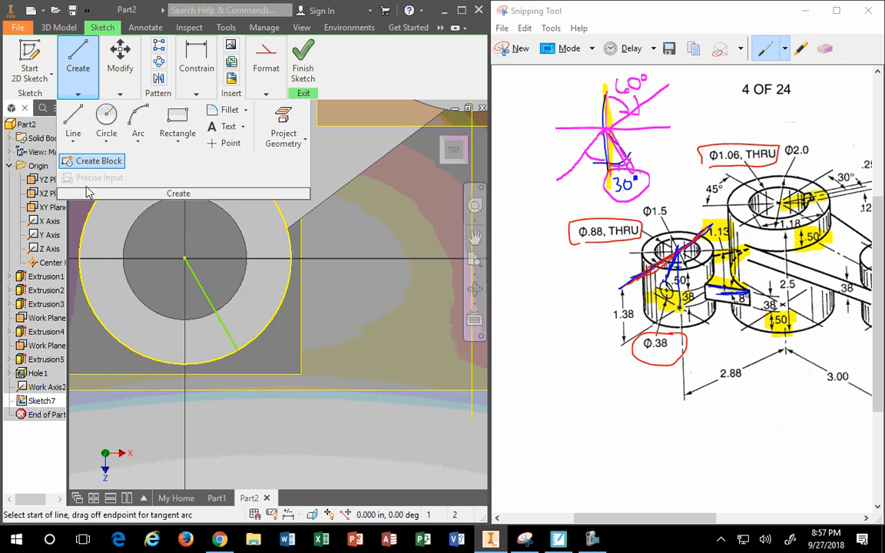
click(184, 258)
click(185, 364)
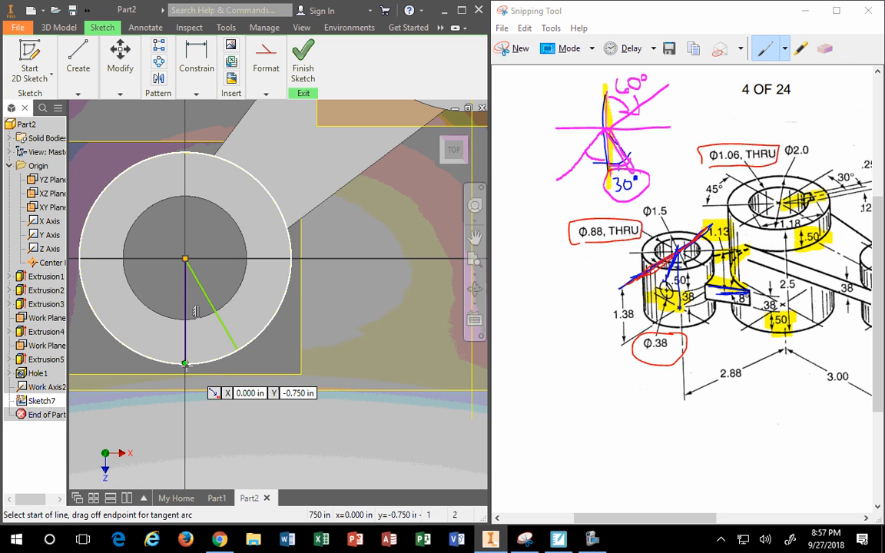
key(Escape)
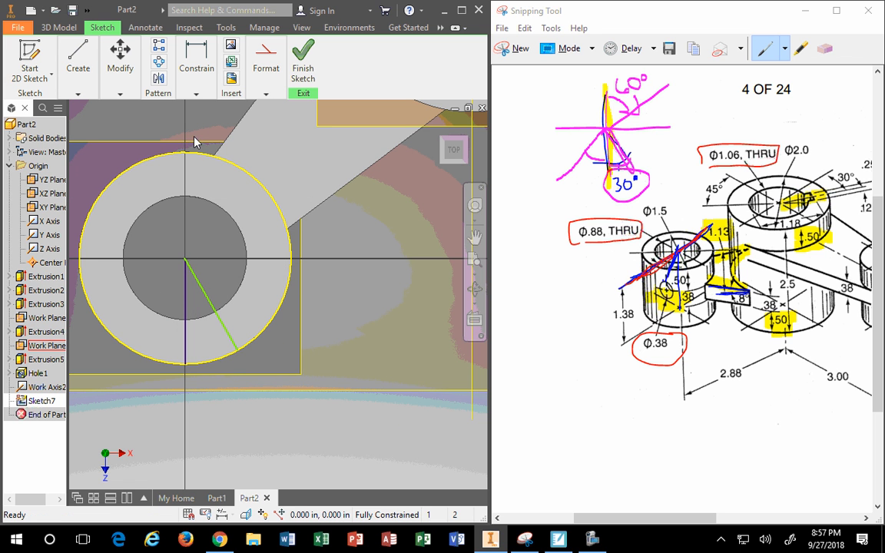
Dimension the angle between the vertical line and the sloping line from the cylinder's center as 30°, and finish the sketch
click(197, 73)
click(197, 122)
click(186, 323)
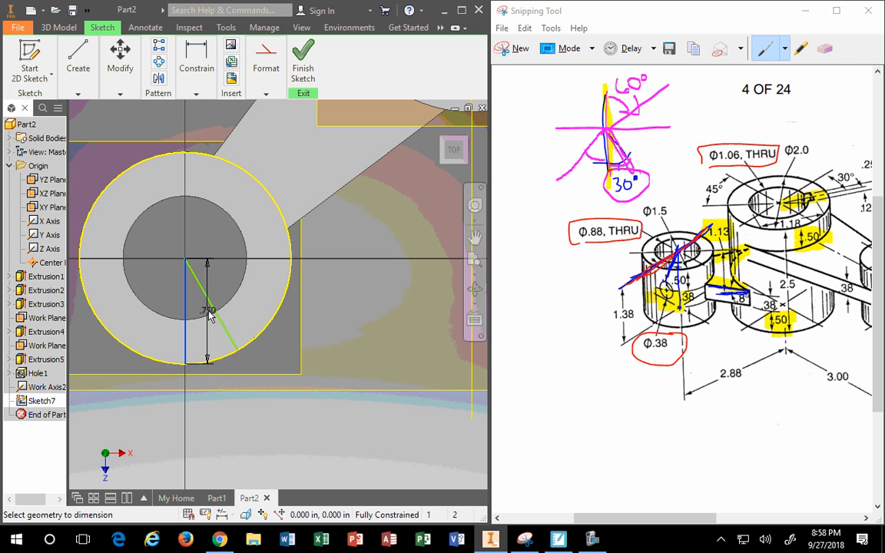
click(220, 315)
click(230, 415)
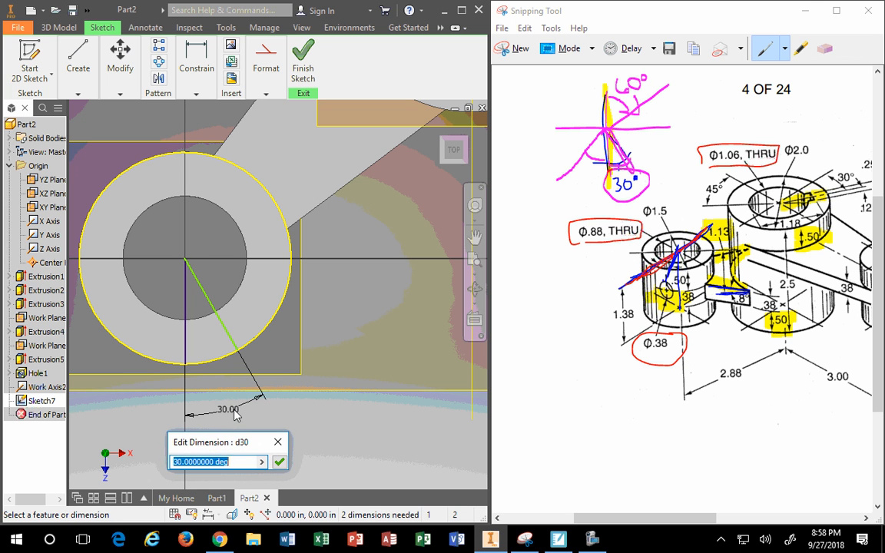
key(Return)
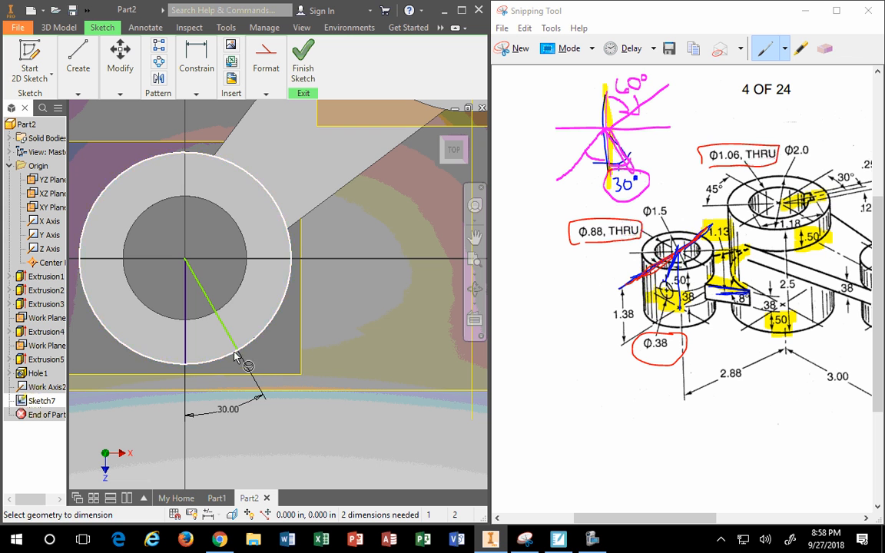
drag(238, 355, 185, 259)
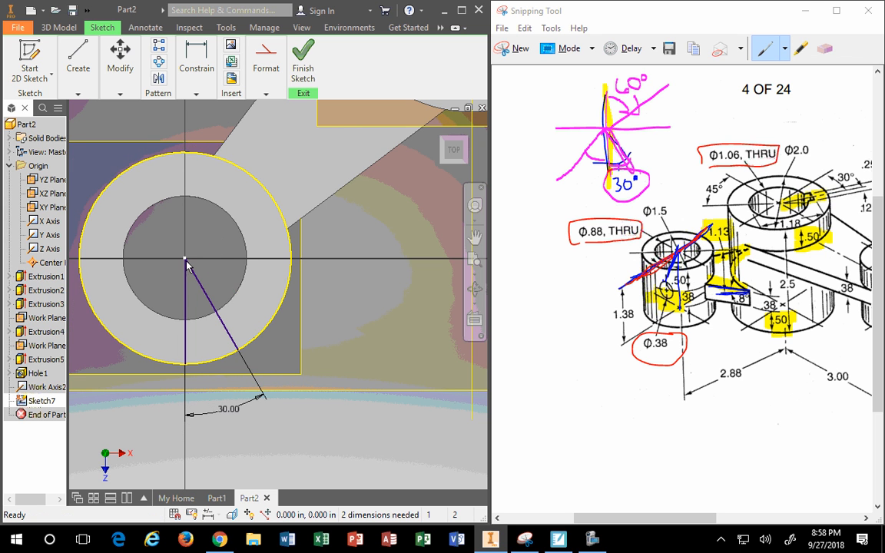
click(302, 70)
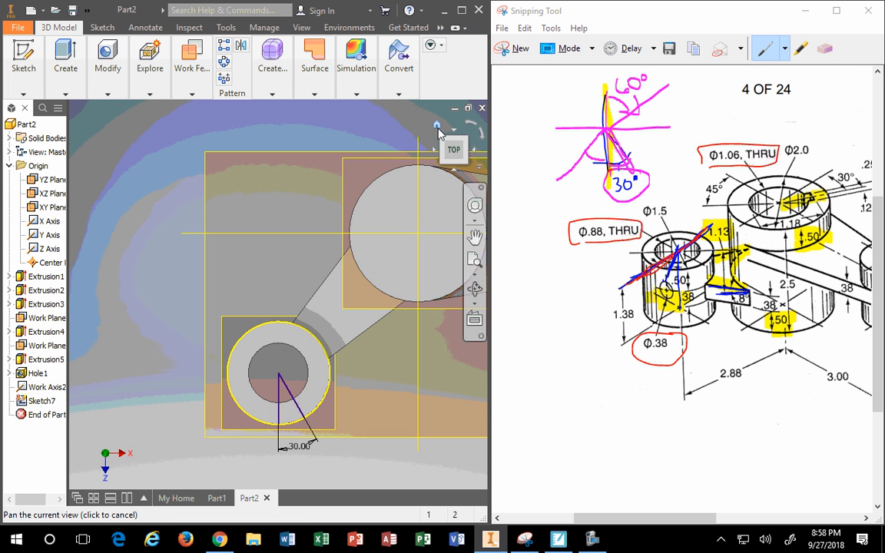
Start an angled work plane through the left cylinder's vertical work axis, referenced to the origin YZ Plane
click(438, 130)
scroll(173, 282, down, 3)
scroll(197, 324, down, 3)
middle_drag(197, 324, 280, 320)
click(154, 94)
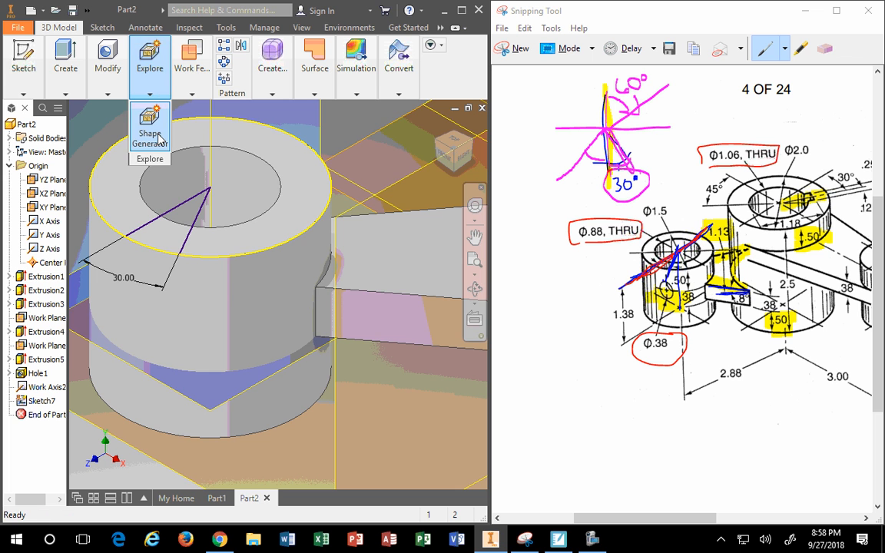
scroll(233, 204, up, 3)
click(192, 67)
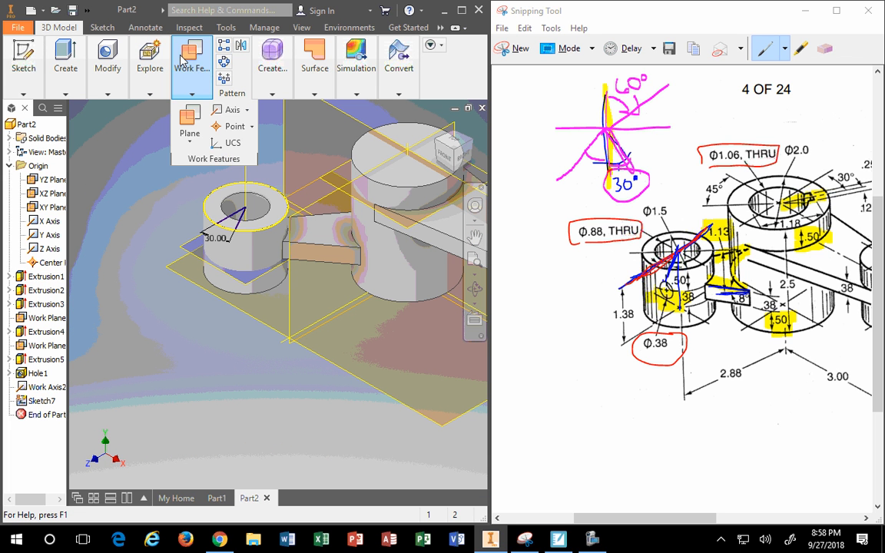
click(245, 172)
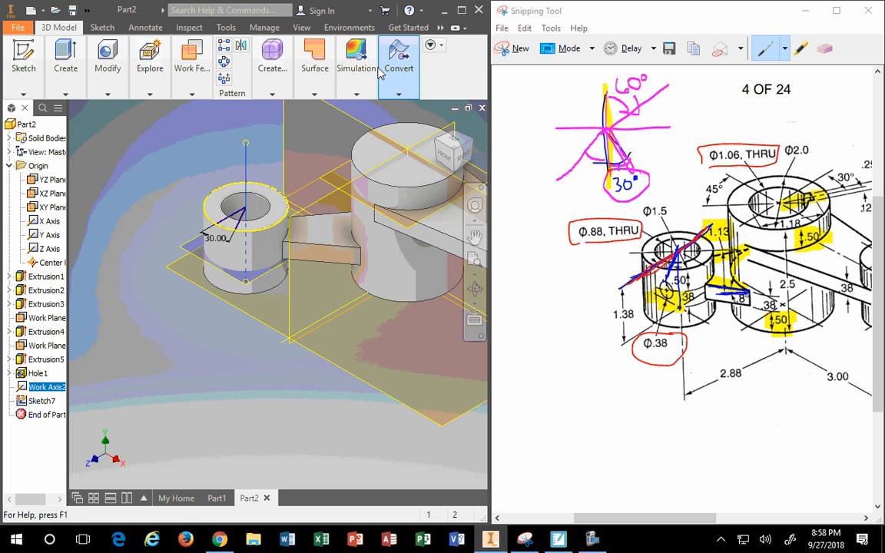
click(192, 70)
click(192, 117)
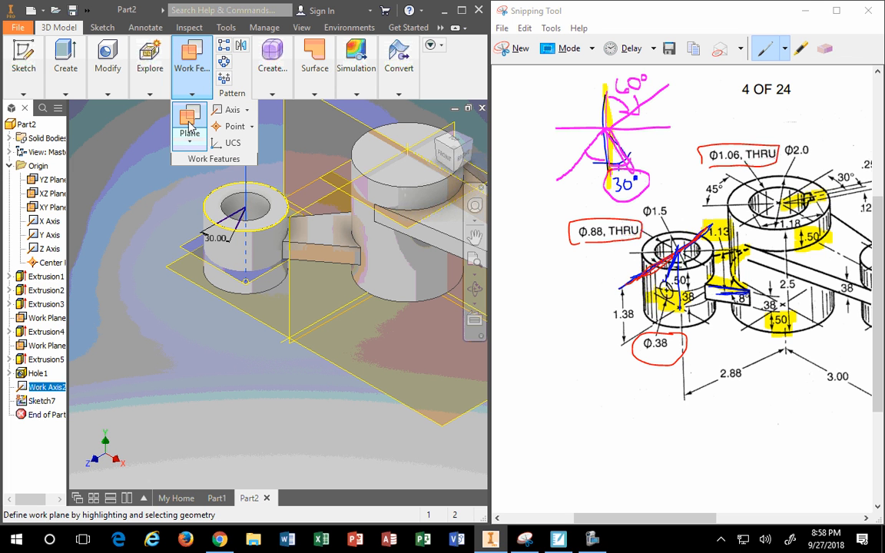
click(243, 179)
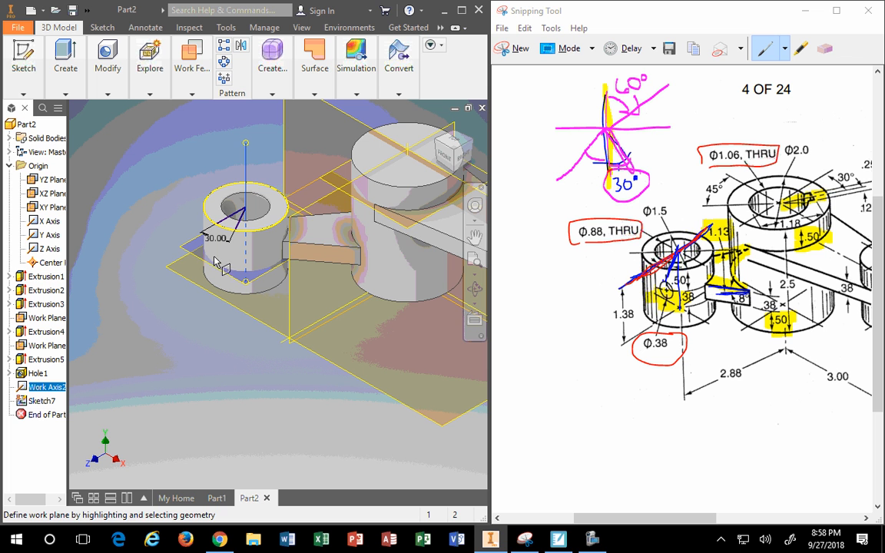
click(313, 210)
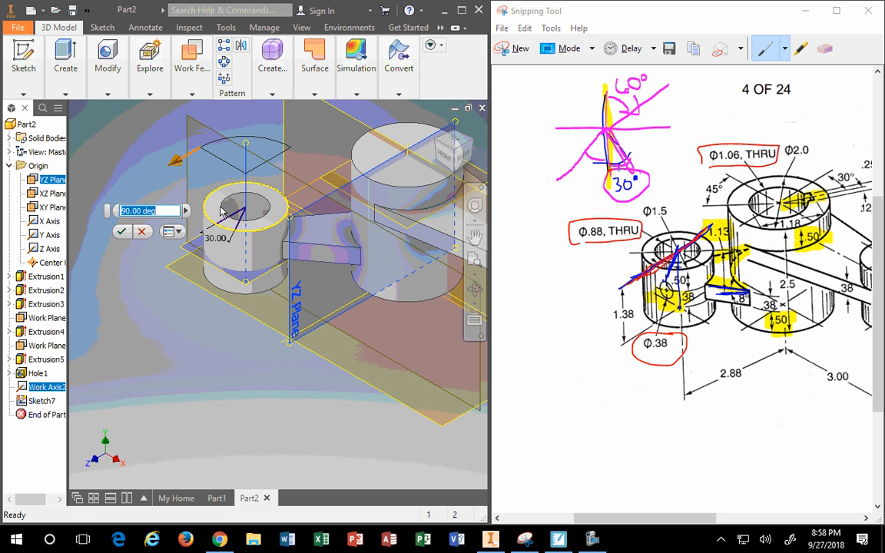
Set the work plane's angle to -60° so it lies perpendicular to the sloping sketch line, and create it
click(447, 137)
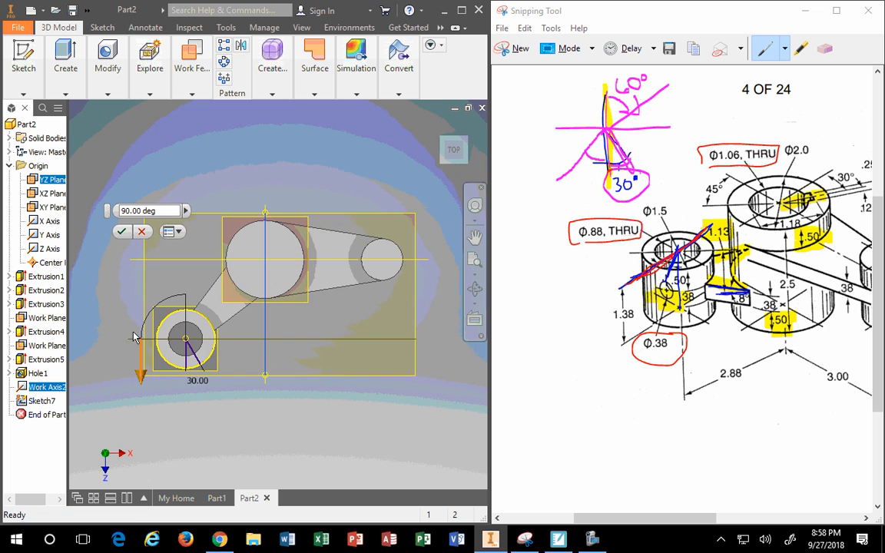
scroll(133, 336, up, 4)
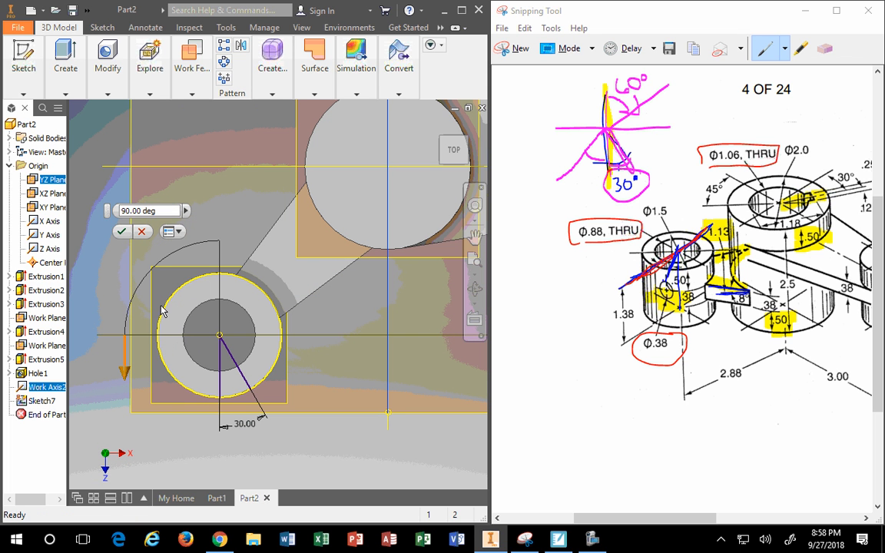
drag(159, 211, 33, 200)
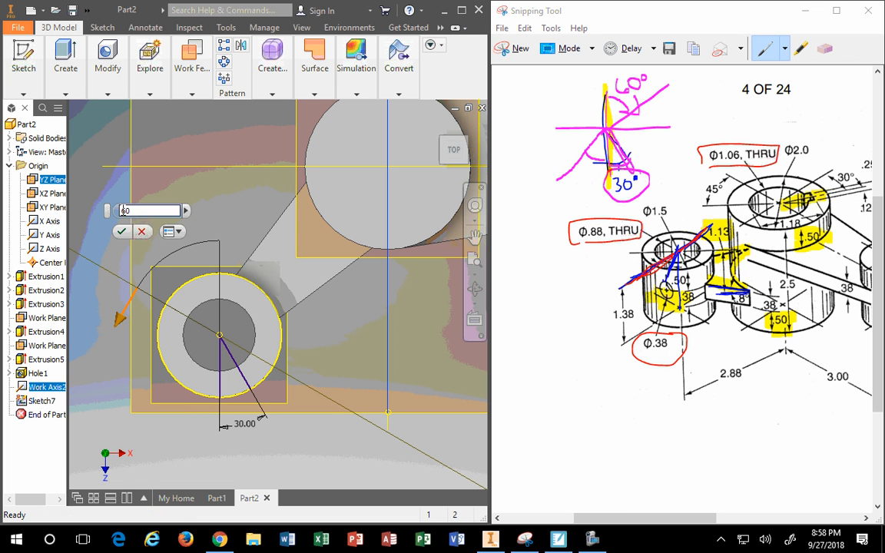
text(6)
text(-)
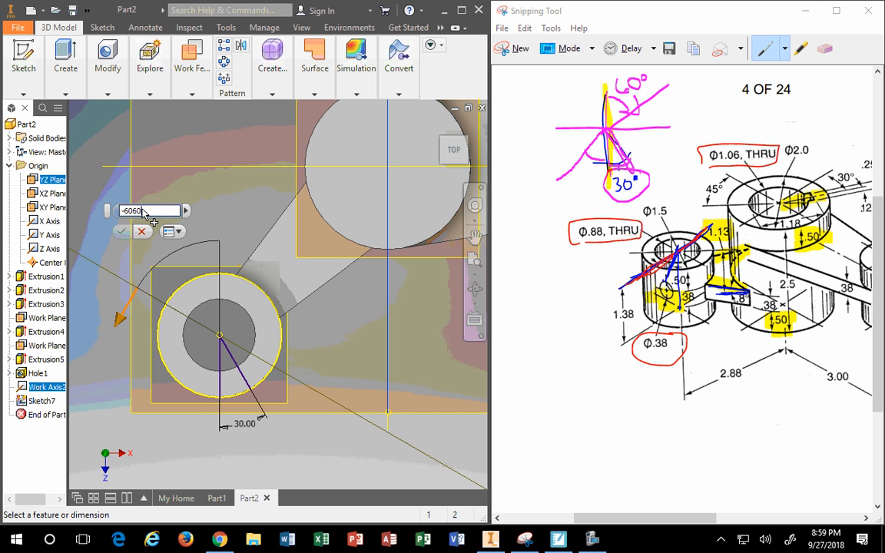
key(BackSpace)
key(BackSpace)
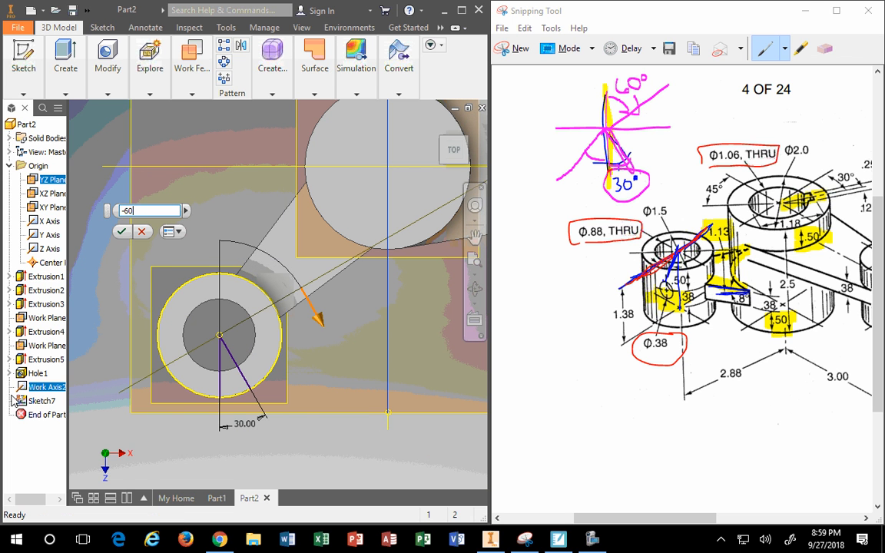
scroll(230, 368, up, 4)
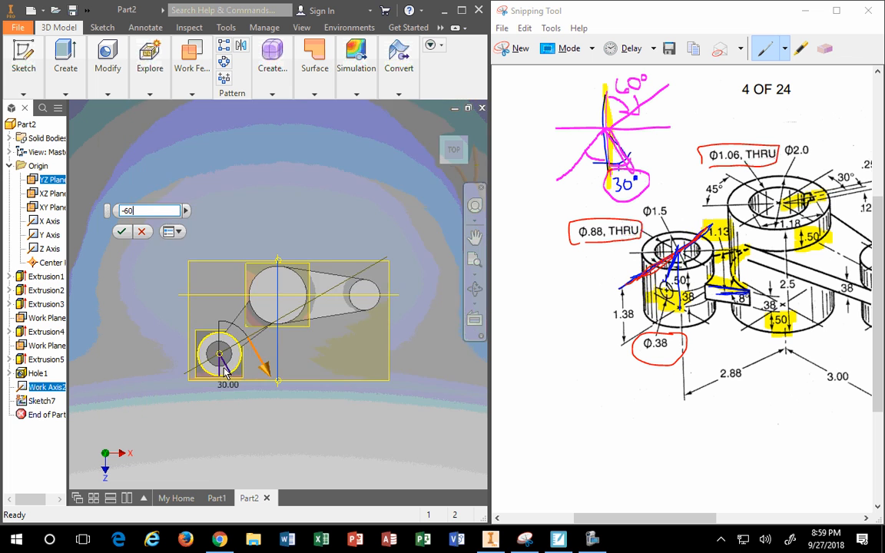
scroll(224, 374, down, 5)
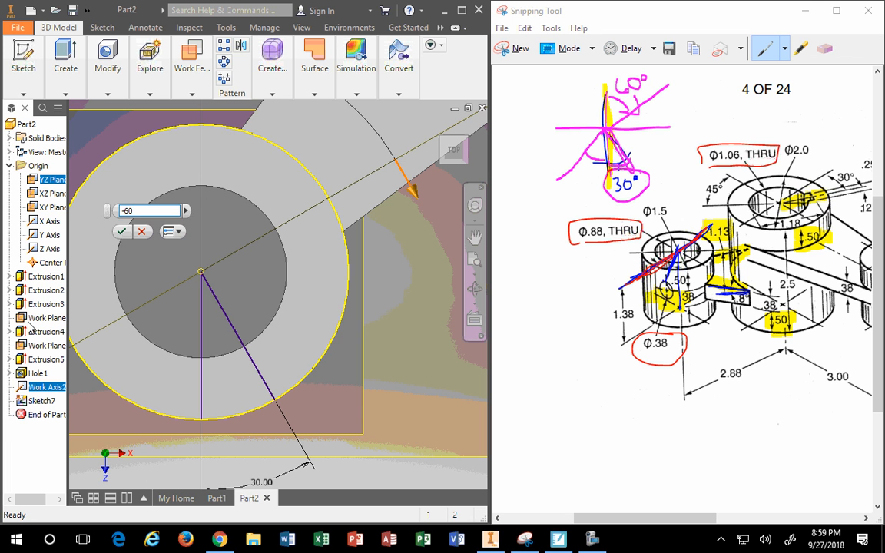
click(121, 232)
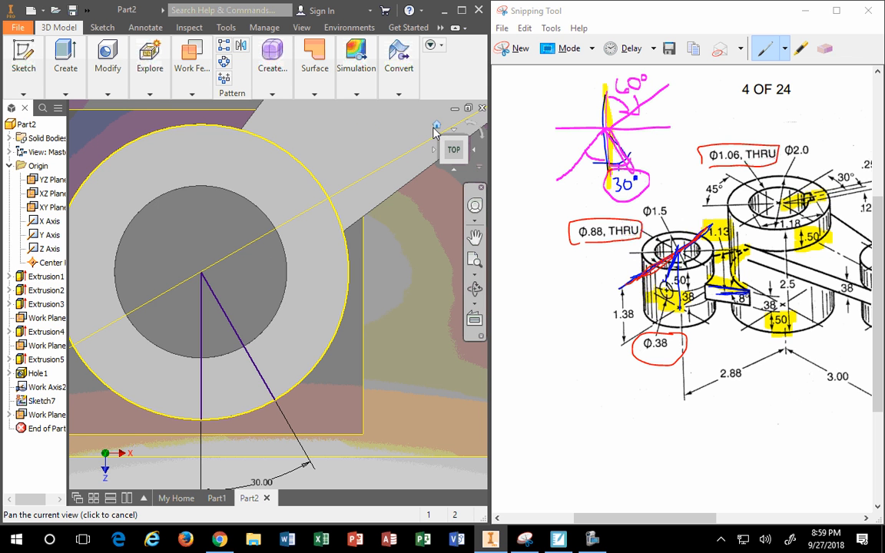
Hide the sketch with the 30° reference lines on the left cylinder's top face
click(436, 126)
scroll(153, 254, down, 5)
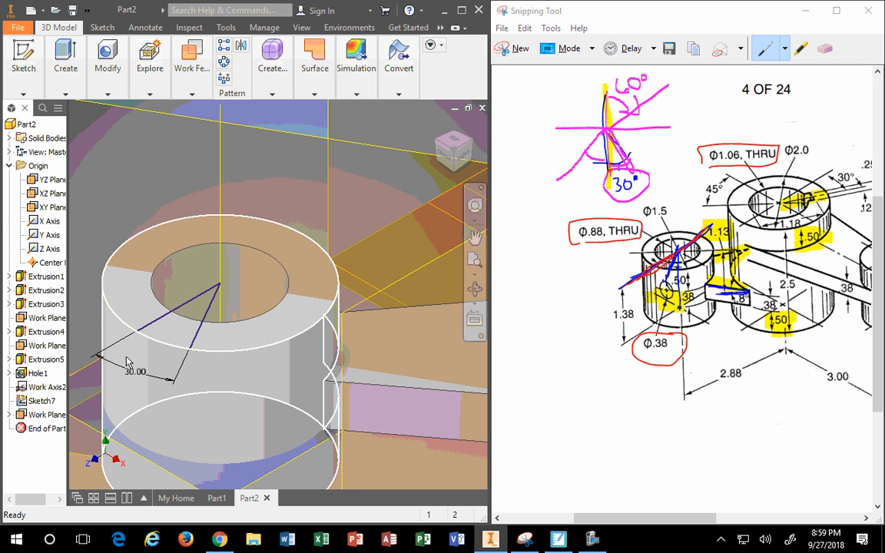
click(40, 400)
right_click(40, 400)
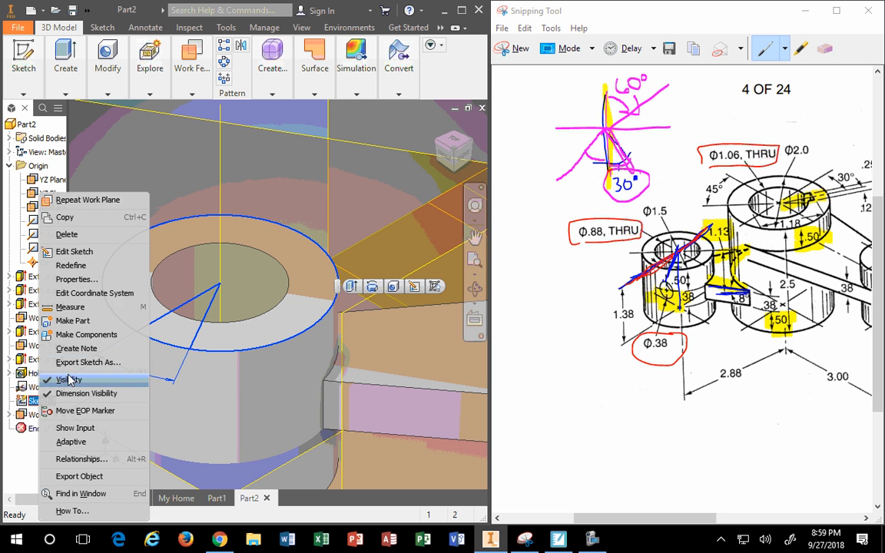
click(68, 379)
middle_drag(290, 401, 318, 328)
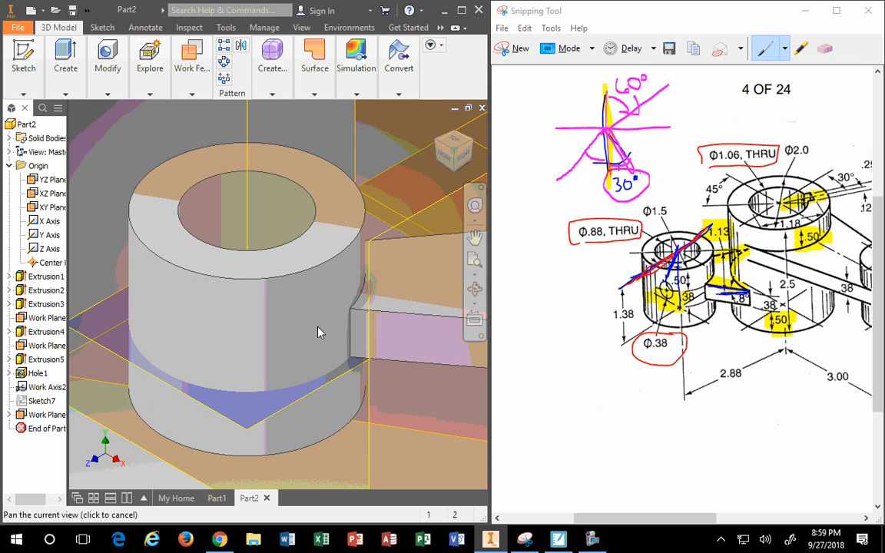
scroll(319, 328, up, 5)
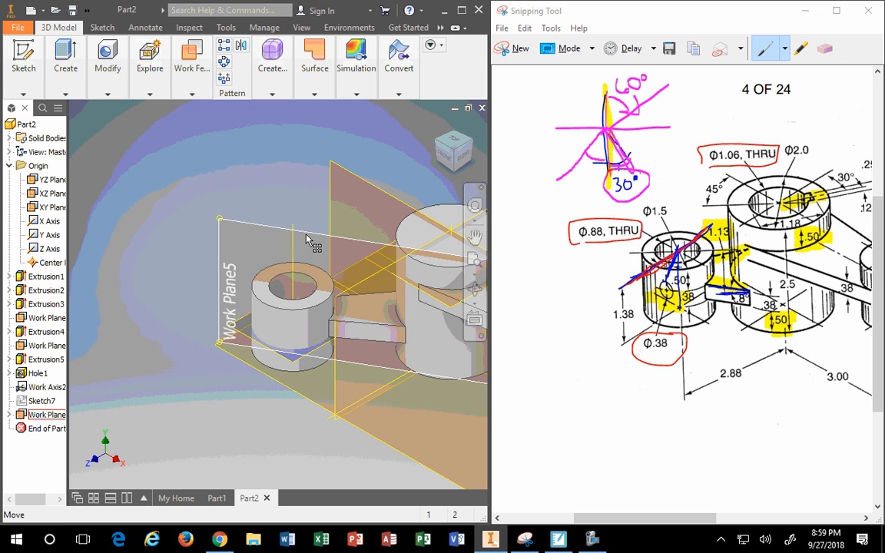
click(192, 73)
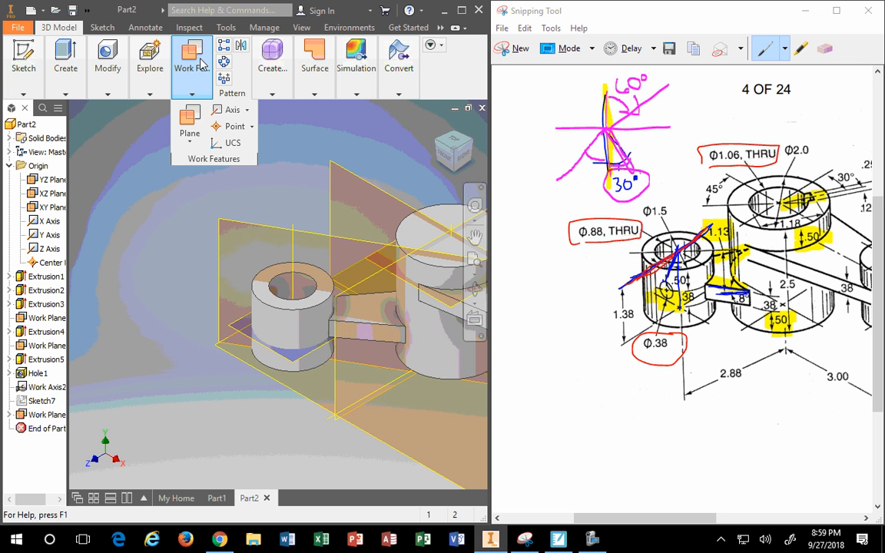
click(190, 122)
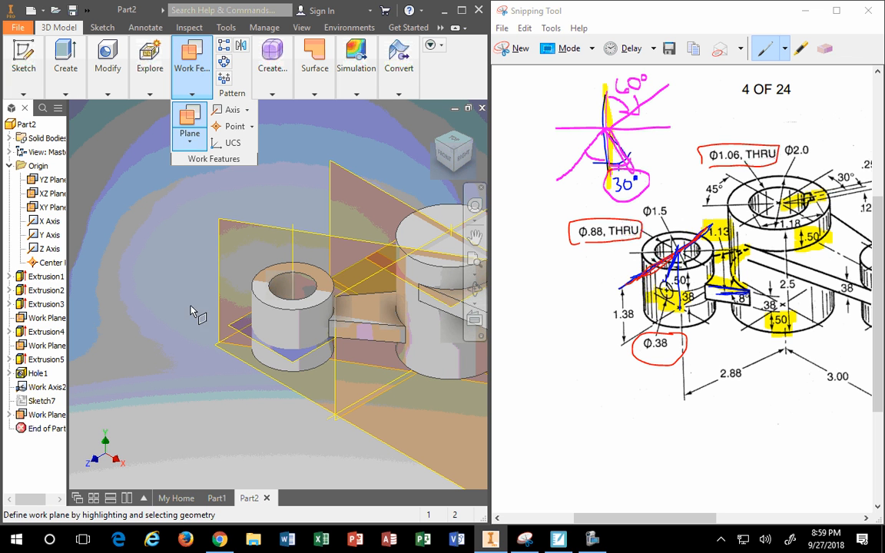
click(278, 234)
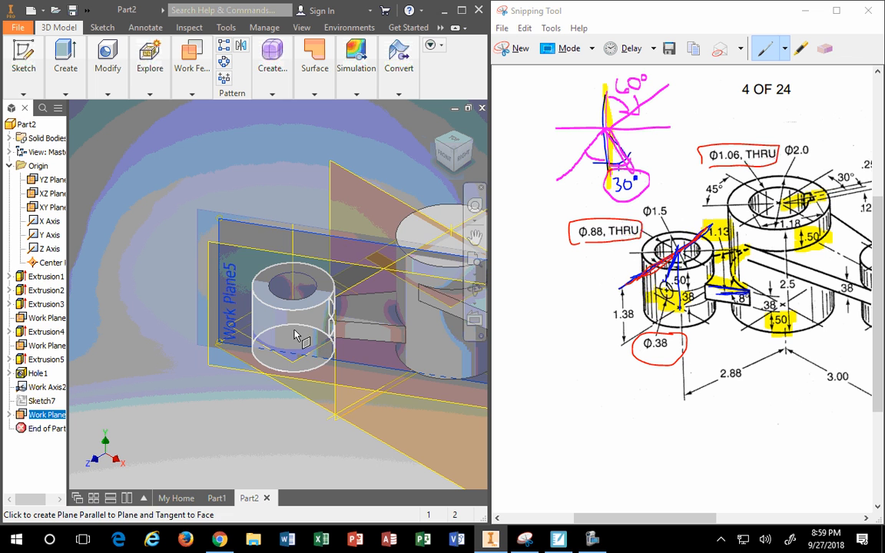
key(Escape)
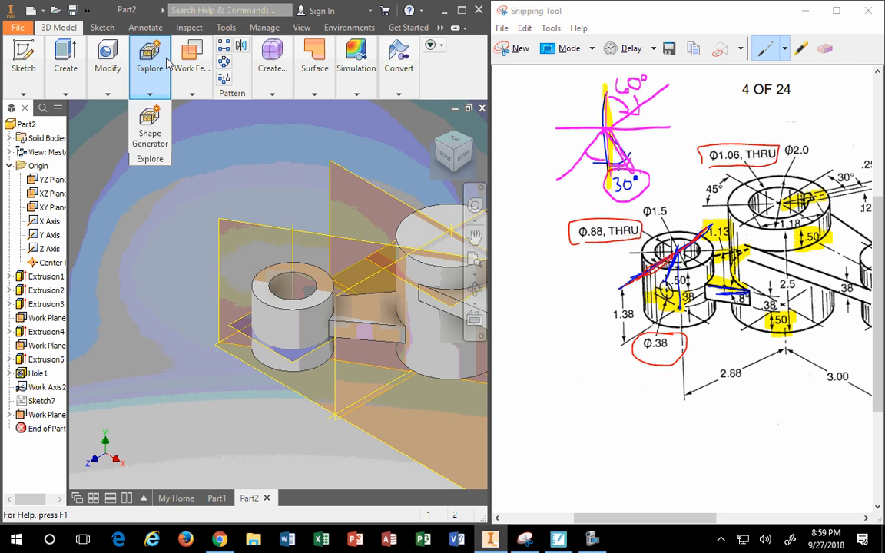
Create a work plane parallel to the angled work plane and tangent to the left cylinder's outer face
click(191, 123)
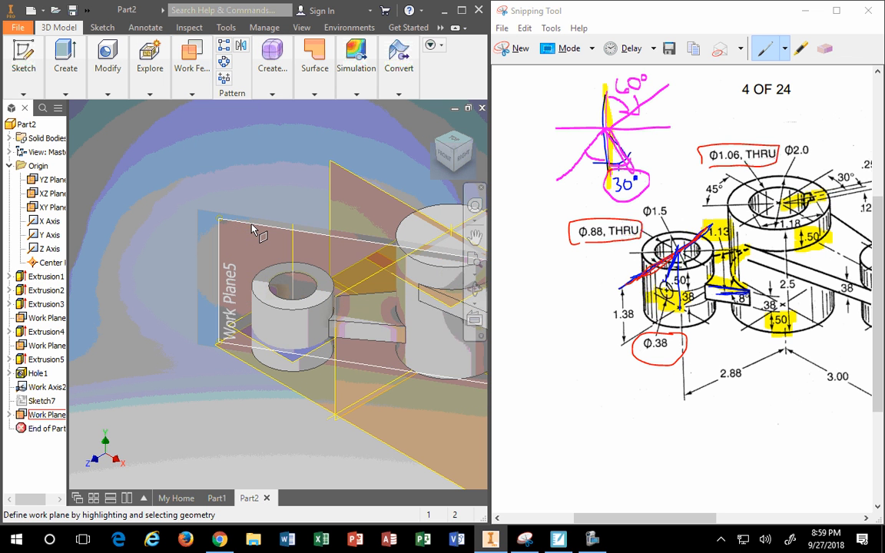
click(252, 227)
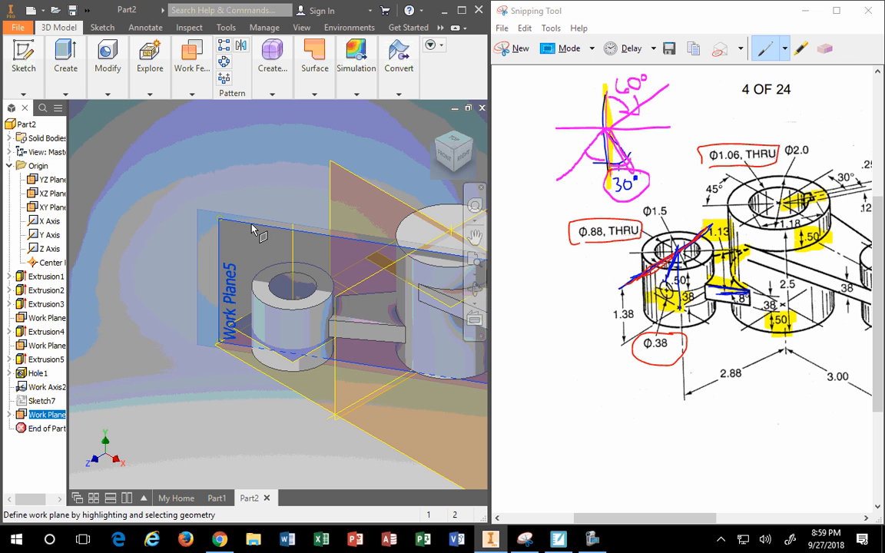
click(287, 327)
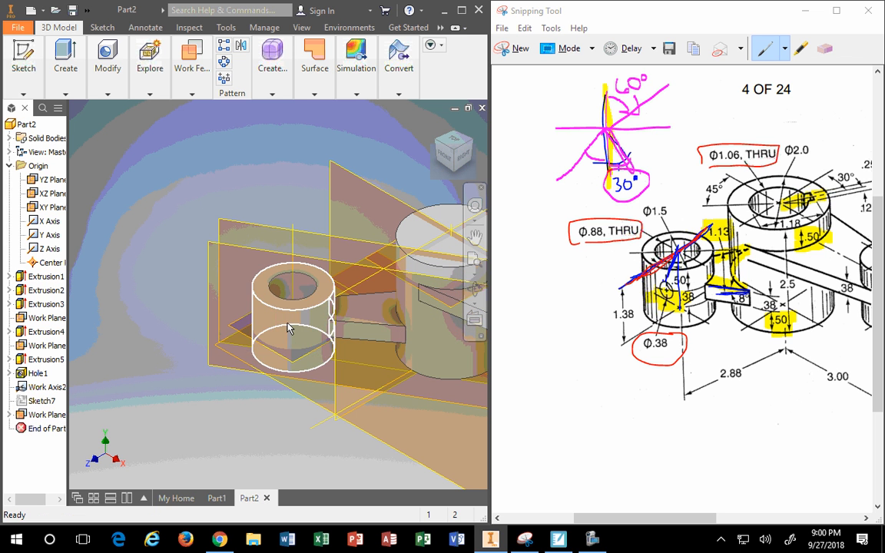
Examine from above how the tangent work plane lies against the left cylinder and relative to the angled plane through its center
click(453, 139)
scroll(192, 379, up, 5)
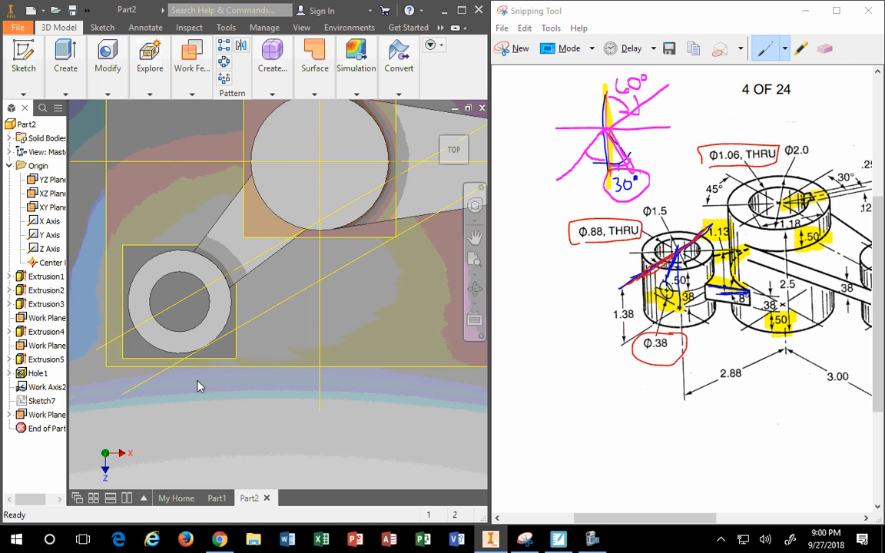
scroll(217, 387, down, 3)
middle_drag(229, 381, 356, 393)
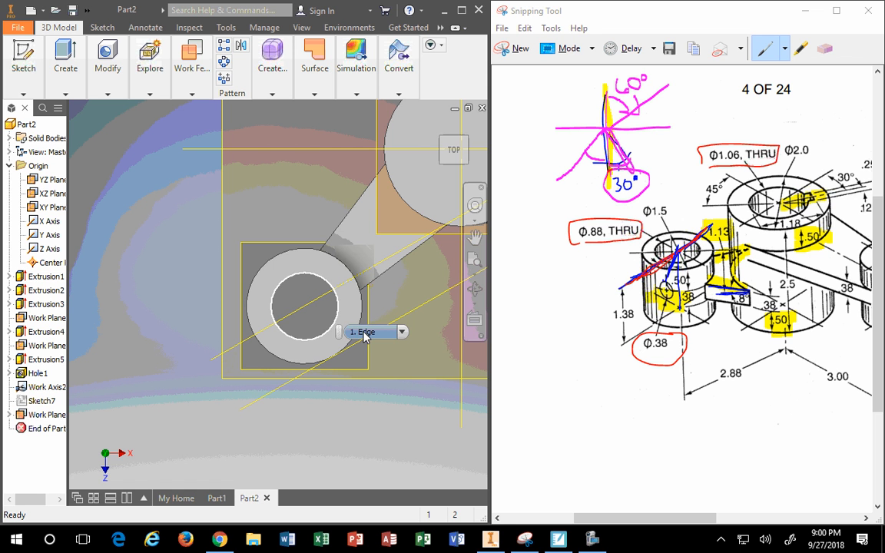
scroll(336, 372, down, 3)
middle_drag(336, 372, 215, 340)
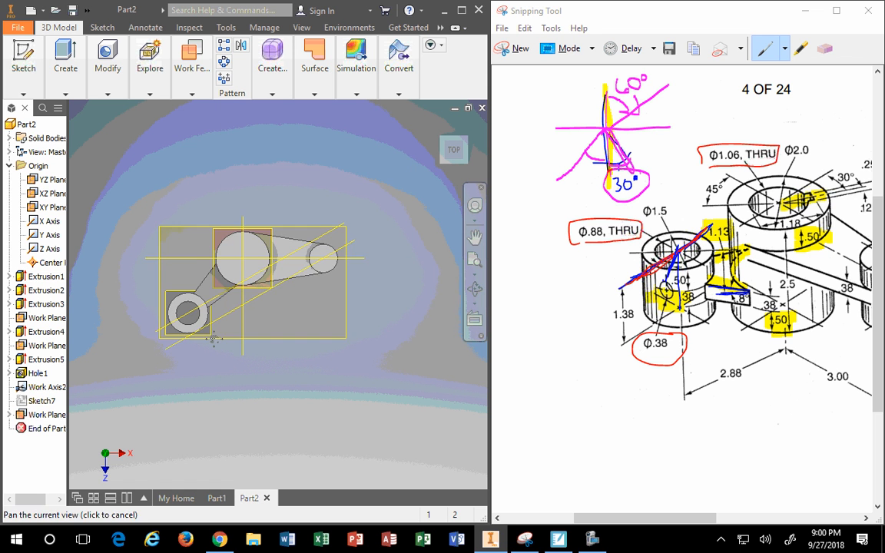
scroll(214, 340, up, 3)
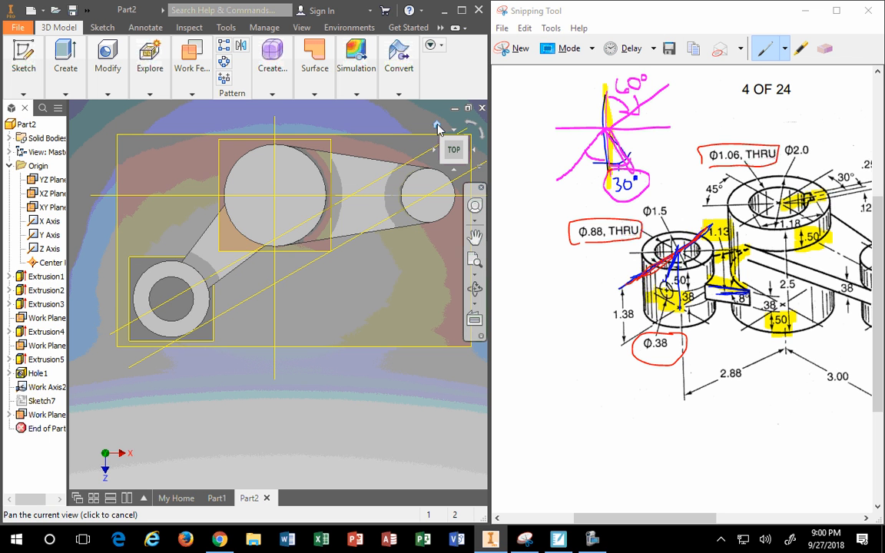
click(436, 127)
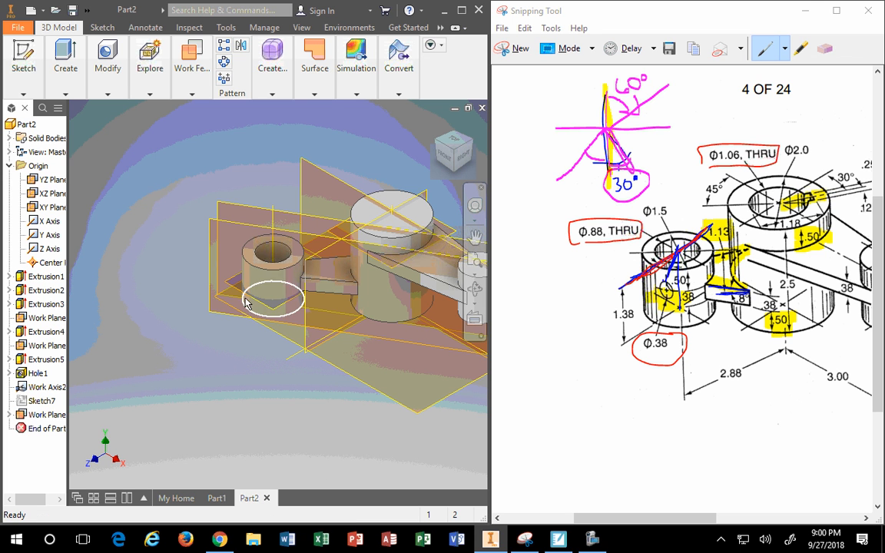
click(107, 54)
click(101, 119)
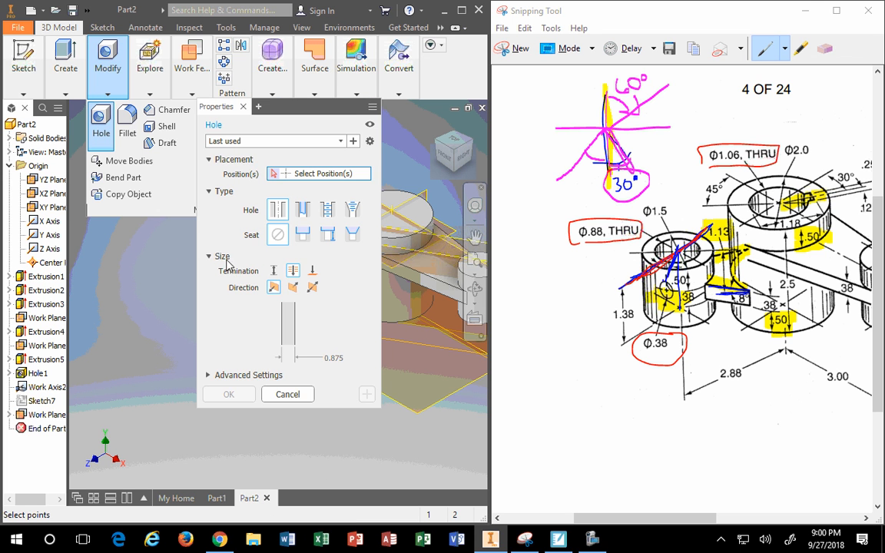
drag(304, 124, 591, 141)
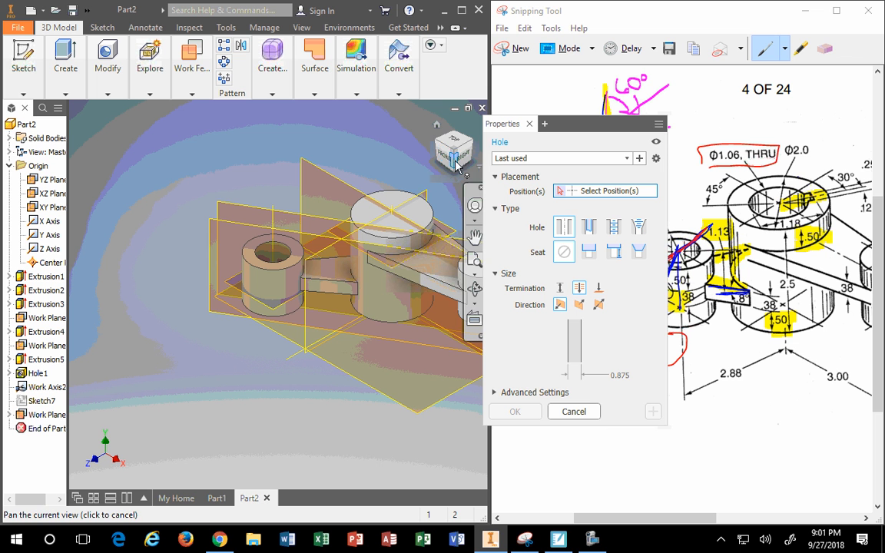
click(475, 320)
click(212, 231)
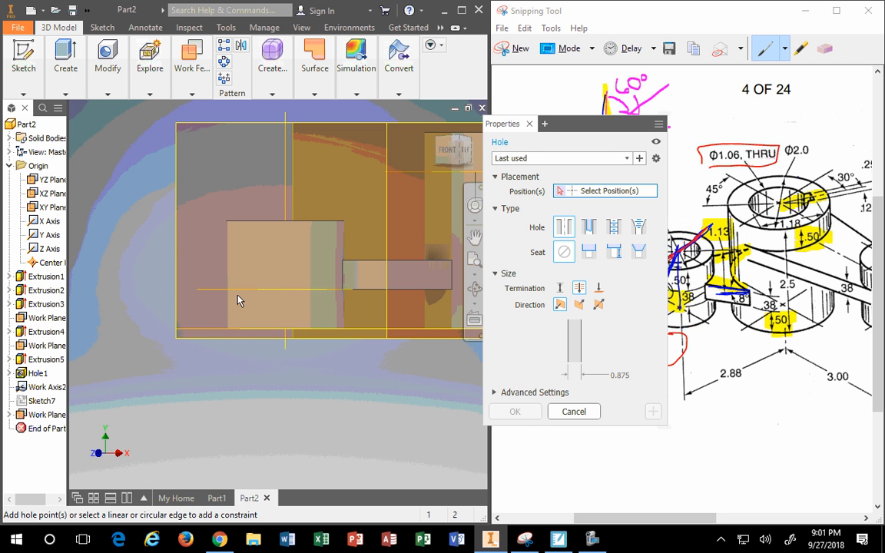
click(534, 123)
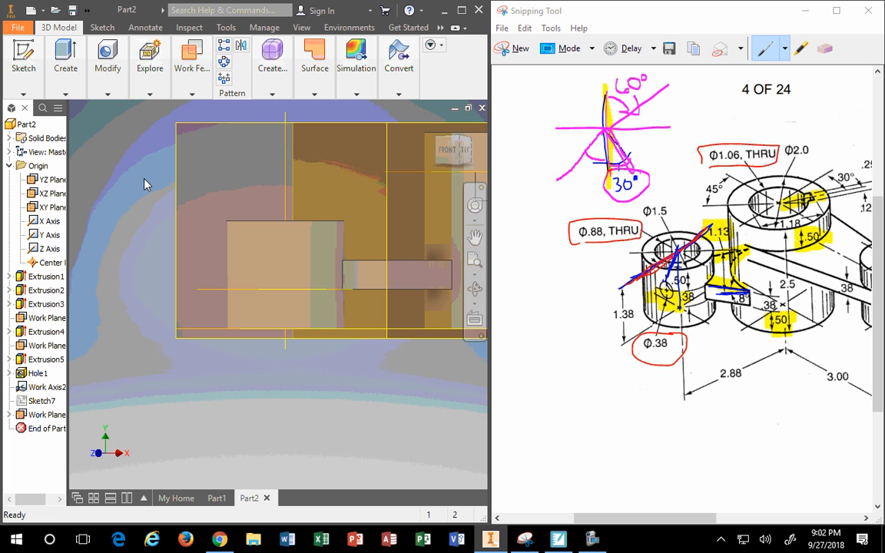
Start a 2D sketch on the work plane tangent to the left cylinder
click(150, 69)
click(314, 70)
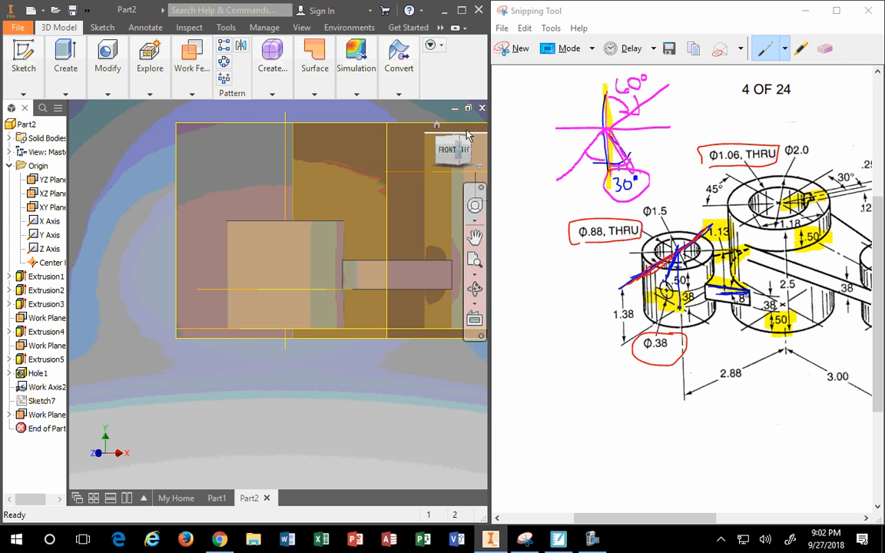
click(436, 124)
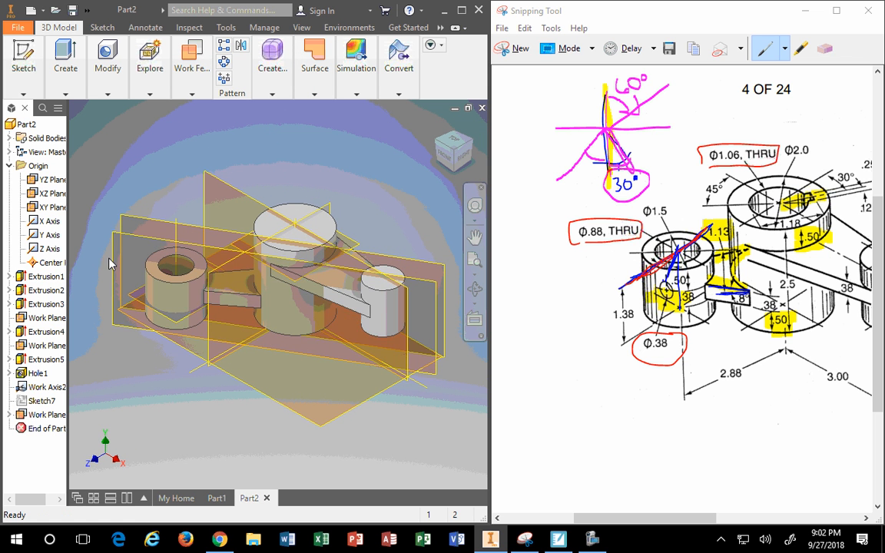
click(115, 259)
click(130, 246)
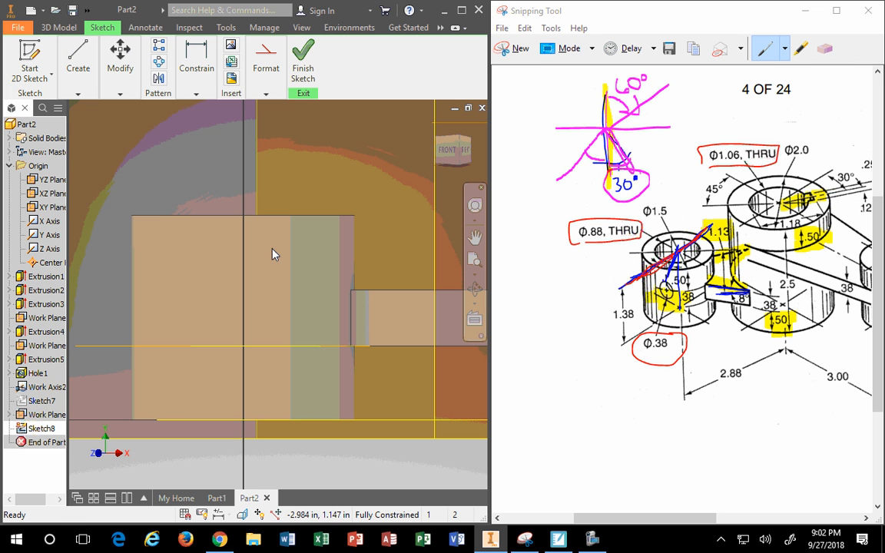
Place a hole center point on the upper part of the left cylinder and move it to the other side of the vertical sketch axis
click(84, 94)
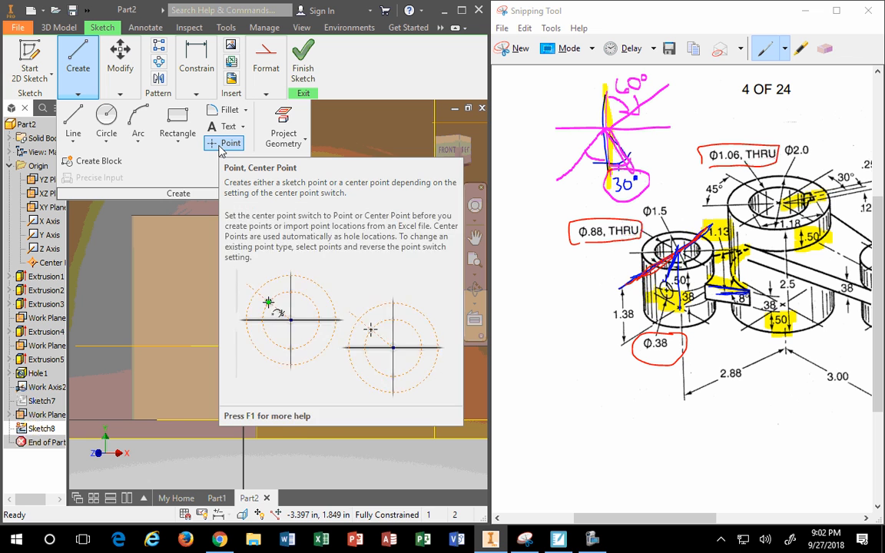
click(223, 146)
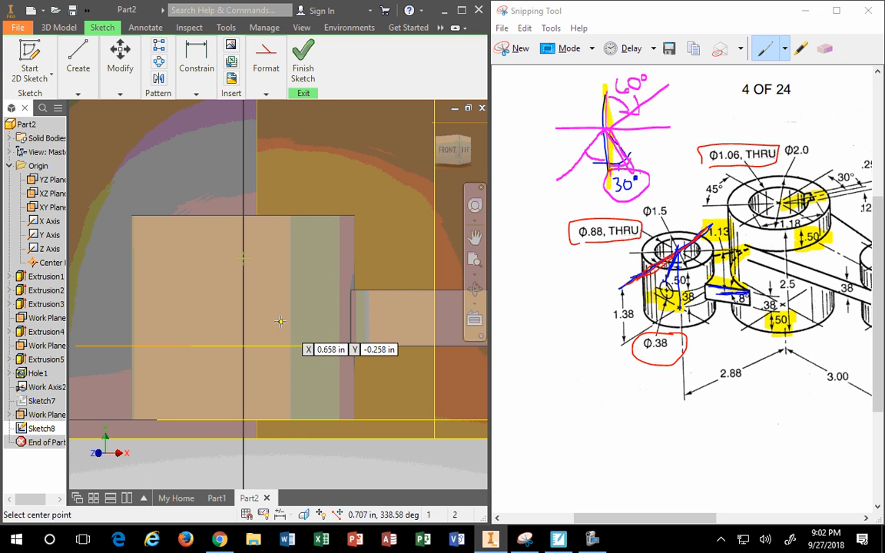
key(Escape)
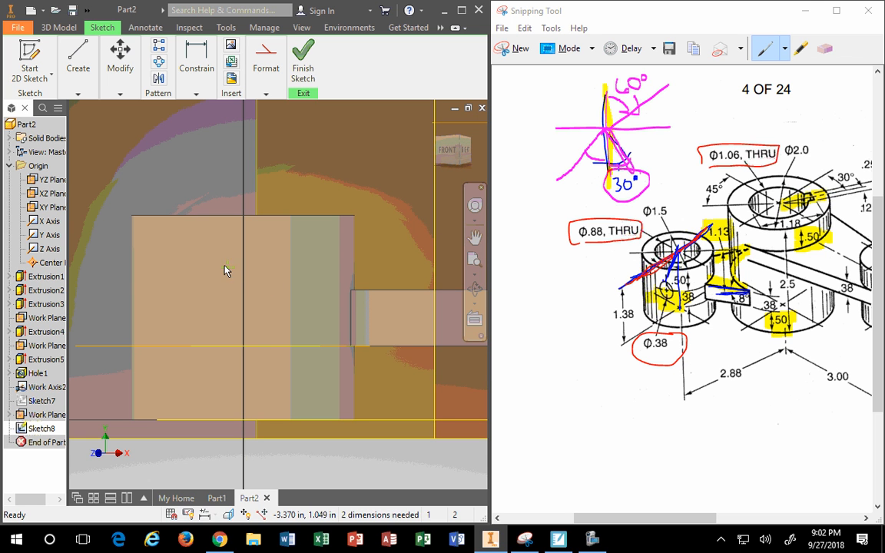
drag(227, 268, 267, 263)
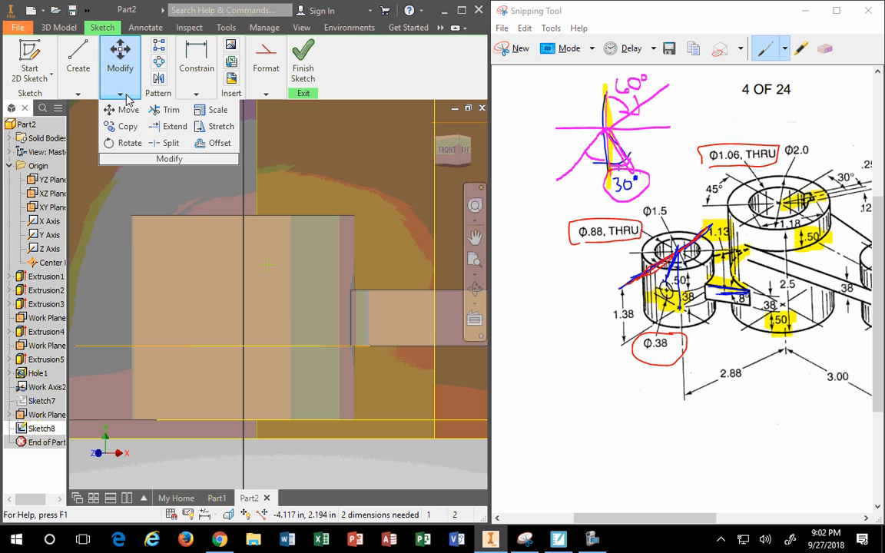
Enlarge the modeling window to full screen and start Project Geometry at the left cylinder in the point's sketch
click(463, 10)
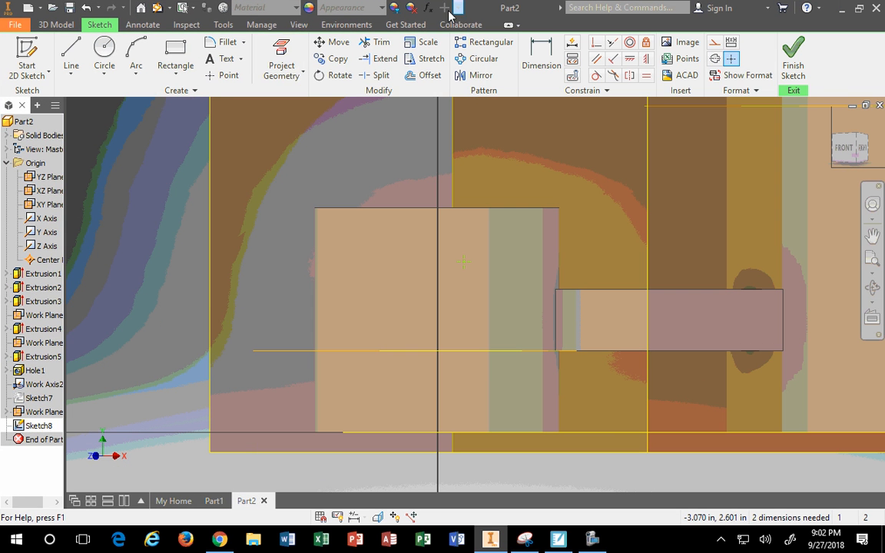
click(279, 76)
click(288, 95)
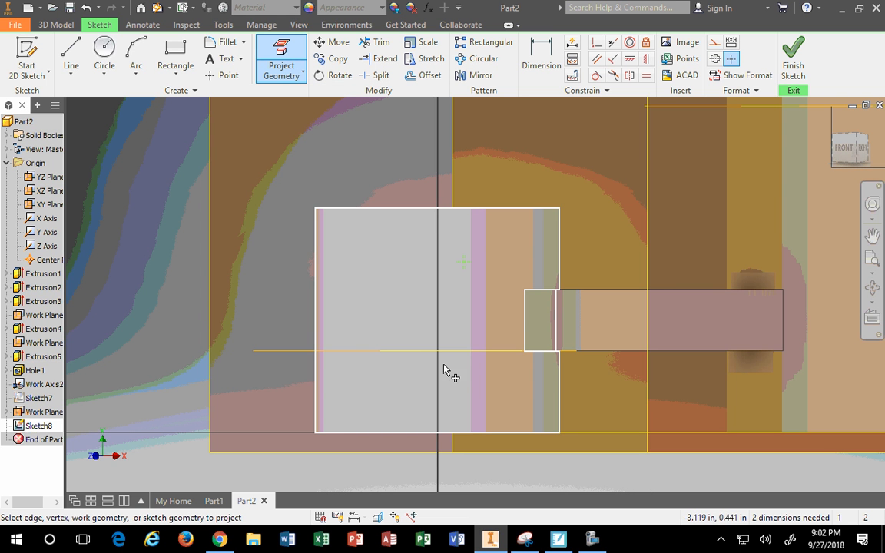
scroll(410, 364, down, 5)
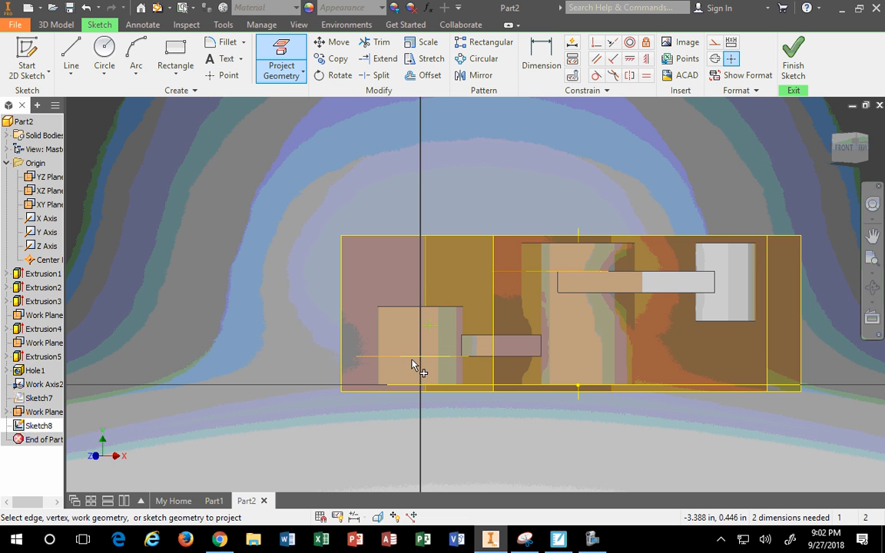
scroll(411, 205, down, 5)
scroll(420, 147, up, 6)
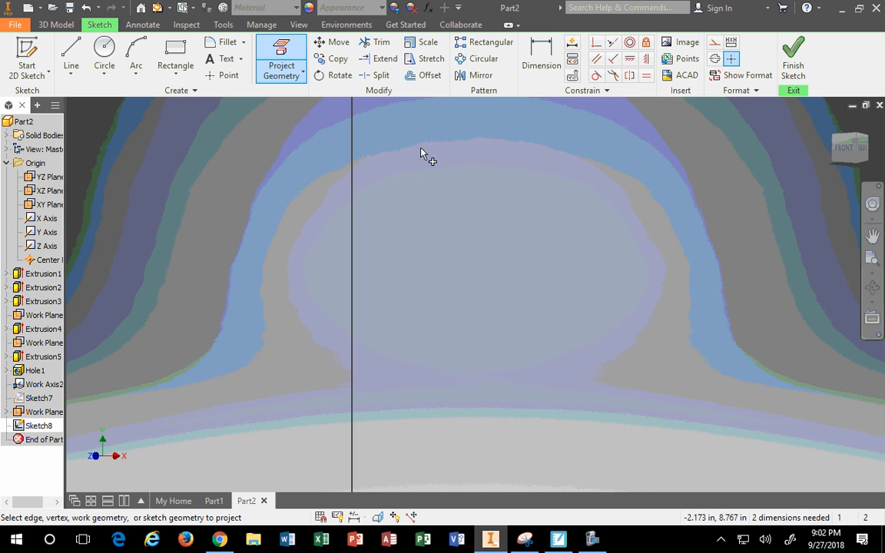
scroll(376, 437, down, 5)
scroll(354, 322, up, 5)
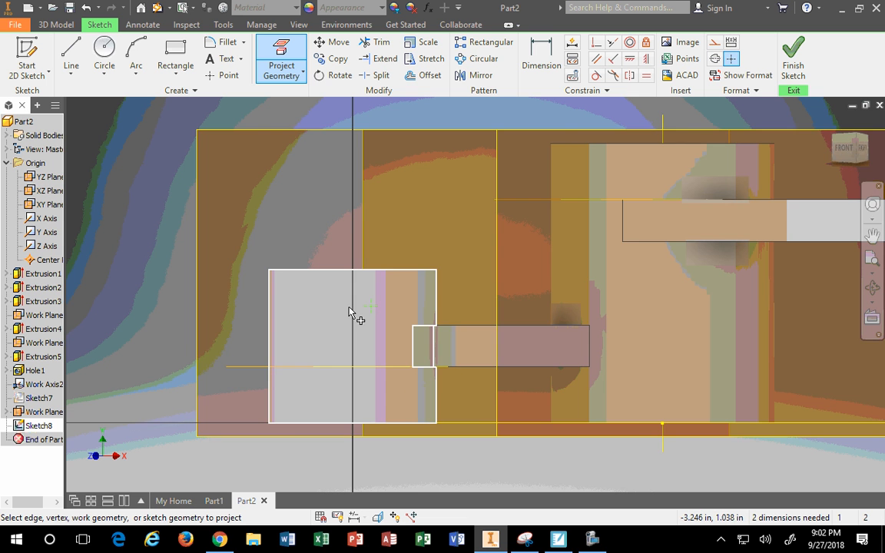
scroll(351, 318, up, 2)
scroll(350, 313, down, 2)
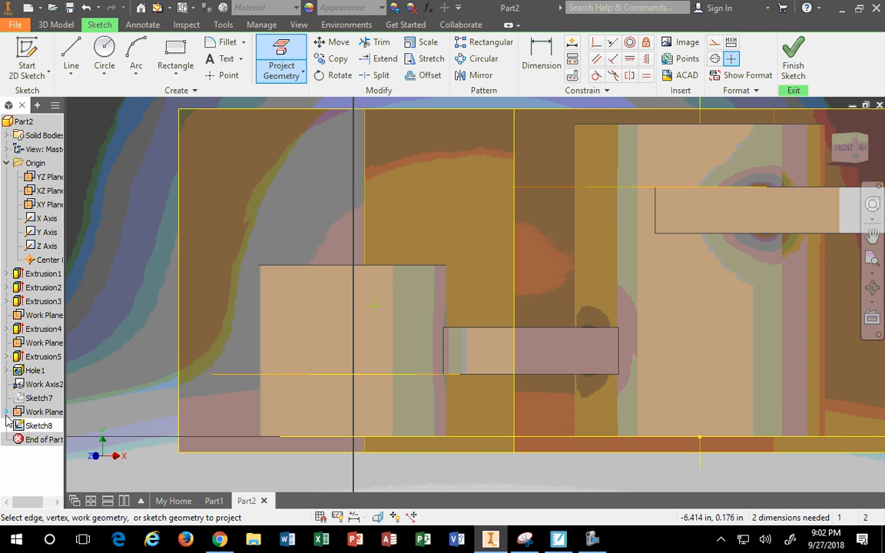
Project the left cylinder's vertical center work axis into the sketch on the tangent work plane
click(7, 411)
click(18, 425)
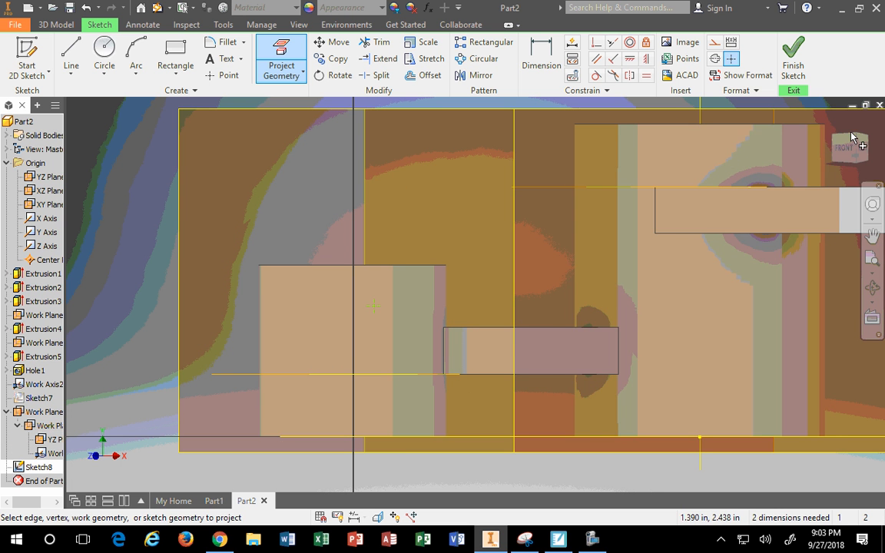
click(834, 138)
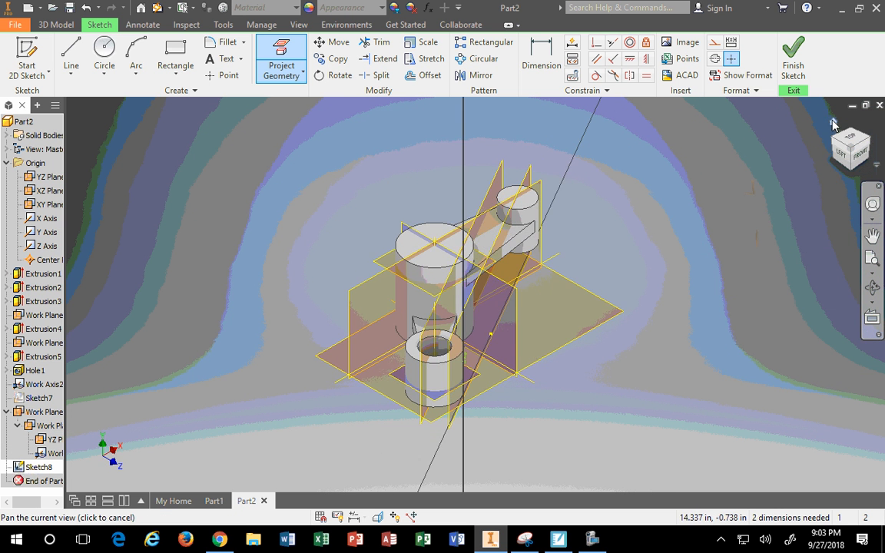
scroll(346, 284, up, 5)
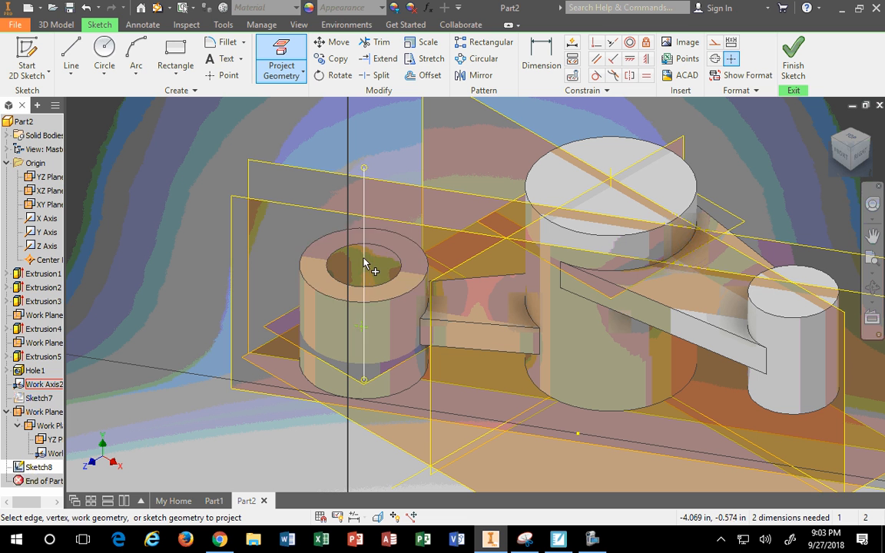
click(363, 213)
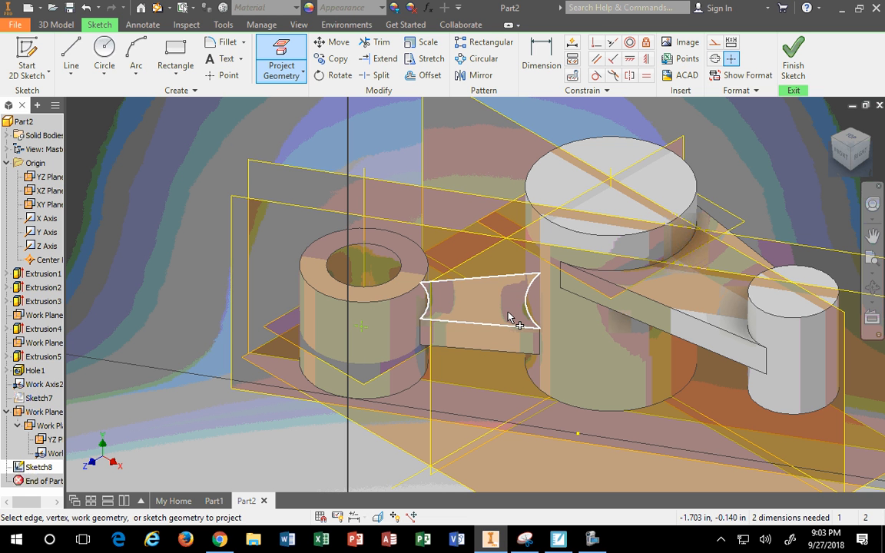
click(364, 209)
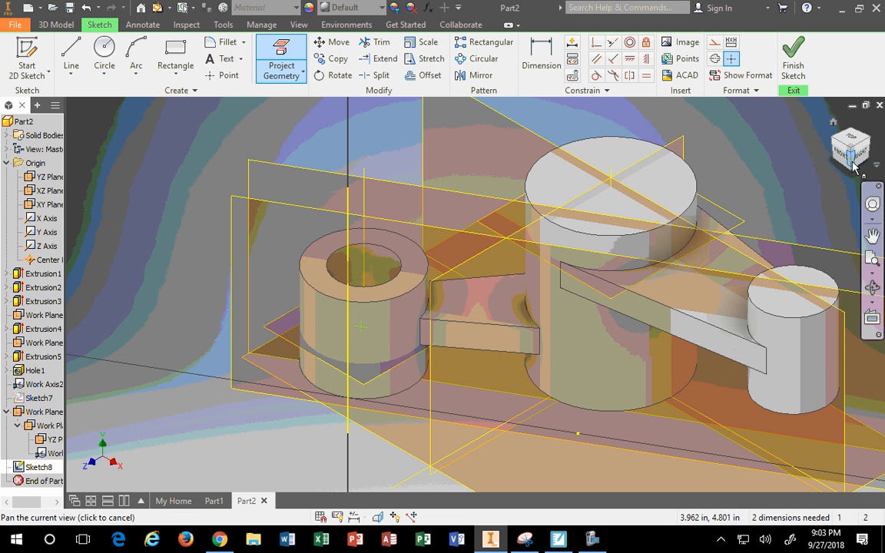
View the sketch plane head-on, project the left cylinder's outer face into the sketch and end Project Geometry
click(870, 317)
click(234, 216)
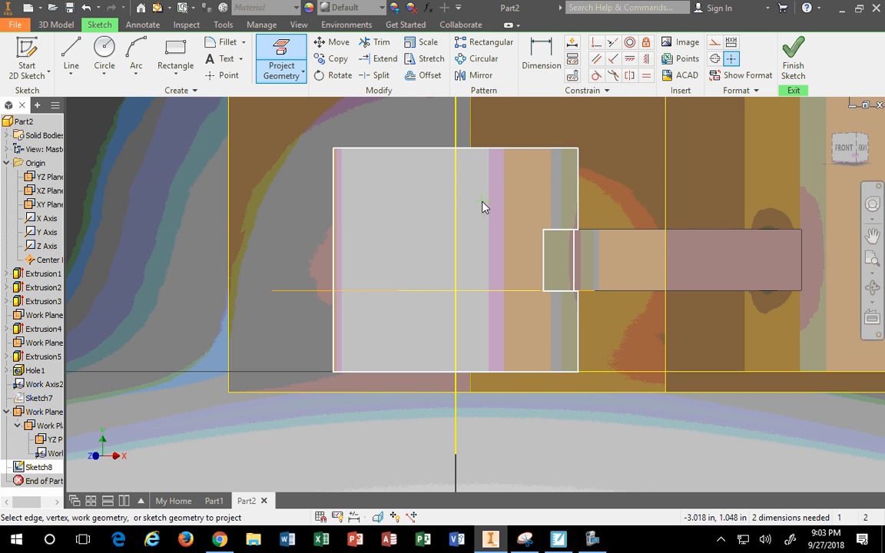
click(470, 214)
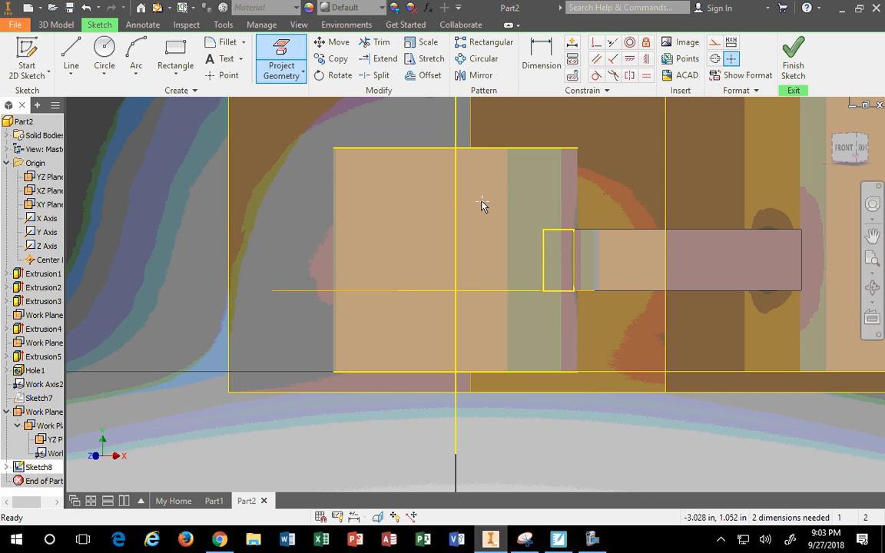
key(Escape)
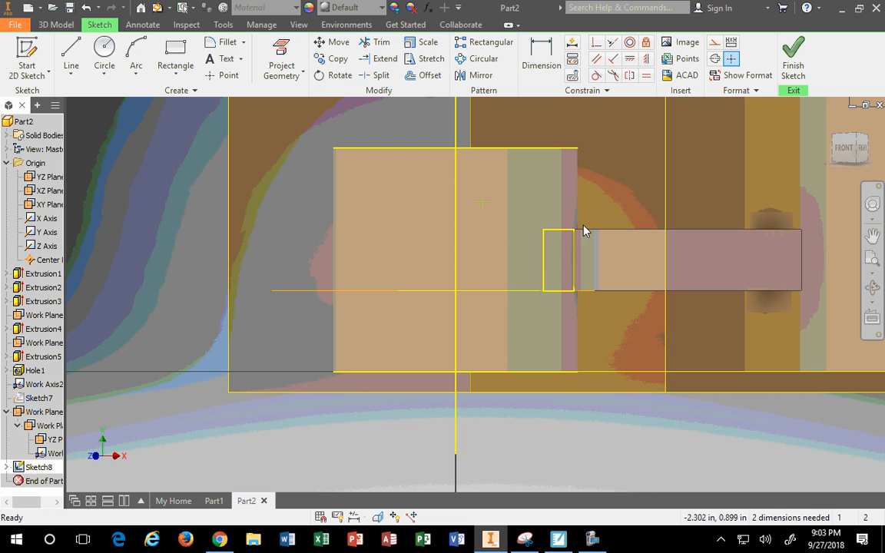
Move the hole center point onto the projected vertical axis and check its vertical distance in the part drawing
mouse_move(481, 206)
mouse_down()
mouse_move(436, 204)
mouse_move(464, 201)
mouse_move(455, 209)
mouse_up()
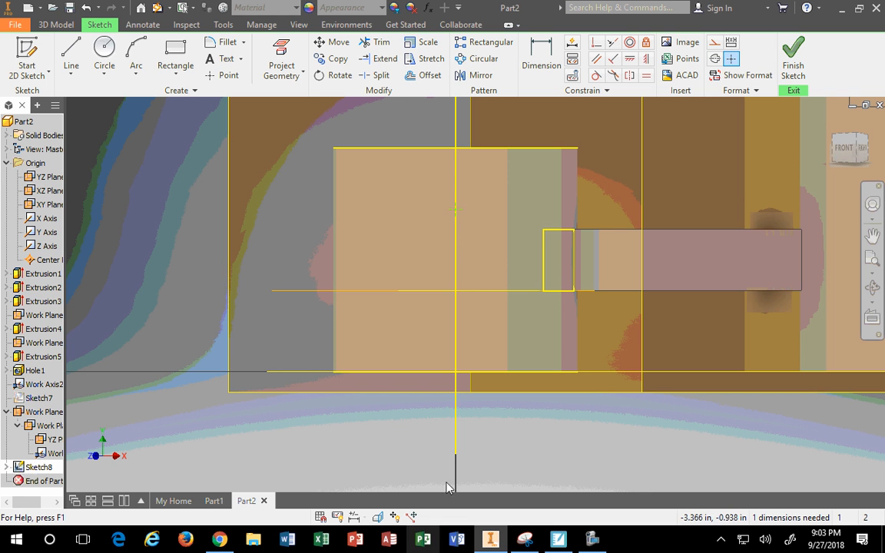
mouse_move(453, 215)
mouse_down()
mouse_move(458, 252)
mouse_move(456, 213)
mouse_up()
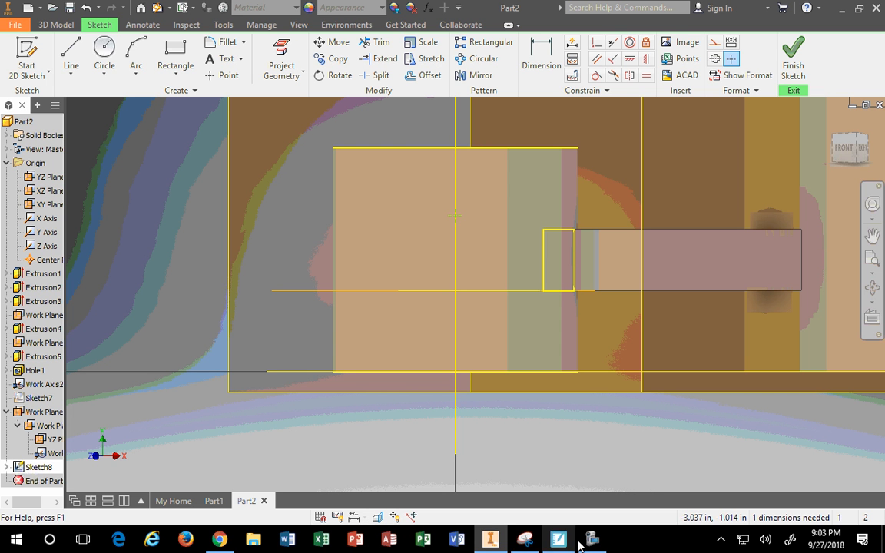
click(524, 541)
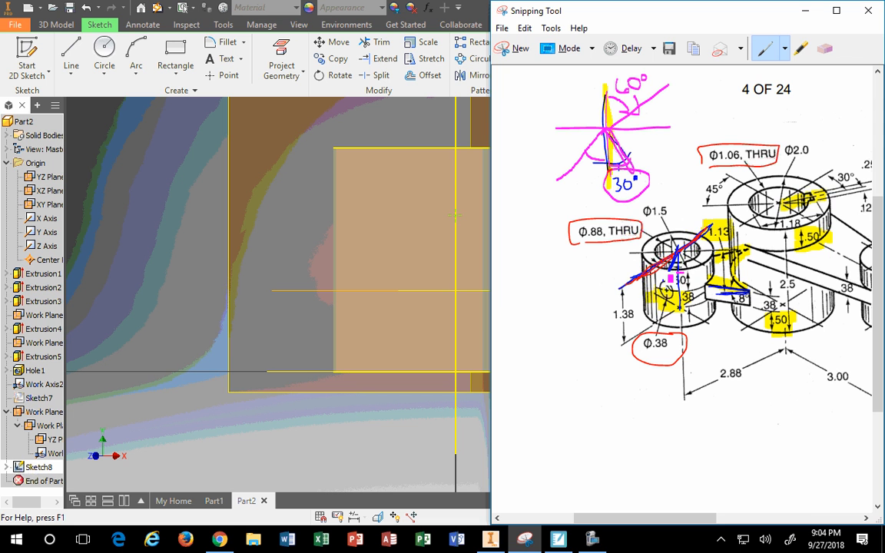
mouse_move(671, 277)
mouse_down()
mouse_move(699, 281)
mouse_move(683, 274)
mouse_up()
click(195, 138)
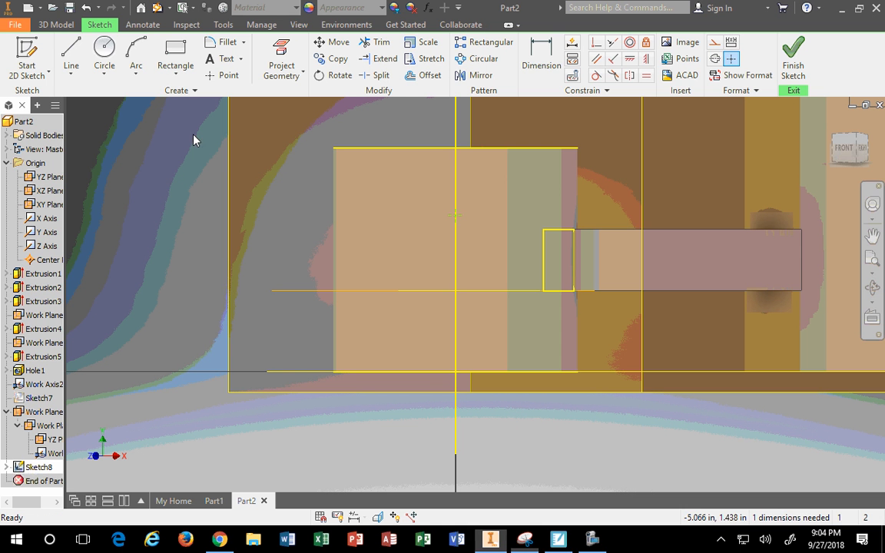
Dimension the hole center point .5 in below the left cylinder's projected upper edge and finish the sketch
click(538, 55)
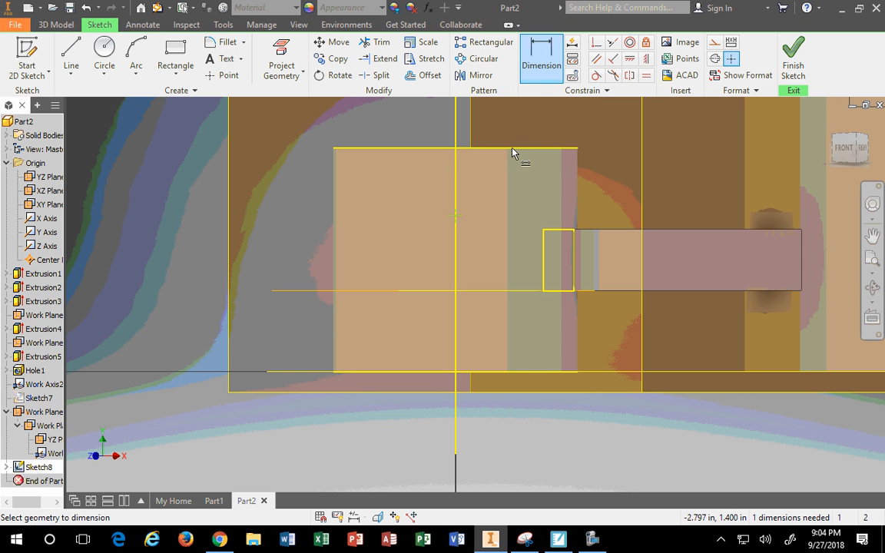
click(430, 151)
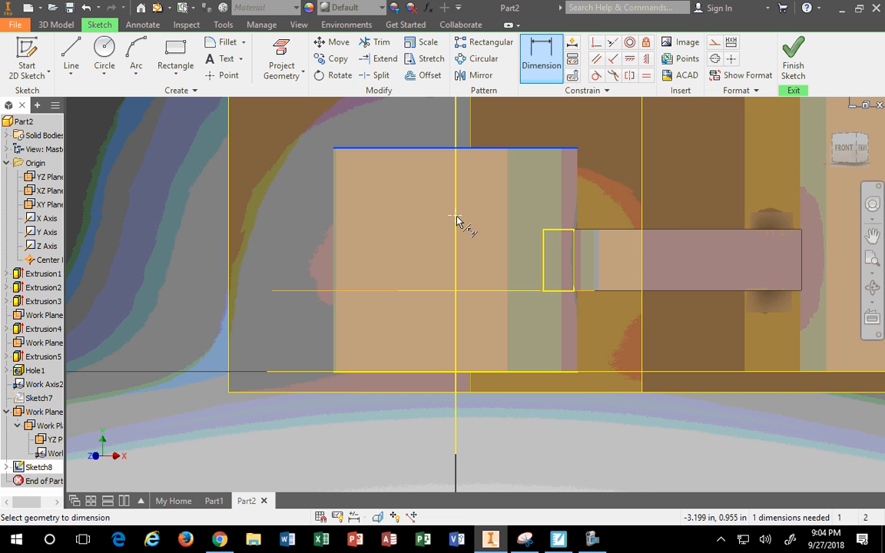
click(456, 215)
click(275, 183)
text(.5)
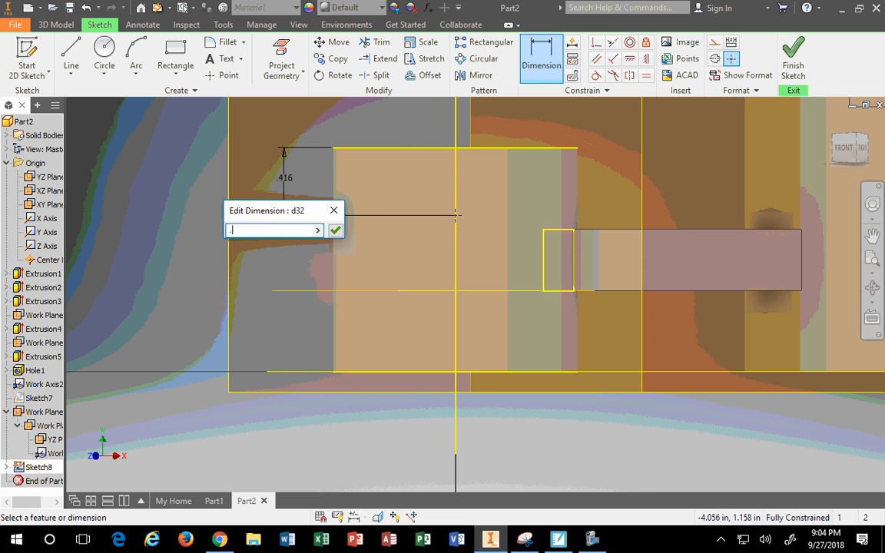
click(336, 229)
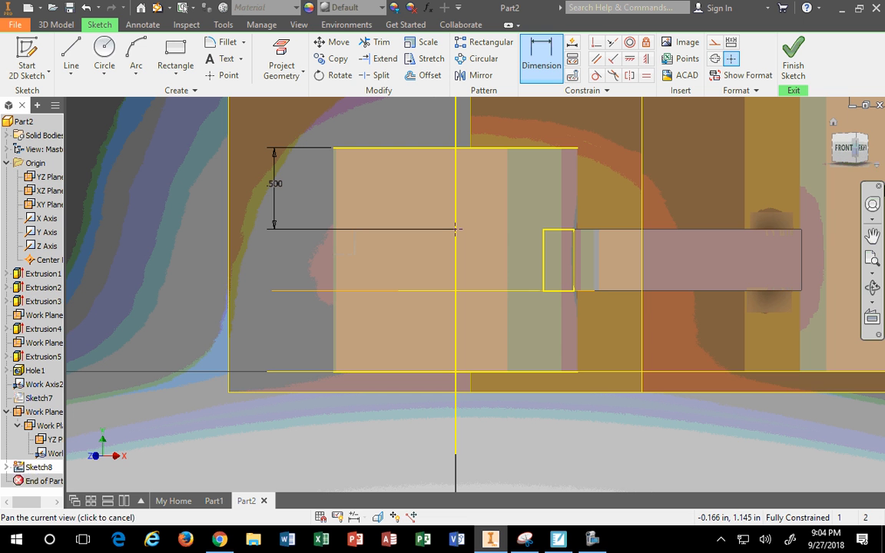
click(793, 62)
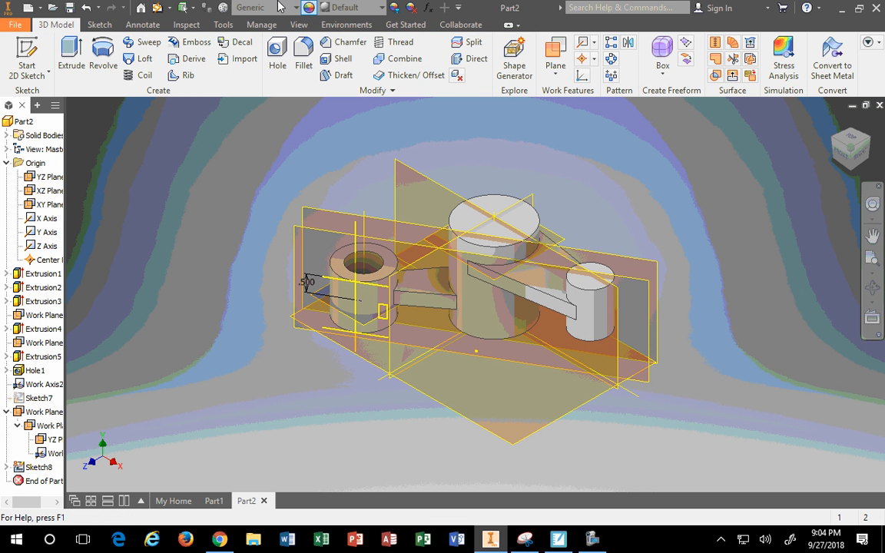
Set up a simple .375 in diameter hole at the sketch point, terminating at the left cylinder's inner bore surface
click(277, 54)
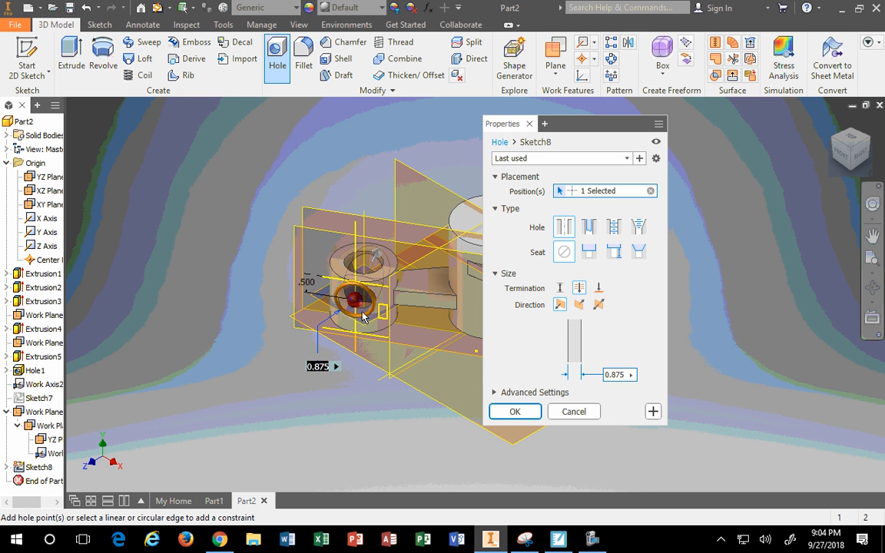
scroll(359, 311, up, 2)
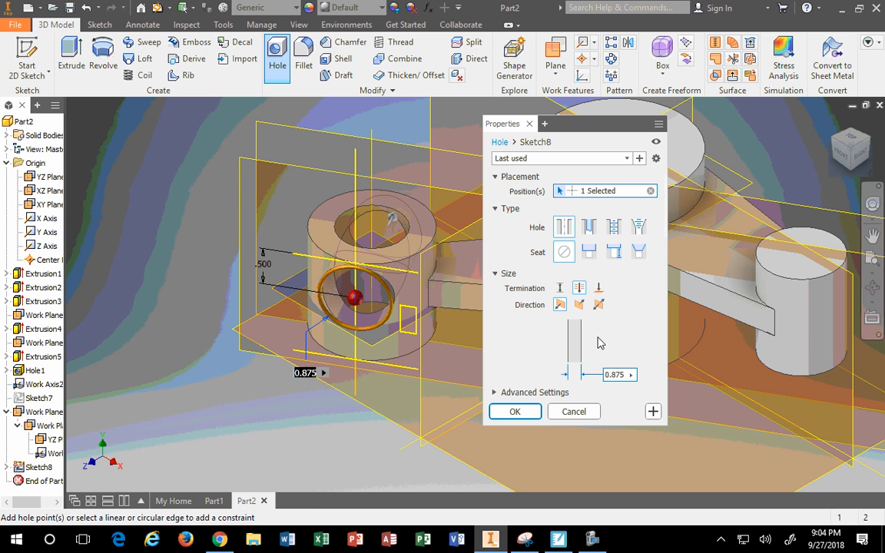
click(622, 375)
text(.375)
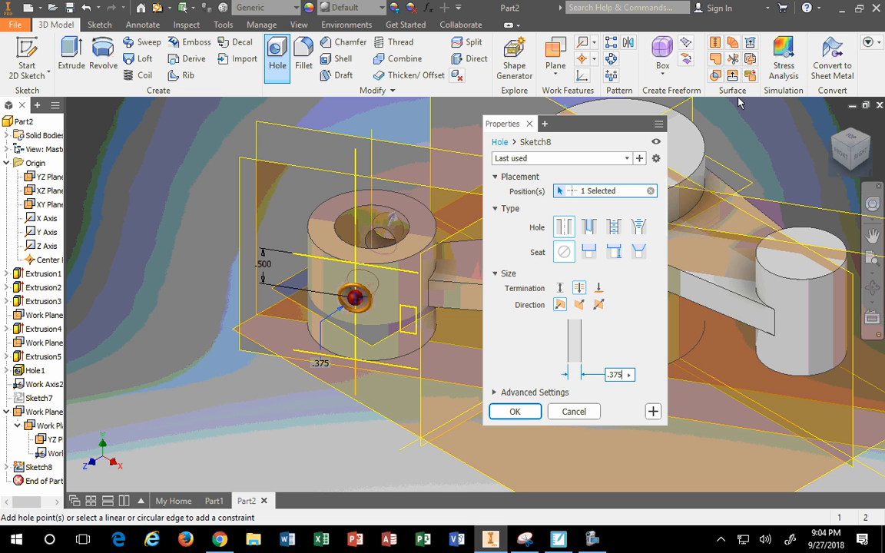
click(599, 290)
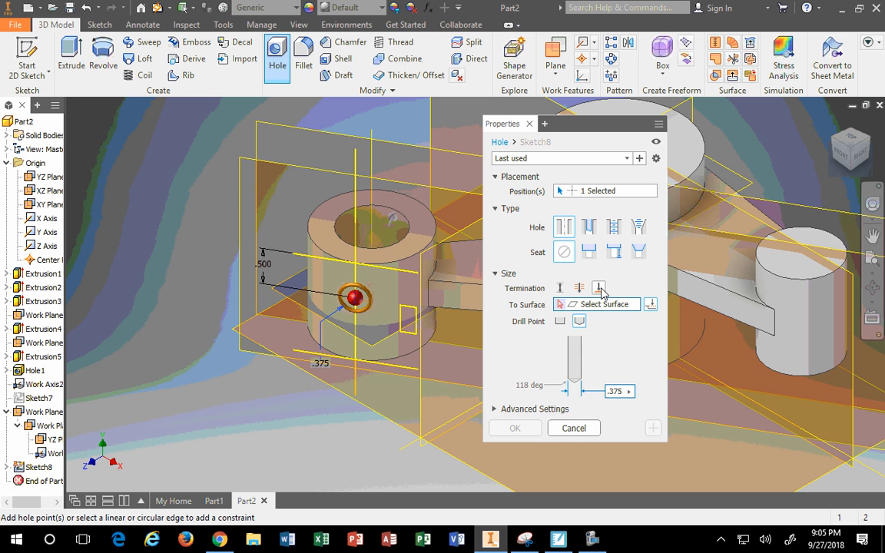
click(345, 228)
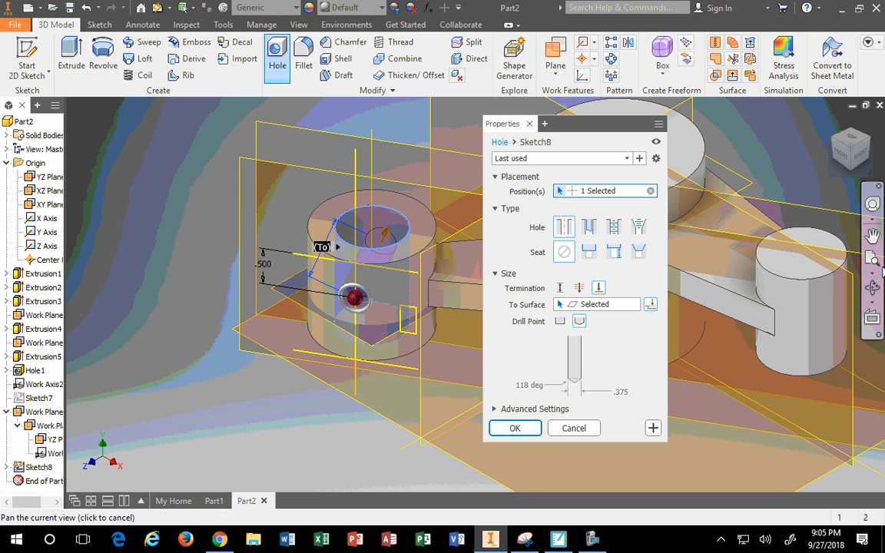
Try to shorten the hole to 0.5625 in deep inside the bore and return its termination to a selected surface
middle_drag(428, 319, 441, 321)
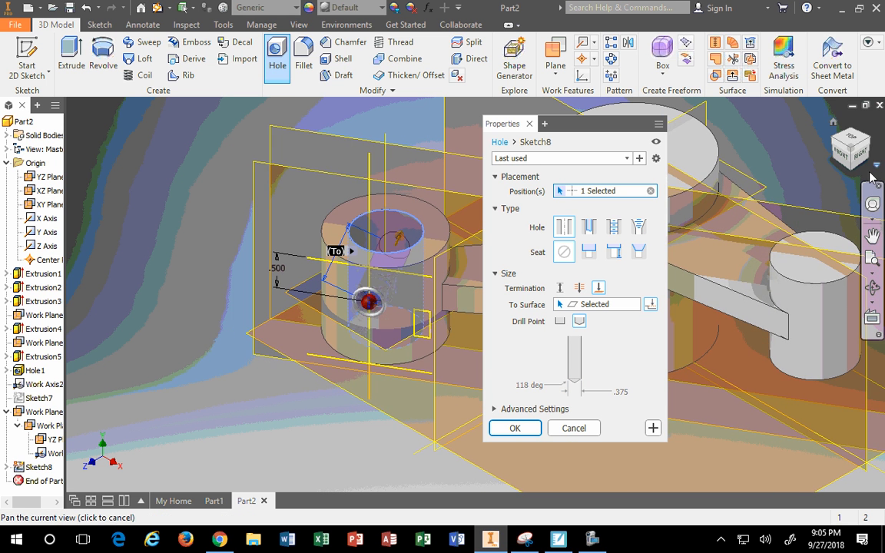
click(835, 138)
drag(591, 130, 293, 124)
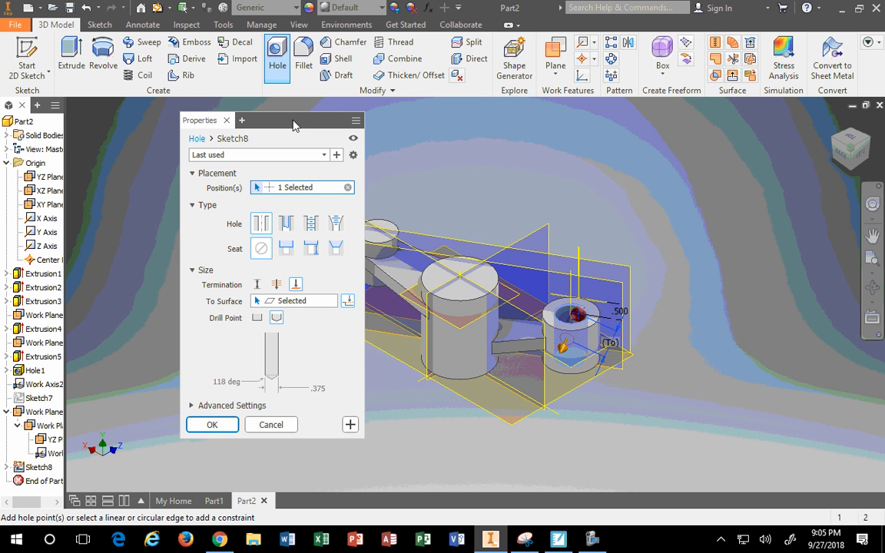
scroll(603, 331, down, 5)
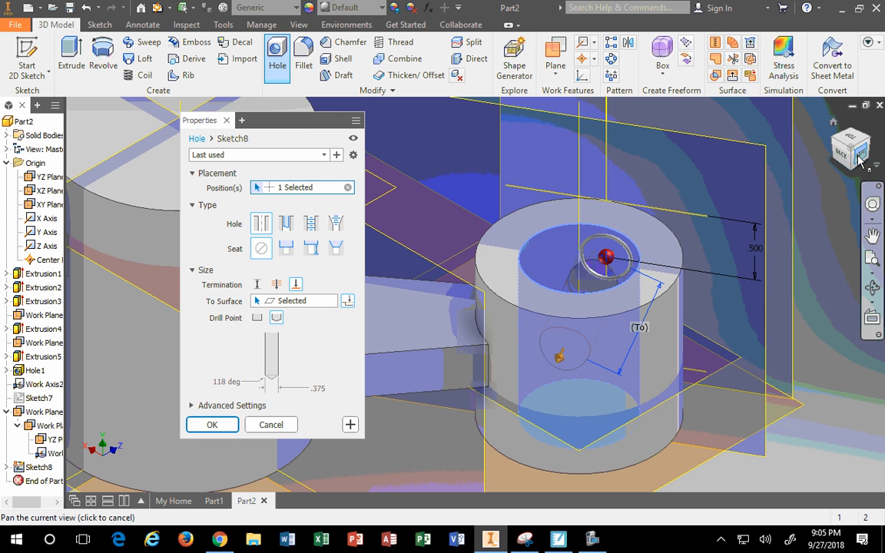
click(859, 138)
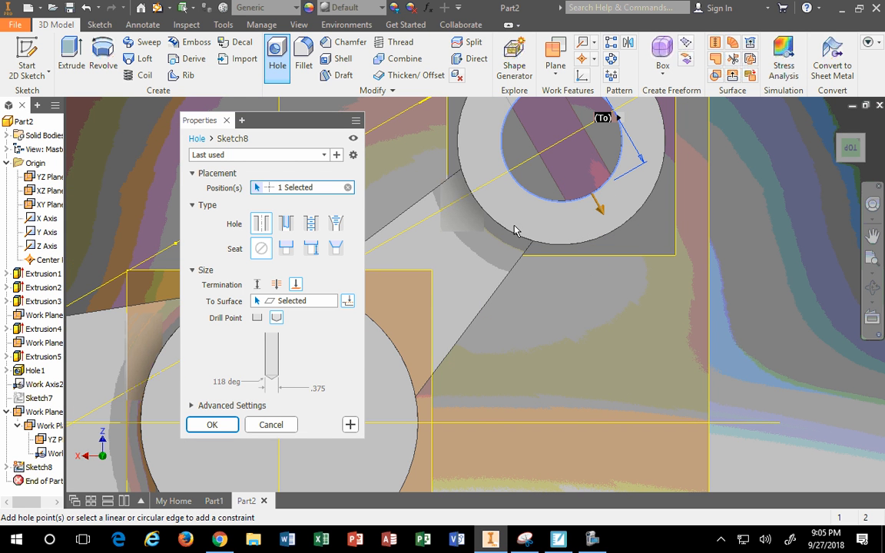
middle_drag(568, 179, 530, 306)
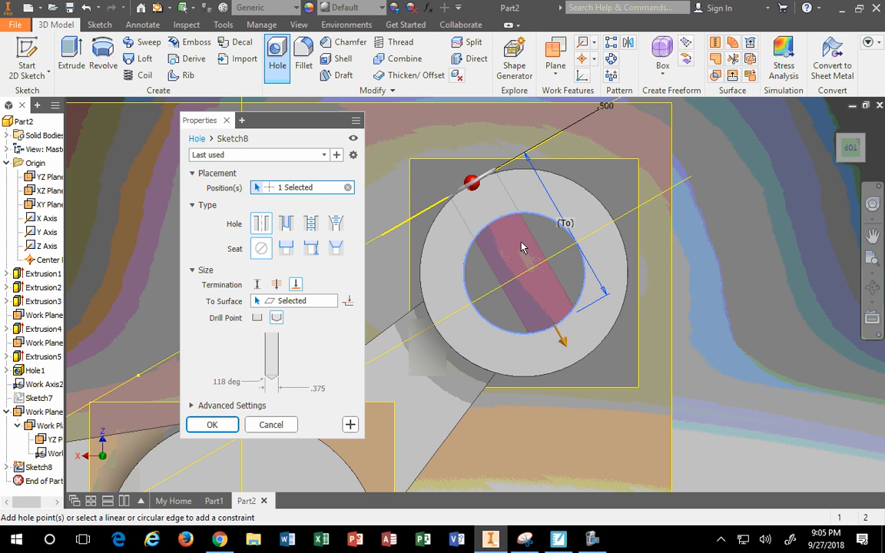
drag(561, 343, 520, 263)
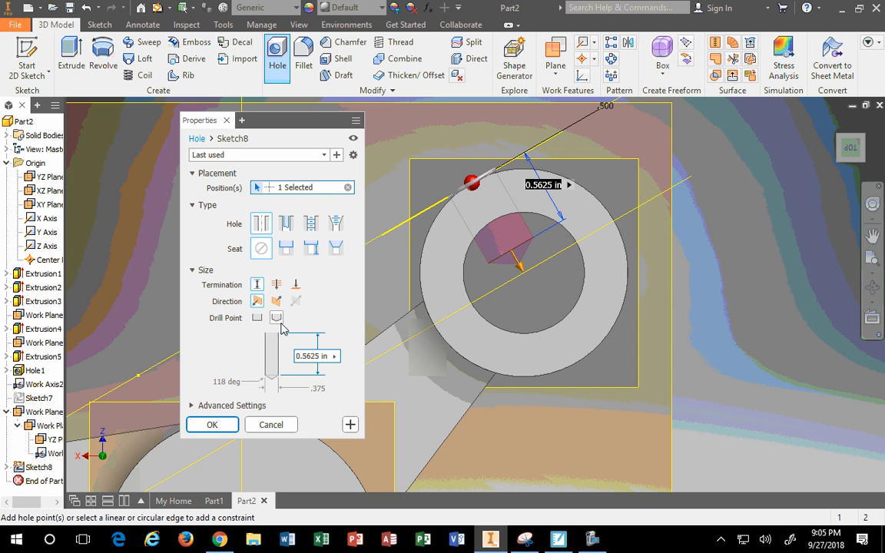
click(296, 284)
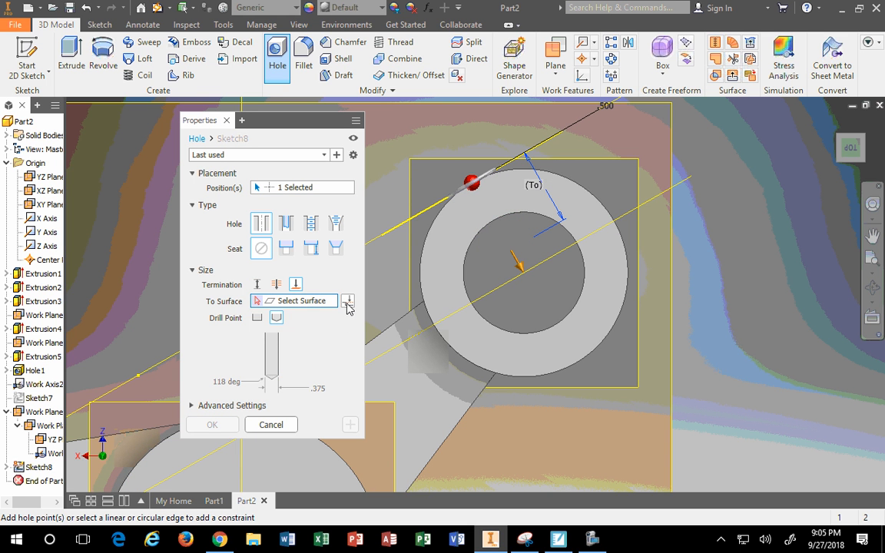
mouse_move(525, 273)
middle_down()
mouse_move(523, 258)
mouse_move(520, 269)
middle_up()
click(520, 268)
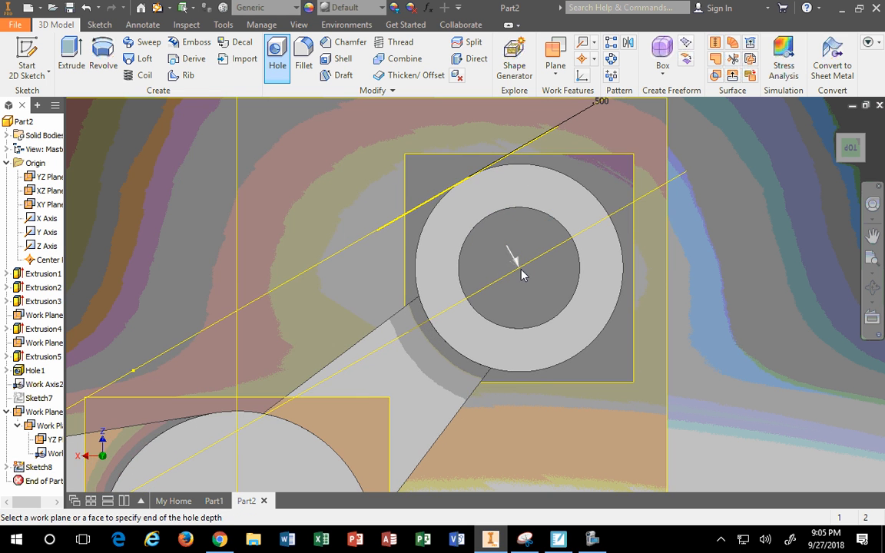
click(839, 129)
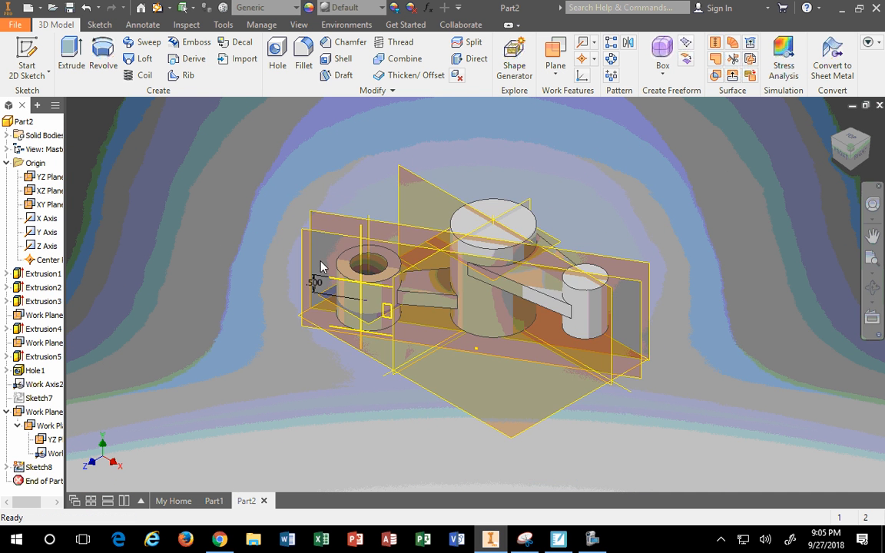
scroll(321, 267, up, 3)
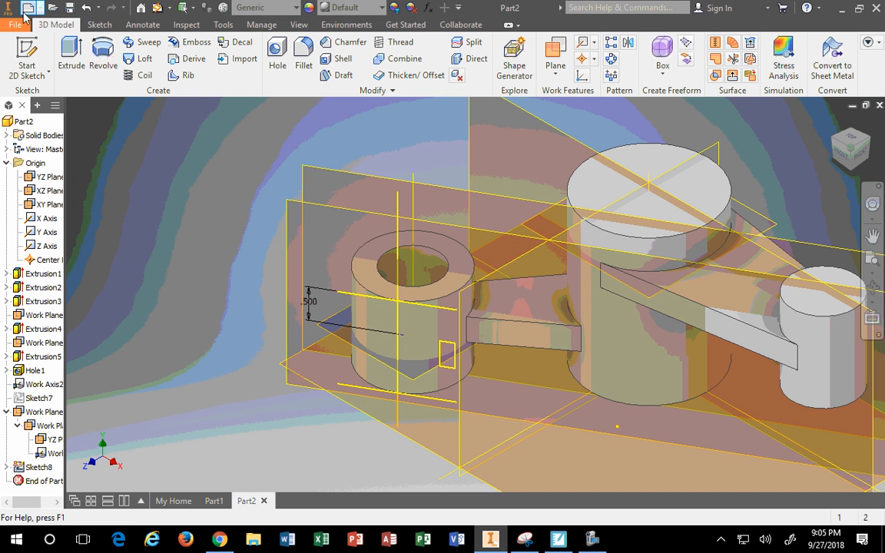
Start a simple hole at the sketch point, terminate it at the left cylinder's inner bore surface, and set its diameter to .375 in
click(278, 53)
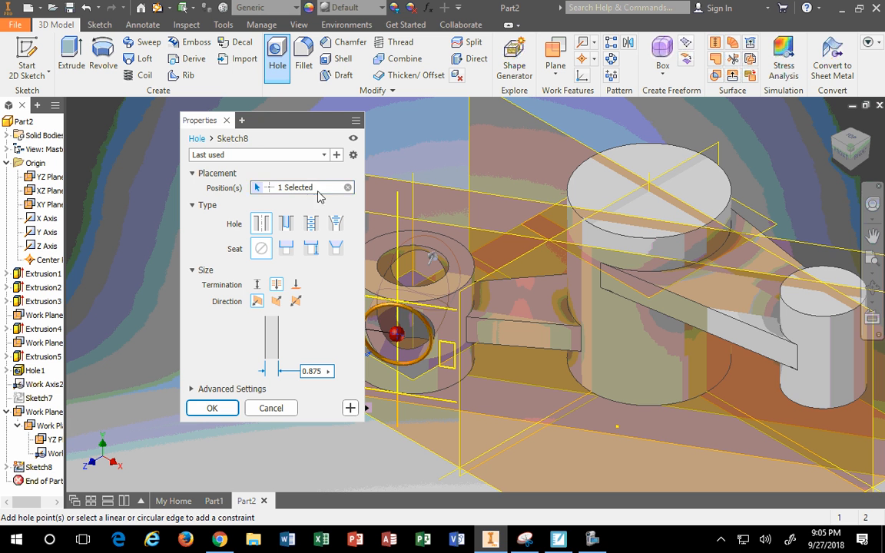
click(297, 285)
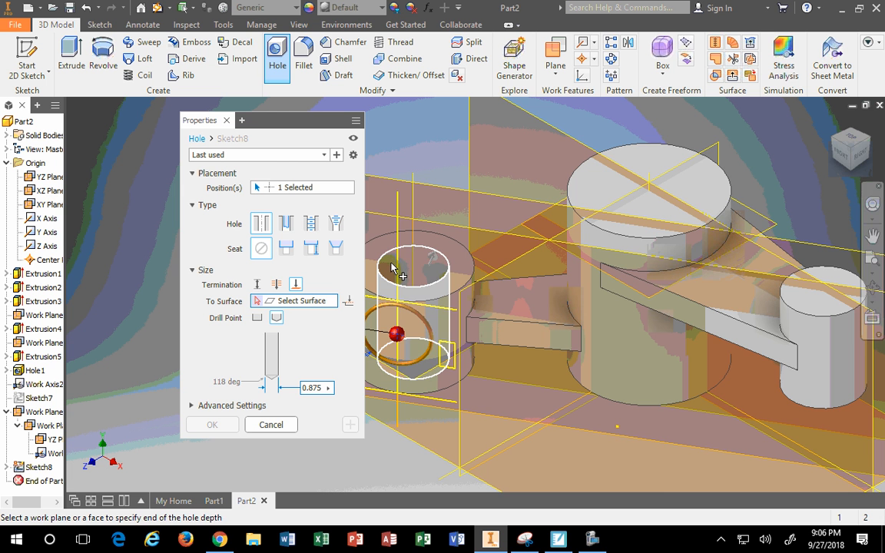
click(862, 136)
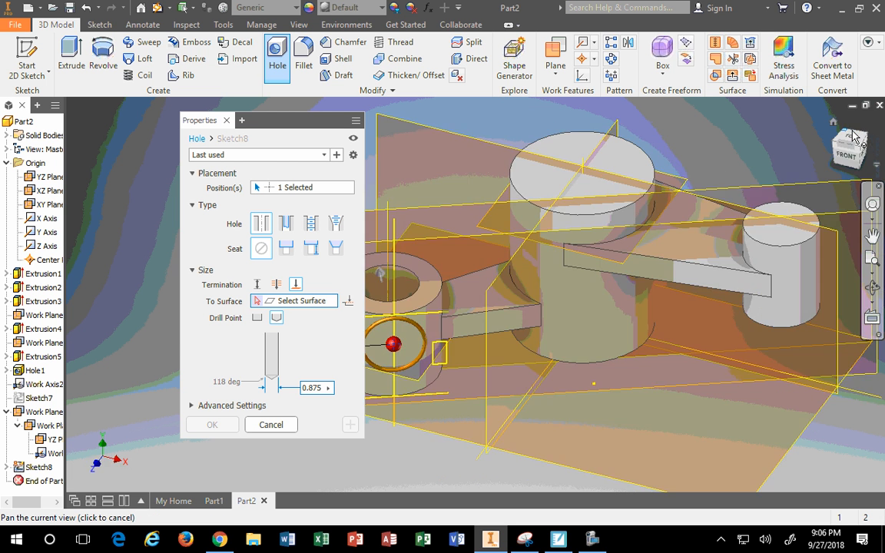
scroll(569, 315, up, 5)
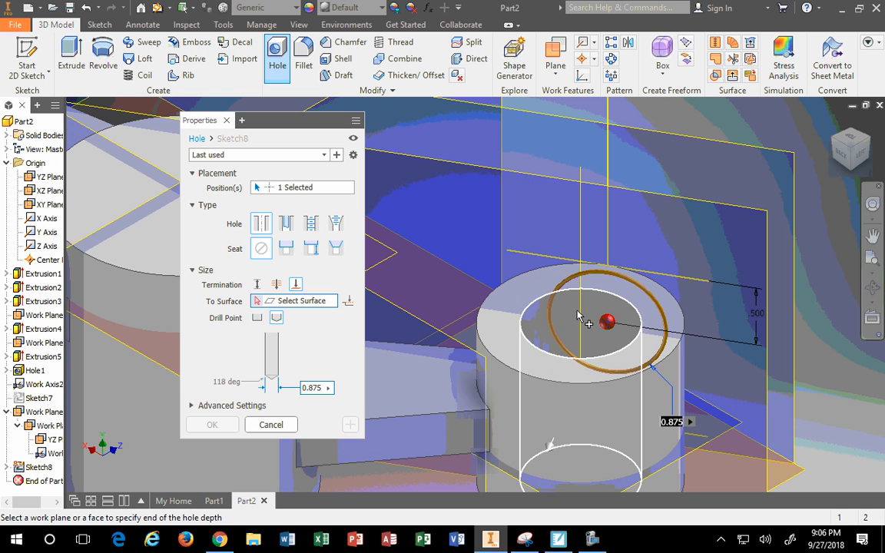
click(579, 315)
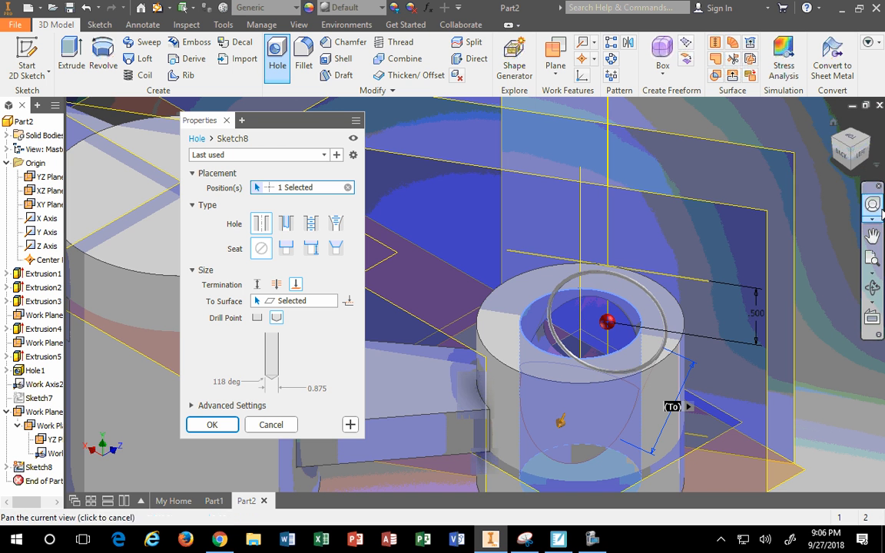
click(868, 140)
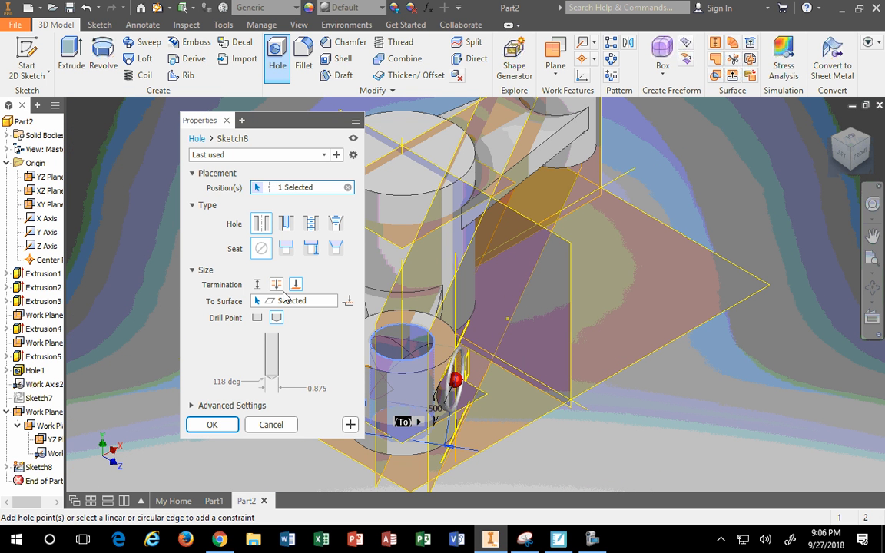
click(315, 387)
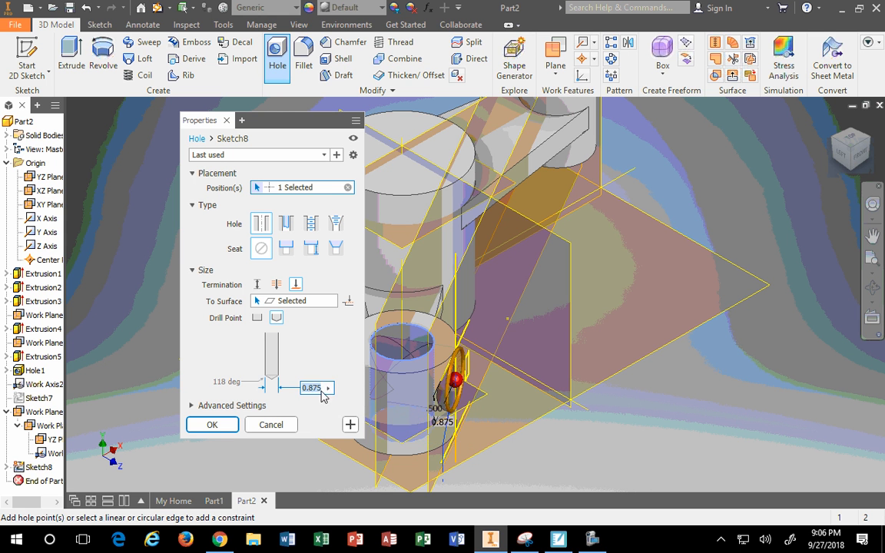
text(.375)
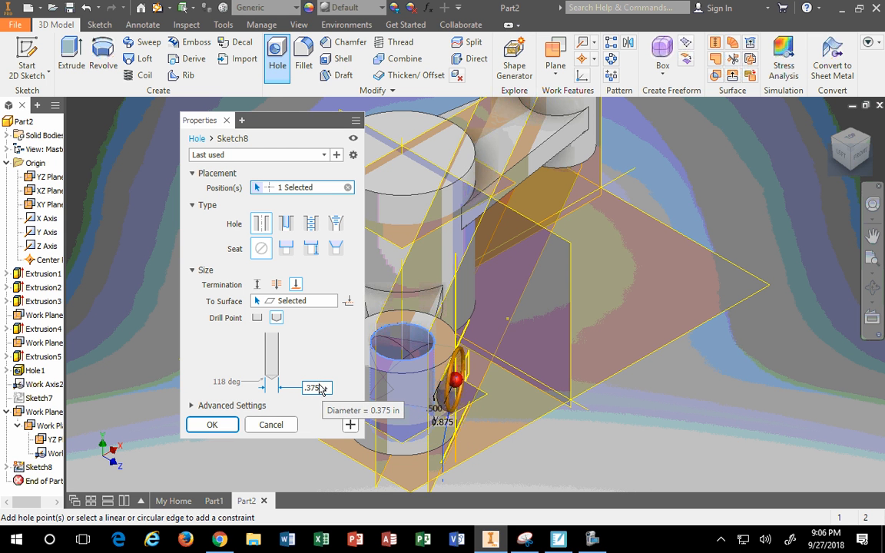
Try terminating the side hole by distance, shortening its depth to 0.5625 in and changing it to .5 in
scroll(356, 365, up, 3)
middle_drag(358, 360, 439, 344)
scroll(450, 384, down, 3)
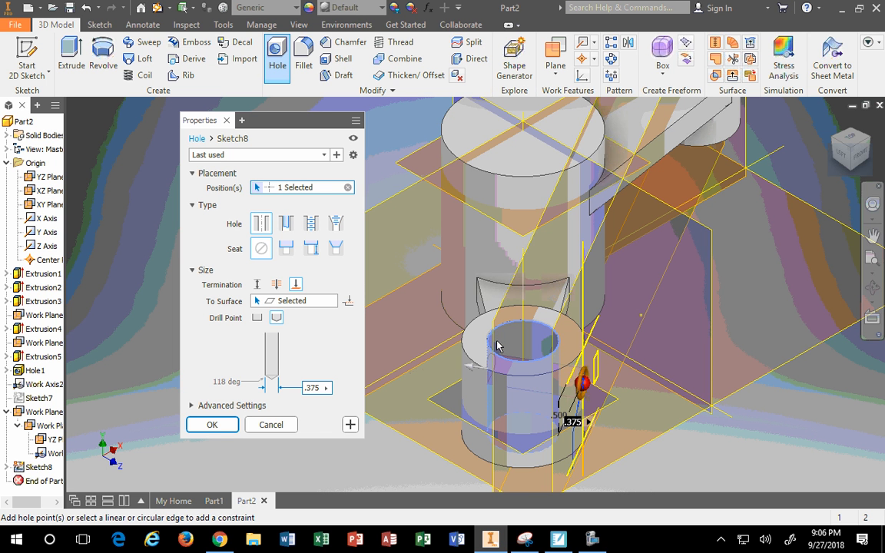
click(844, 138)
middle_drag(741, 390, 764, 392)
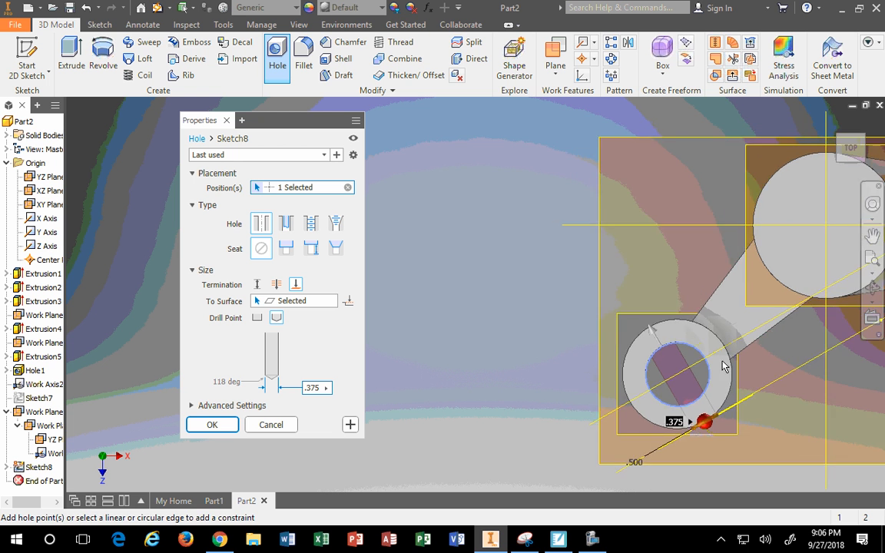
scroll(722, 364, up, 4)
scroll(703, 359, down, 9)
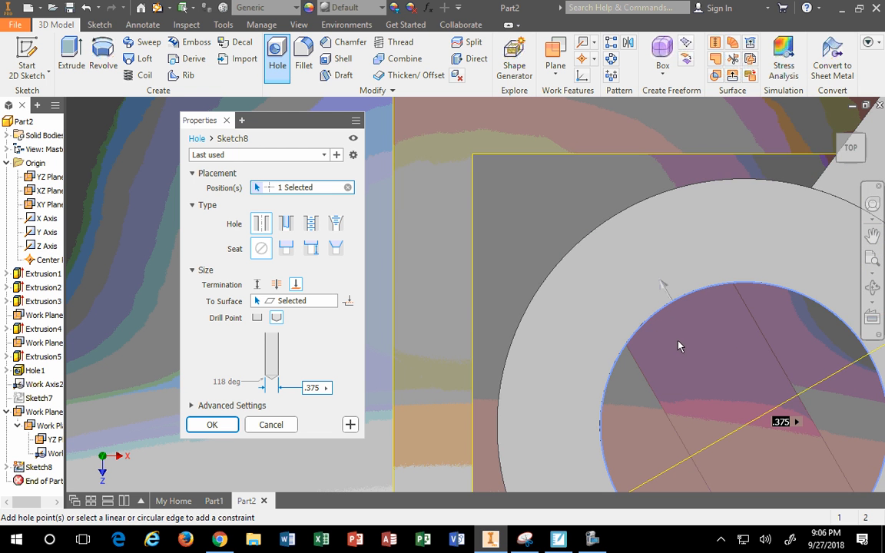
scroll(678, 346, up, 6)
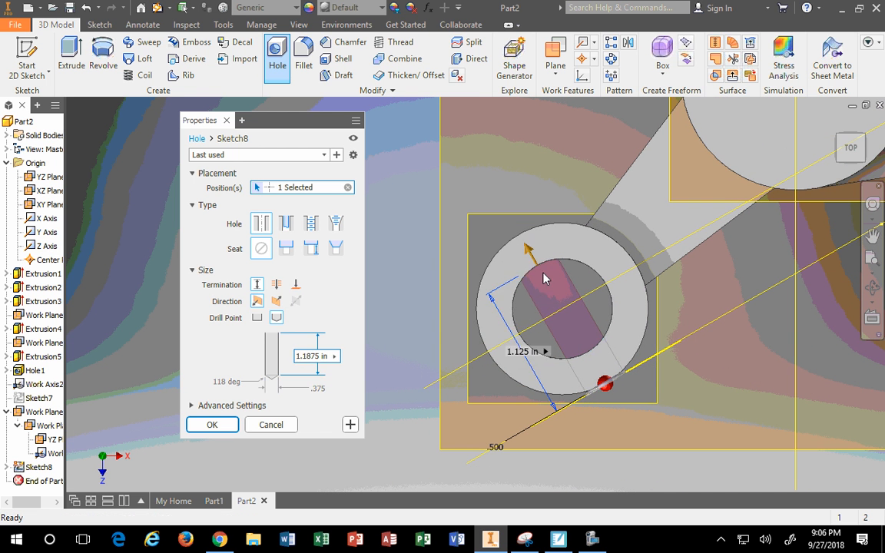
drag(544, 279, 565, 315)
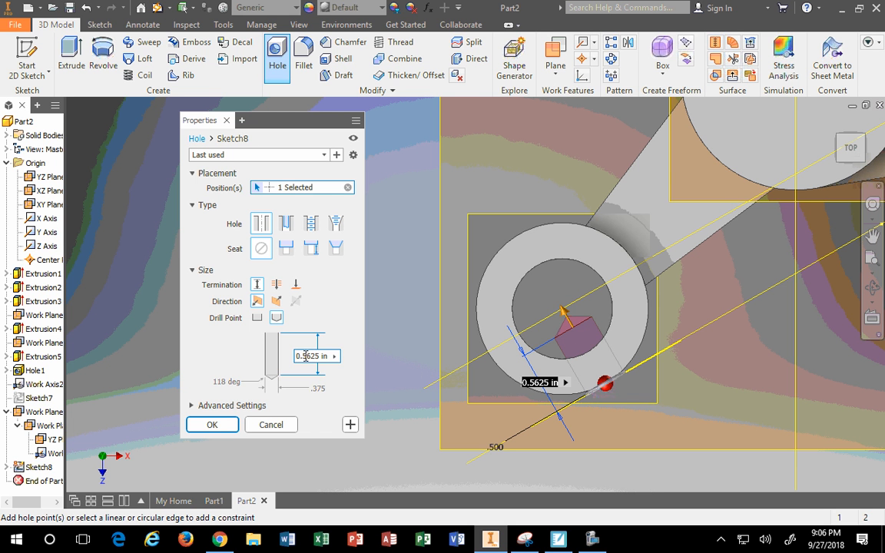
drag(323, 356, 299, 356)
text(.5)
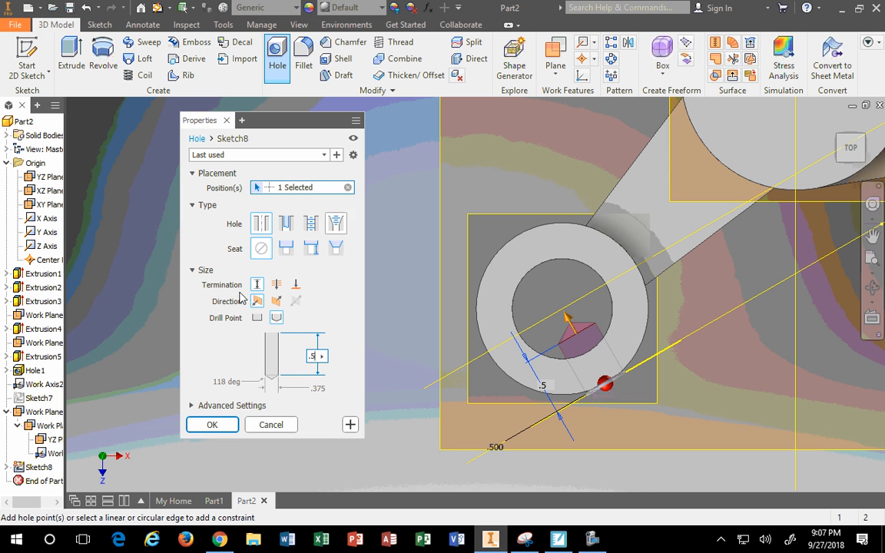
Set the side hole to terminate at the left cylinder's inner bore surface and create the hole
click(295, 285)
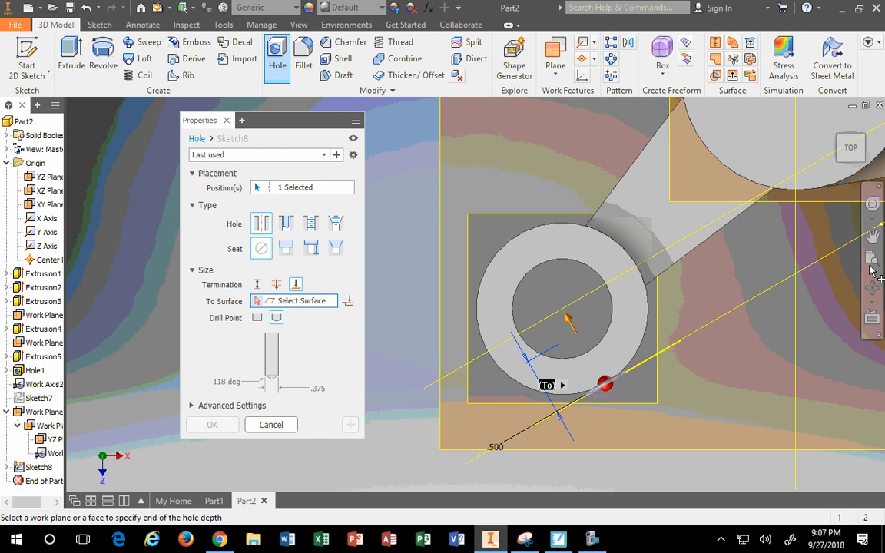
click(871, 287)
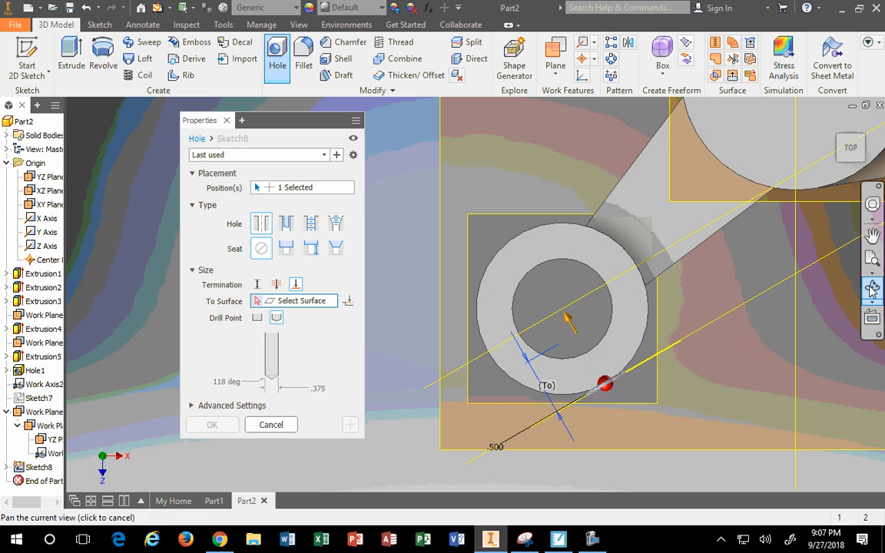
drag(500, 315, 500, 256)
right_click(500, 256)
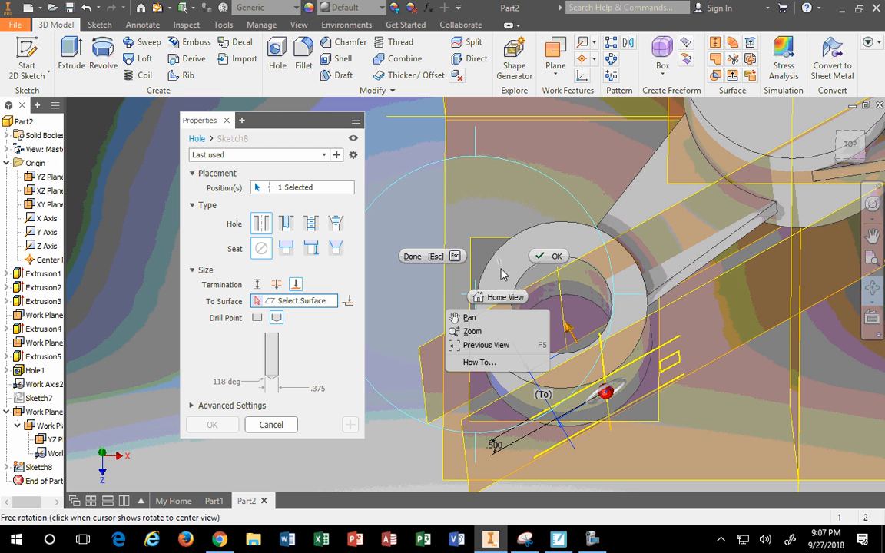
key(Escape)
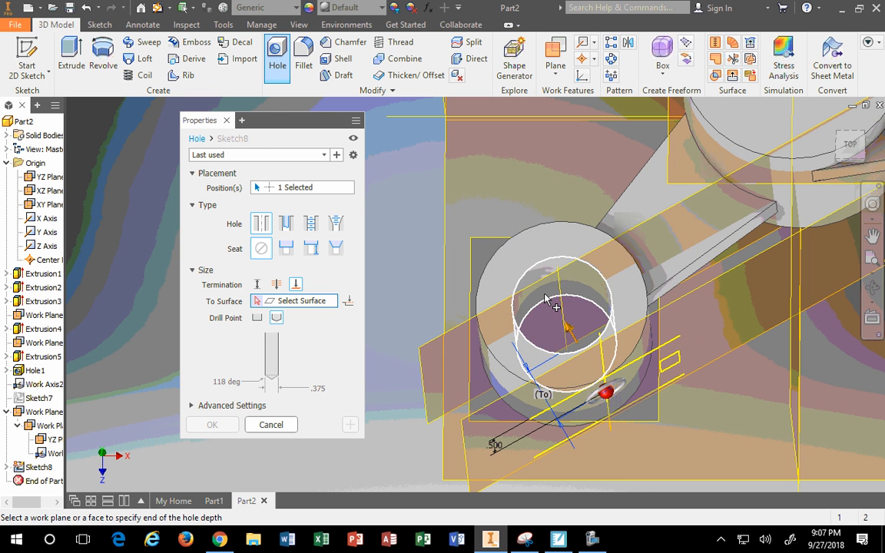
click(548, 301)
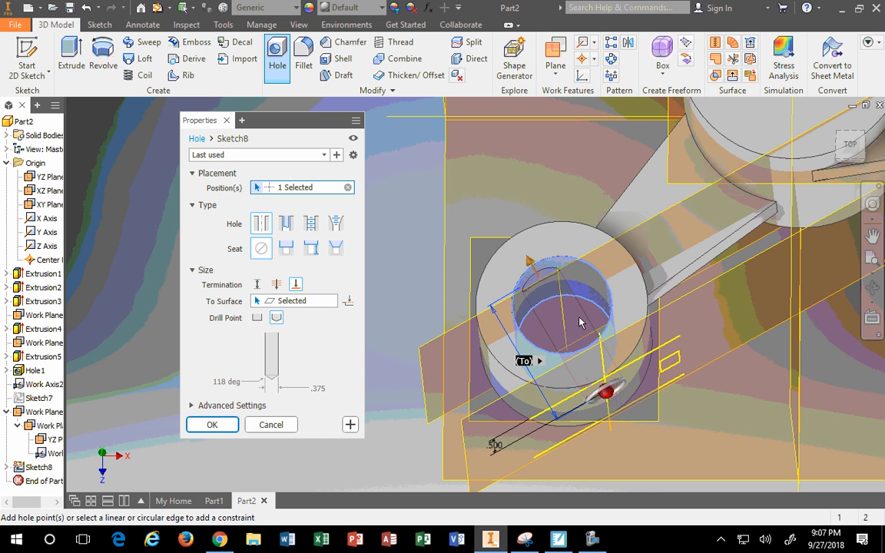
click(212, 427)
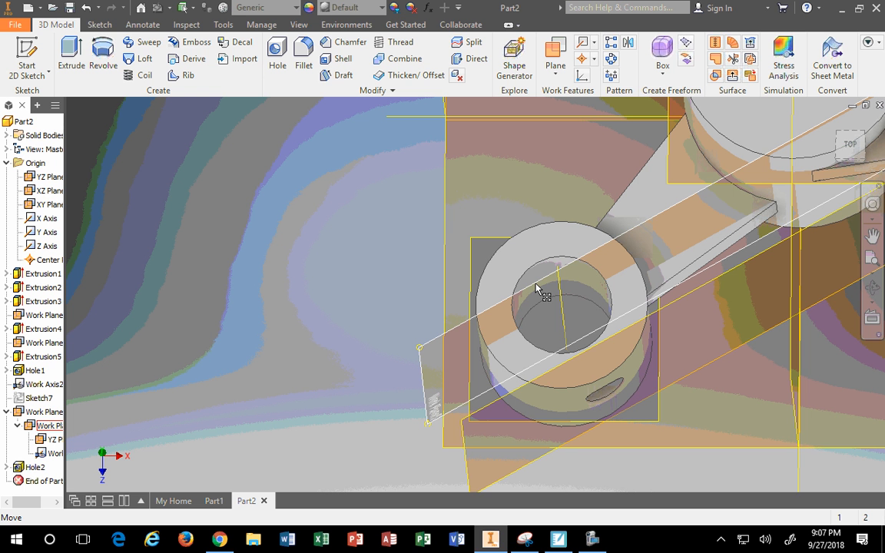
mouse_move(558, 309)
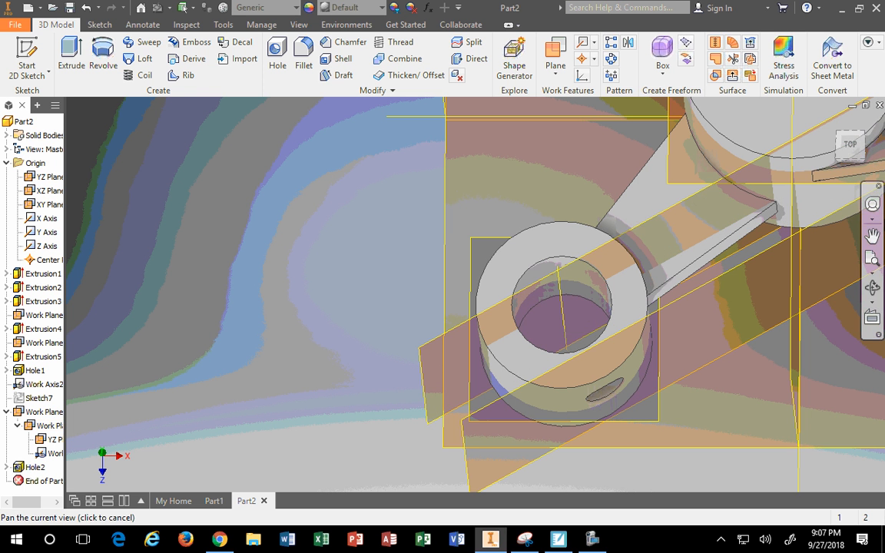
click(835, 125)
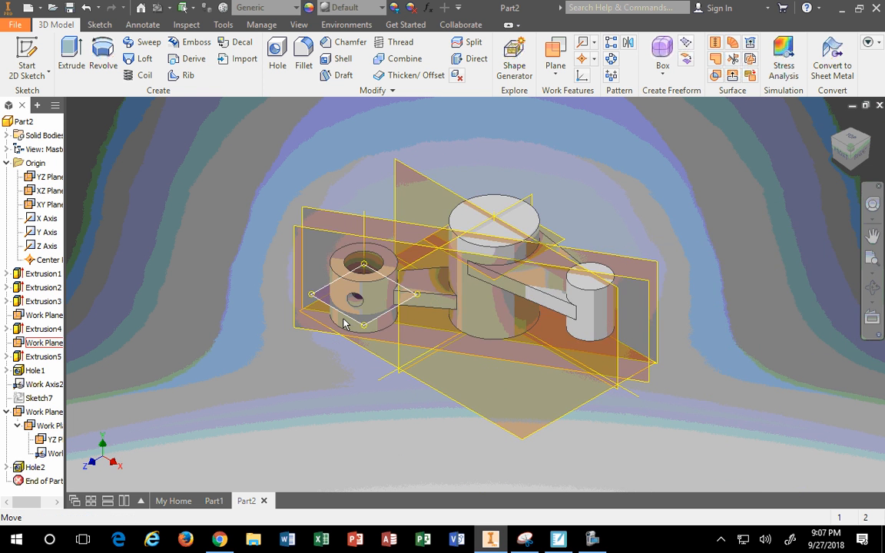
scroll(351, 338, down, 5)
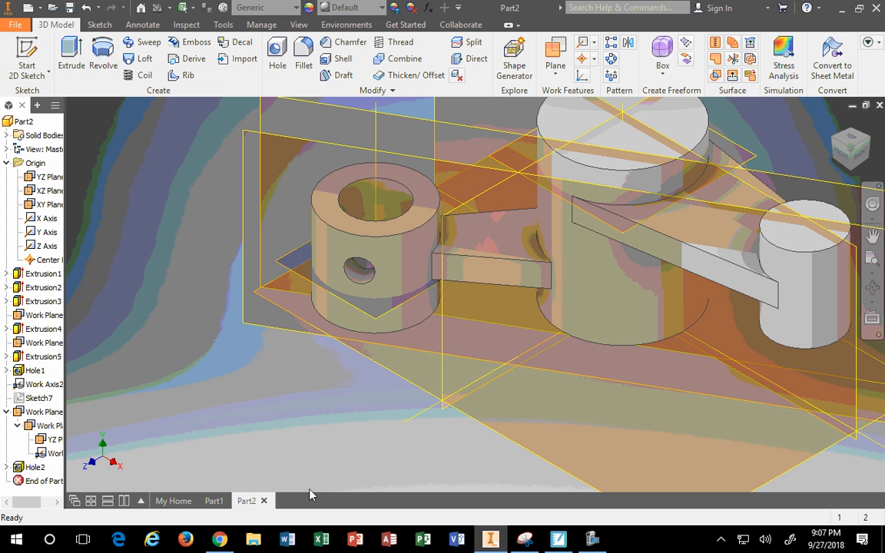